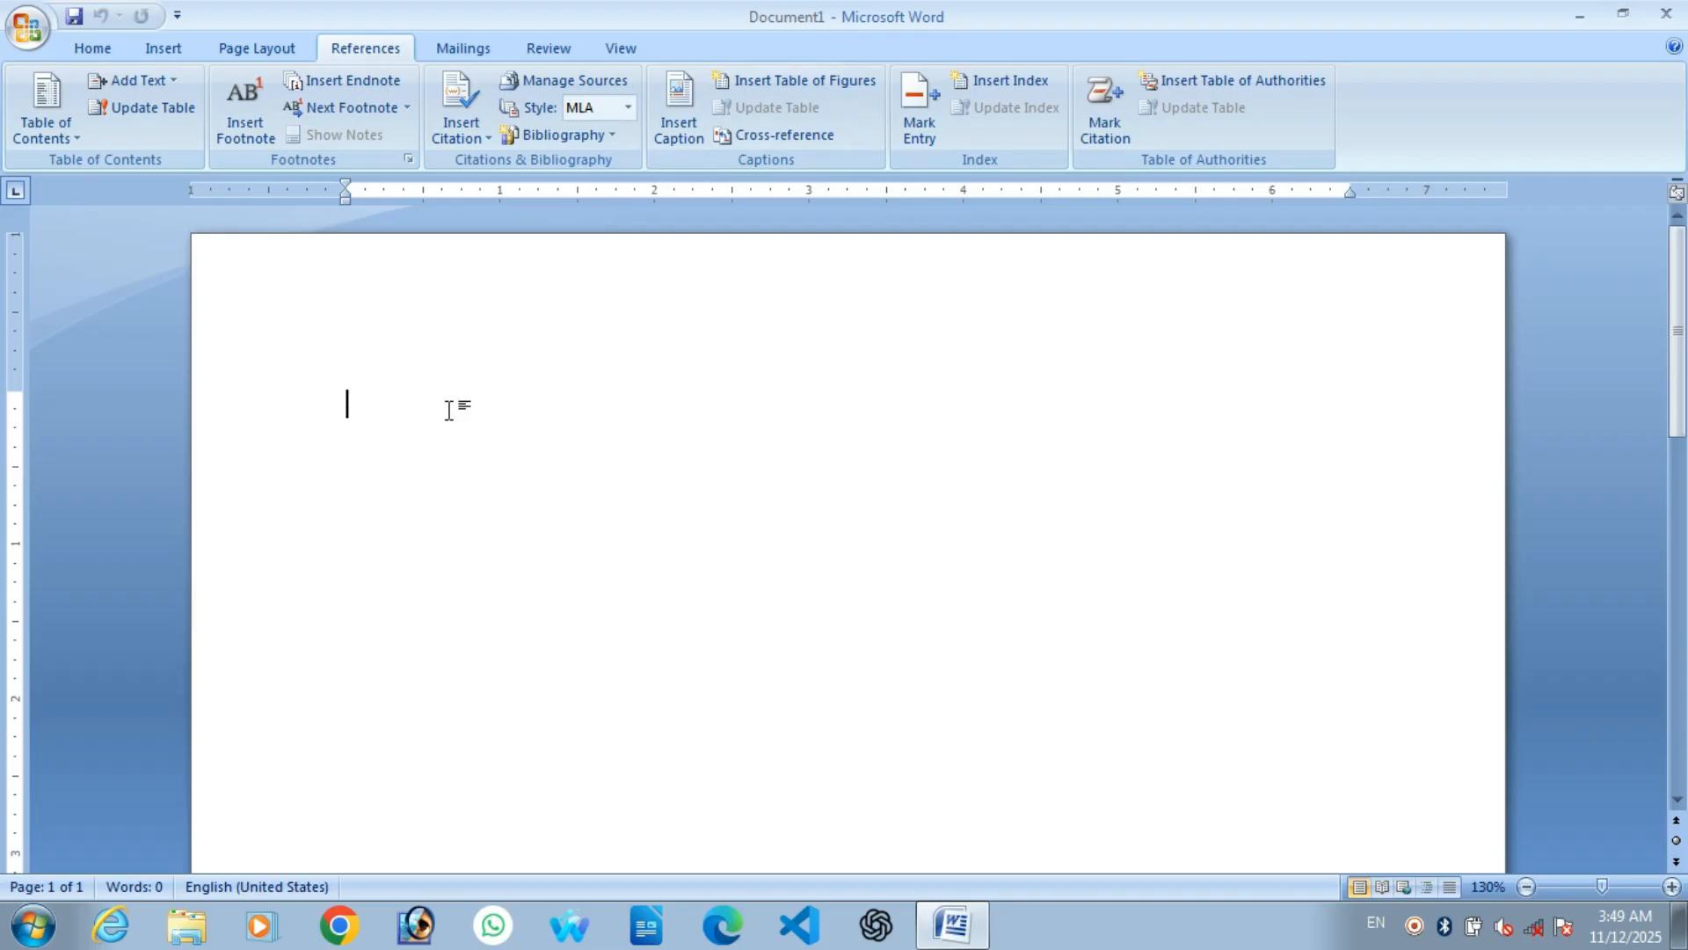
Fill the blank document with 30 paragraphs of sample text using =rand(30)
type("=rand()")
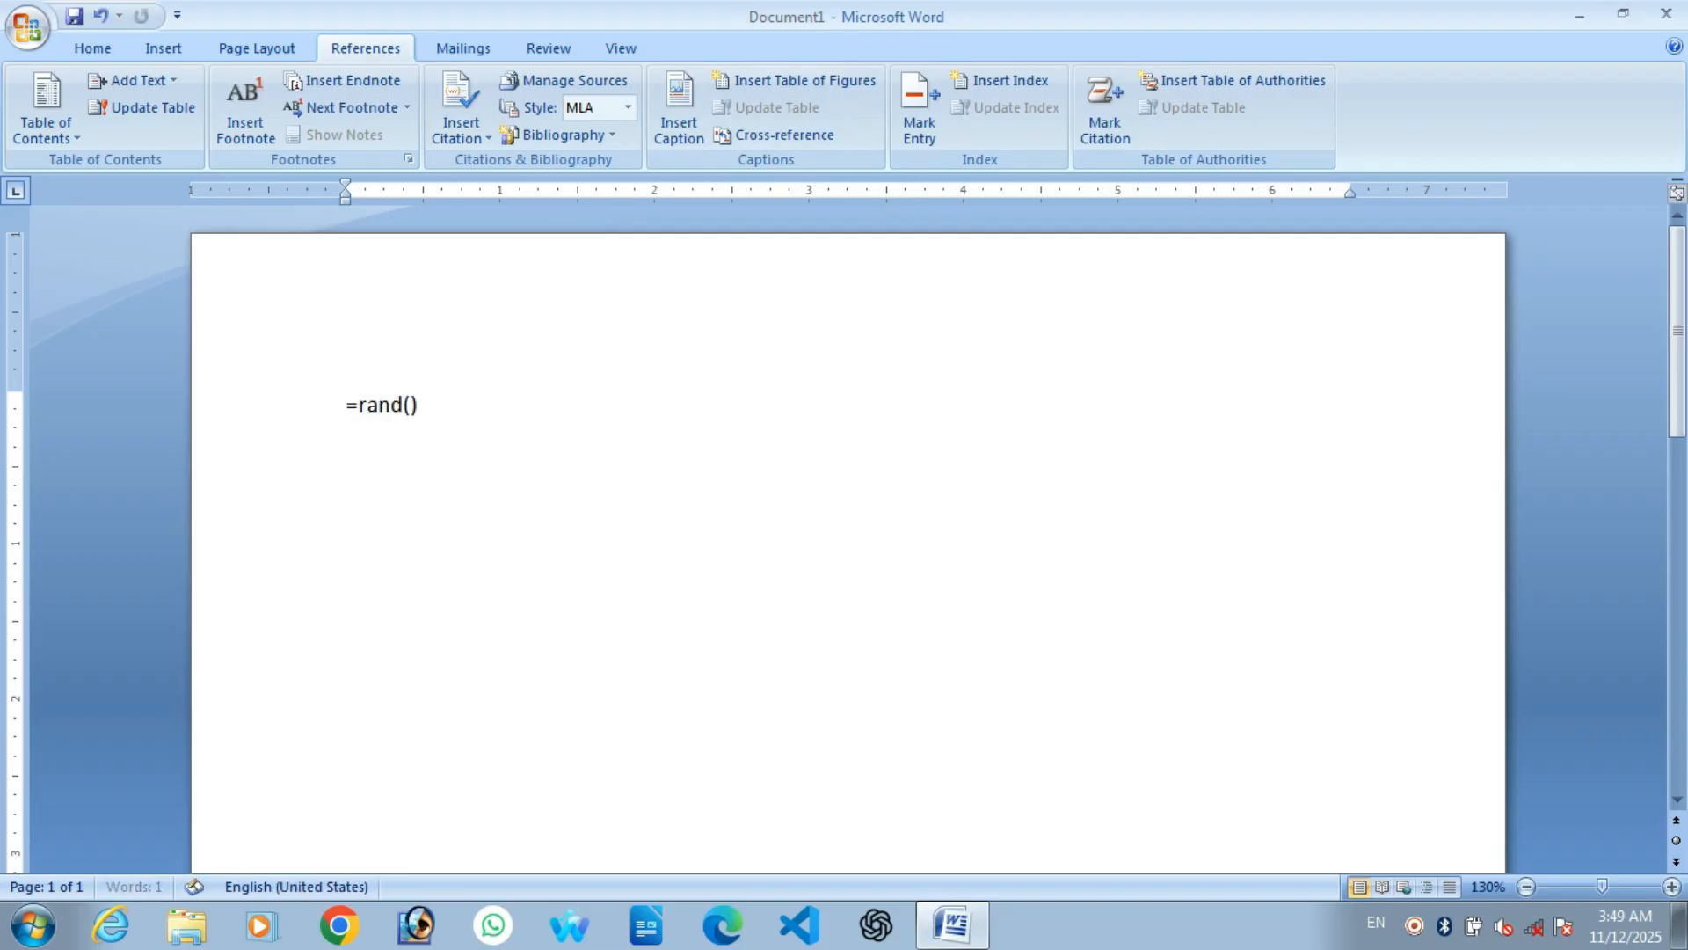
key("BackSpace")
type("30)")
key("Return")
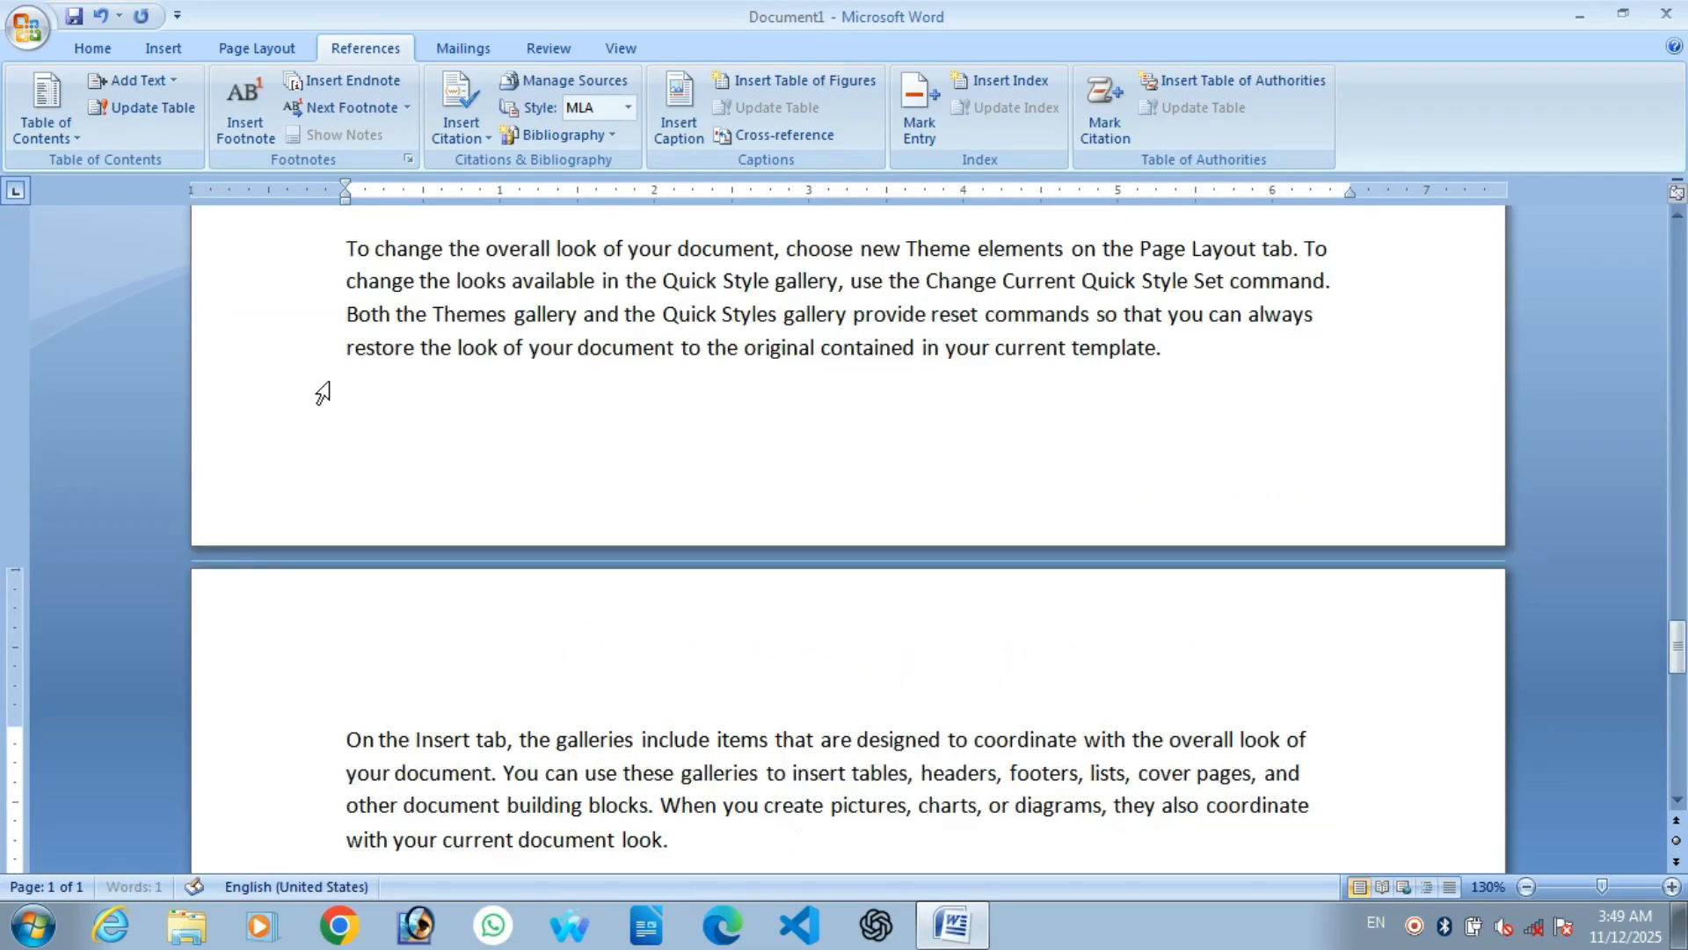
left_click_drag(1678, 646, 1659, 236)
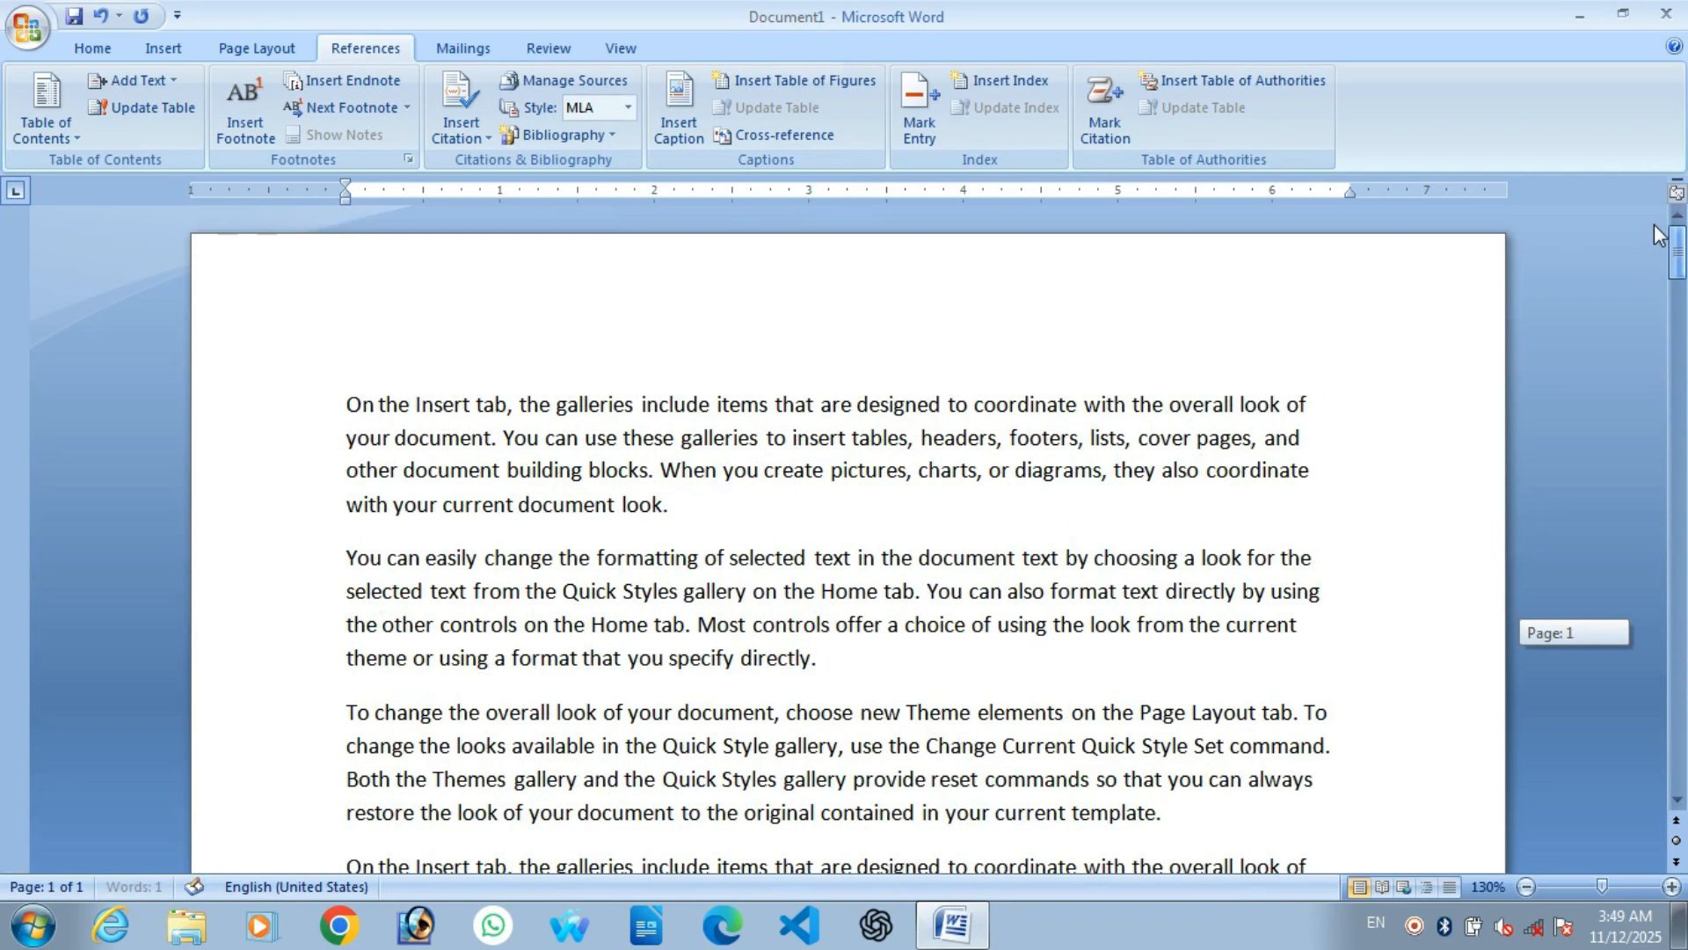
scroll(1082, 503, "down", 2)
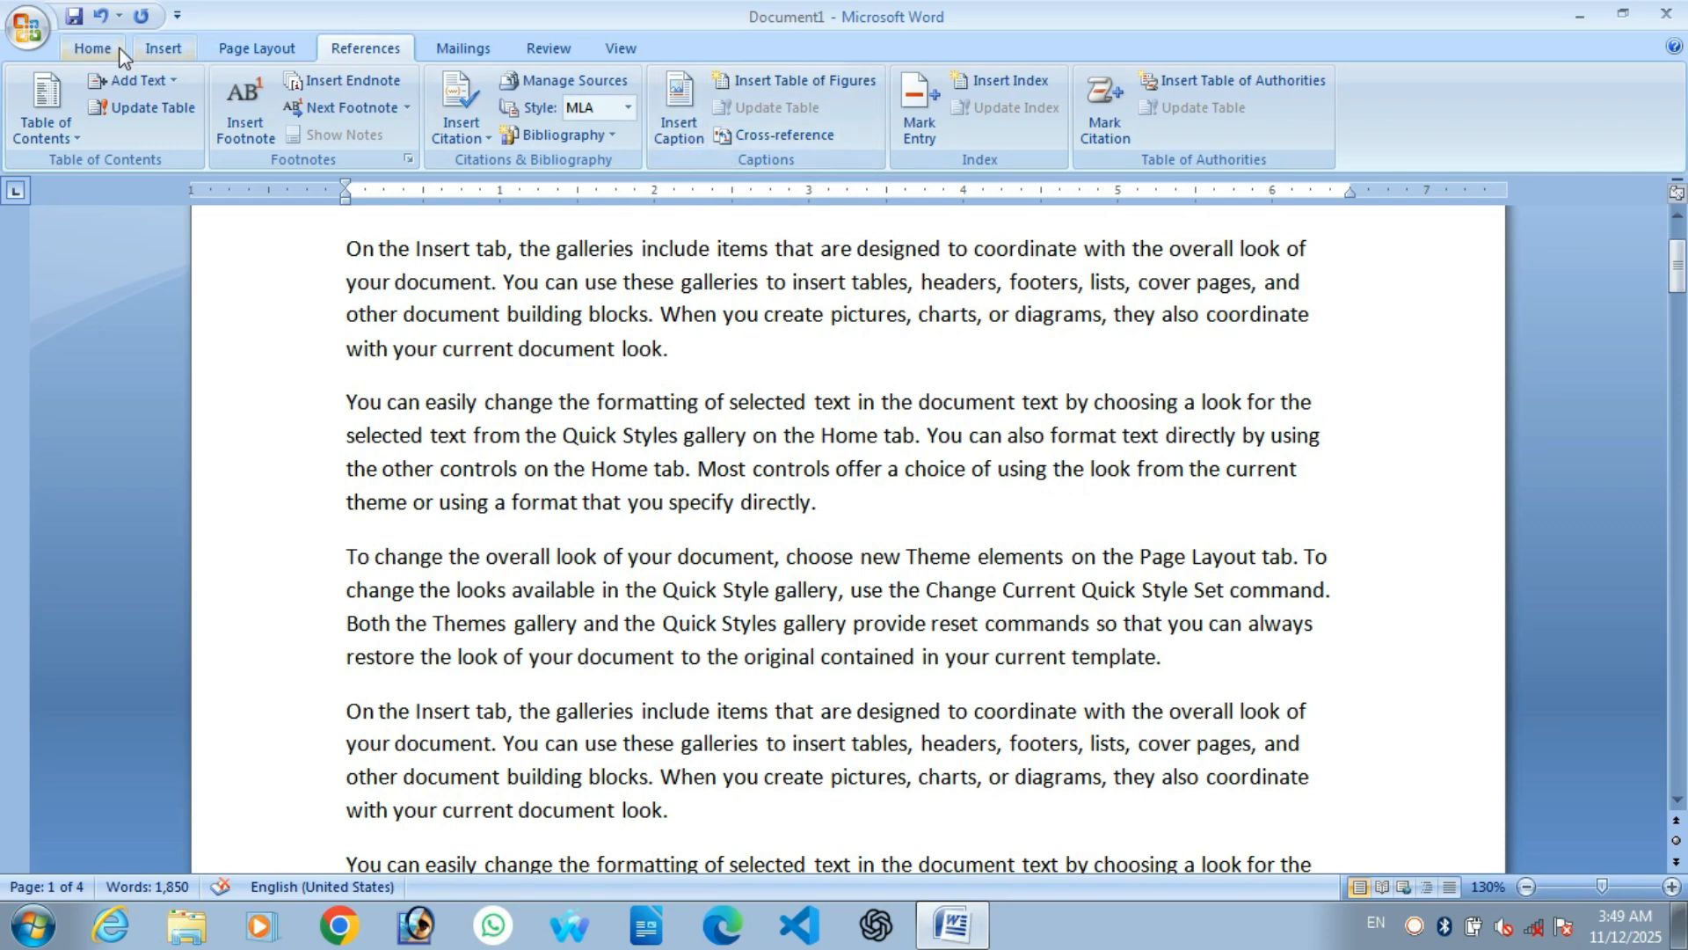
Insert the Desert picture from the Sample Pictures folder
left_click(176, 50)
left_click(275, 102)
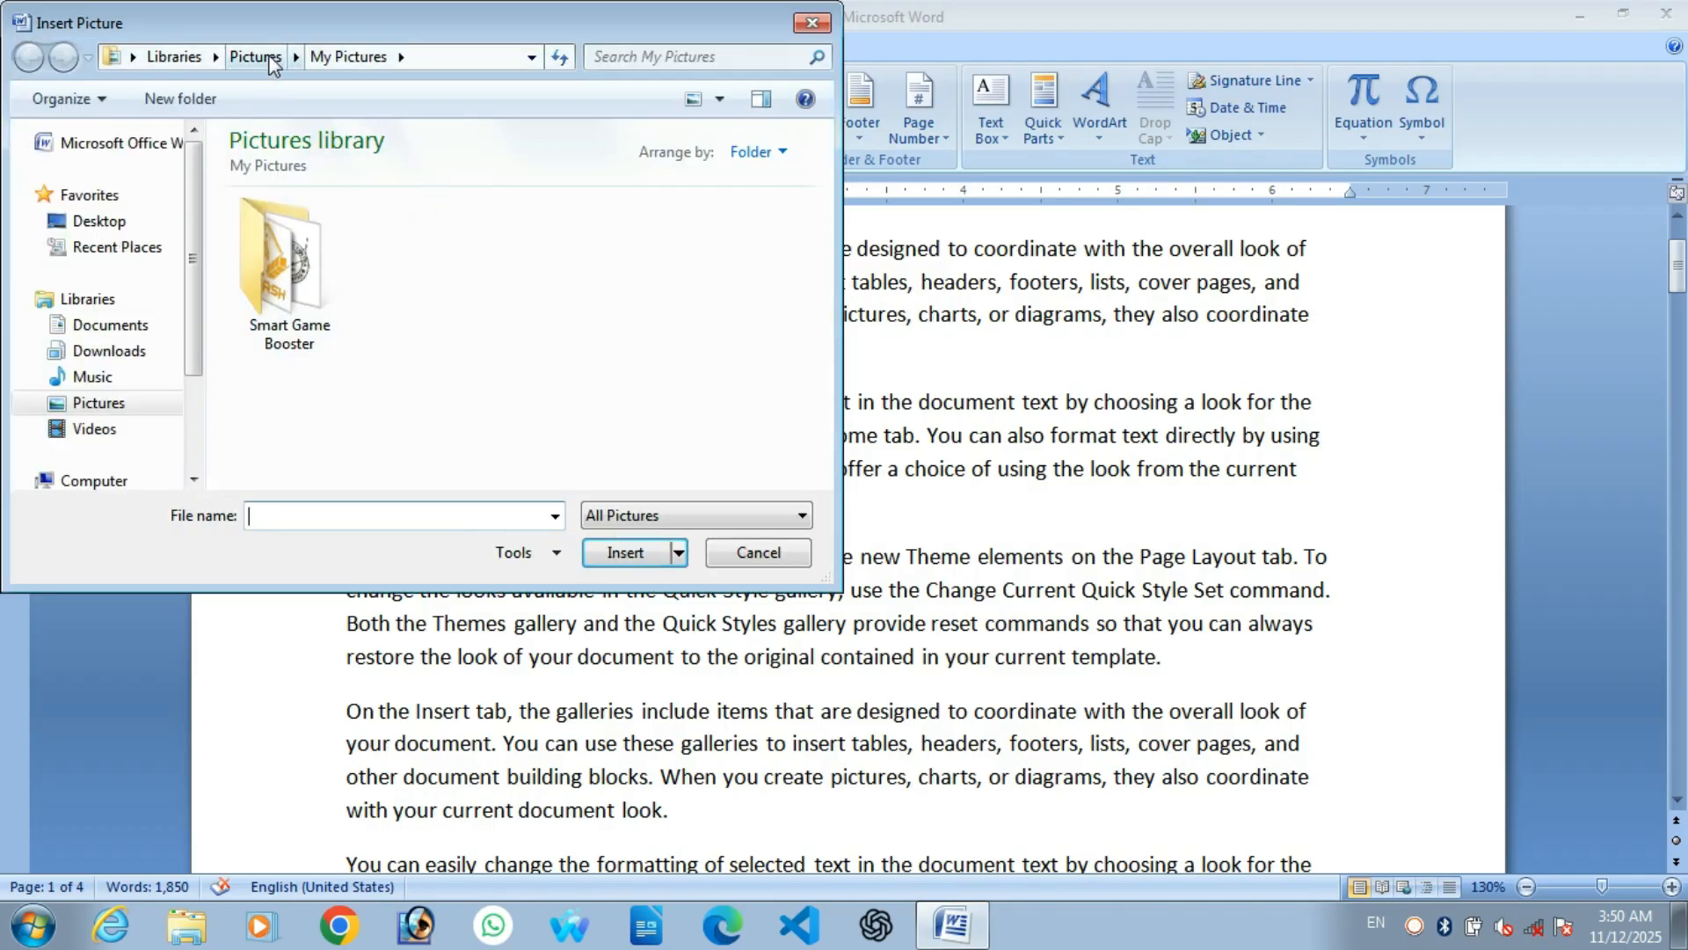
double_click(329, 290)
left_click(483, 299)
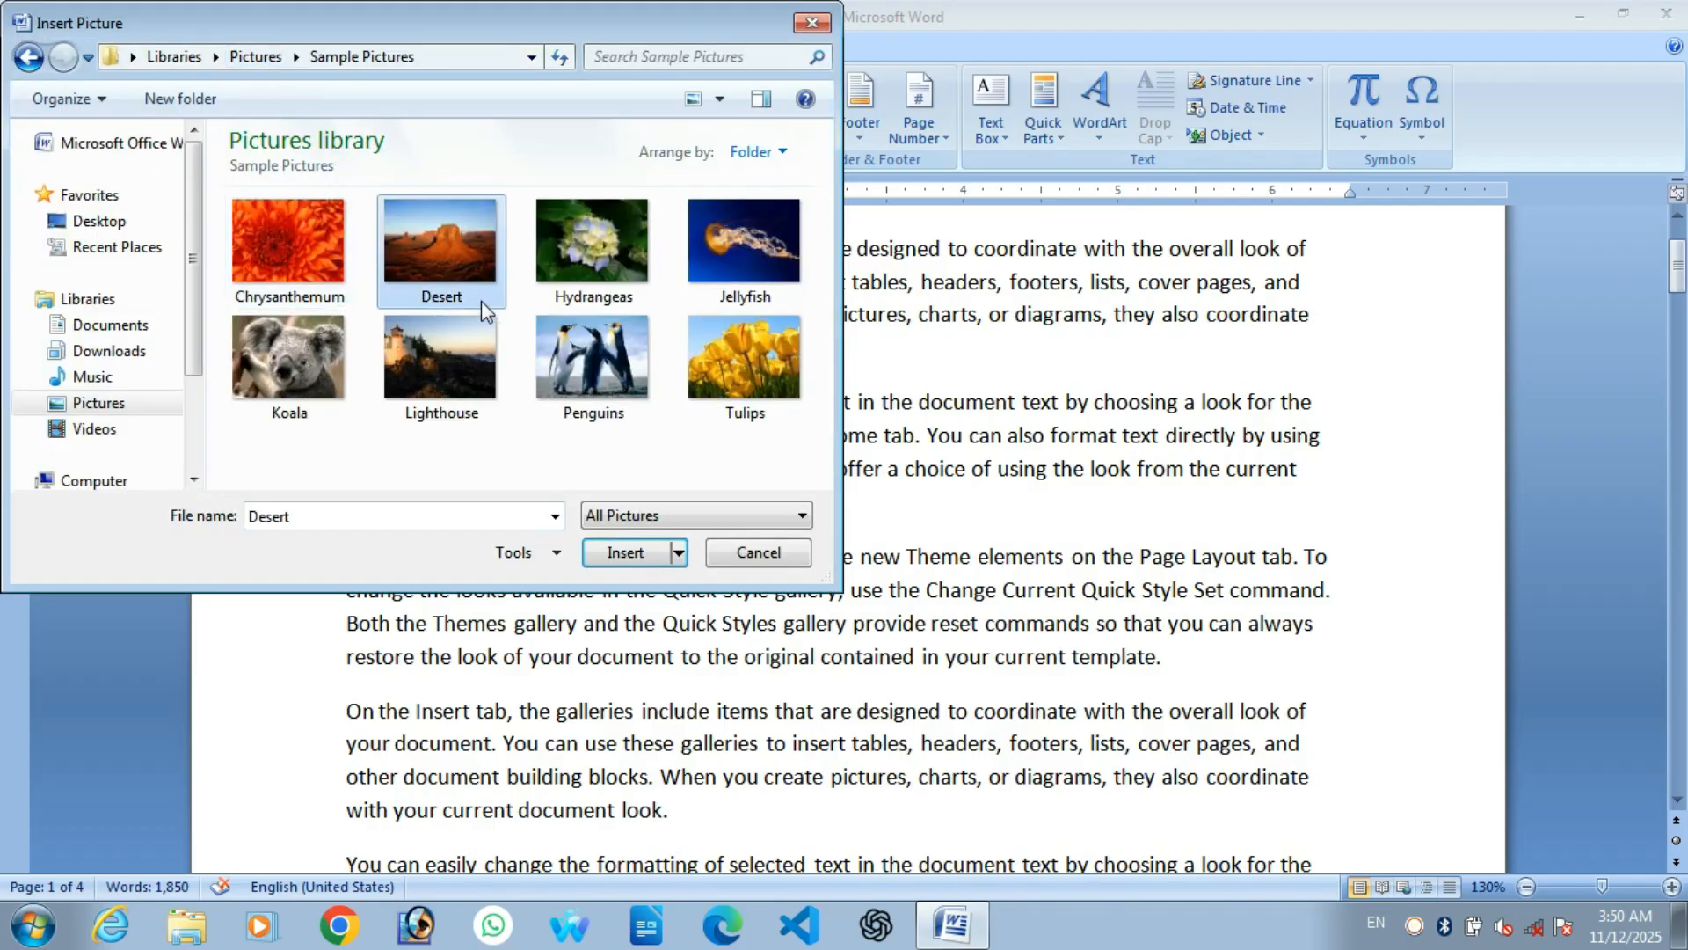
left_click(625, 552)
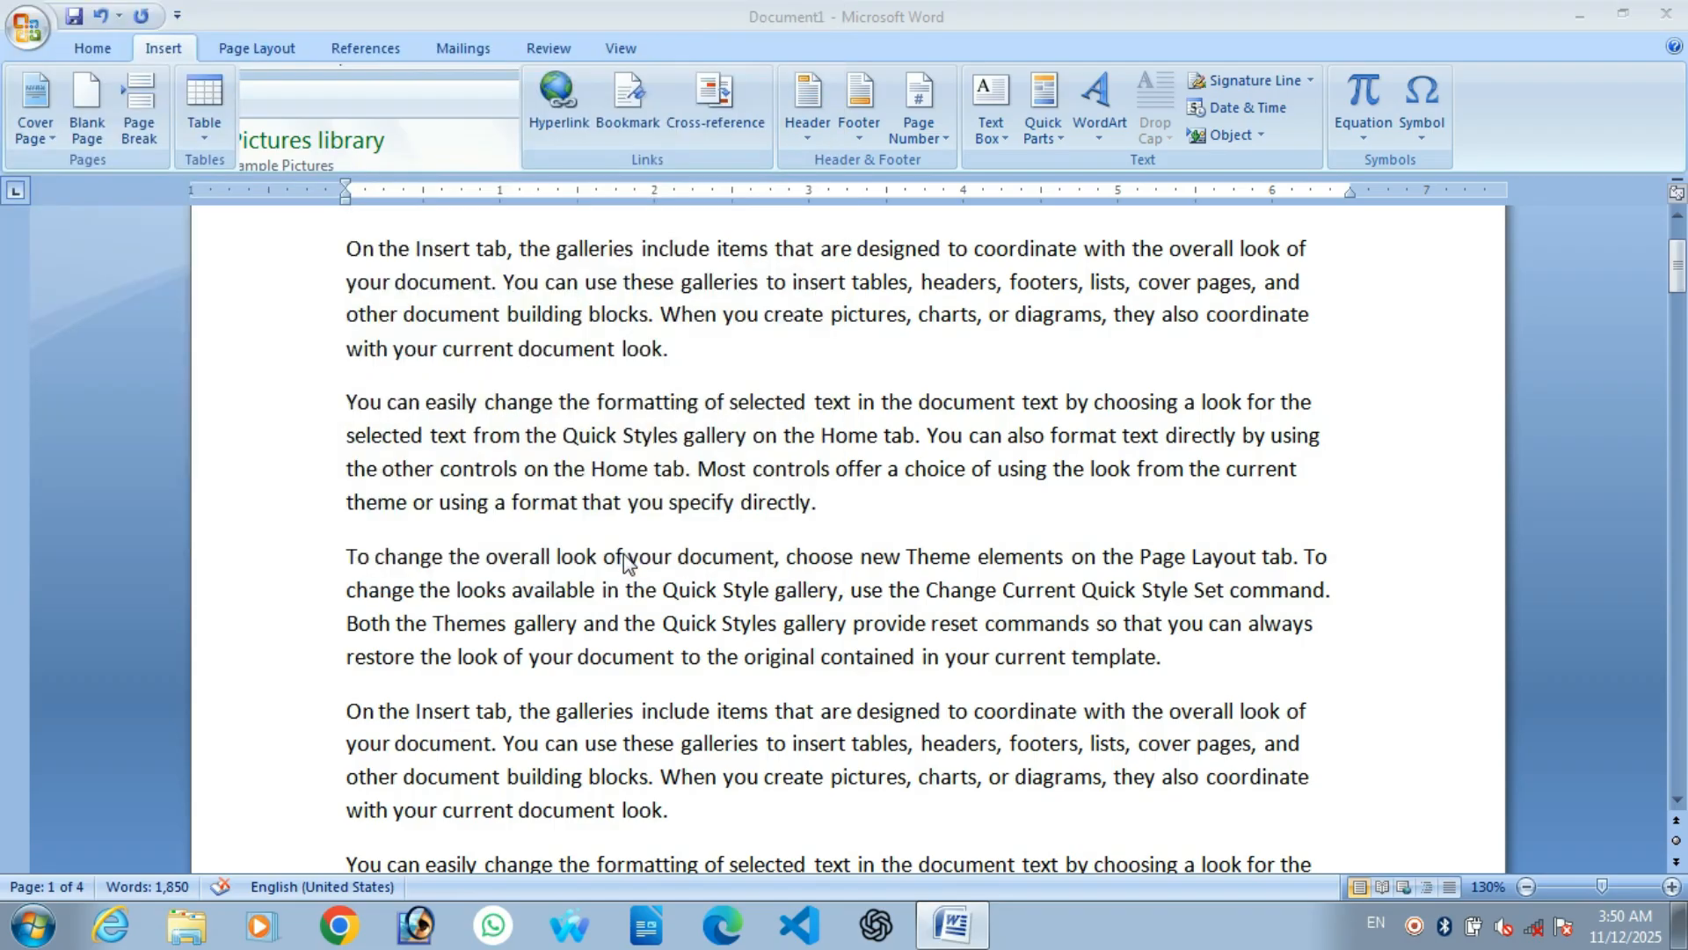
Shrink the Desert picture proportionally to about 2.08" wide by 1.56" high
scroll(1328, 589, "down", 5)
scroll(1362, 624, "up", 3)
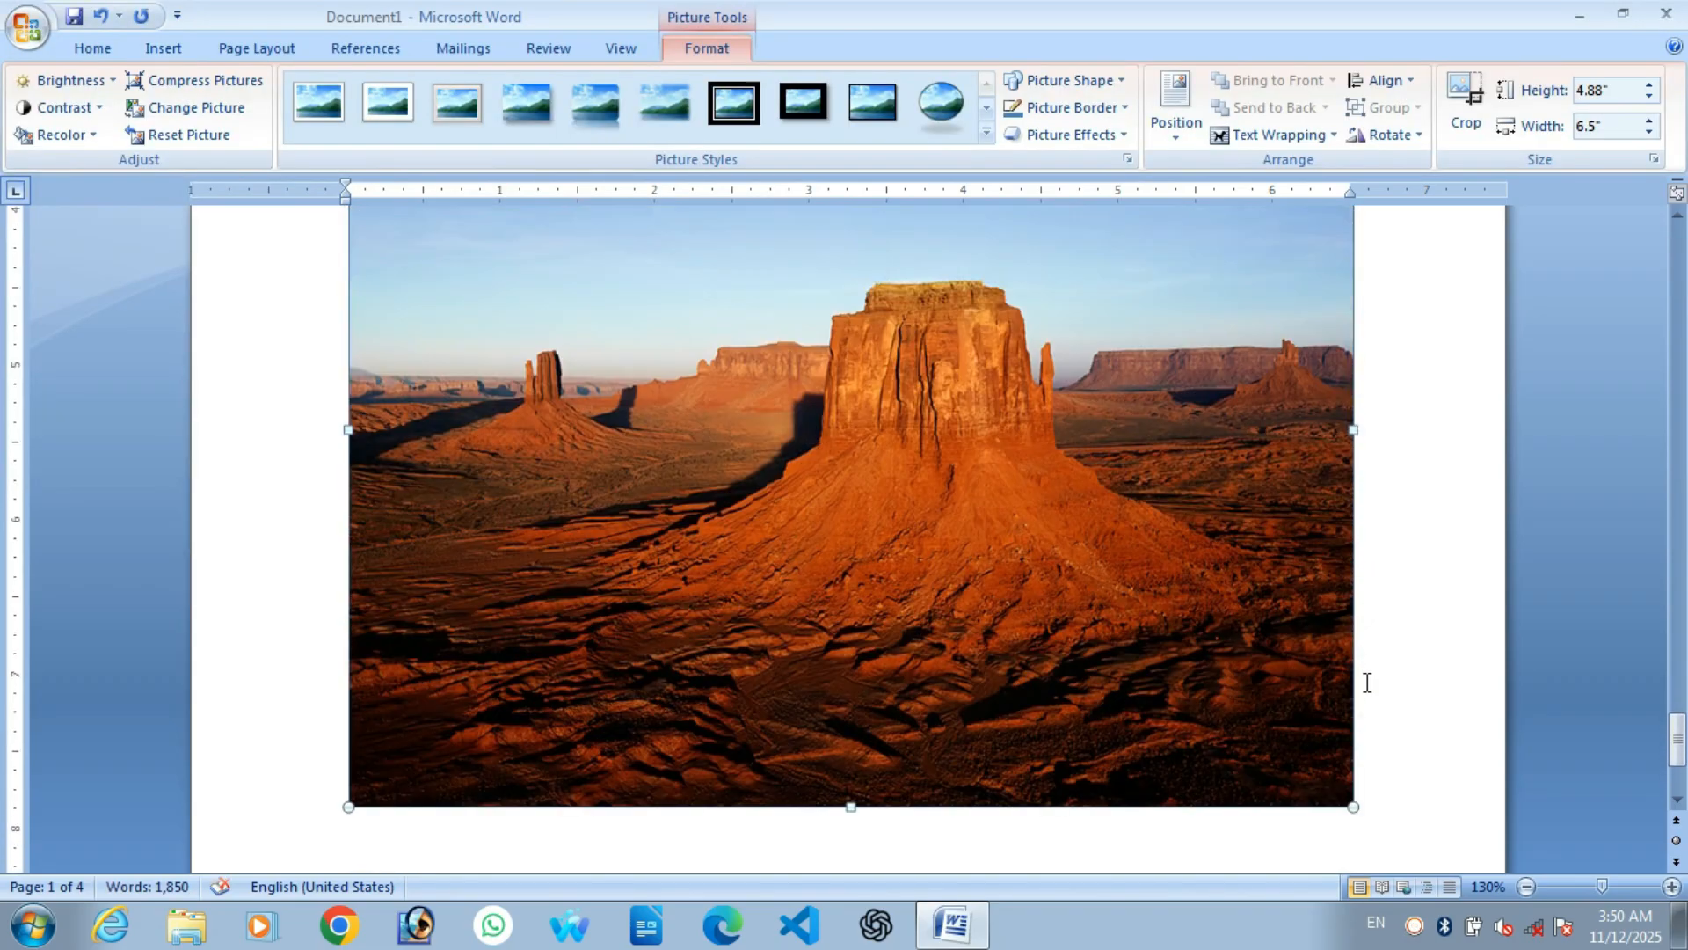
left_click_drag(1353, 806, 673, 281)
scroll(612, 320, "up", 2)
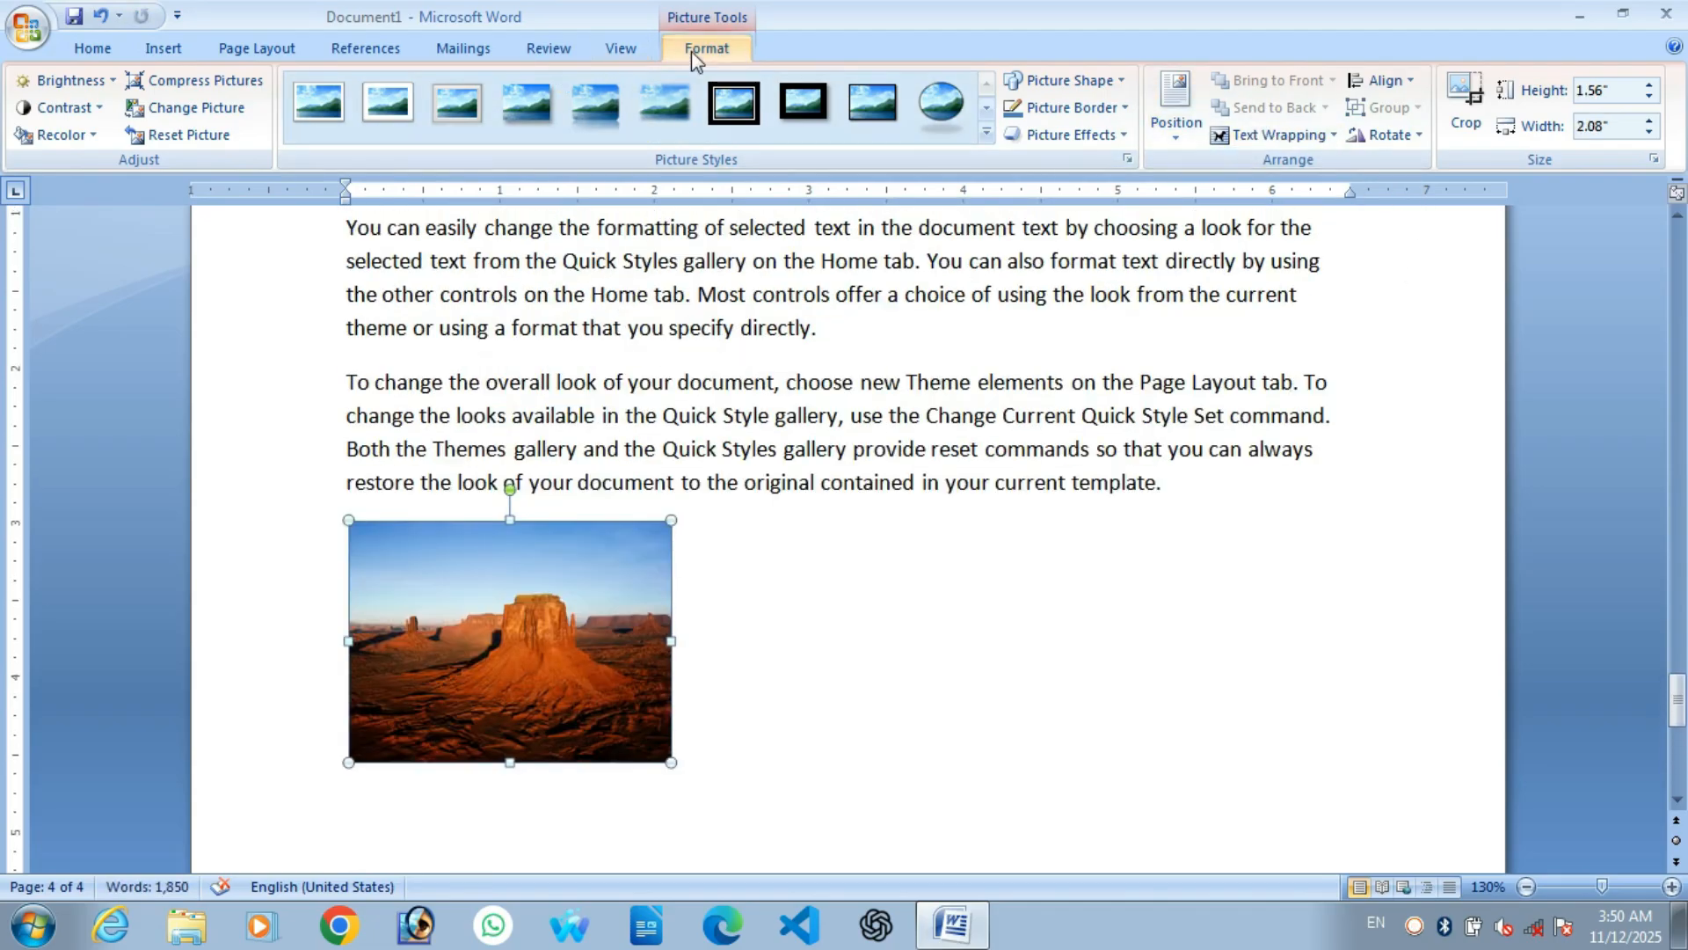
Apply Square text wrapping to the Desert picture and move it beside the first paragraph on the last page
left_click(1279, 141)
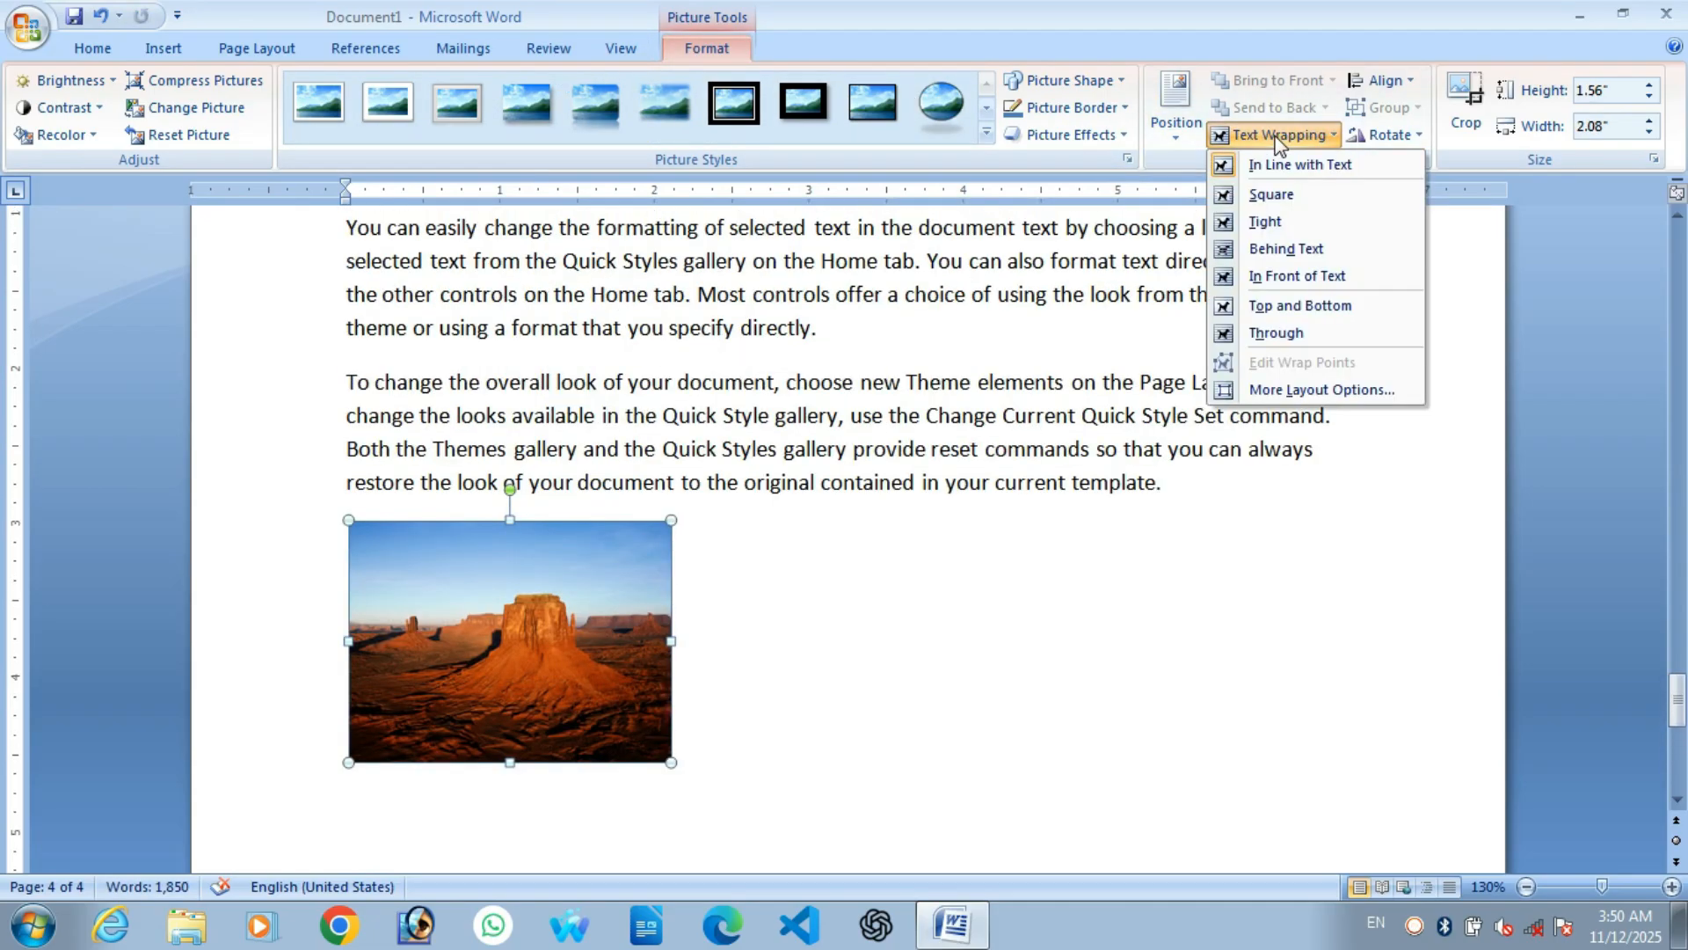
left_click(1285, 191)
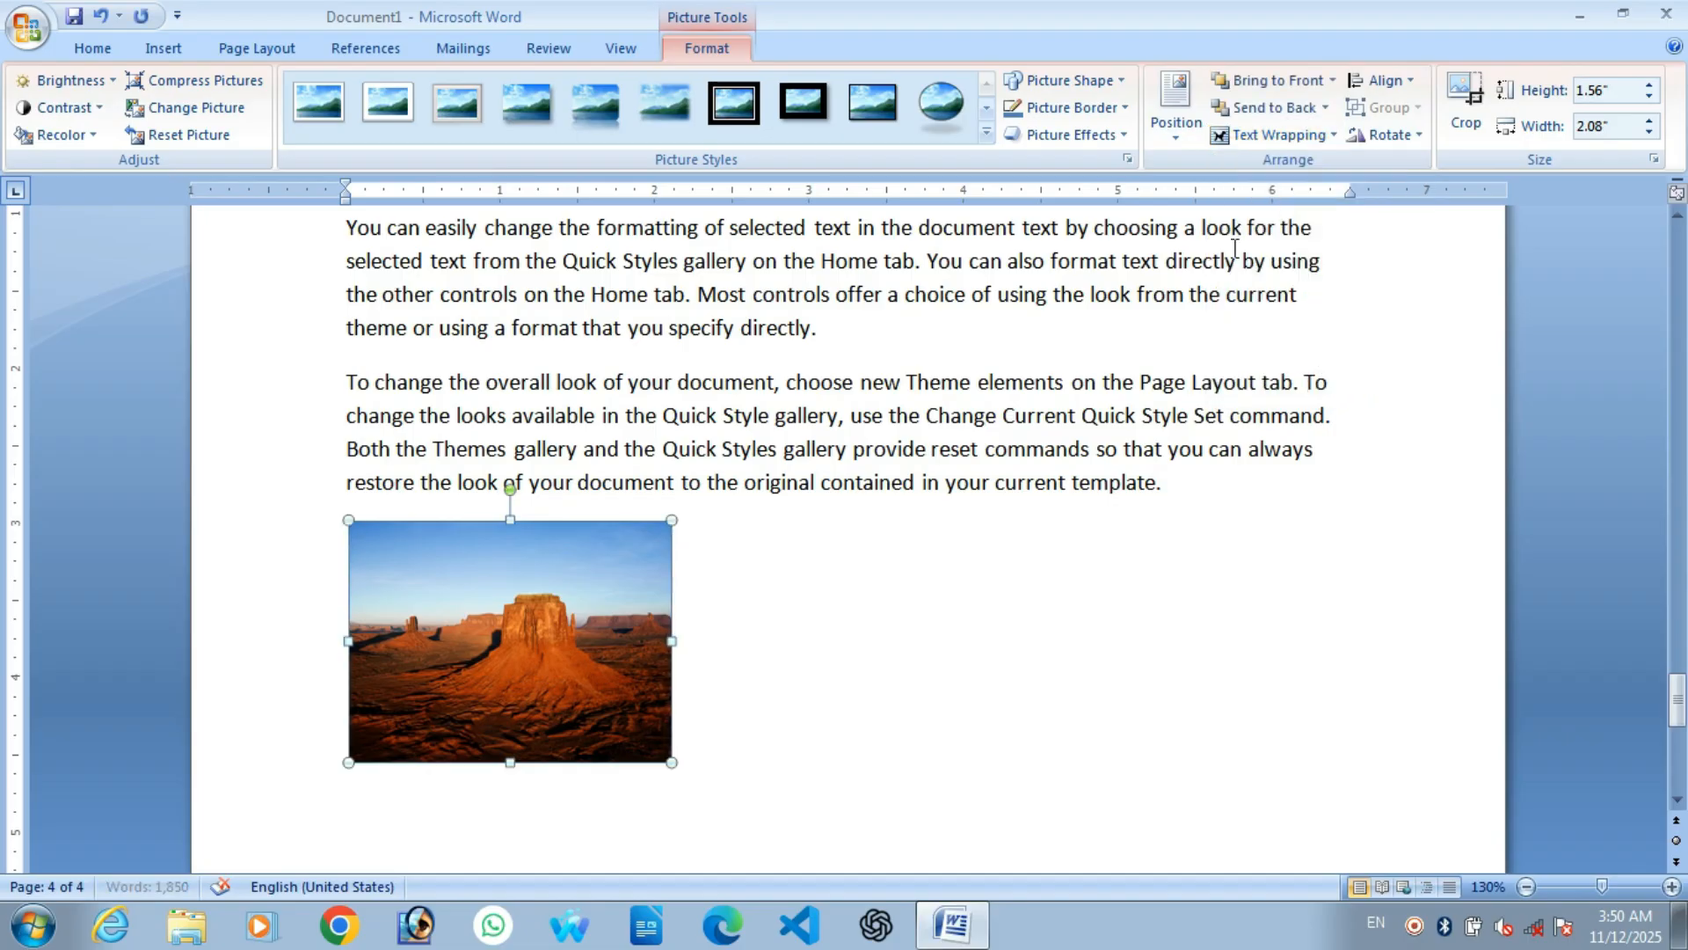
left_click_drag(541, 638, 1094, 330)
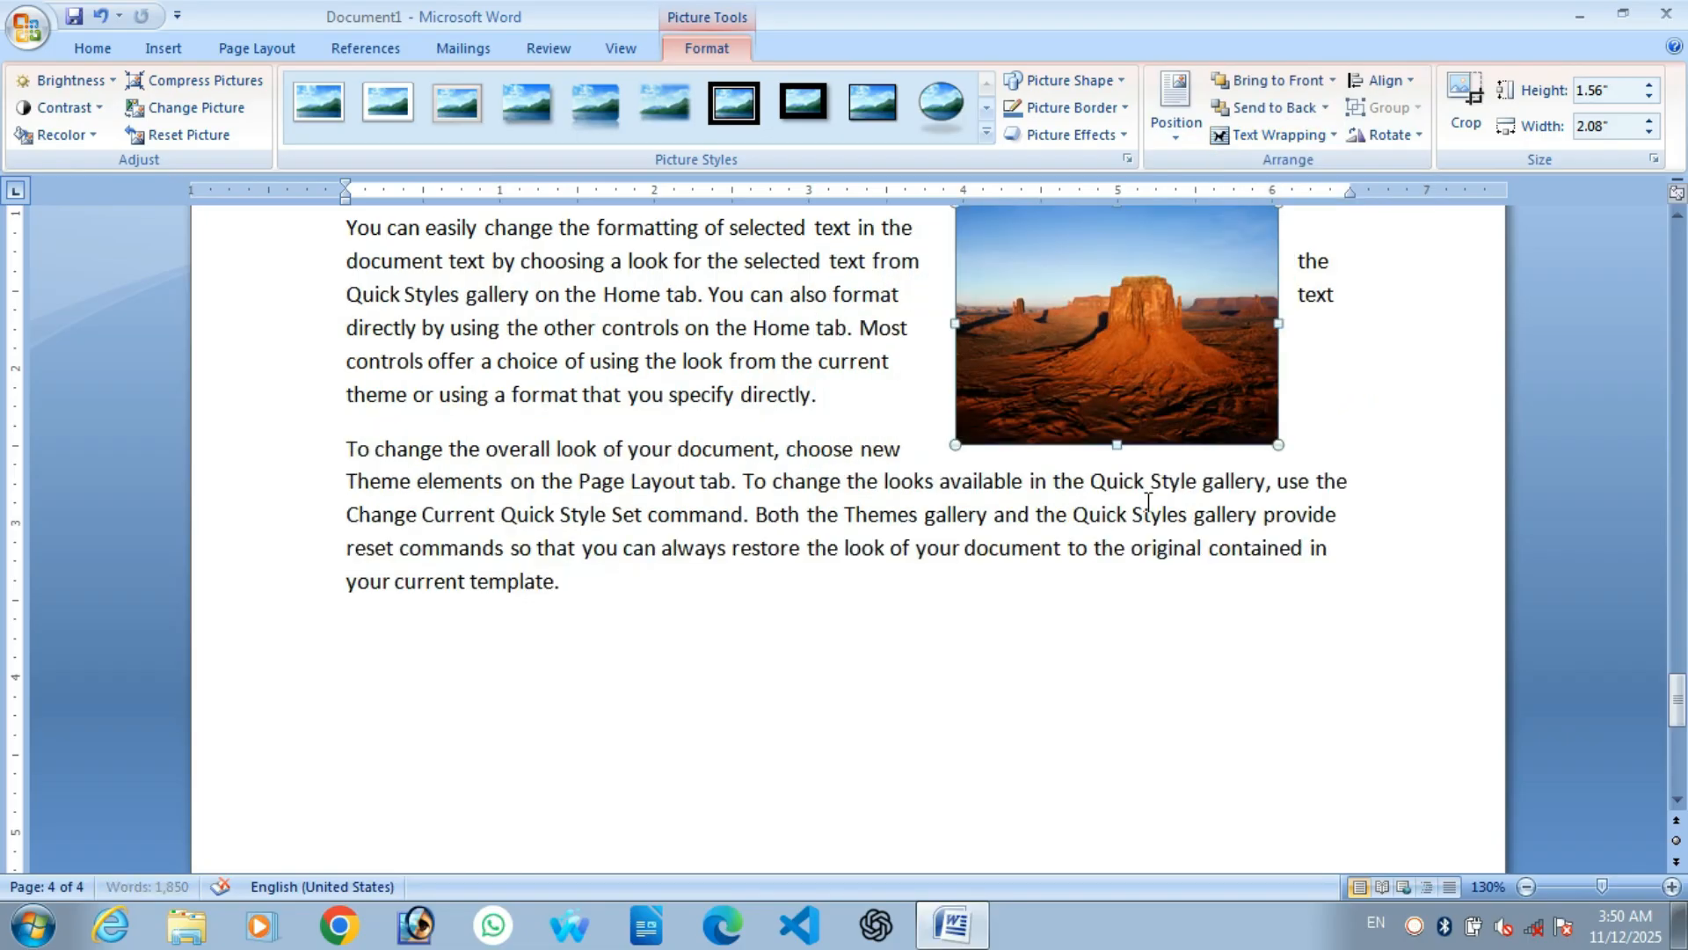
scroll(1157, 502, "up", 5)
left_click_drag(1148, 783, 1178, 631)
scroll(1178, 631, "down", 2)
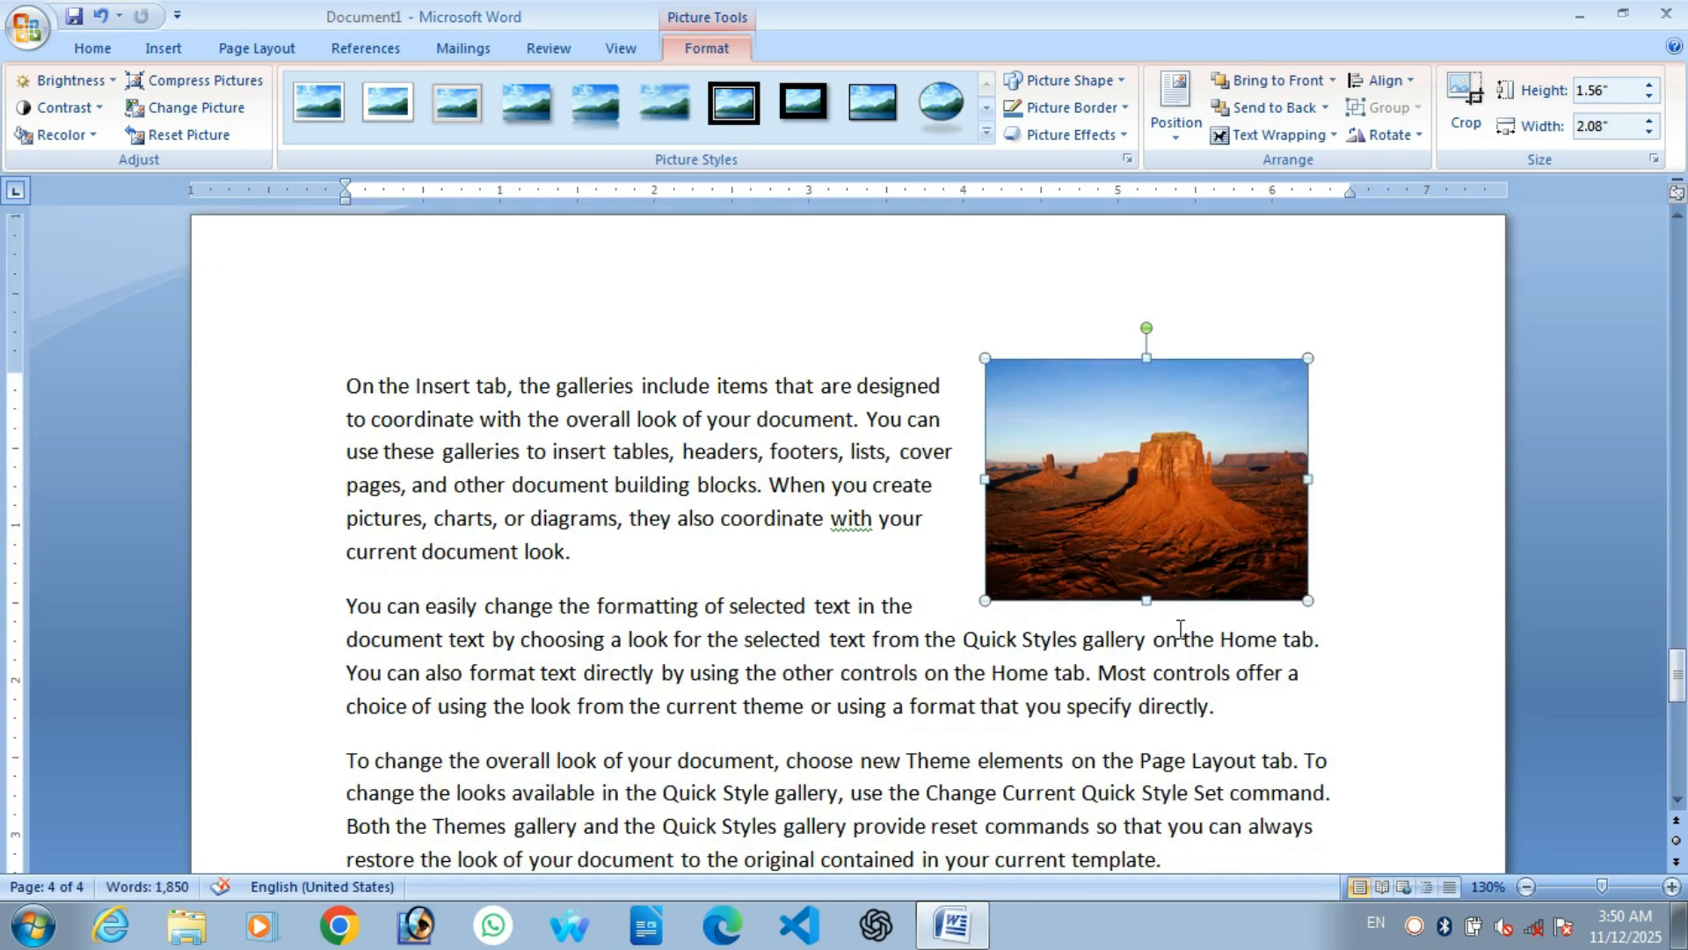
left_click_drag(1213, 520, 1201, 519)
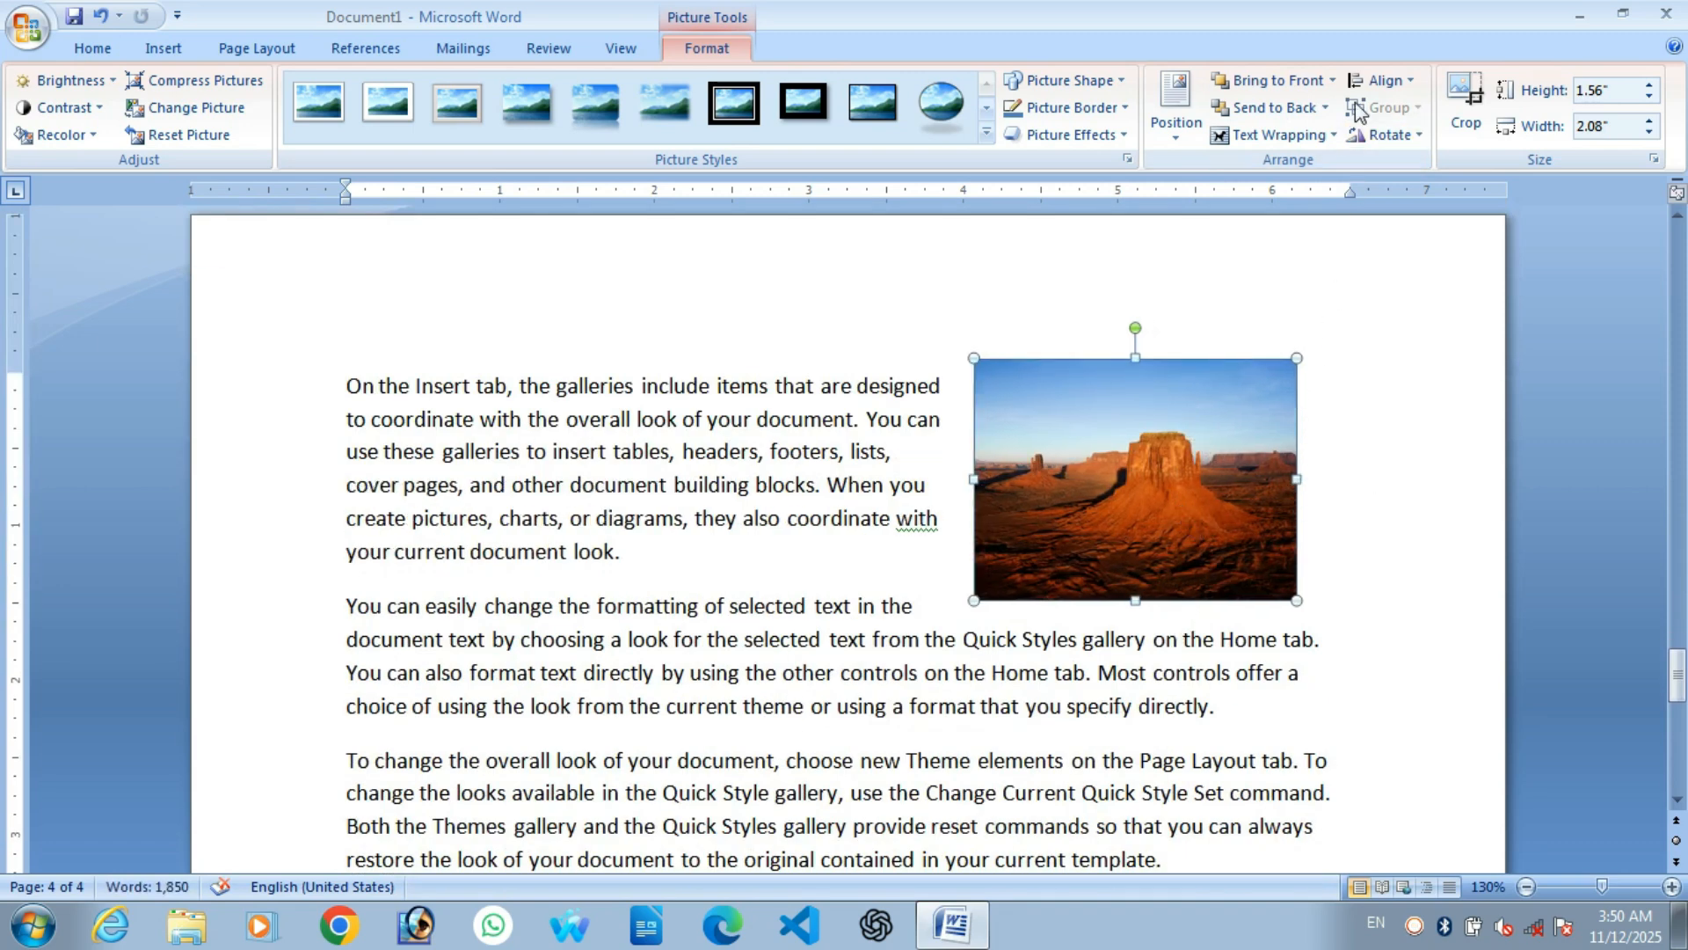
Align the Desert picture to the right margin and deselect it
left_click(1376, 81)
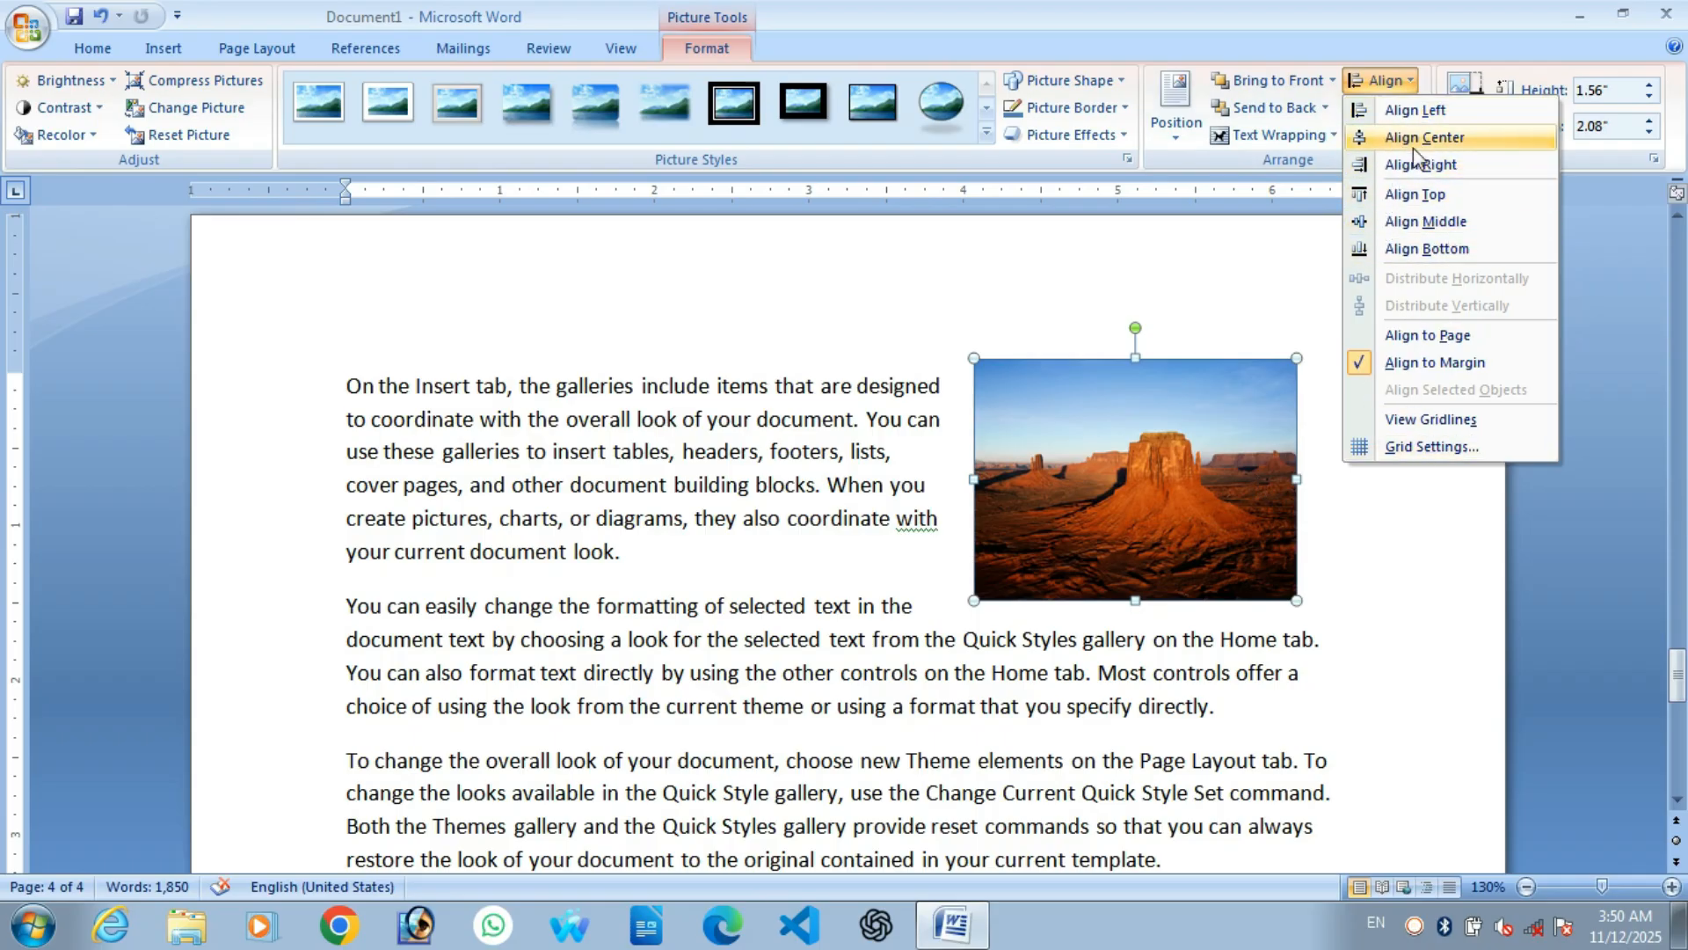
left_click(1446, 166)
scroll(1296, 482, "down", 2)
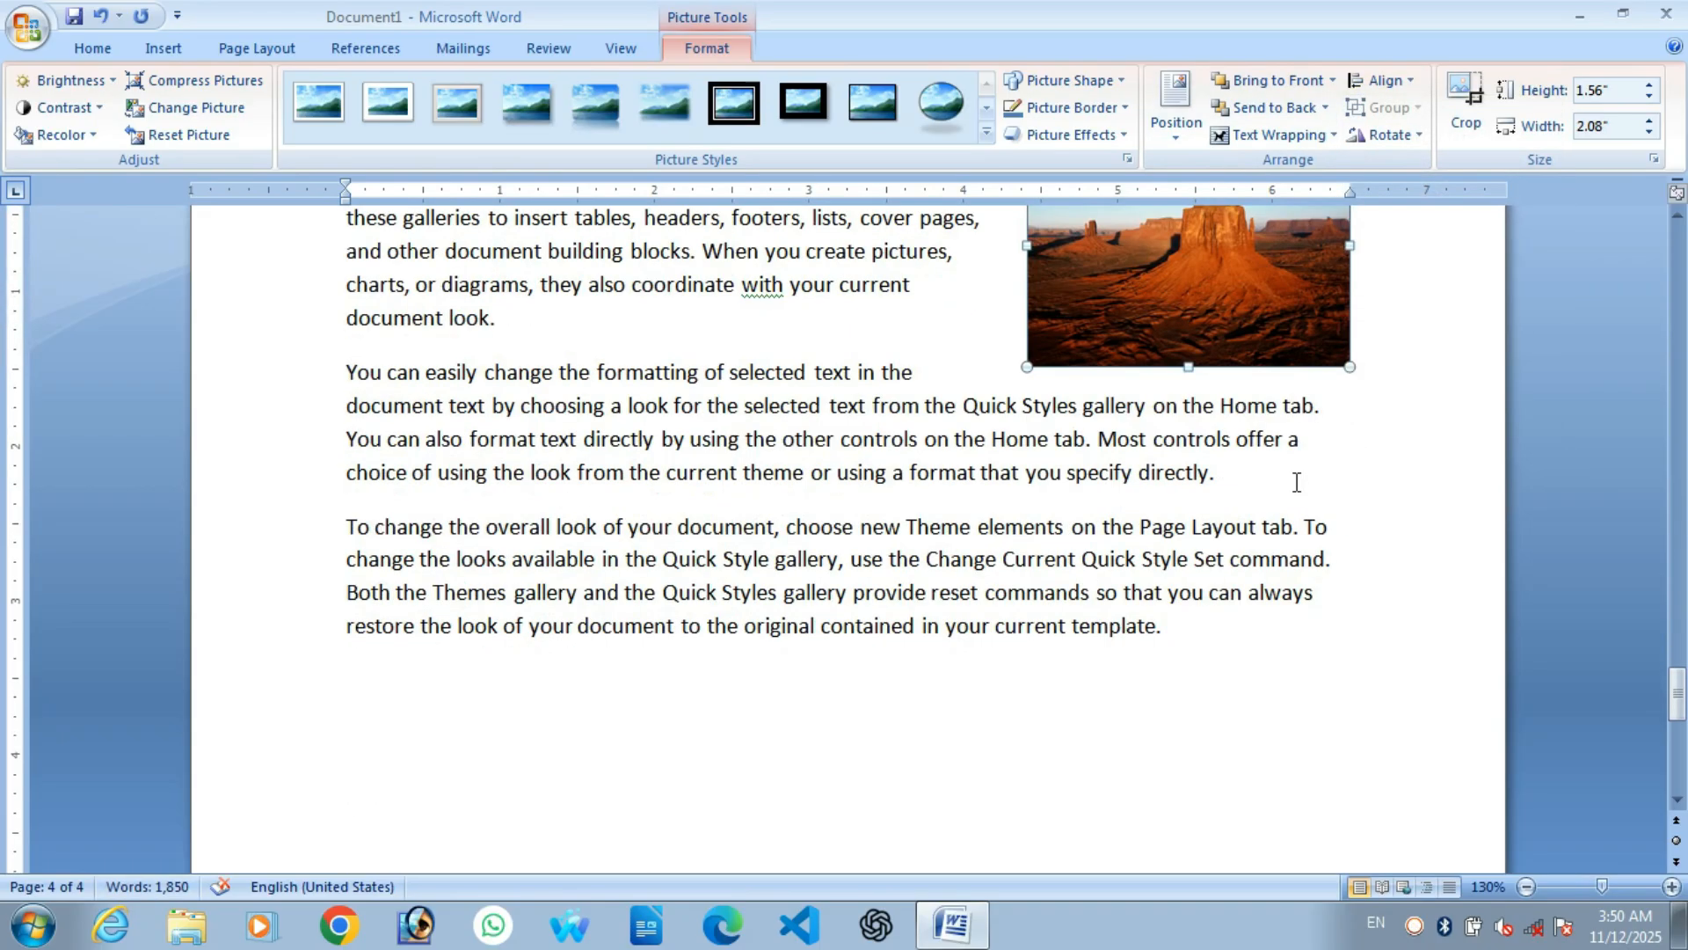
left_click(1068, 701)
scroll(967, 616, "up", 2)
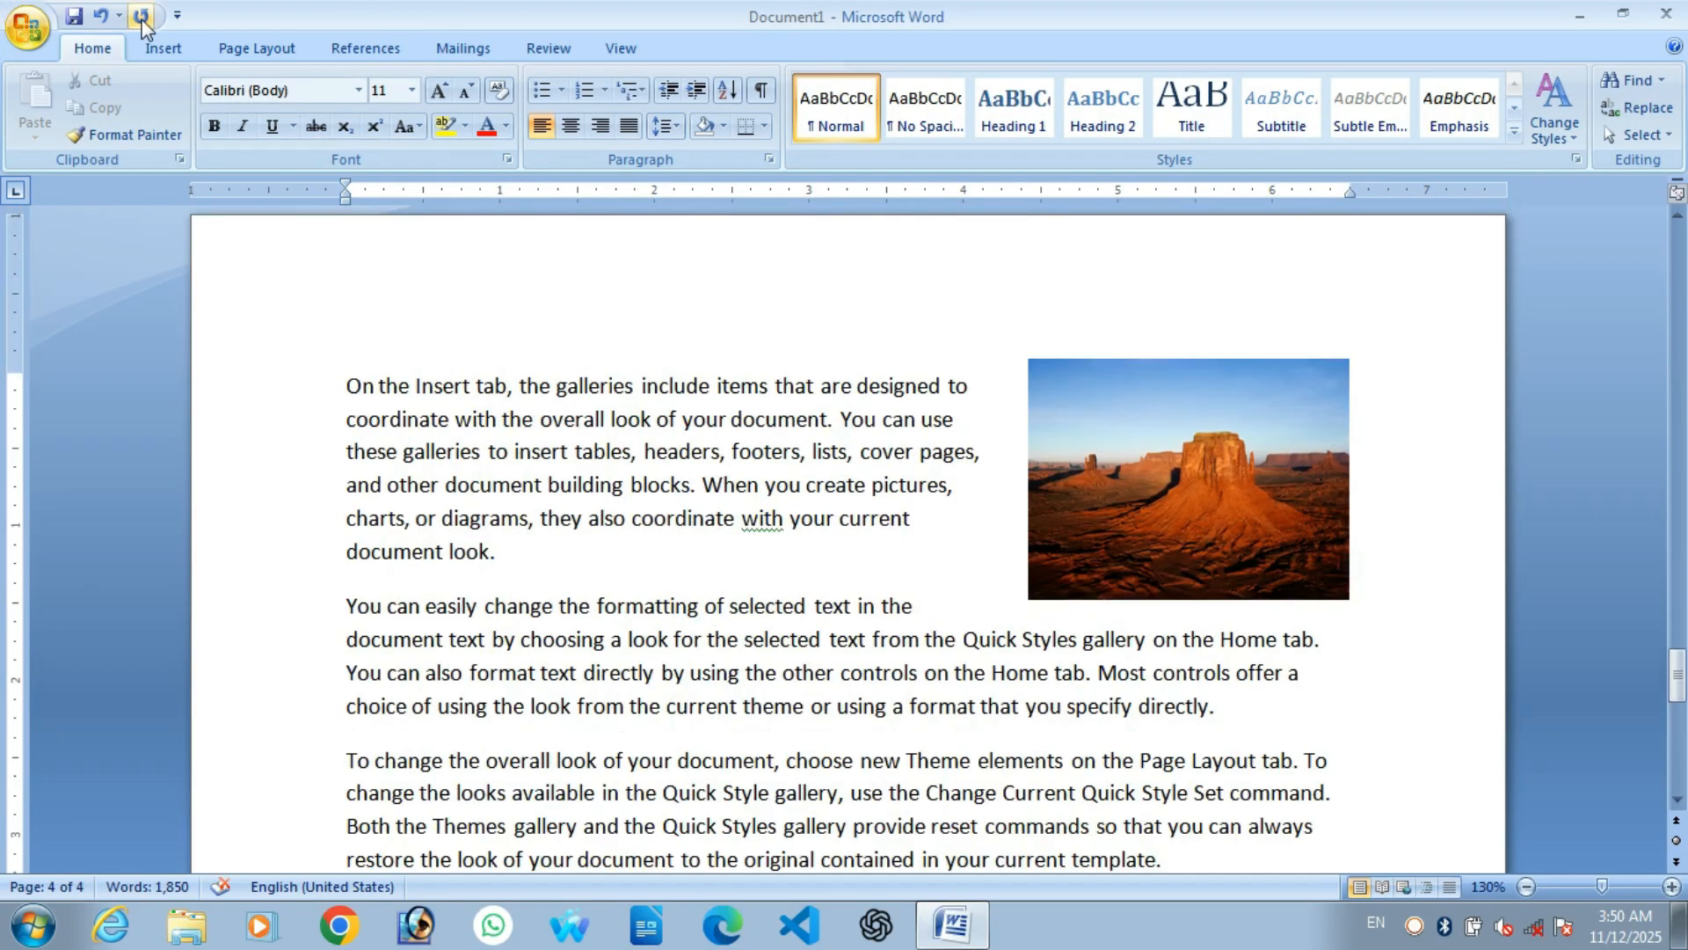
Search the clip art for "computer" and insert the colour desktop computer image below the last paragraph
left_click(156, 49)
left_click(334, 84)
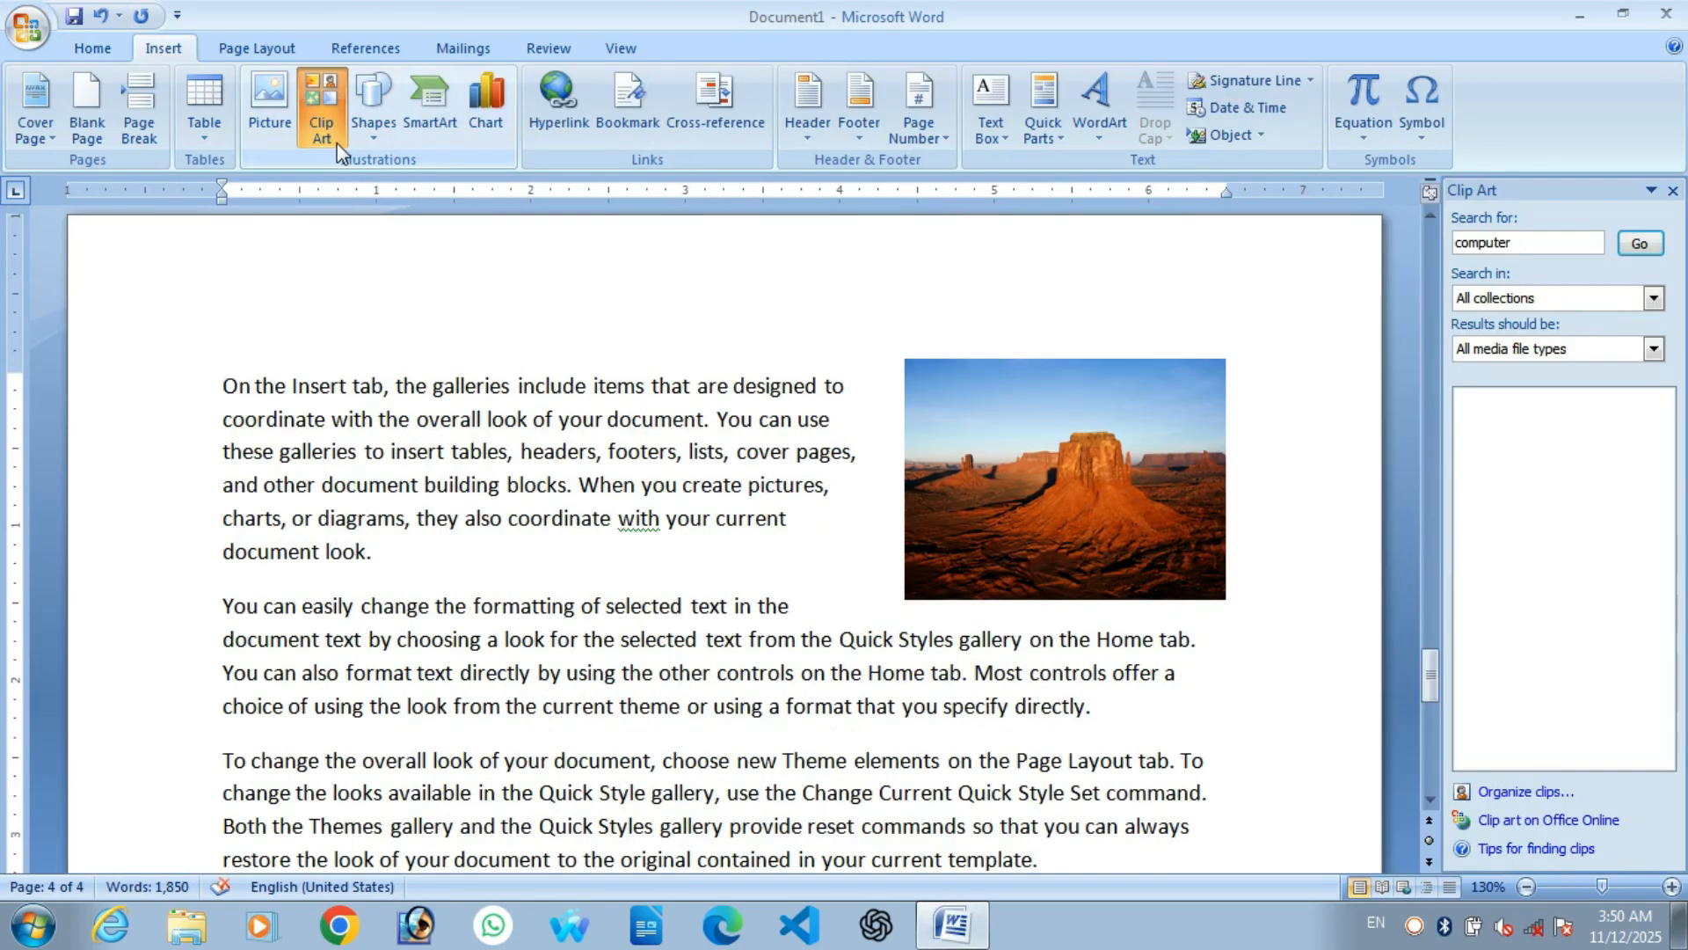
left_click_drag(1514, 244, 1495, 251)
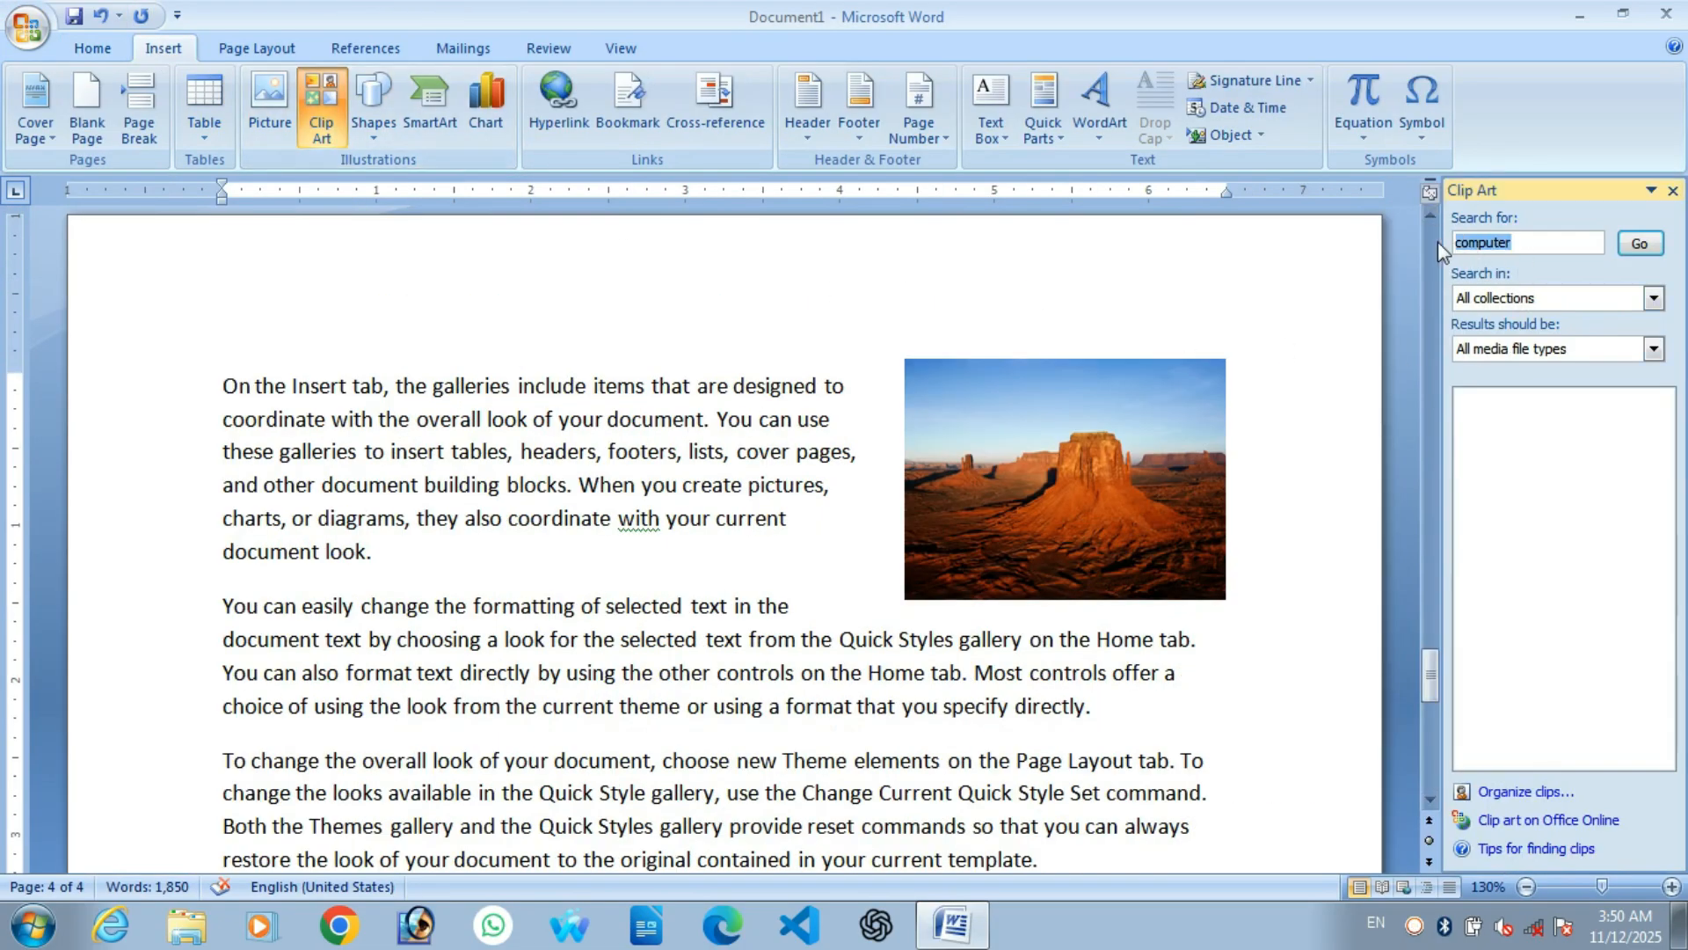
key("Return")
left_click(1504, 721)
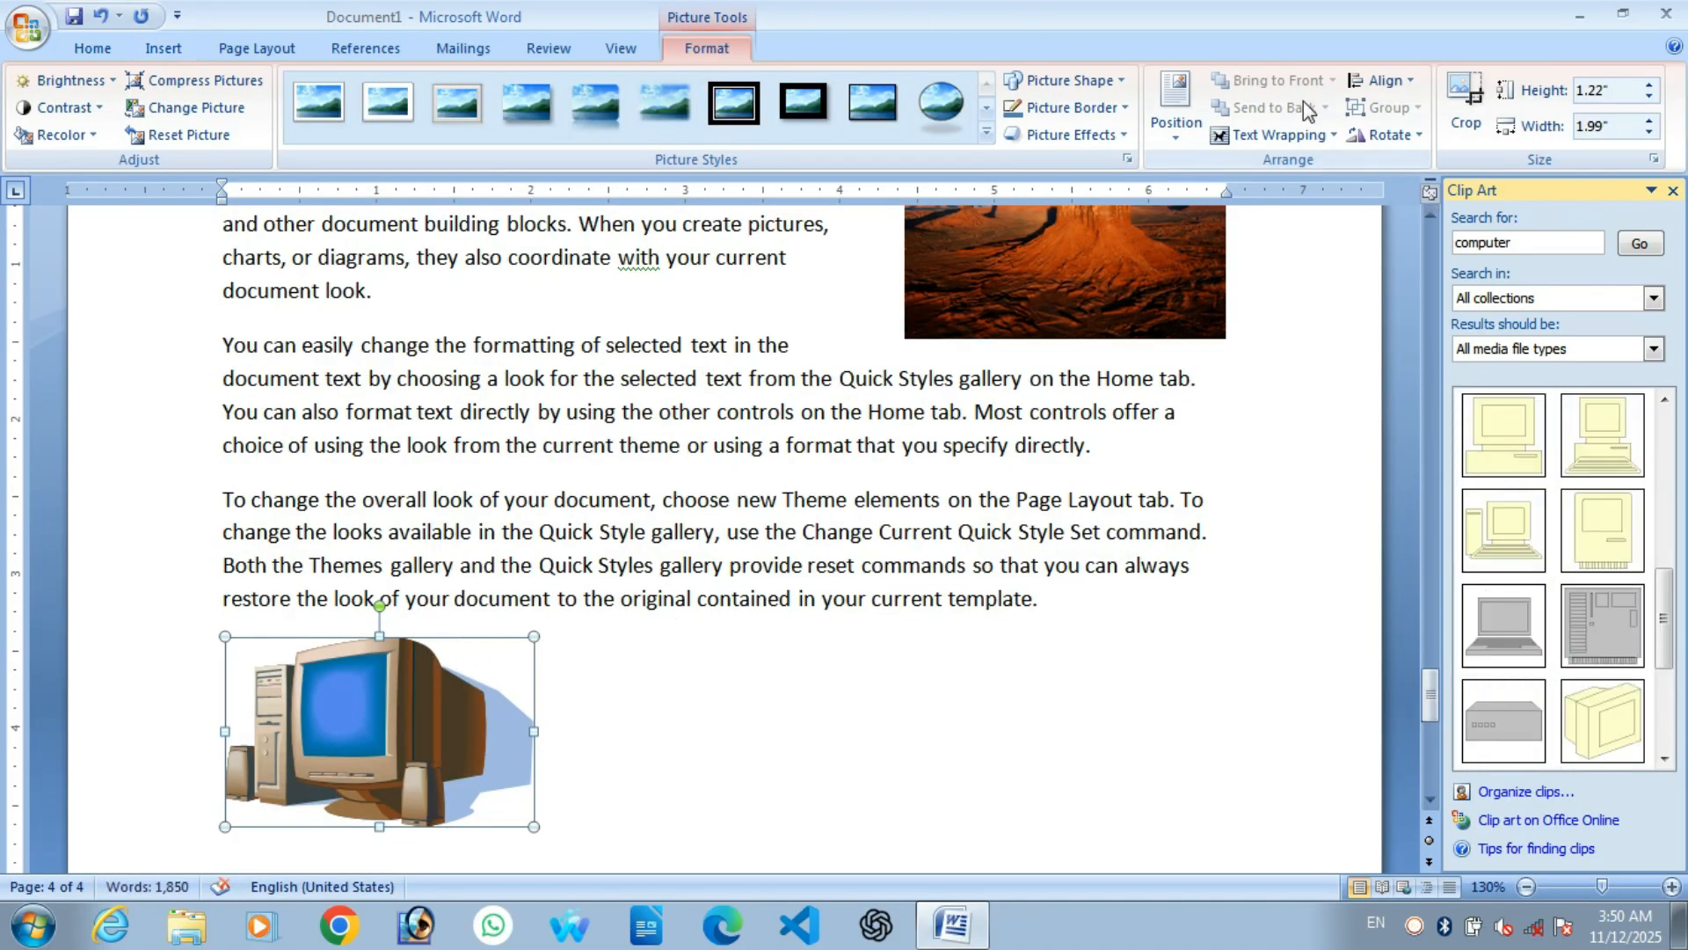
Apply Square text wrapping to the computer clip art and move it up beside the paragraphs on page 3
left_click(1277, 135)
left_click(1271, 195)
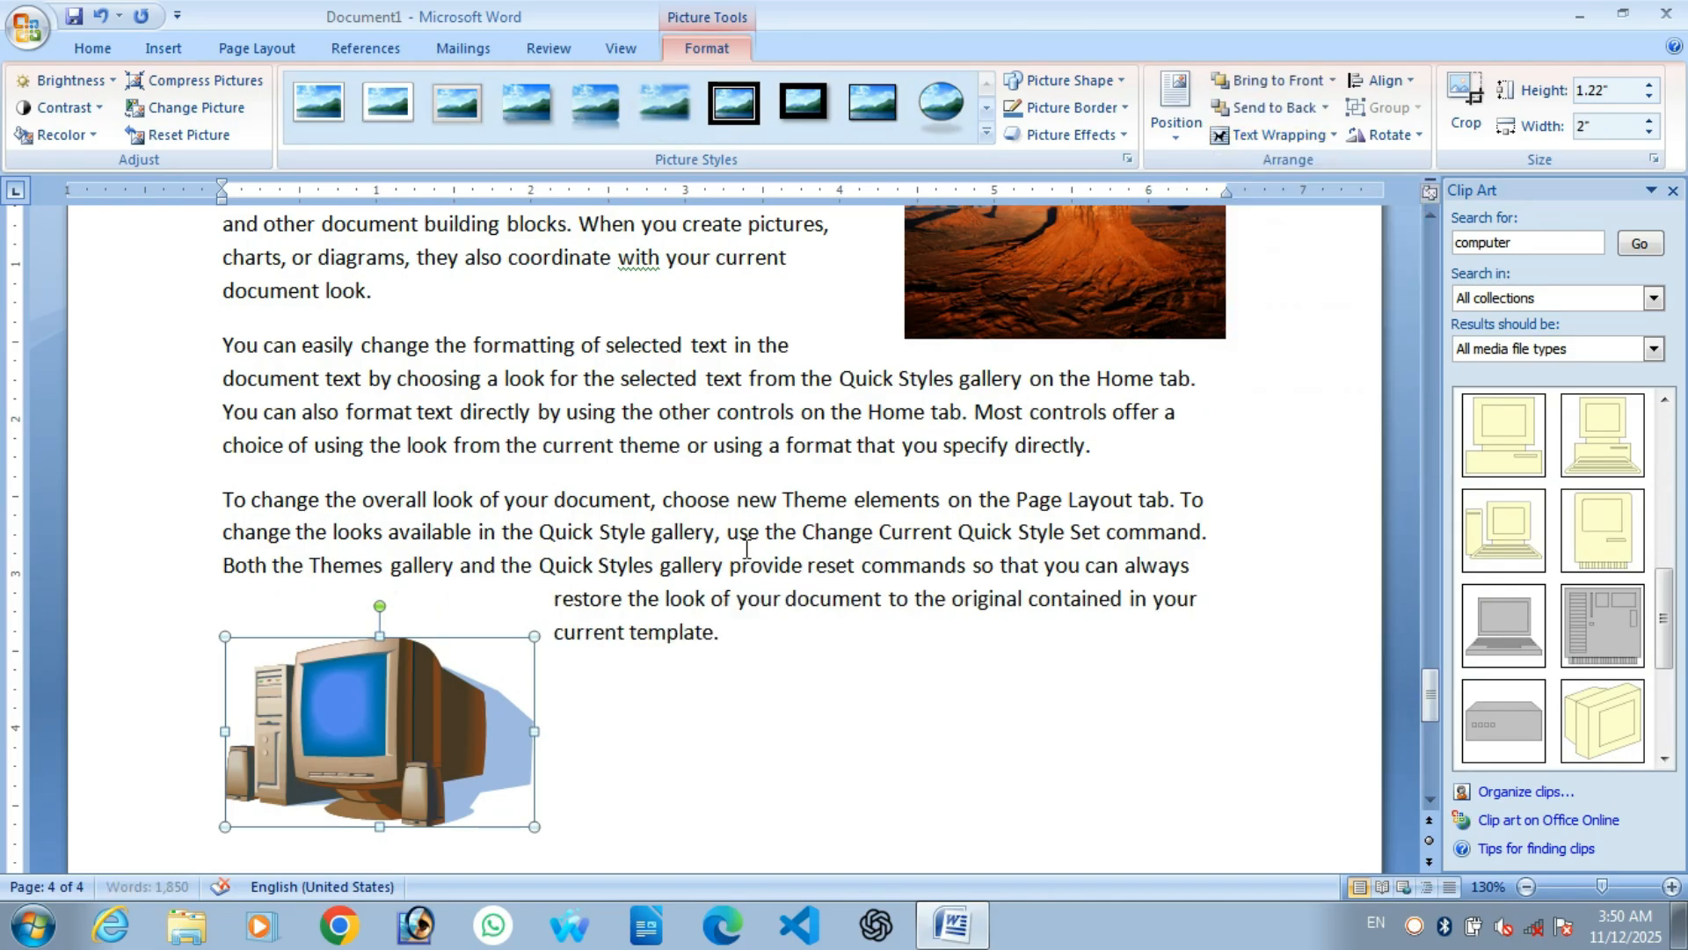
left_click_drag(461, 721, 1025, 257)
scroll(1070, 703, "up", 4)
scroll(1062, 717, "down", 4)
scroll(984, 439, "up", 4)
left_click_drag(1012, 647, 943, 264)
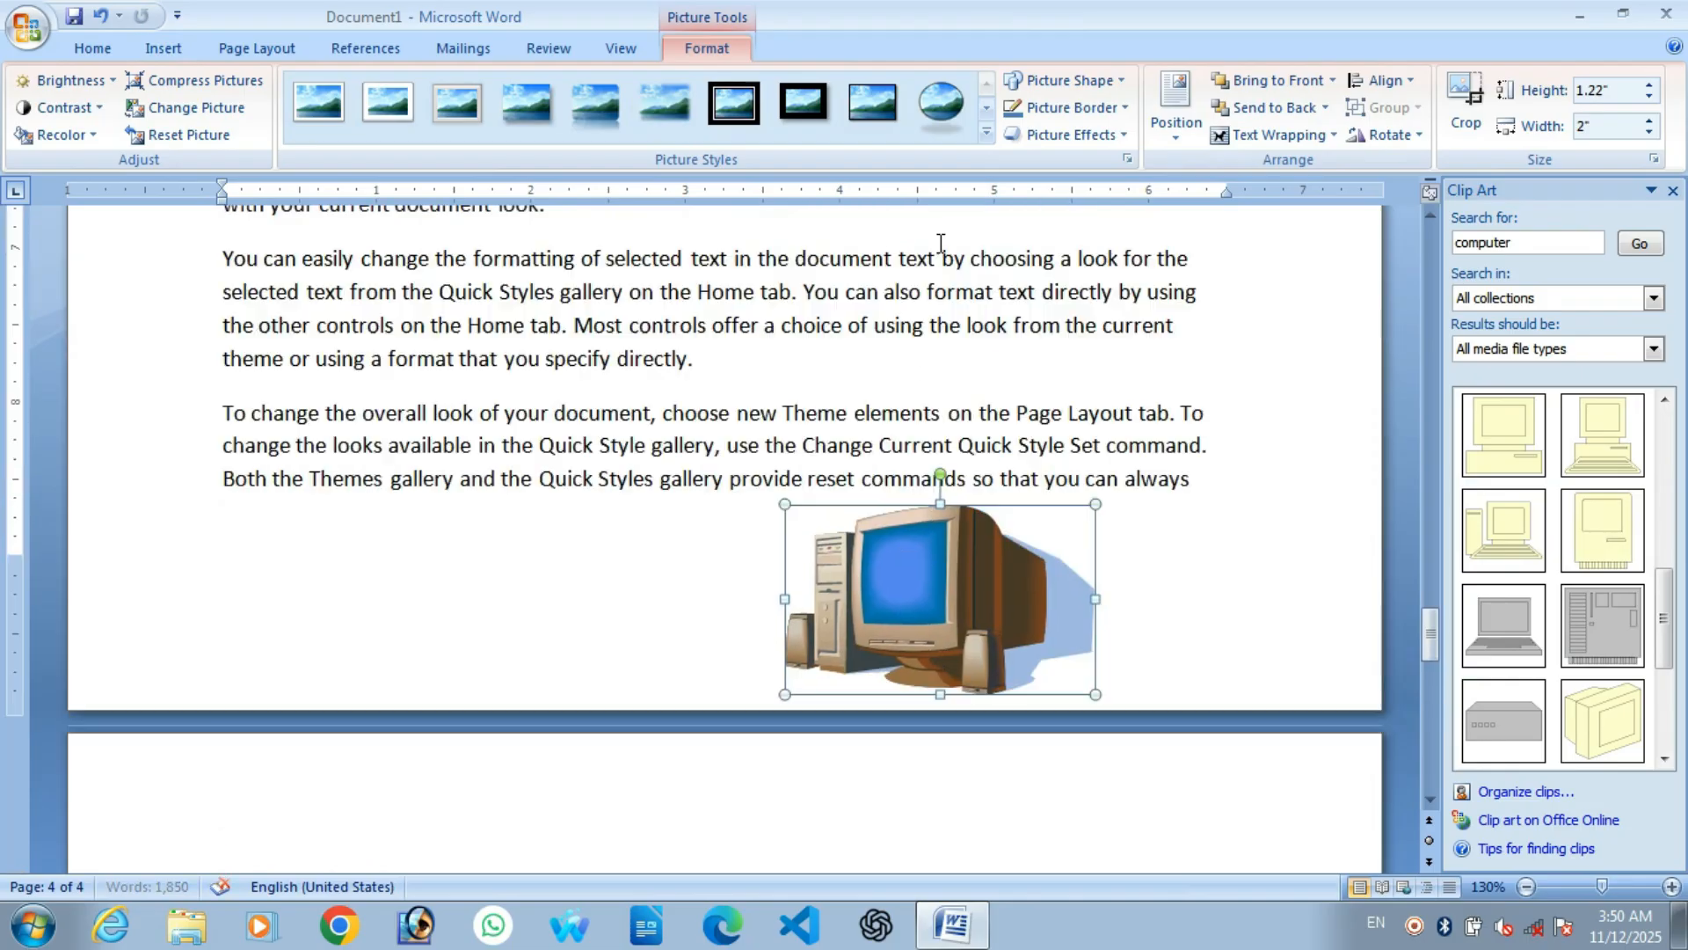
left_click_drag(899, 664, 919, 519)
left_click_drag(908, 587, 1009, 360)
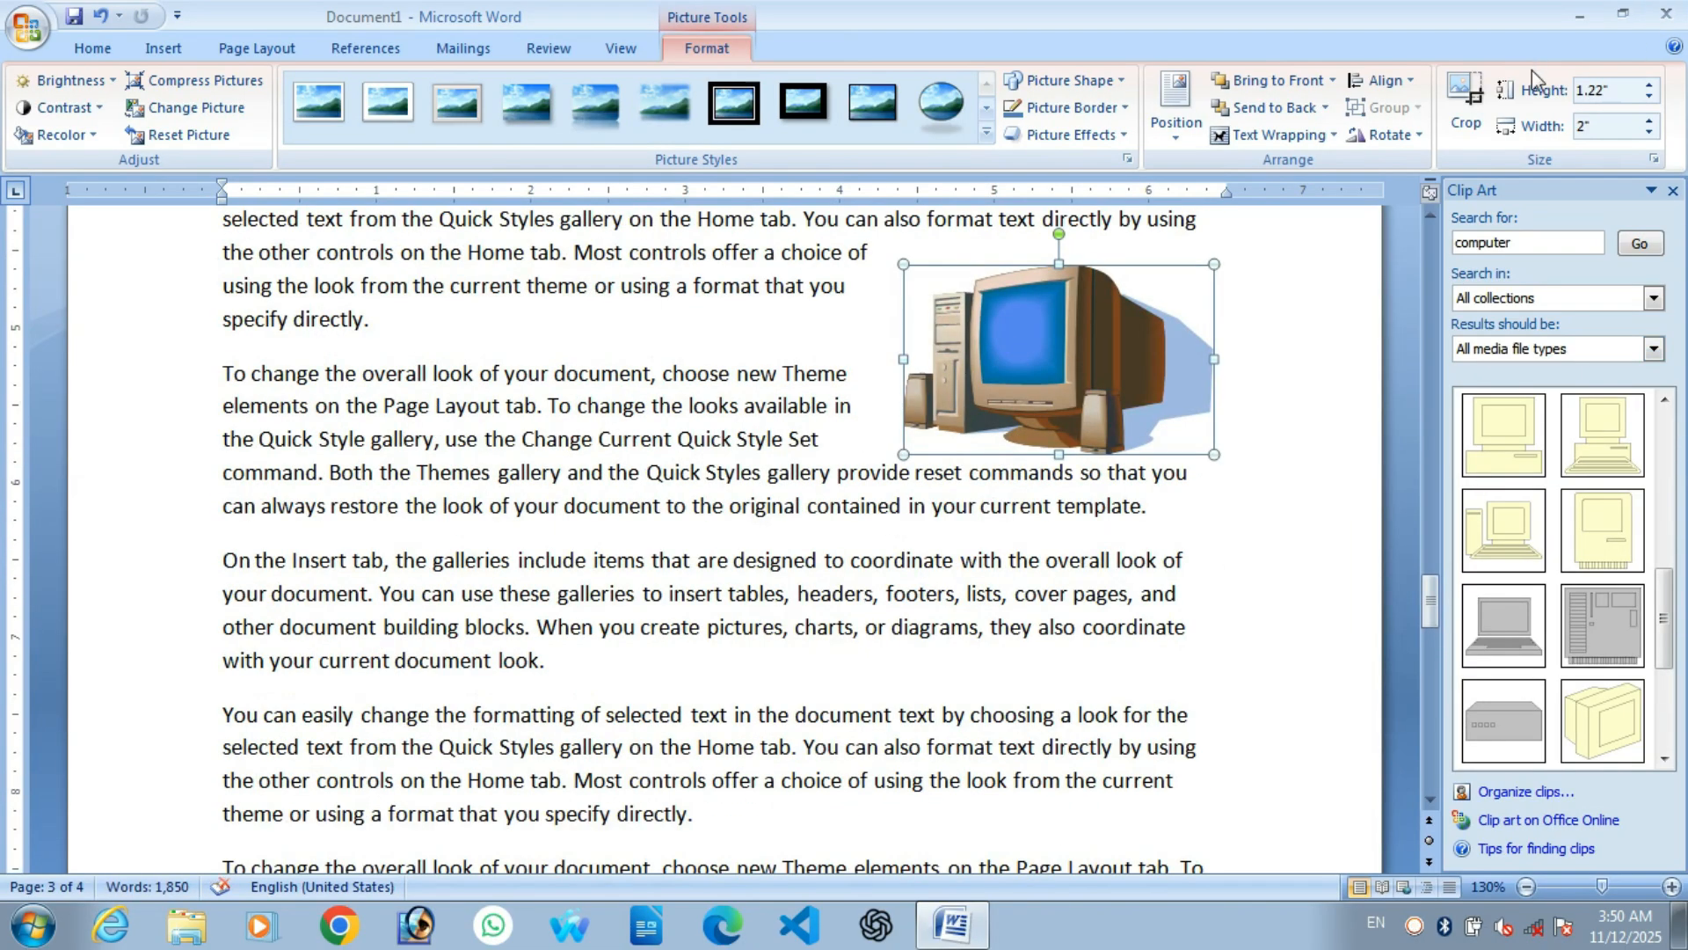
Align the computer clip art to the right margin and deselect it
left_click(1382, 81)
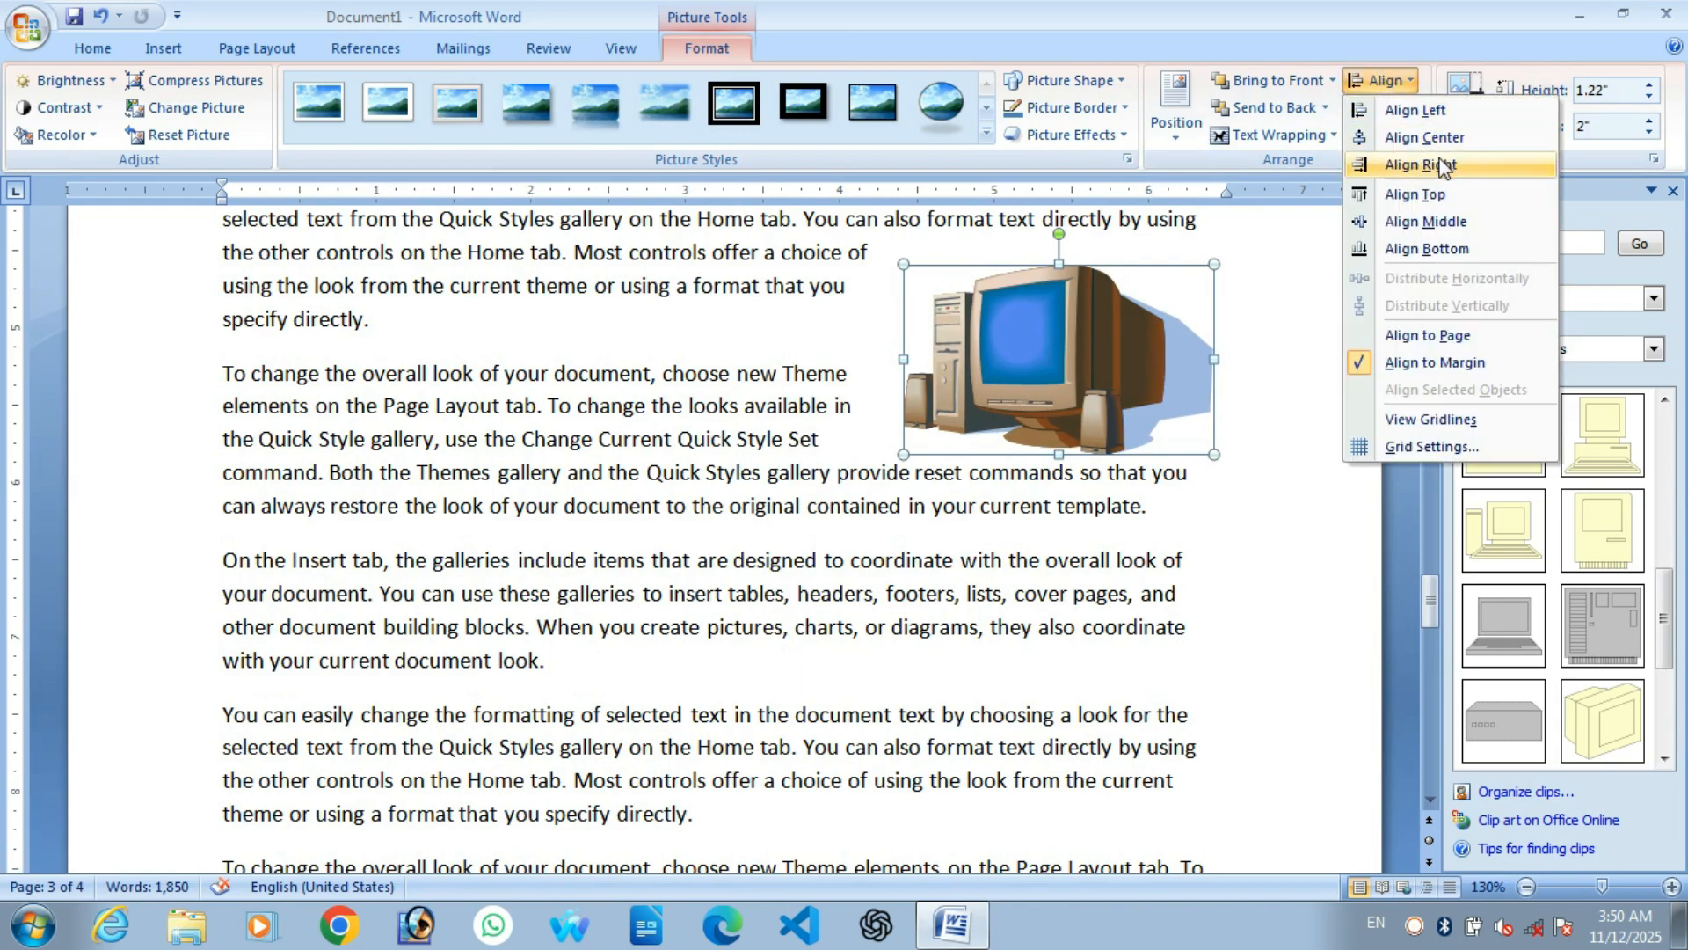
left_click(1417, 166)
left_click(1255, 552)
Review the placement of both pictures and select the computer clip art on page 3
scroll(1132, 484, "down", 11)
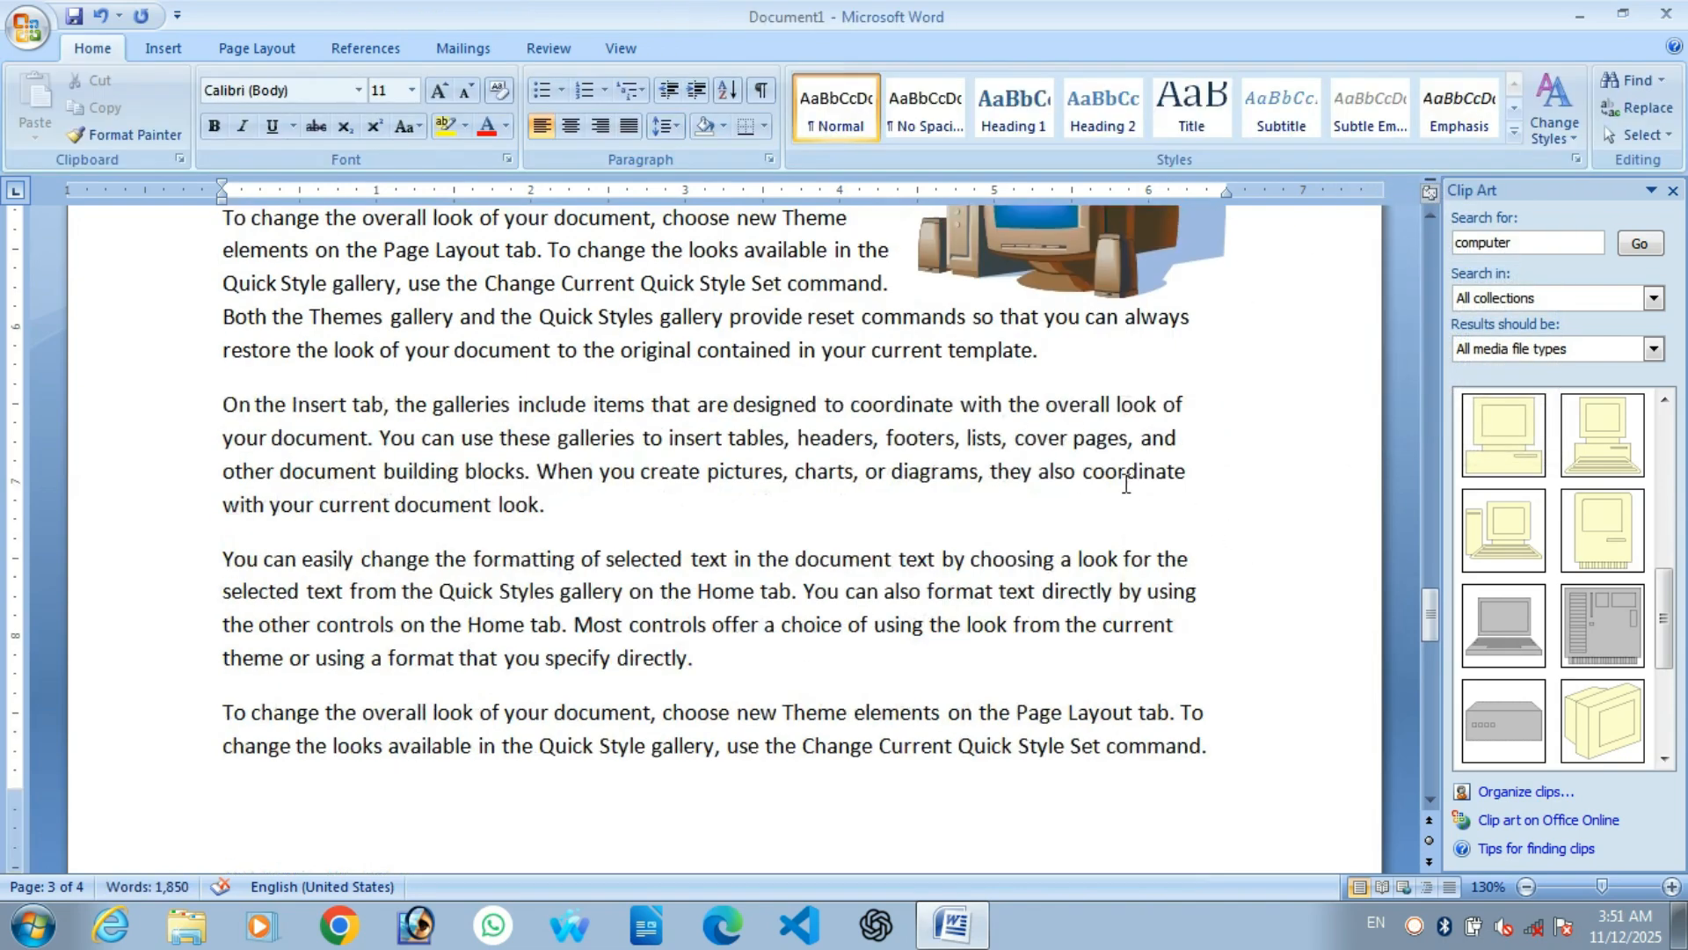
scroll(1135, 486, "up", 10)
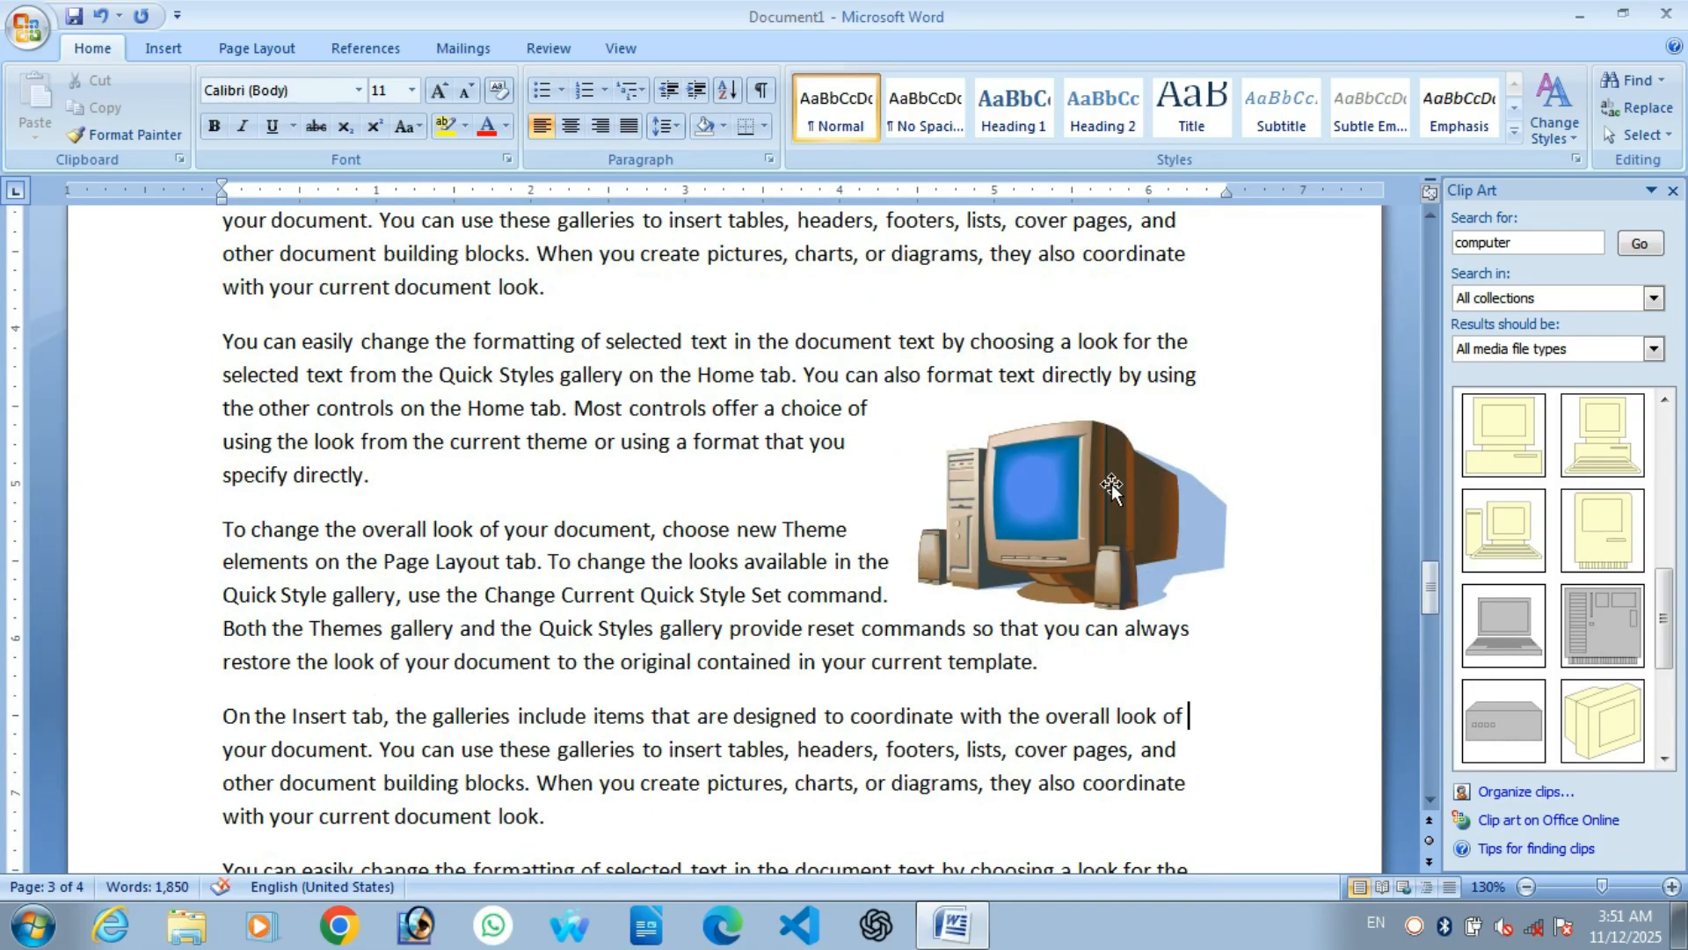
scroll(1058, 519, "down", 10)
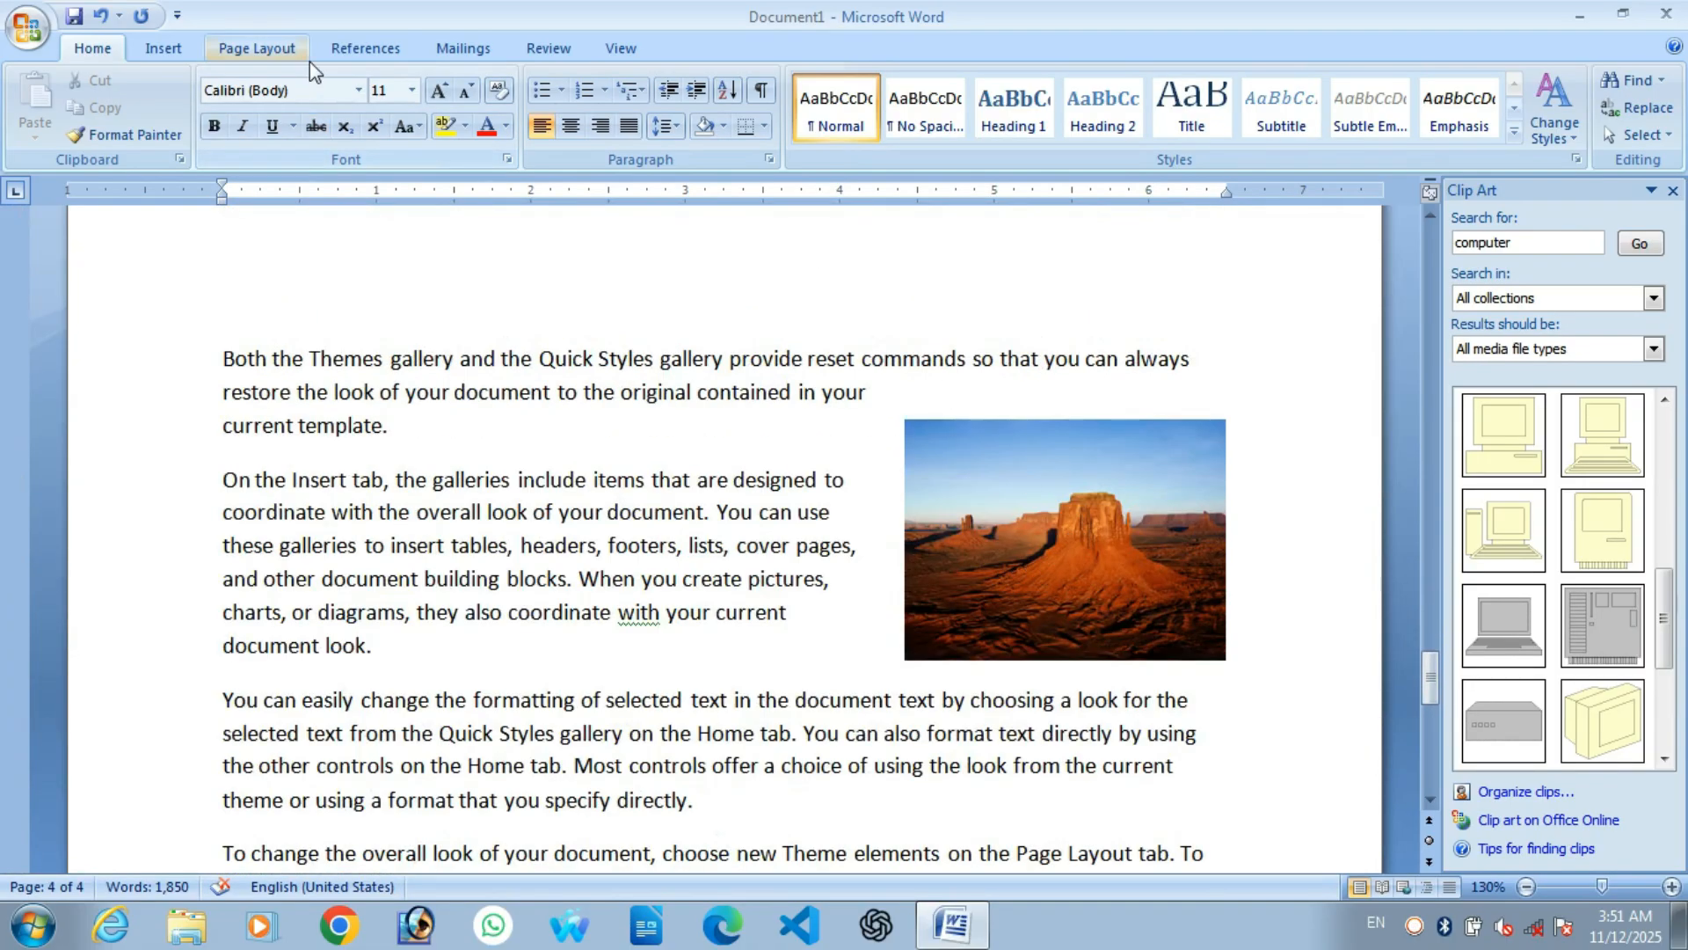
scroll(1112, 536, "up", 9)
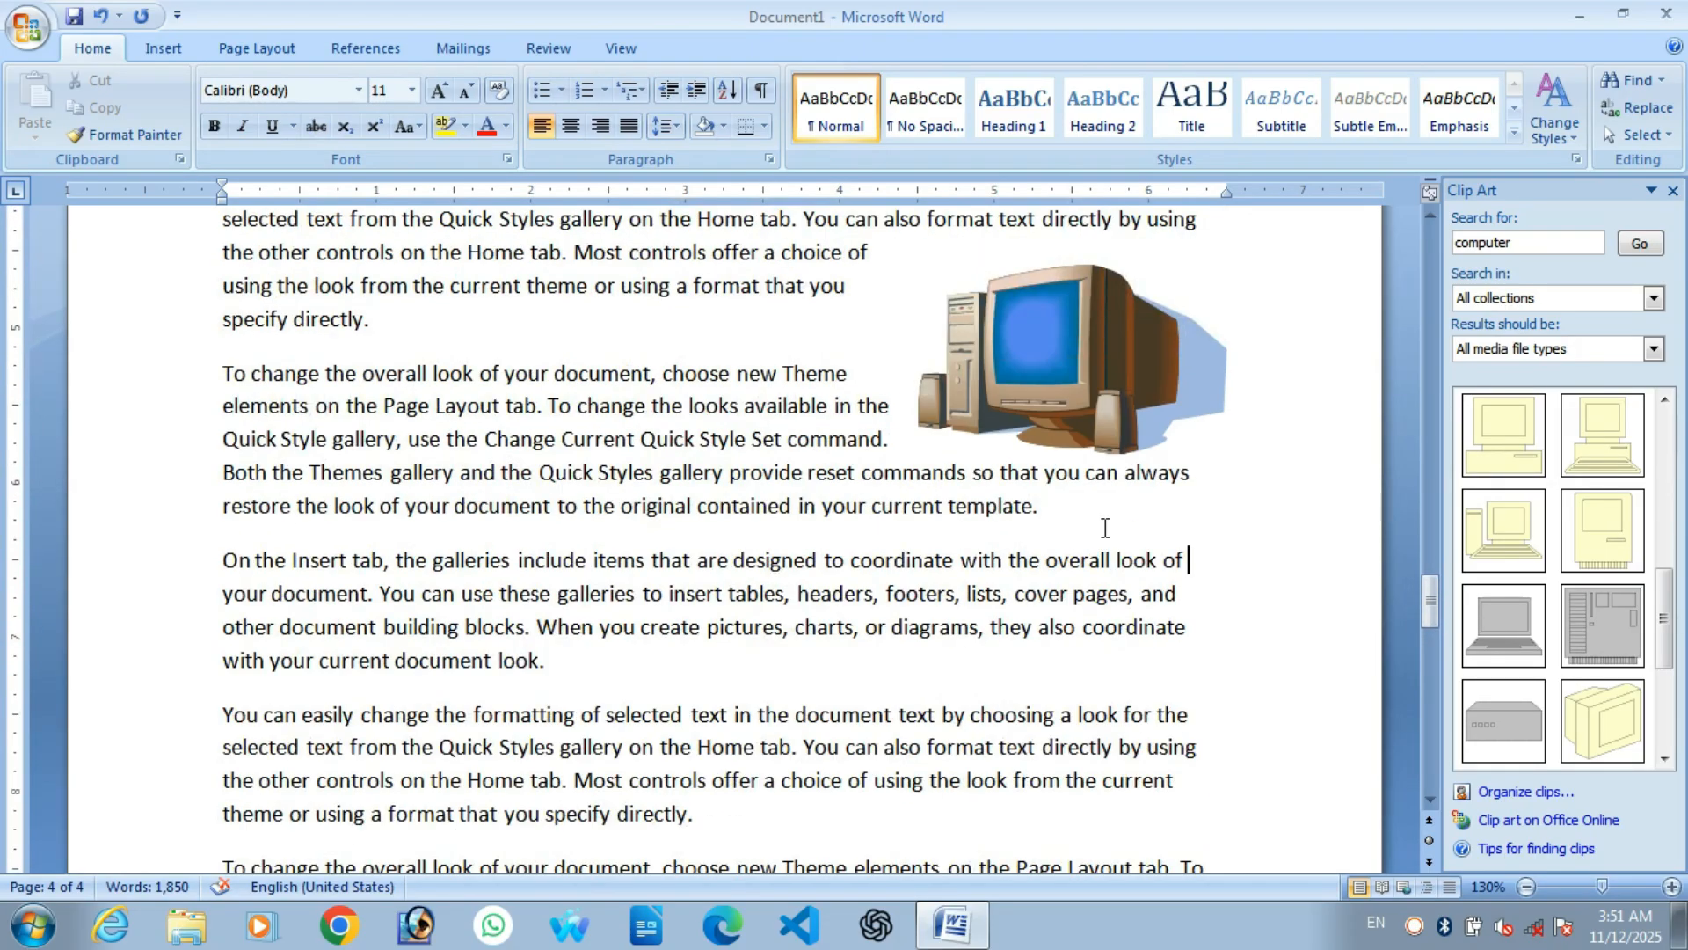
left_click(1057, 393)
scroll(1058, 393, "up", 1)
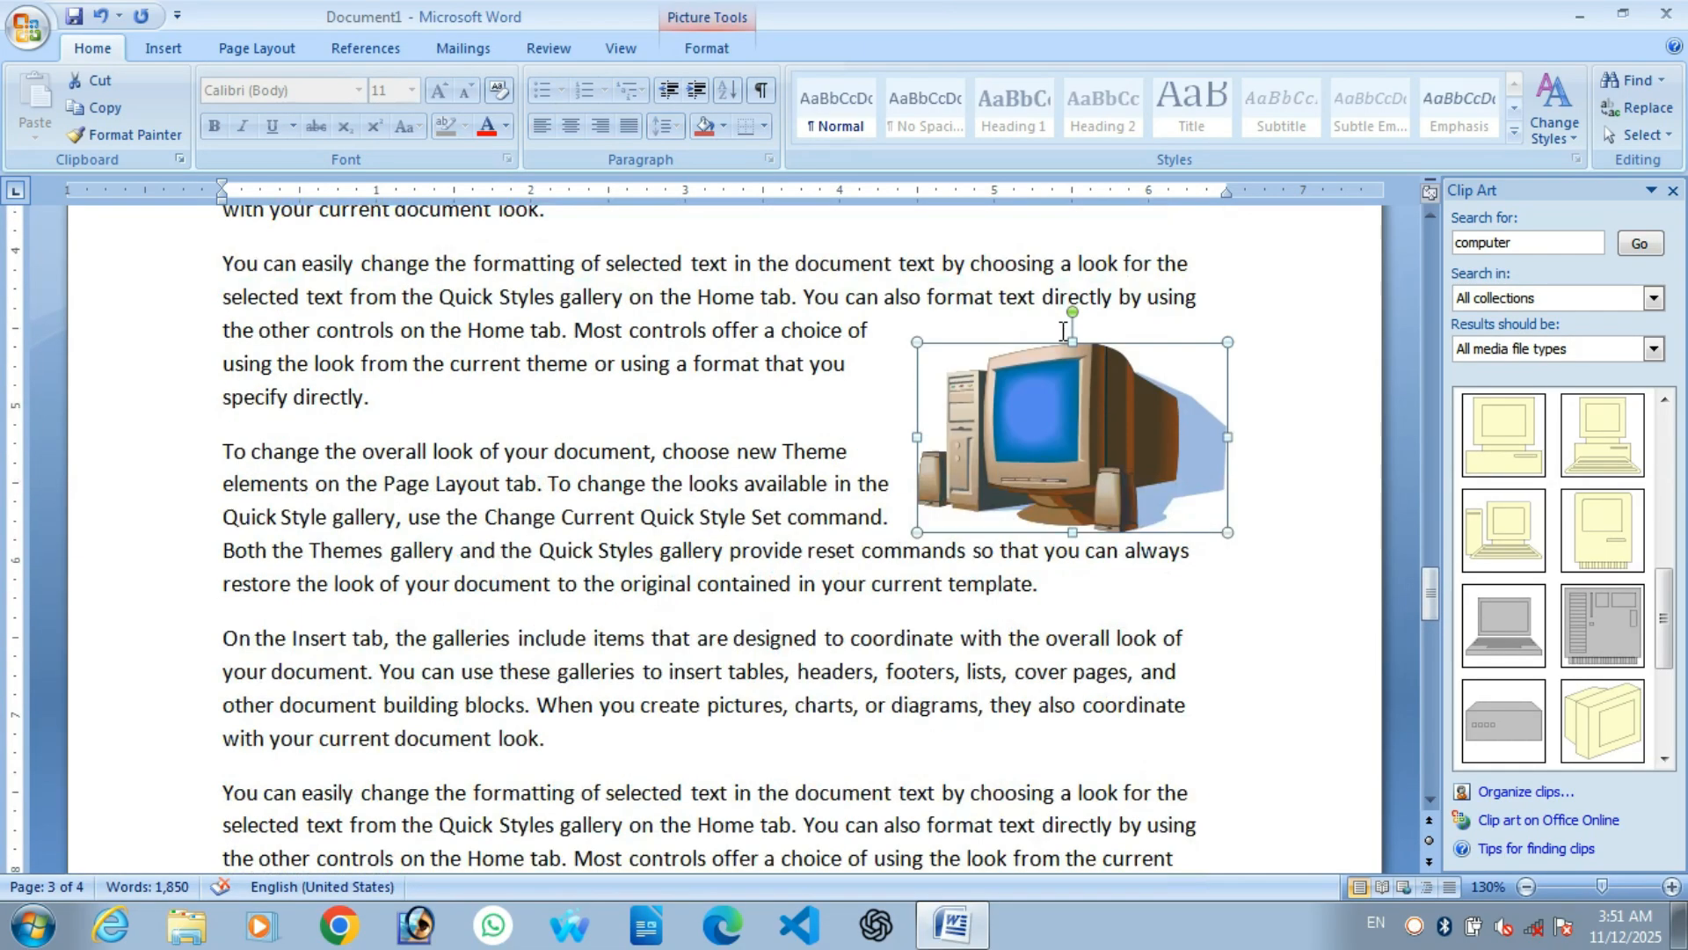
right_click(1059, 395)
left_click(1060, 398)
right_click(1062, 398)
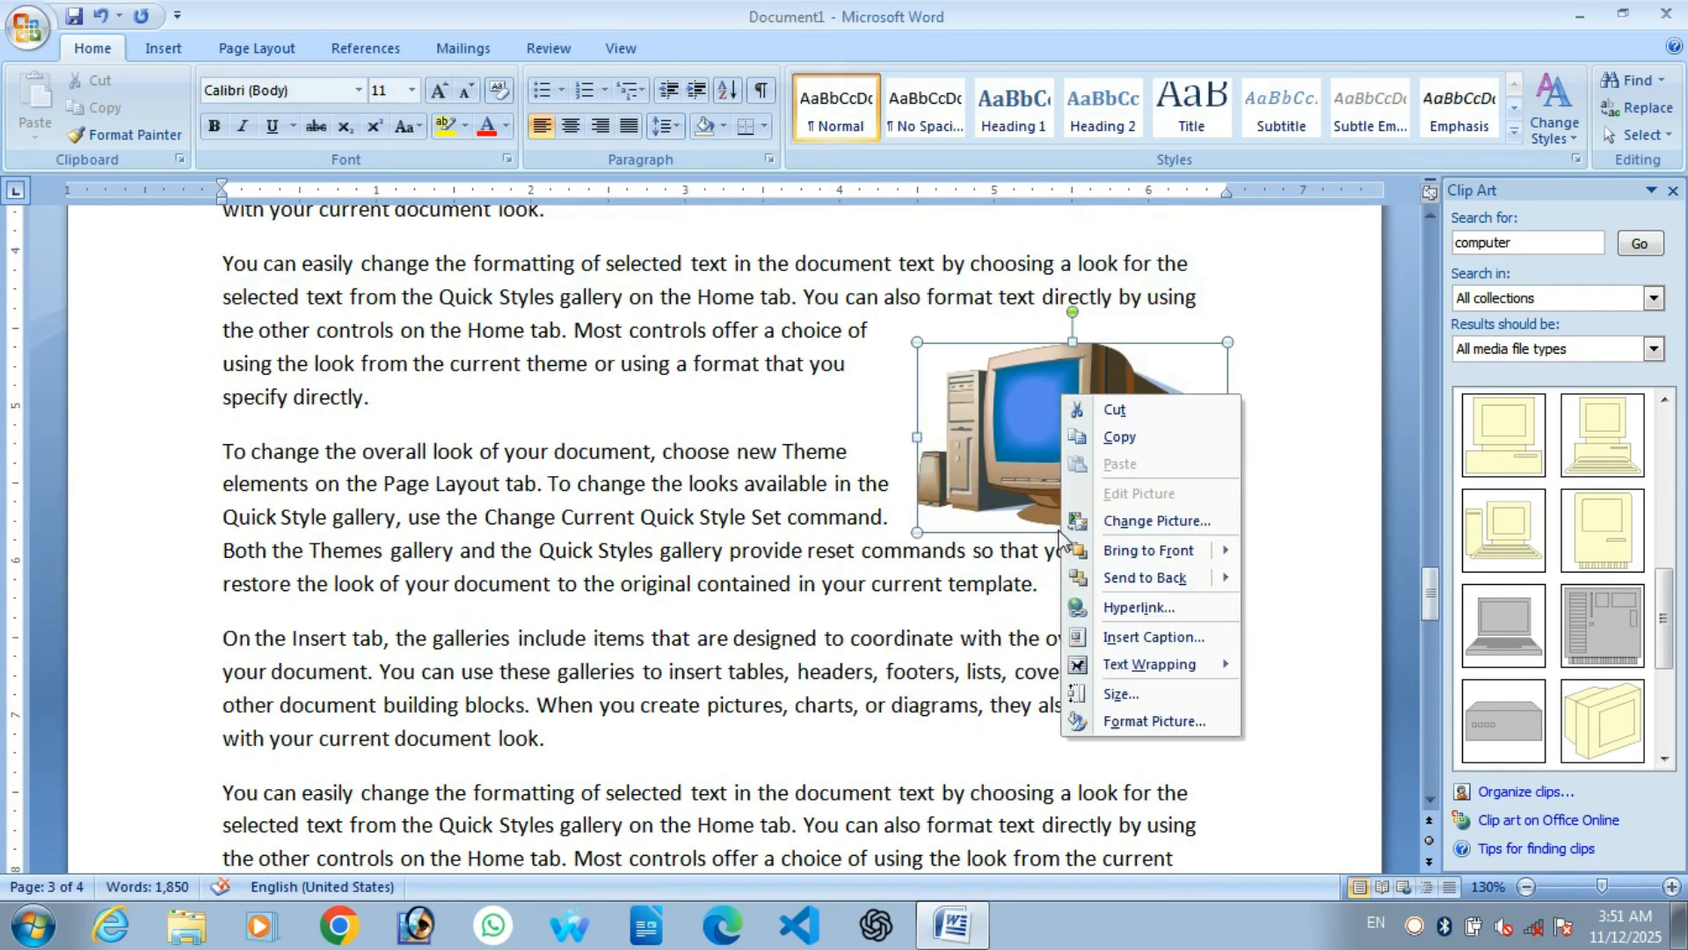
left_click(1009, 595)
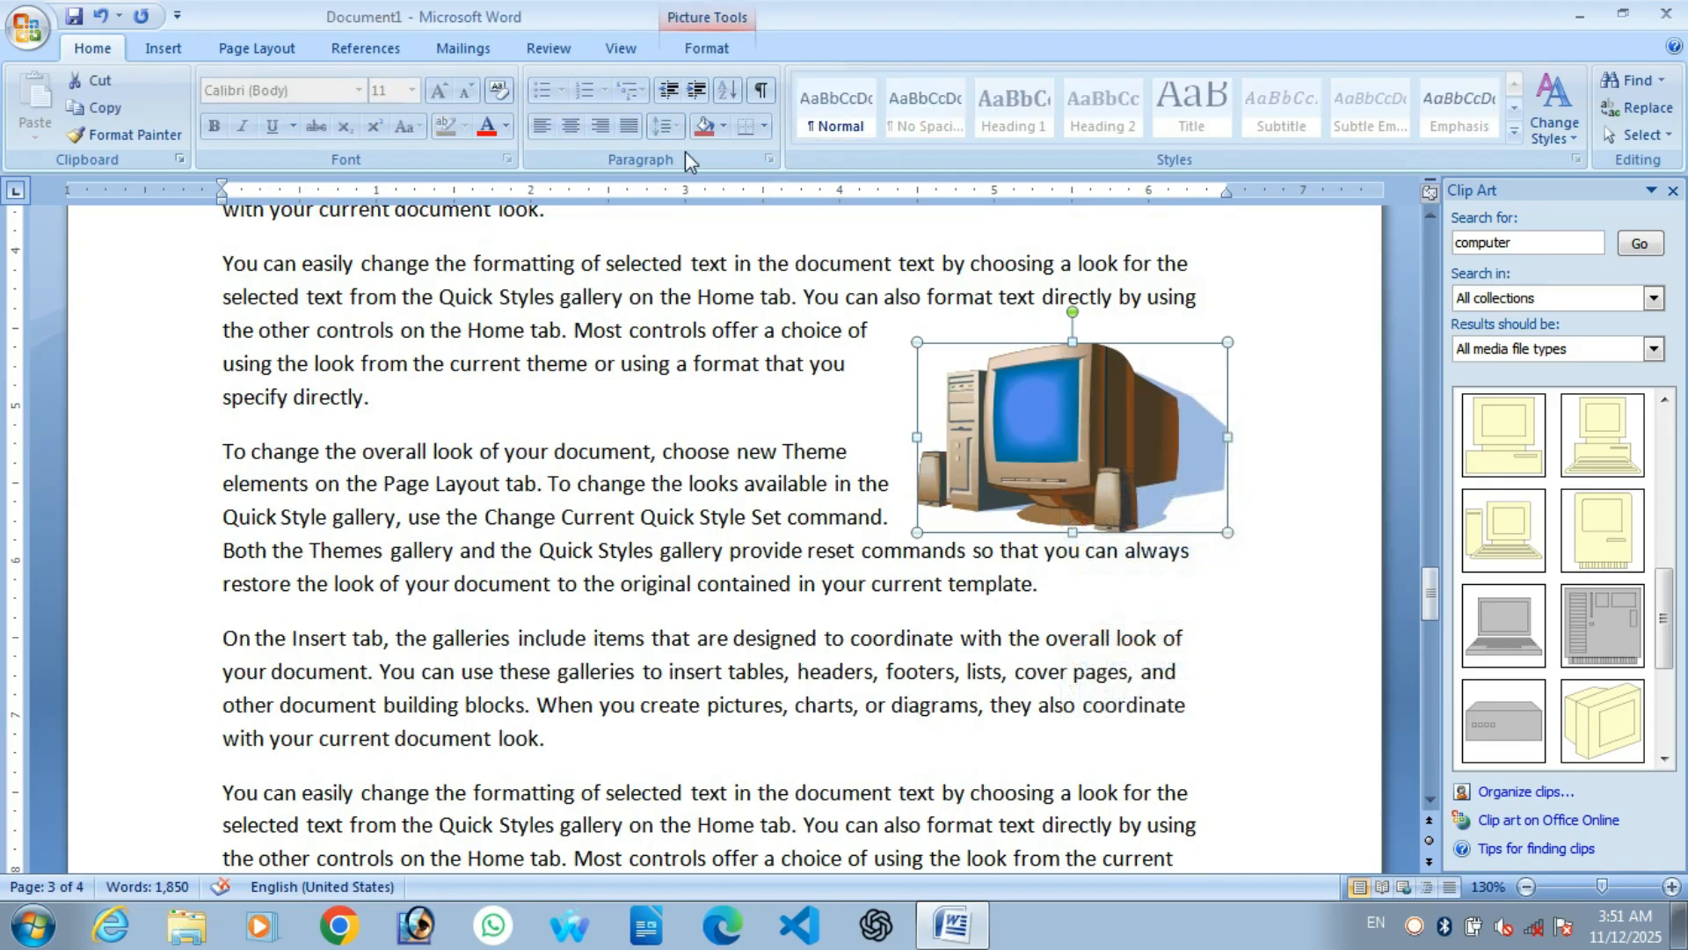
Start a caption for the selected computer clip art and create a new caption label named Picture
left_click(366, 44)
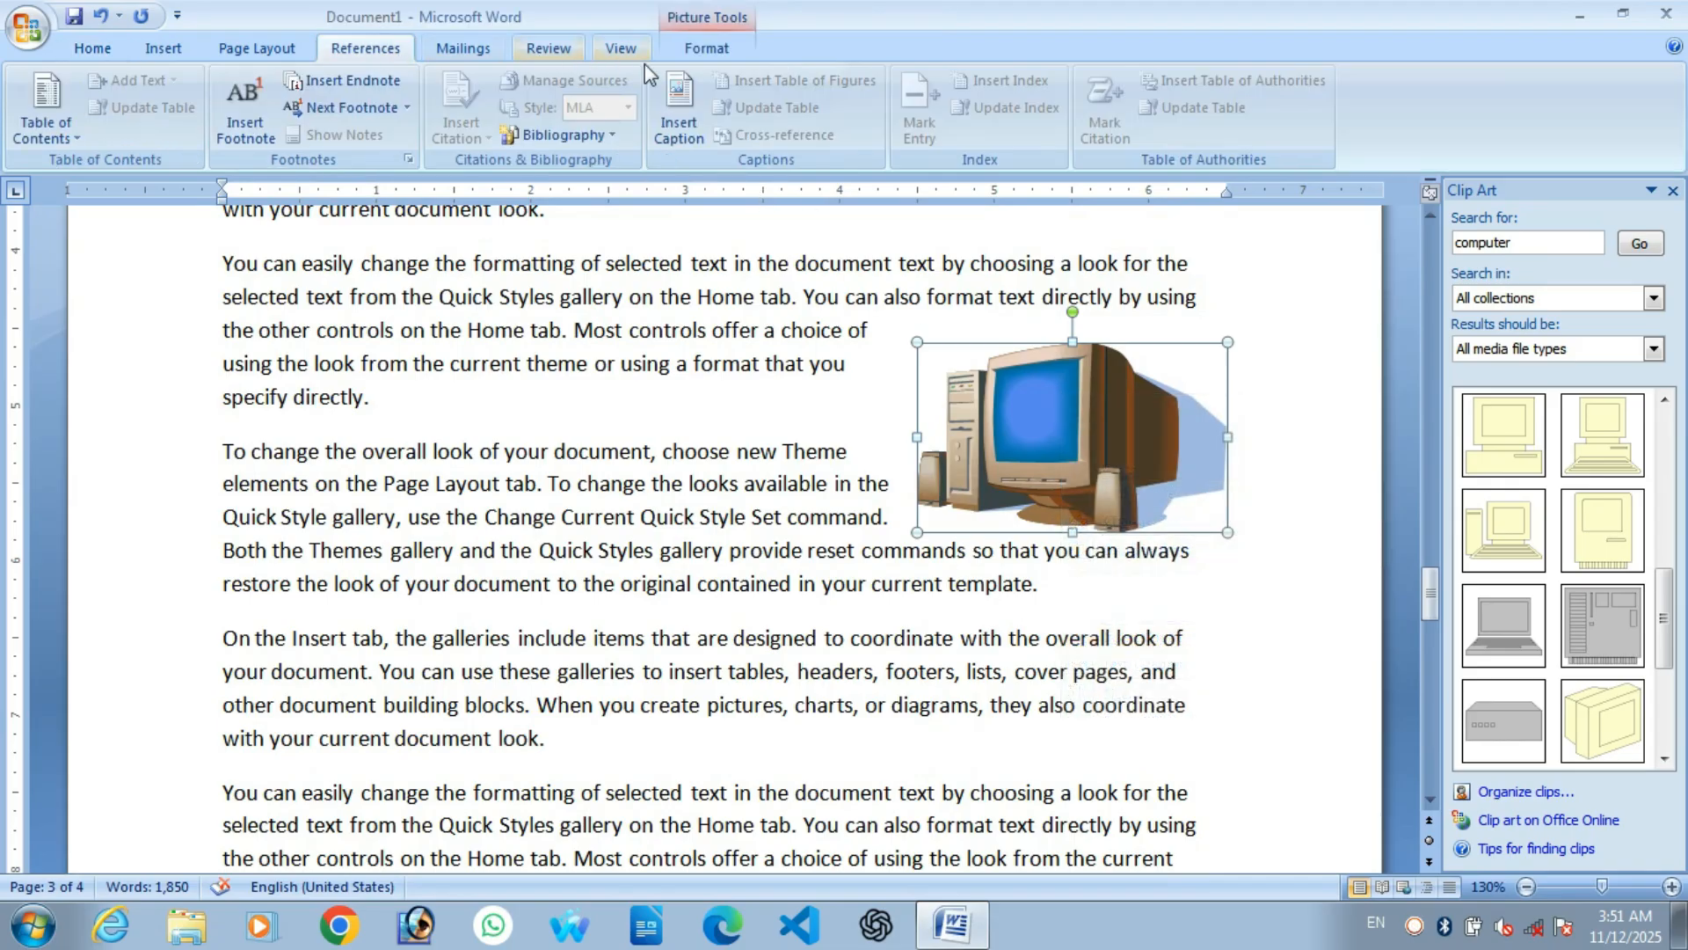
left_click(679, 121)
left_click_drag(545, 153, 467, 107)
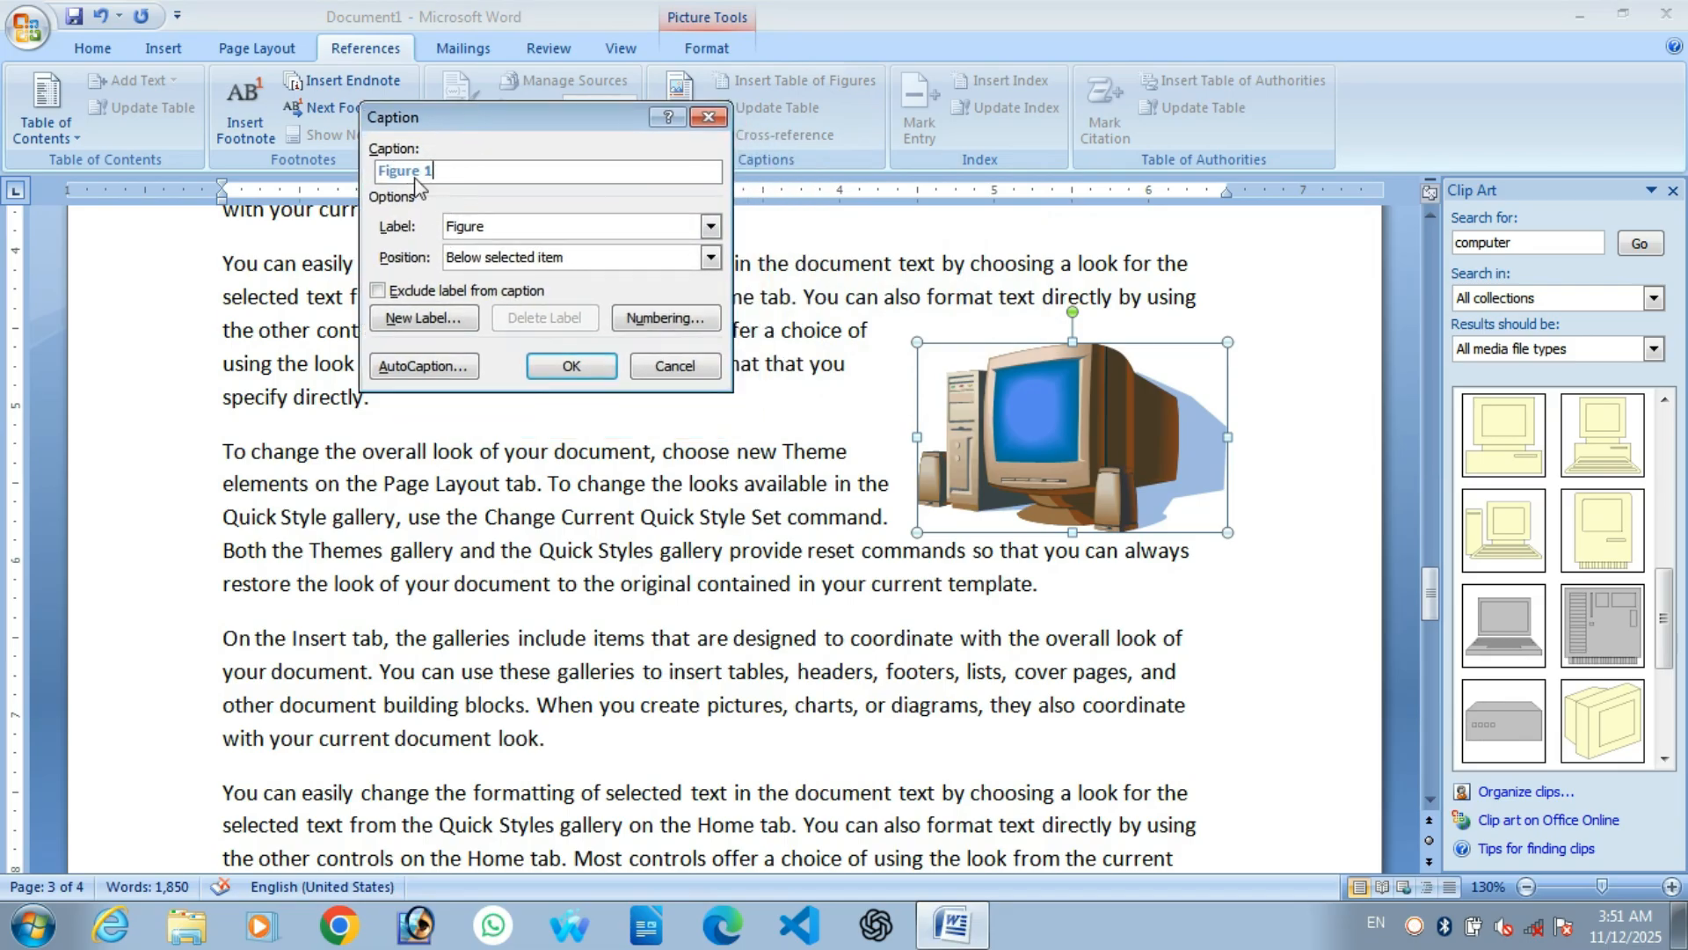
left_click(525, 230)
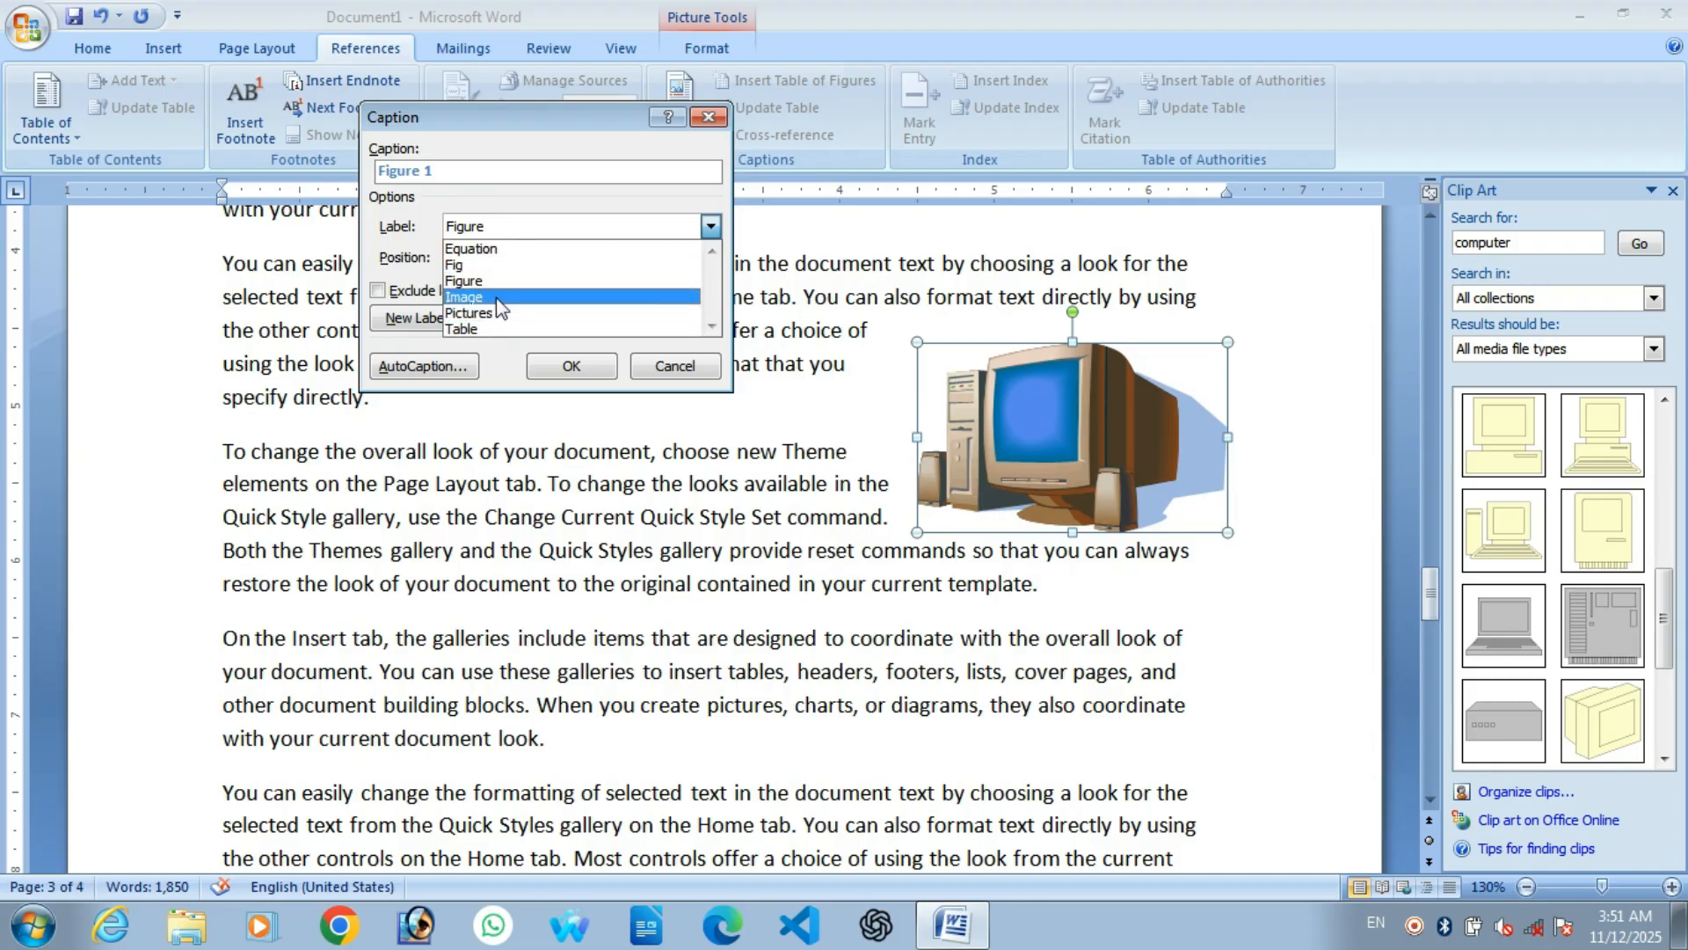
left_click(394, 262)
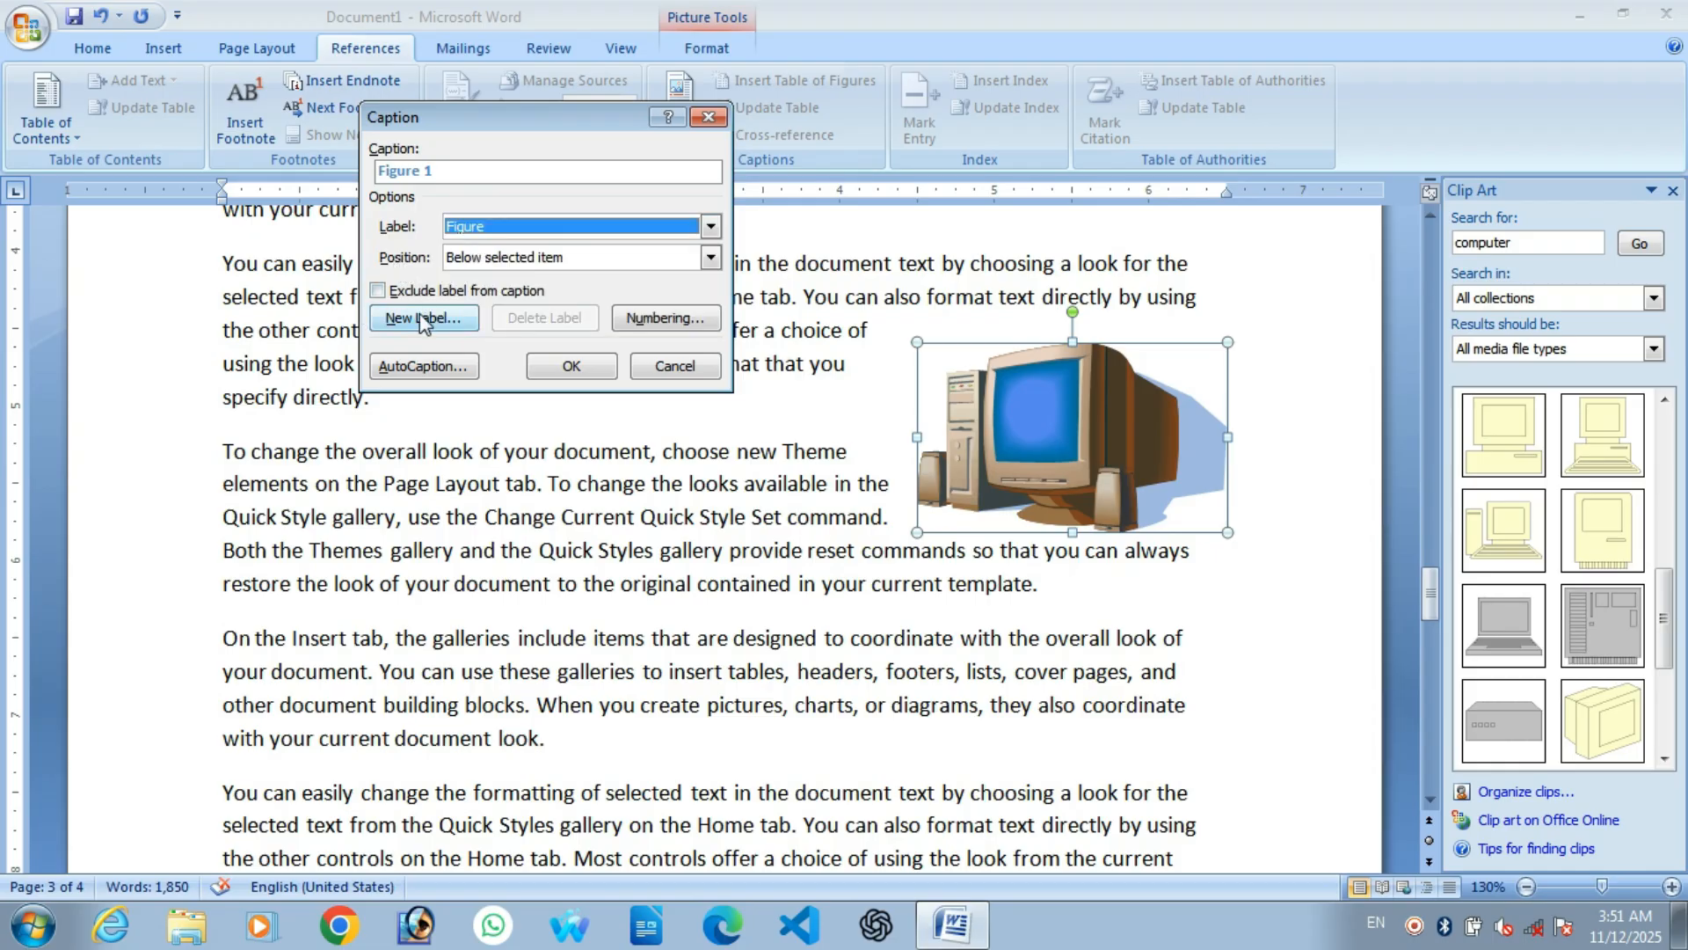
left_click(423, 318)
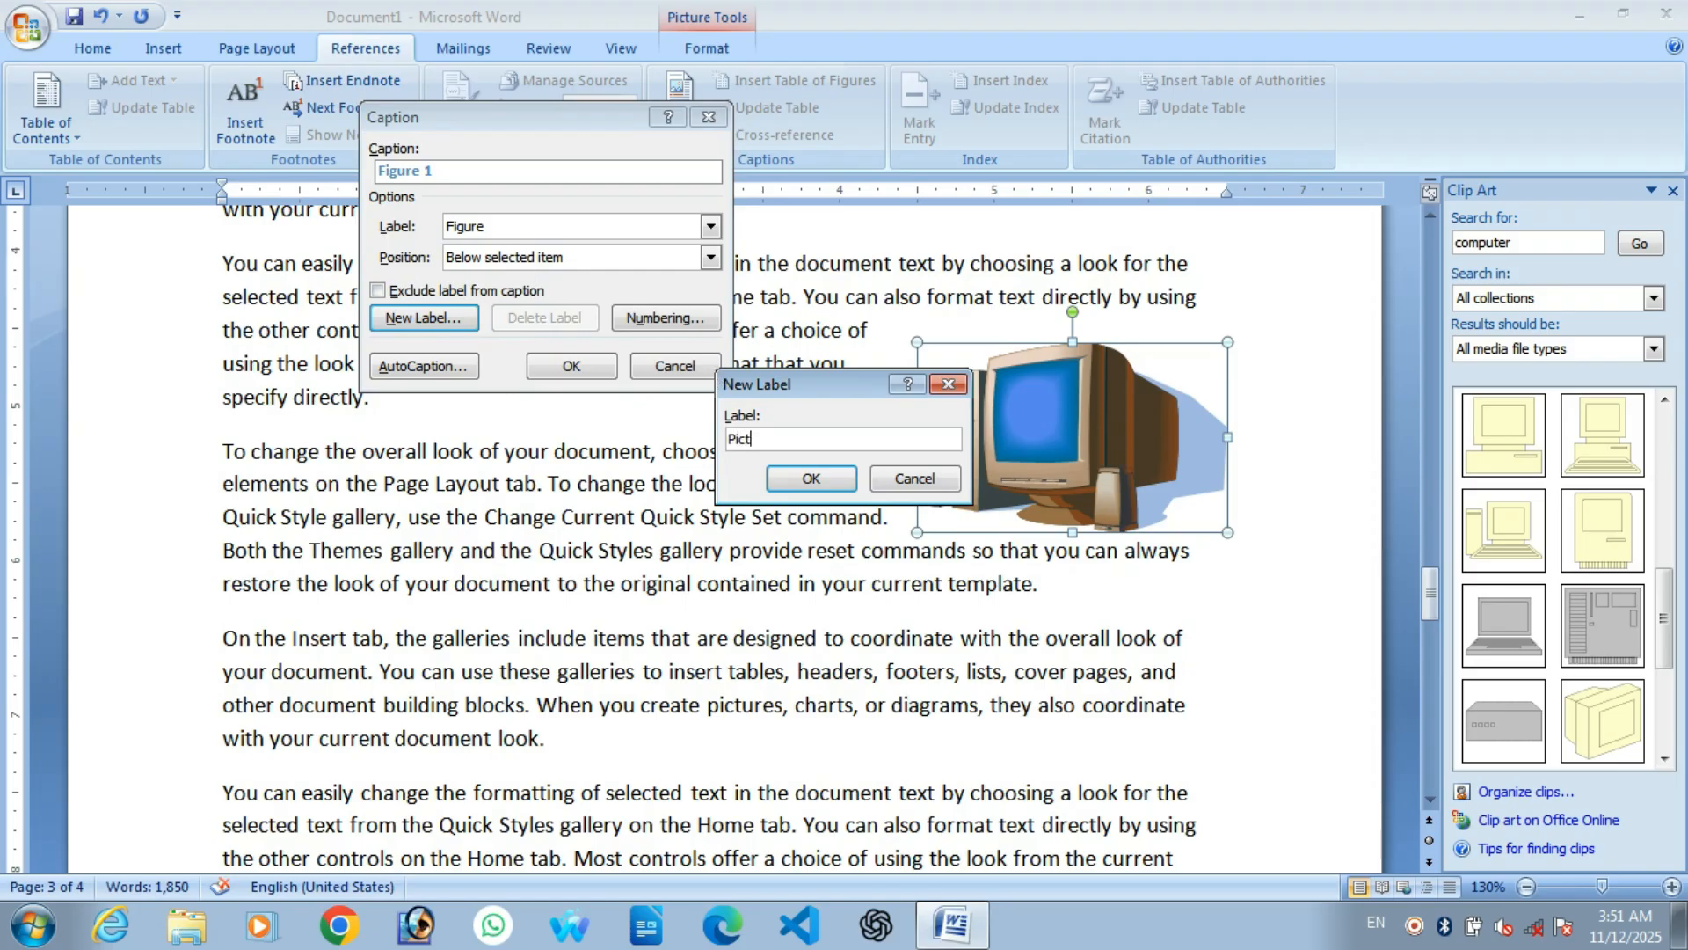
left_click(803, 479)
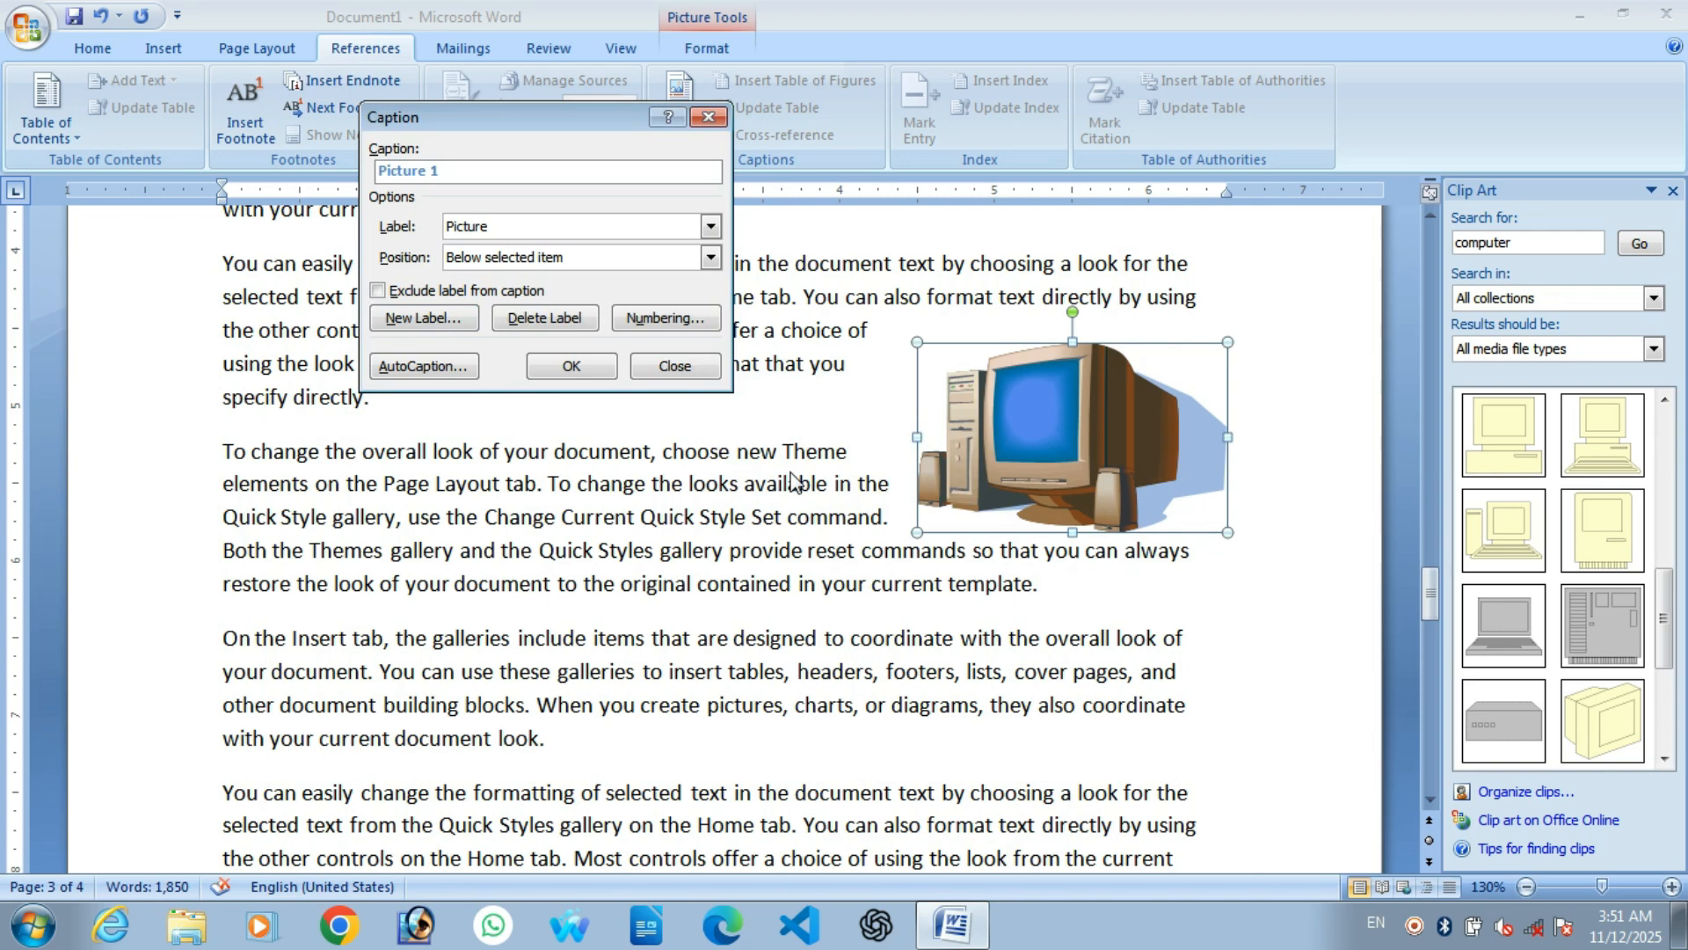
Review the available caption labels and choose Picture for the computer clip art's caption
left_click(489, 231)
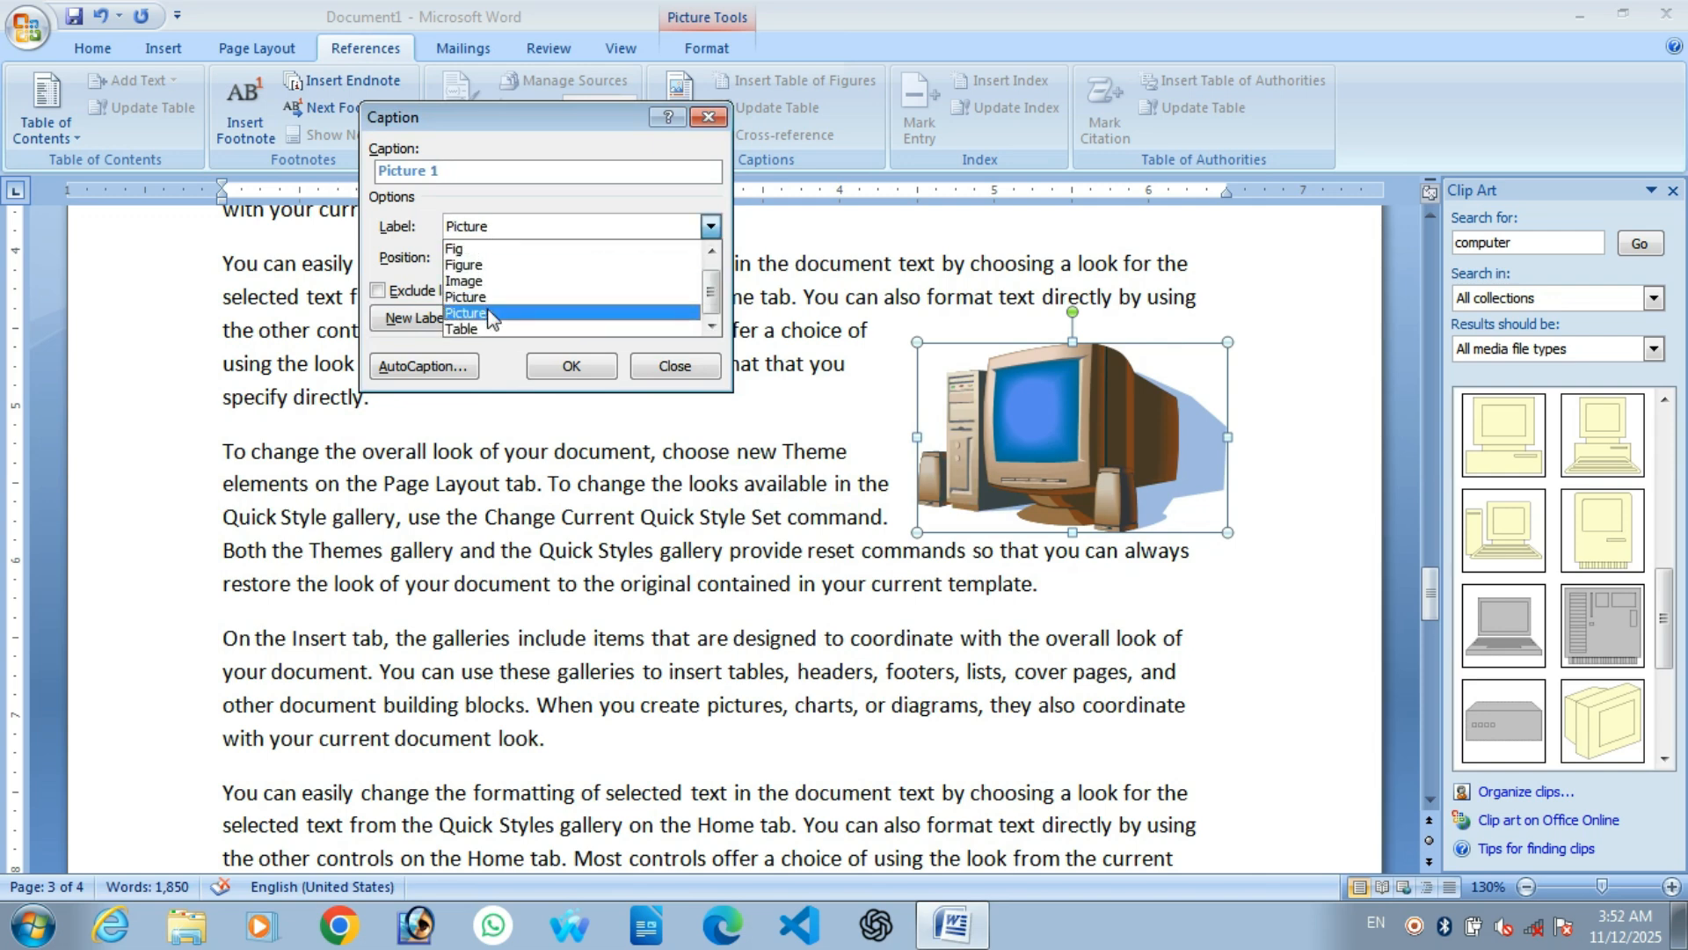
left_click(489, 226)
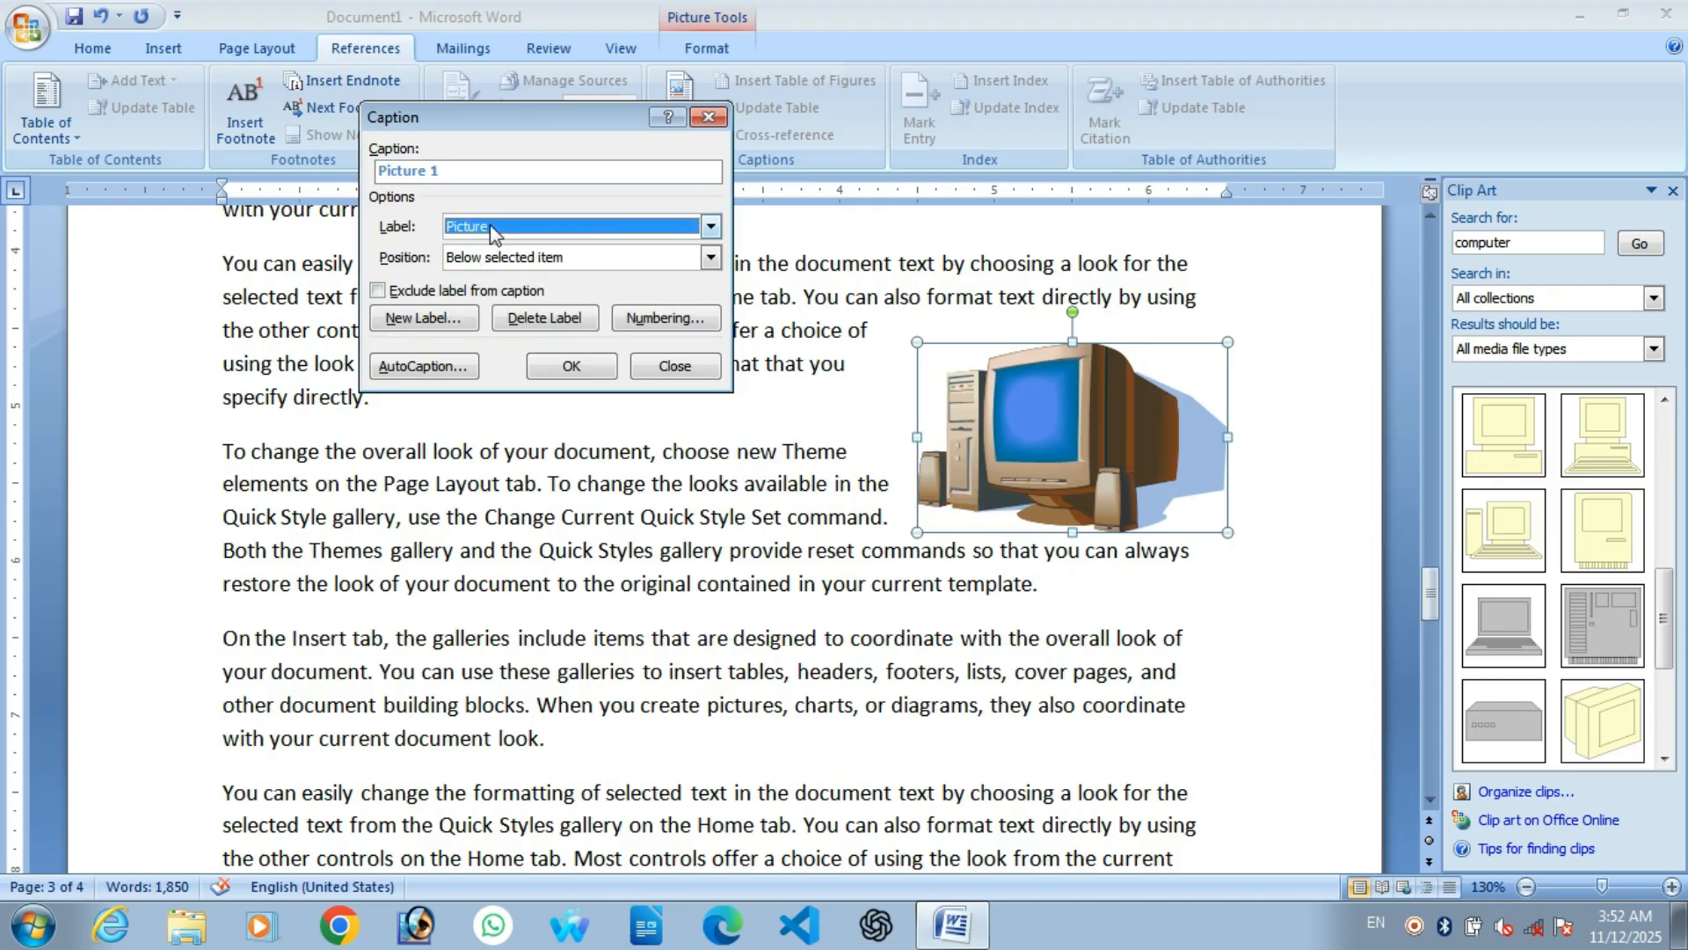
left_click(489, 226)
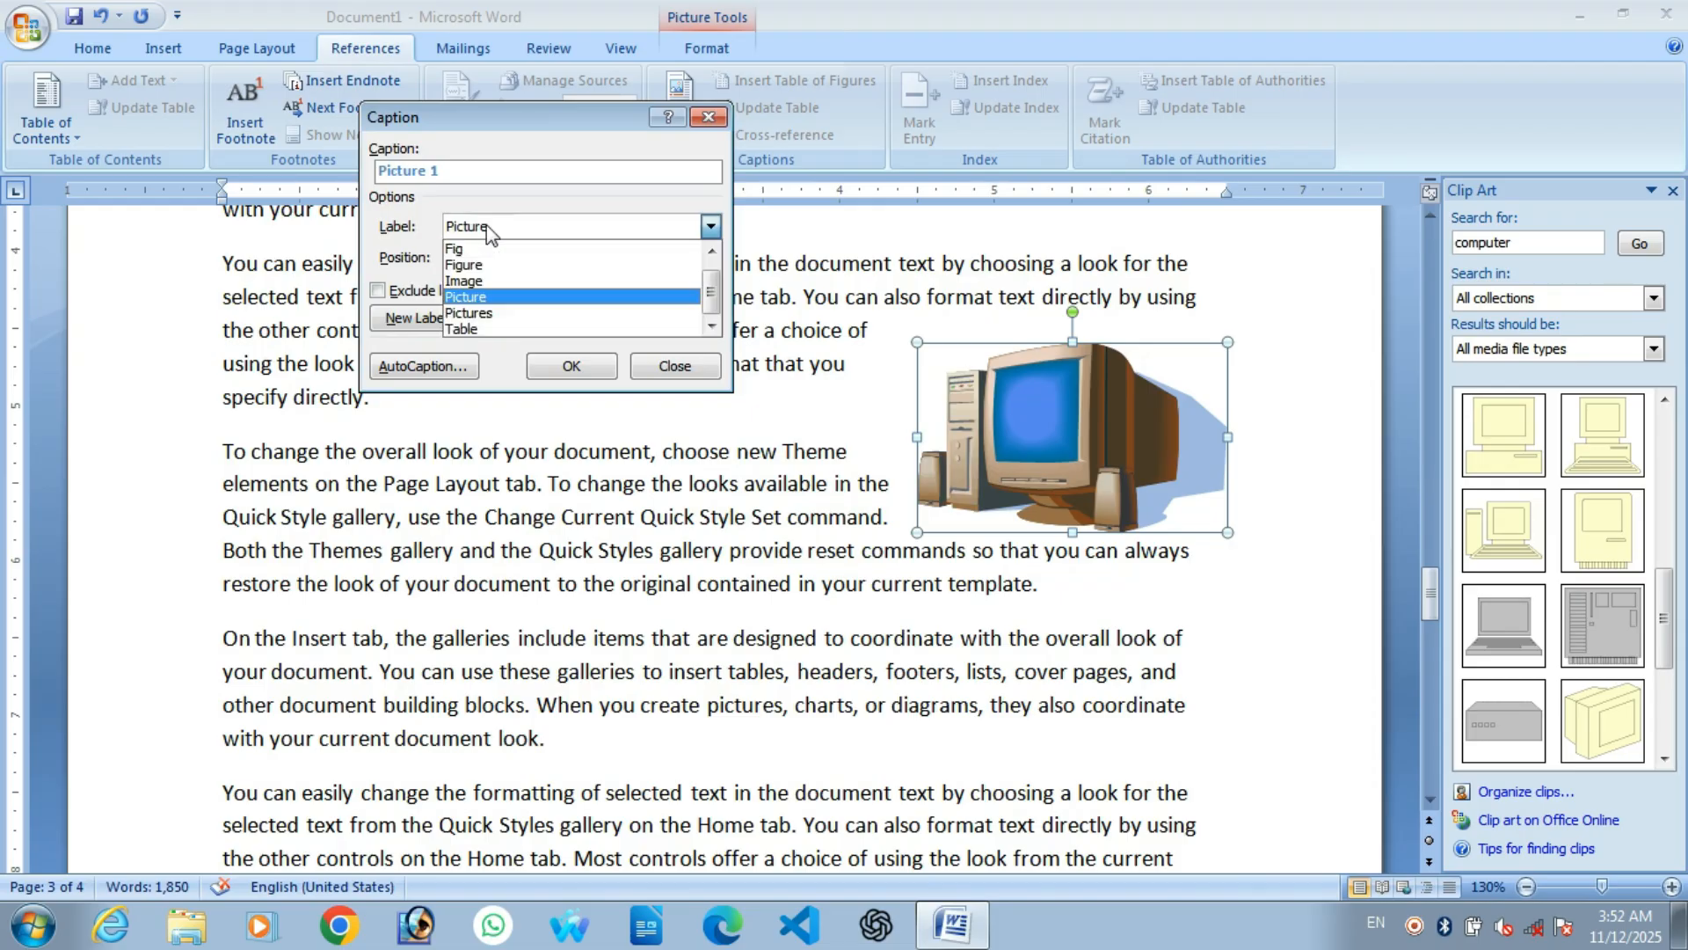
scroll(491, 276, "up", 1)
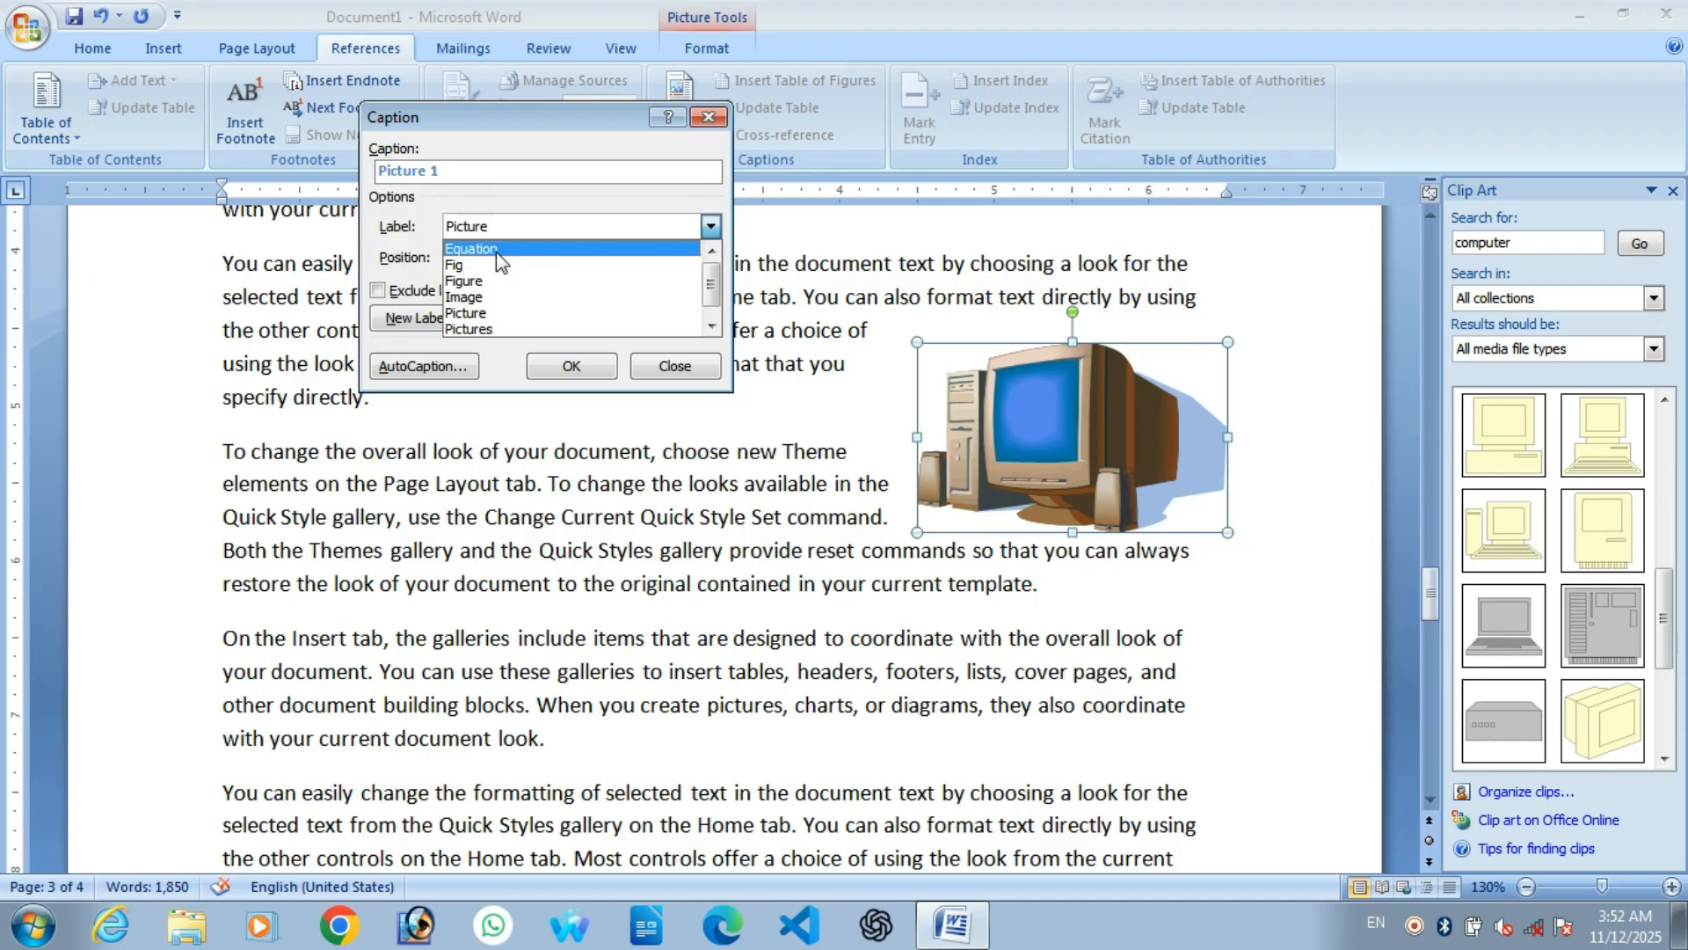
left_click(506, 313)
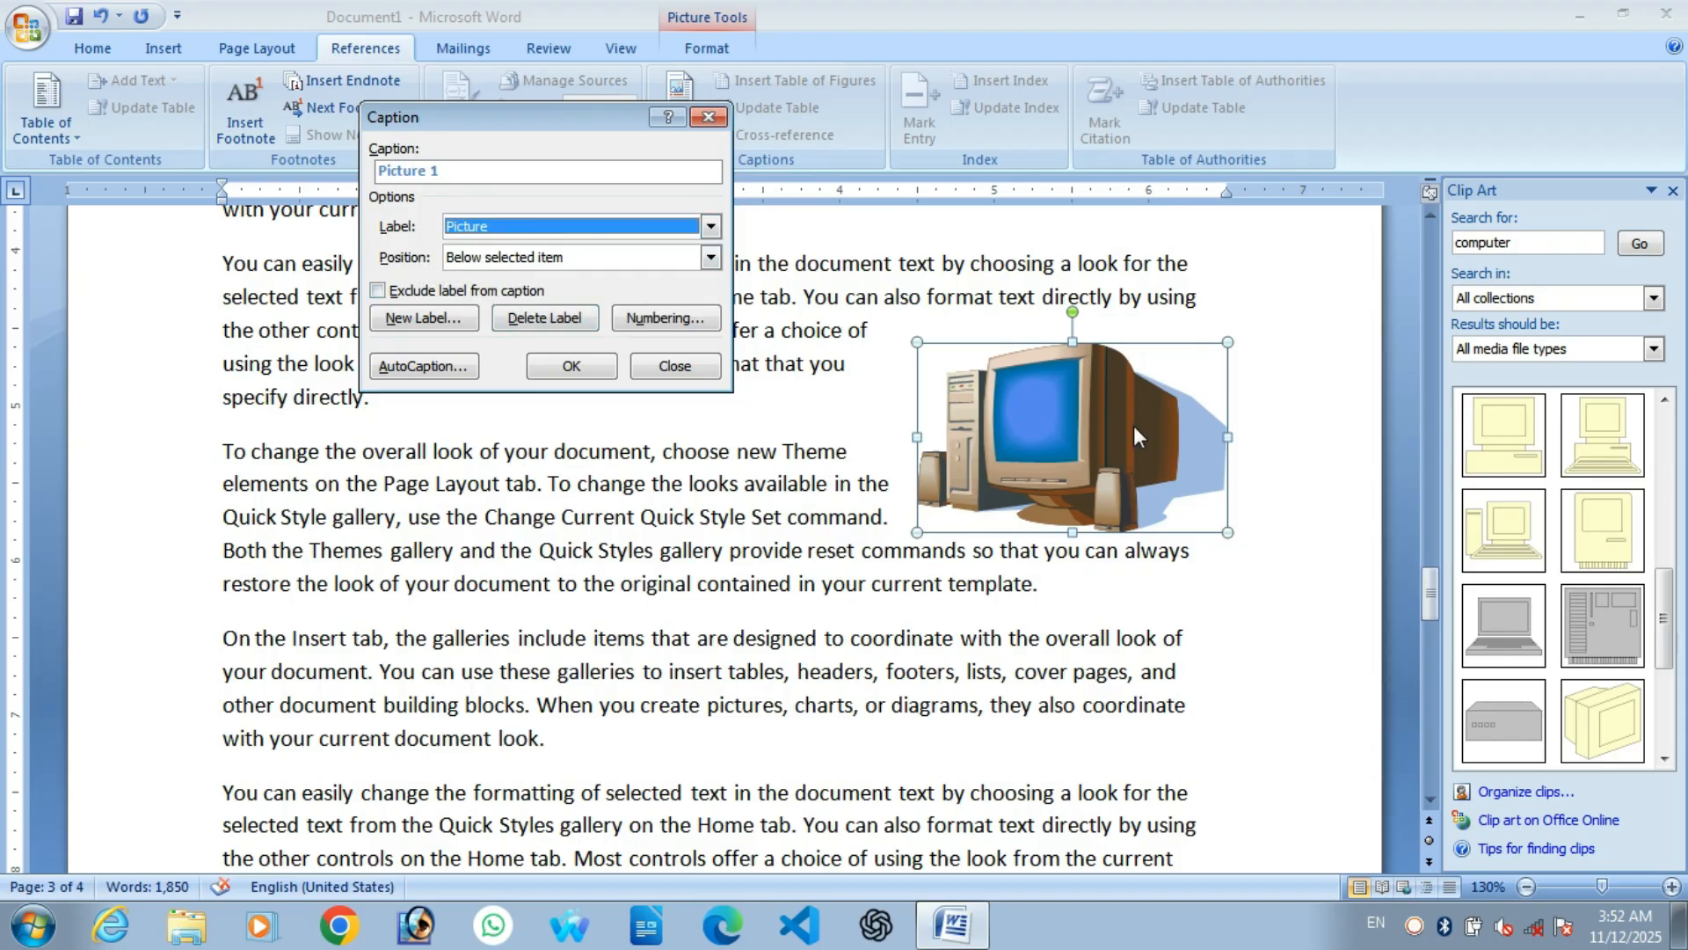
Insert the caption "Picture 1 Computer" below the computer clip art and centre its text
left_click(466, 175)
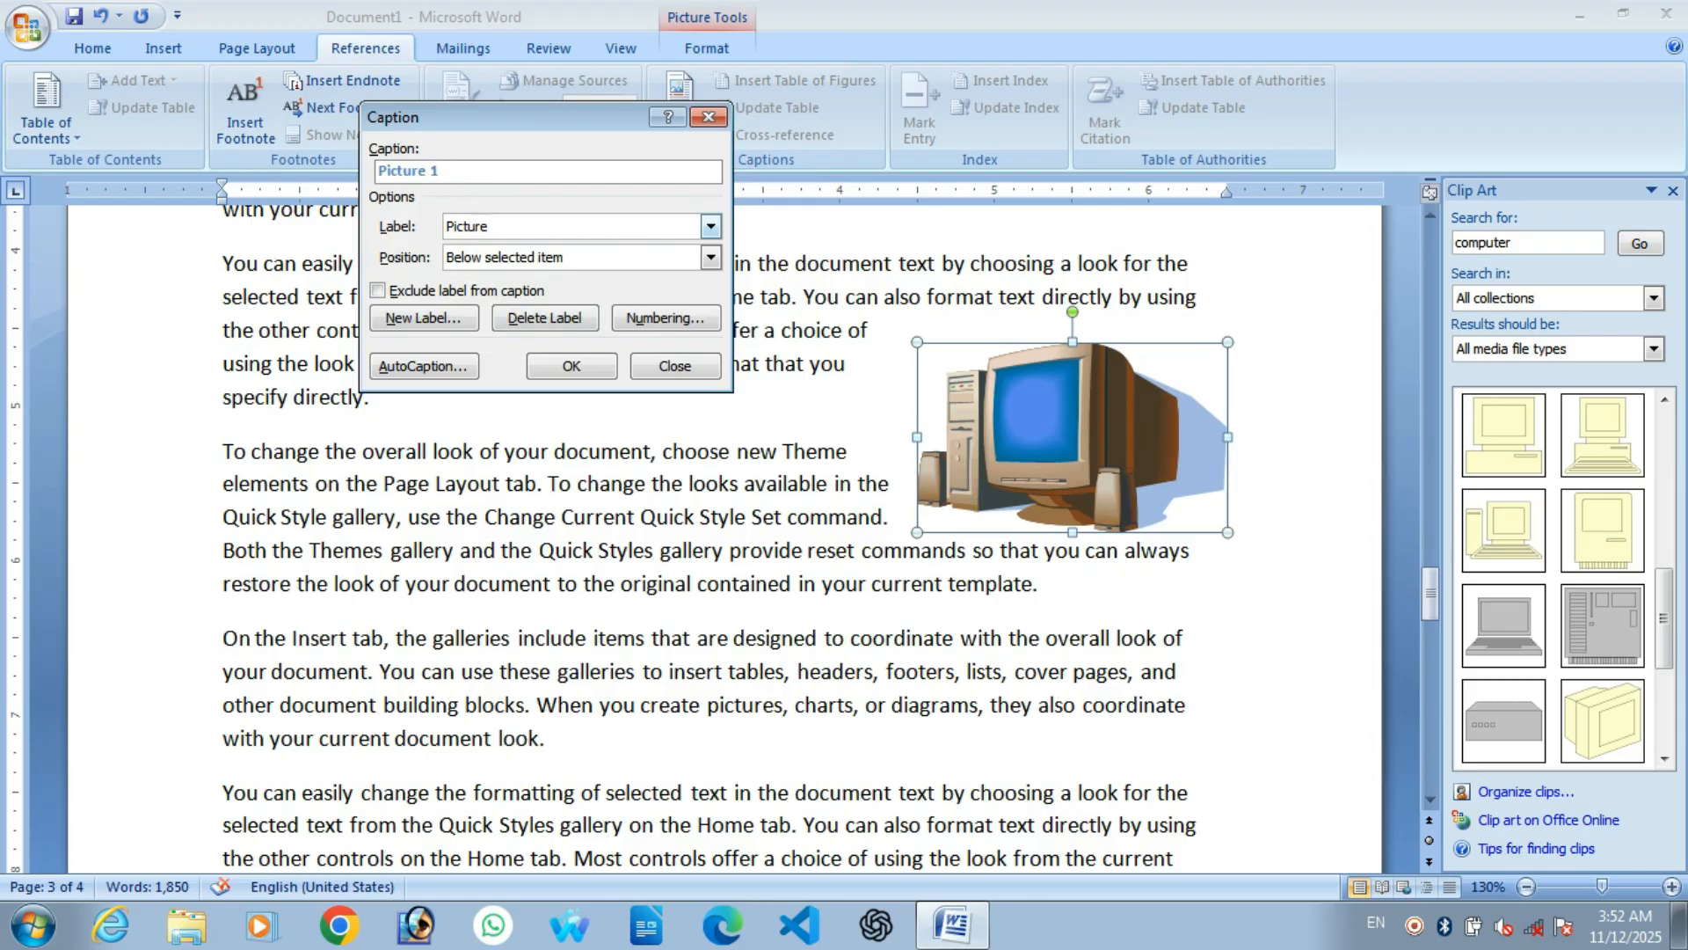
type("Comput")
left_click(475, 262)
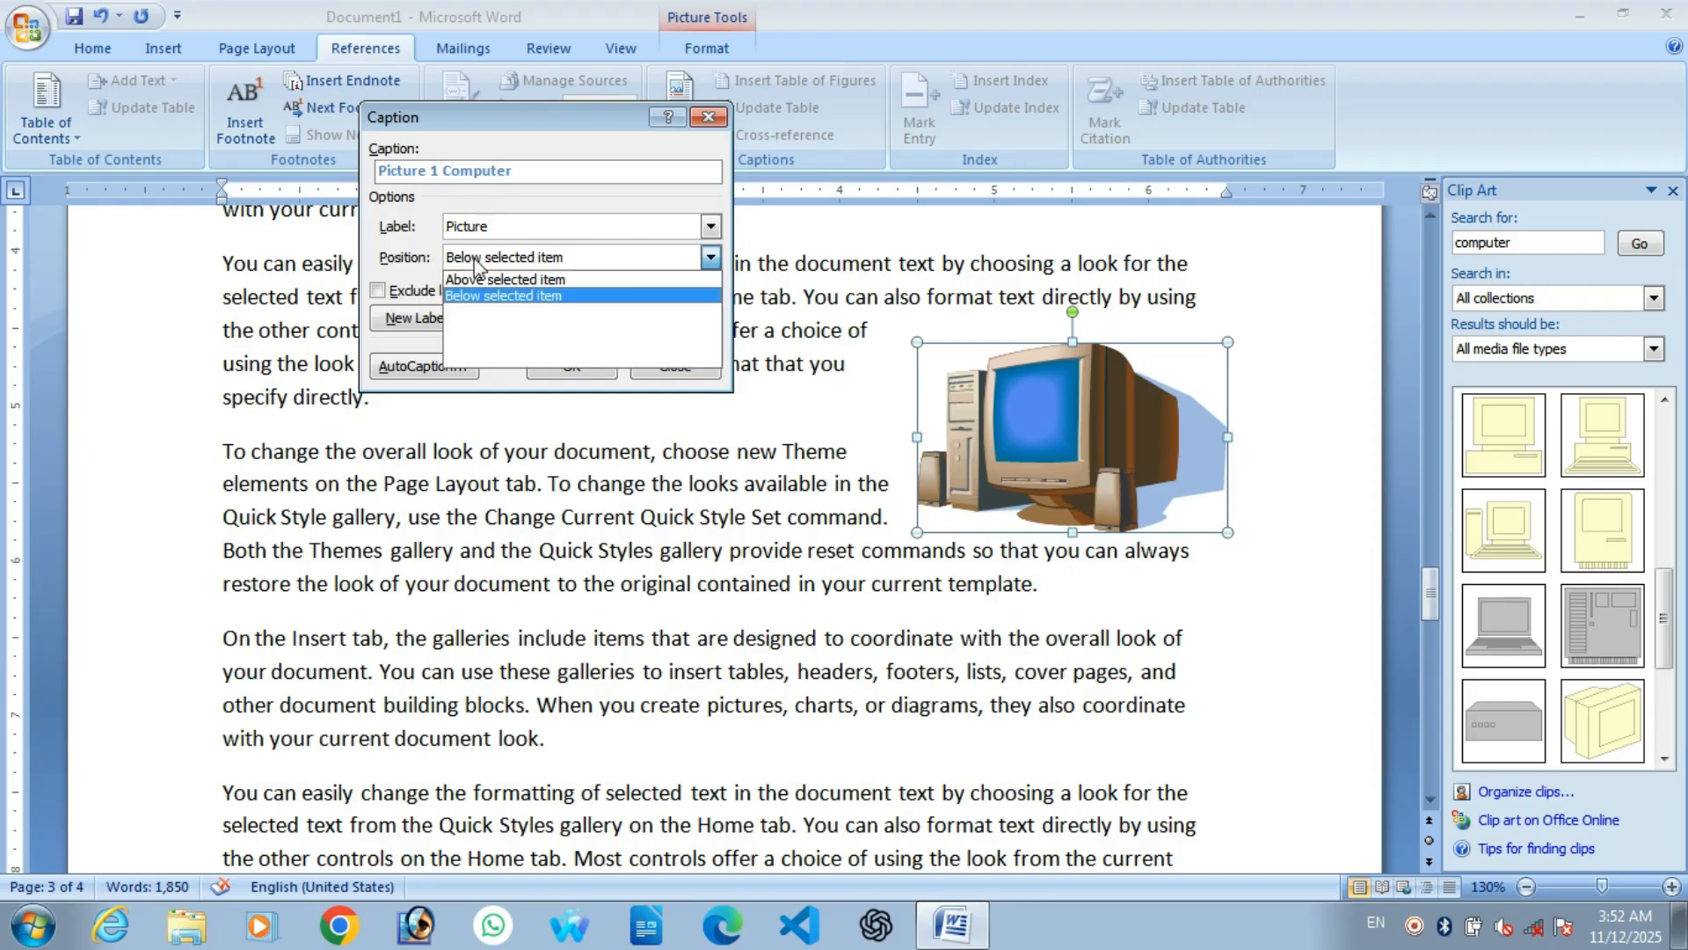
left_click(504, 299)
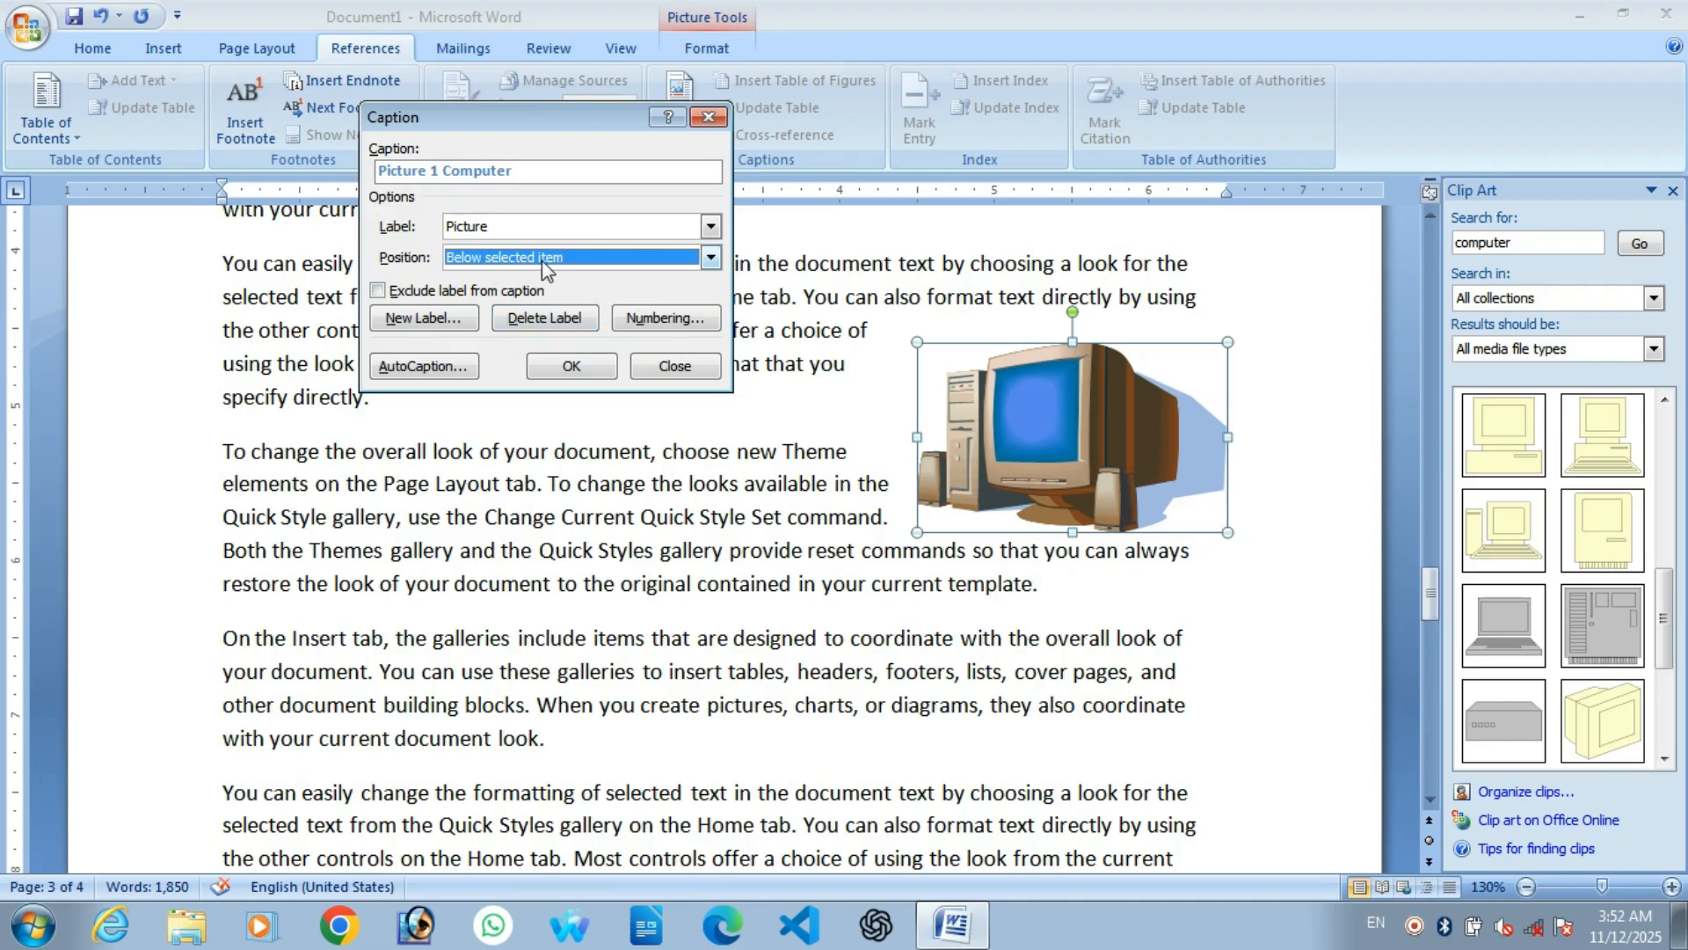
left_click(572, 367)
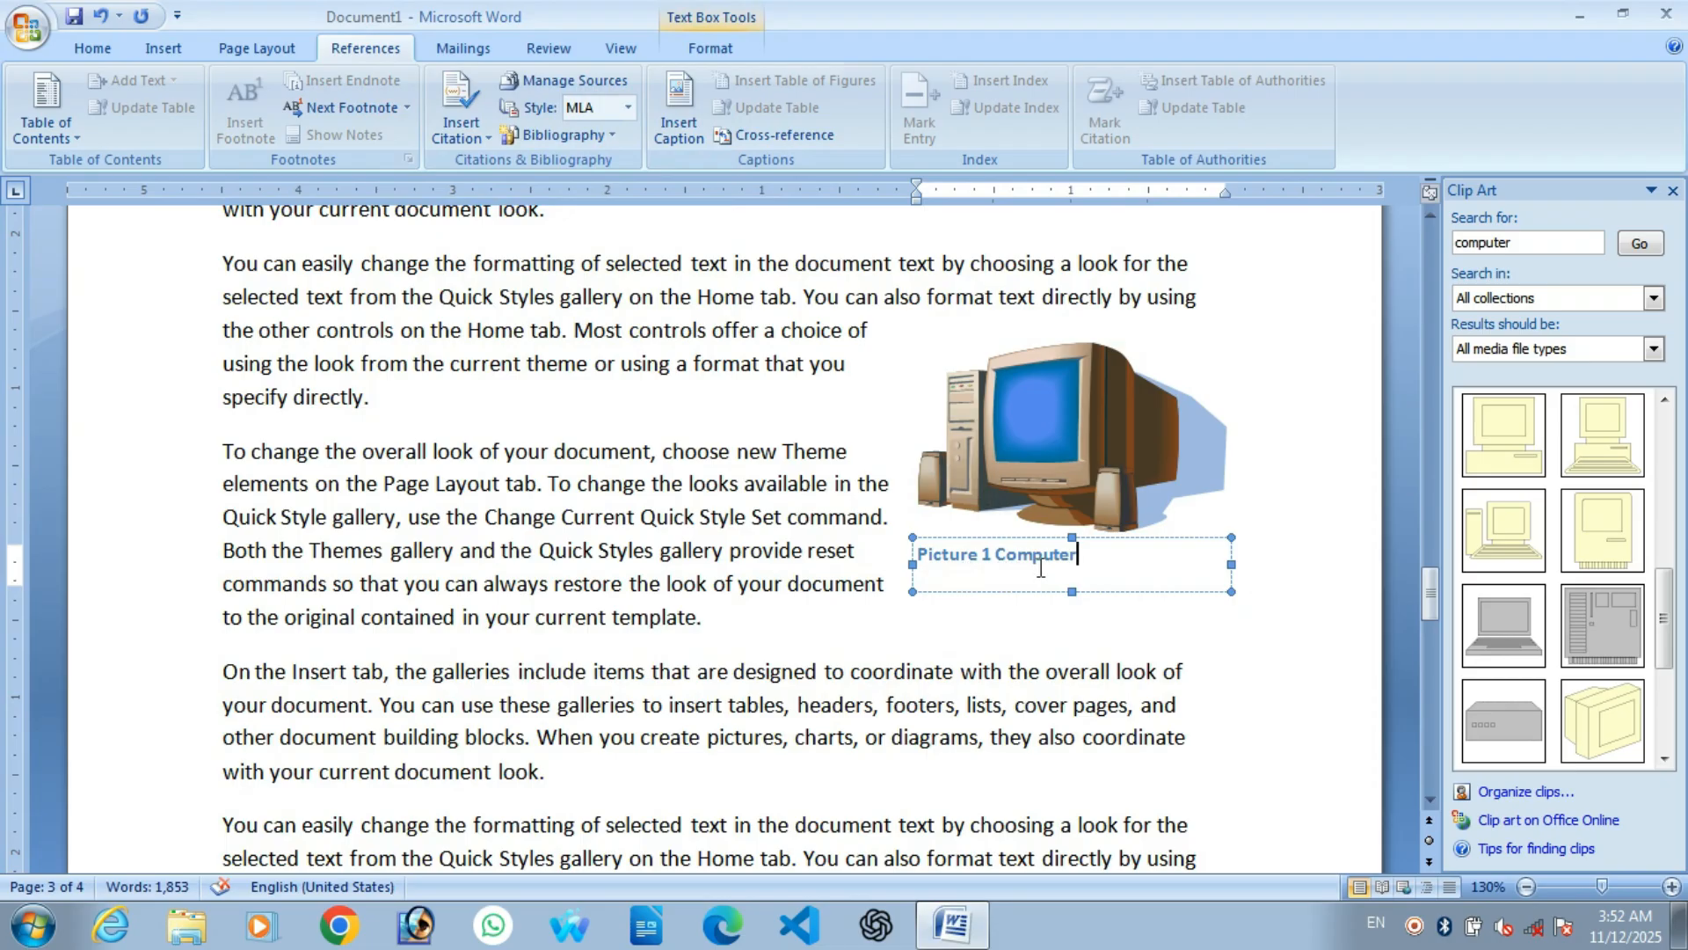
key("ctrl+e")
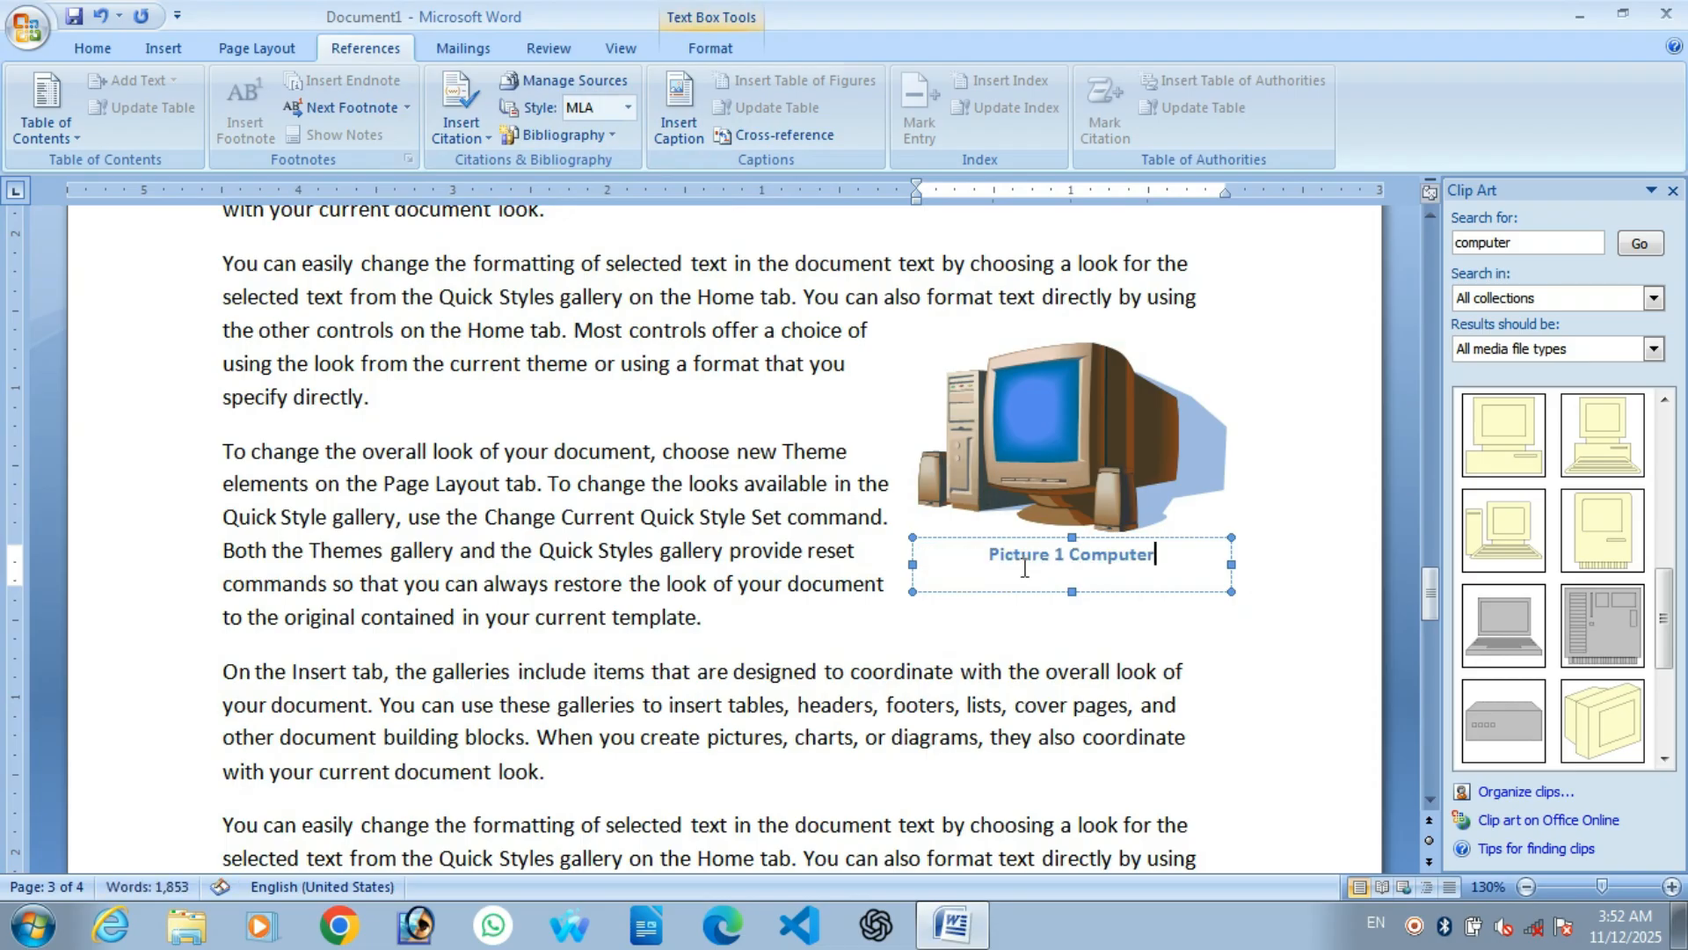
left_click(1128, 635)
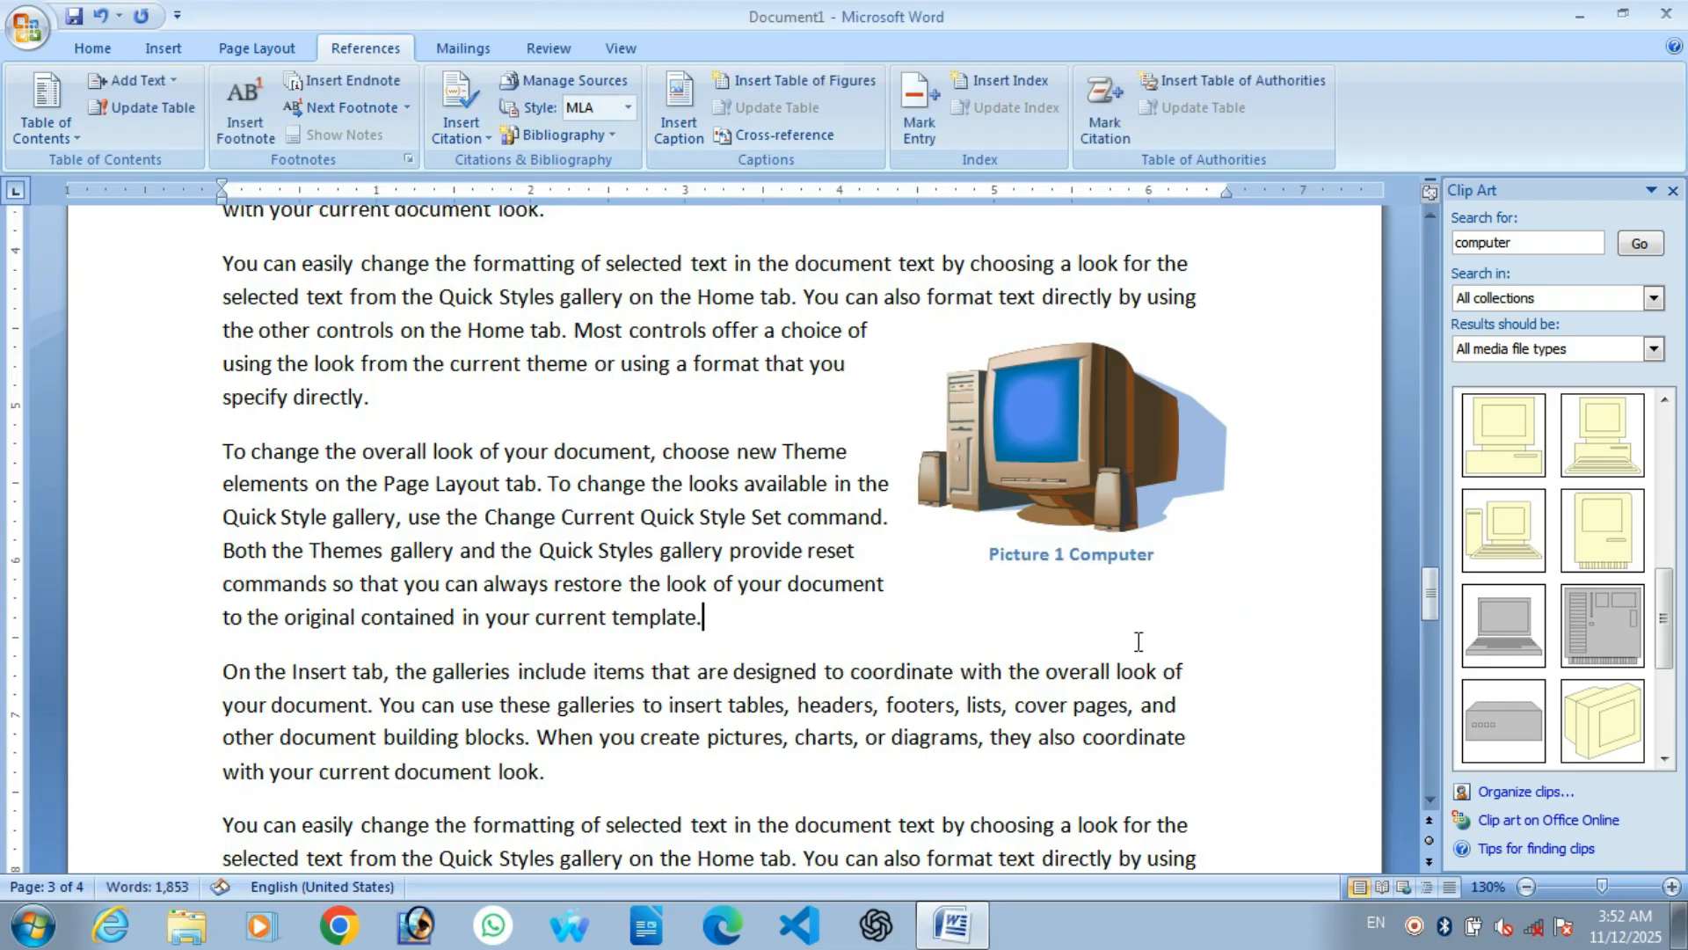
Insert the caption "Picture 2 Desert" below the desert picture on page 4 and centre its text
scroll(1130, 615, "down", 3)
scroll(1128, 615, "up", 3)
scroll(1134, 557, "down", 10)
scroll(1117, 563, "down", 1)
left_click(1052, 542)
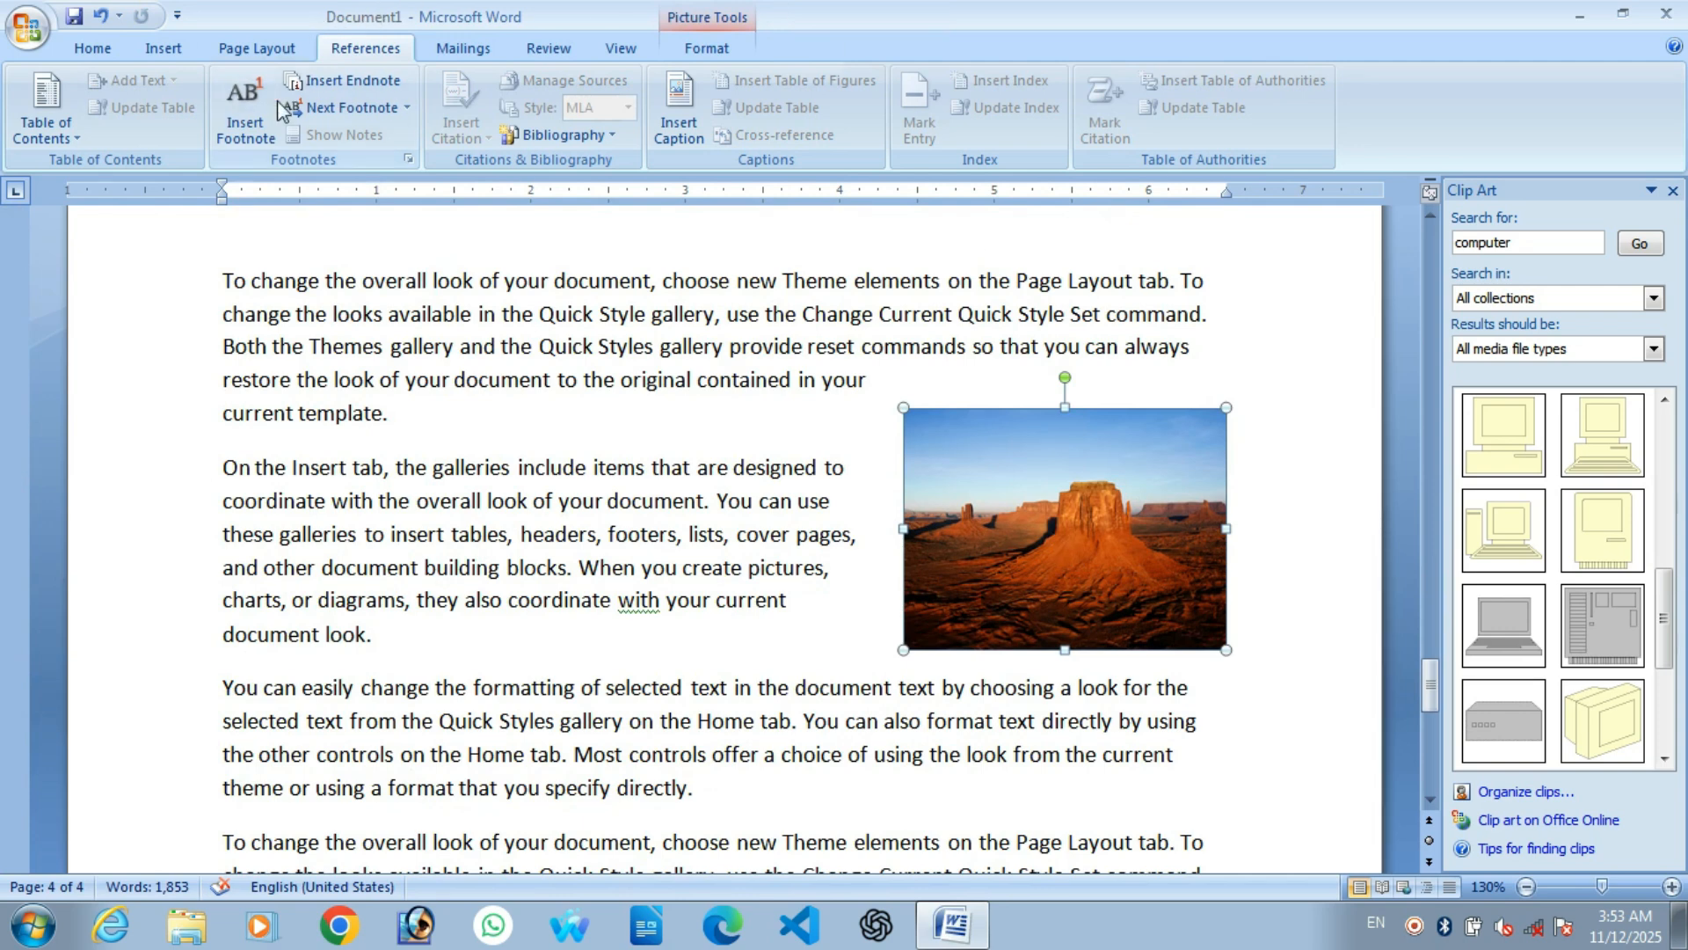
left_click(698, 105)
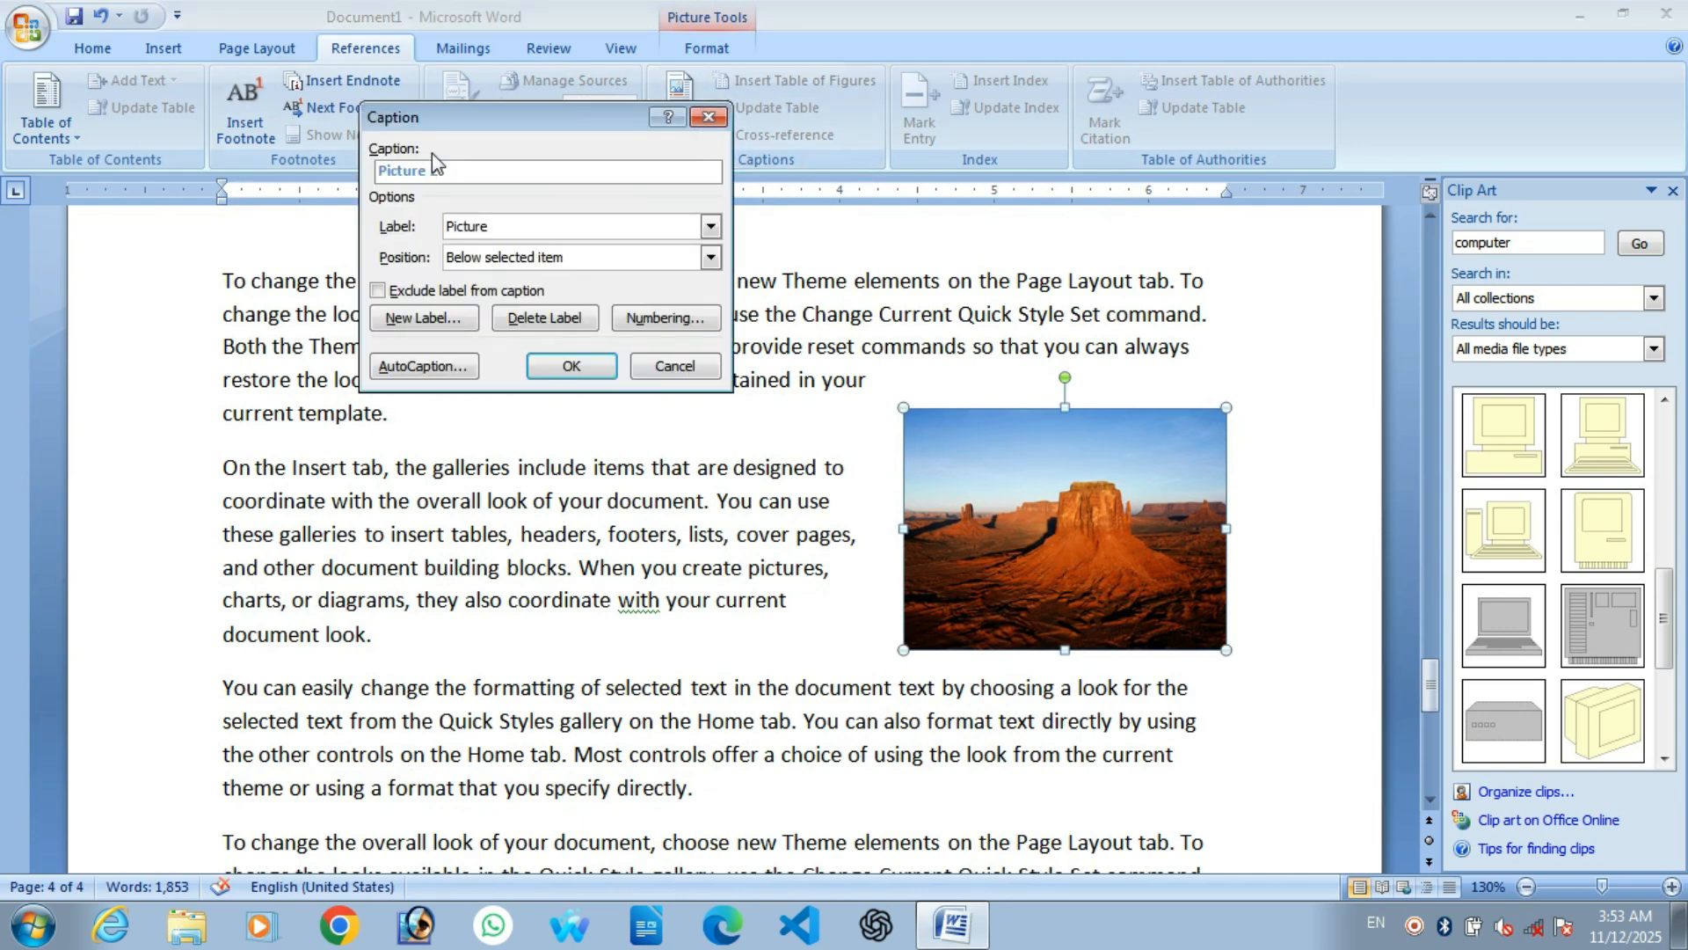
type("Desert")
left_click(571, 366)
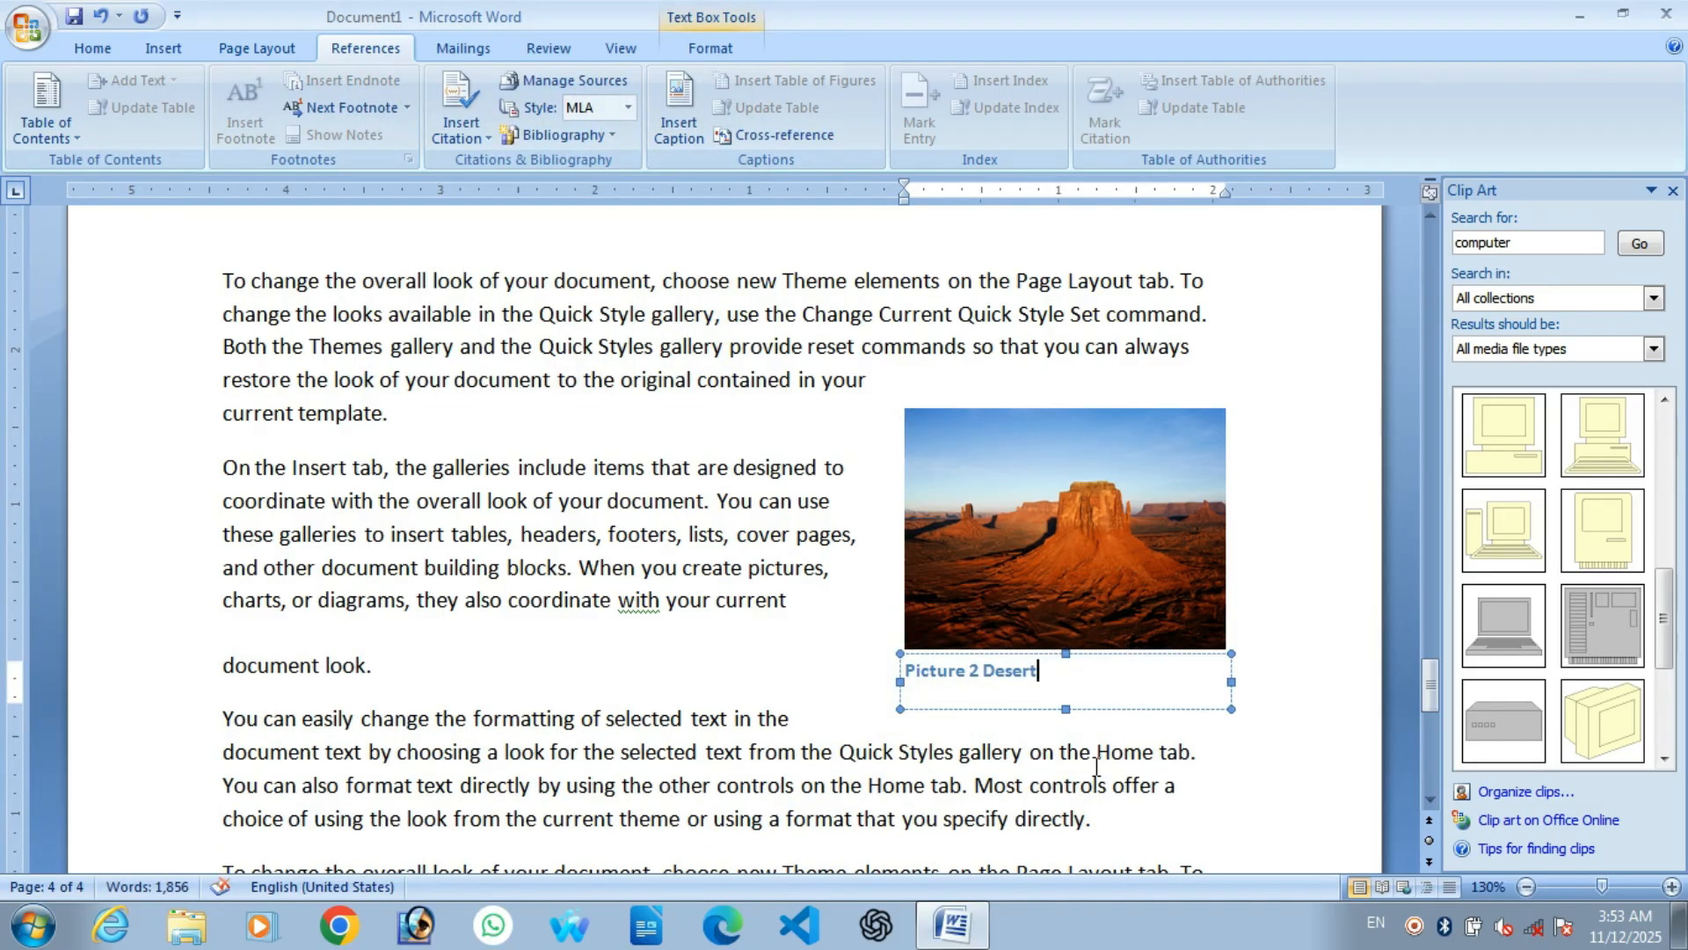
key("ctrl+e")
left_click(808, 668)
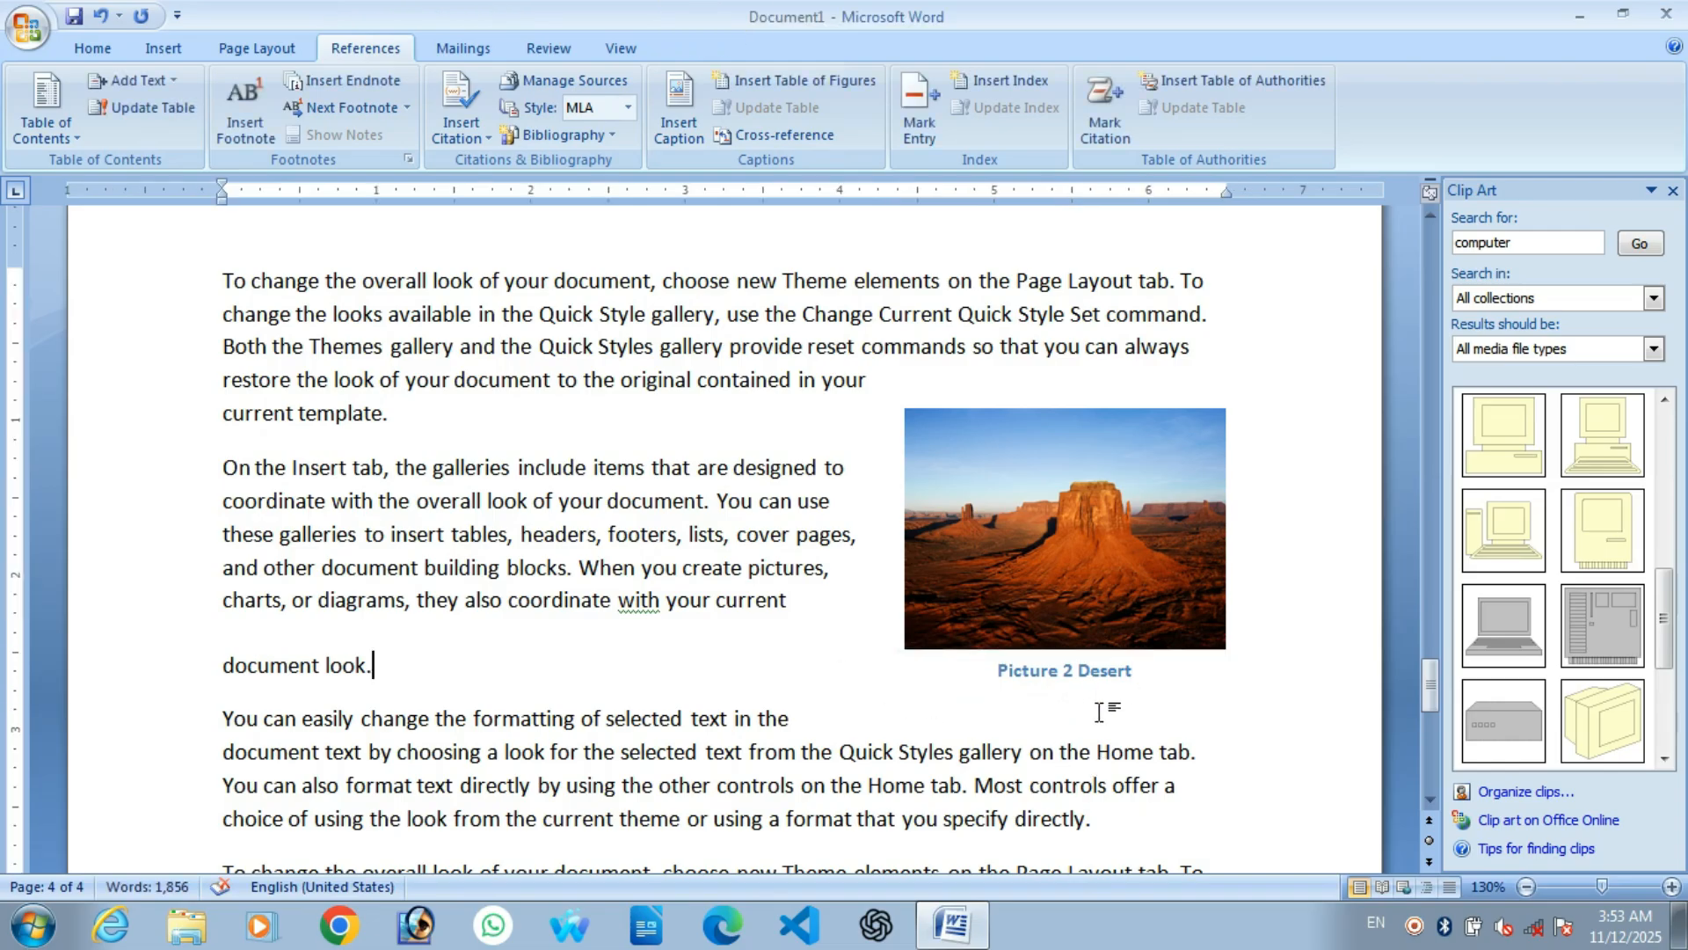
Return to the captioned computer clip art on page 3 and close the Clip Art pane
scroll(1099, 712, "up", 8)
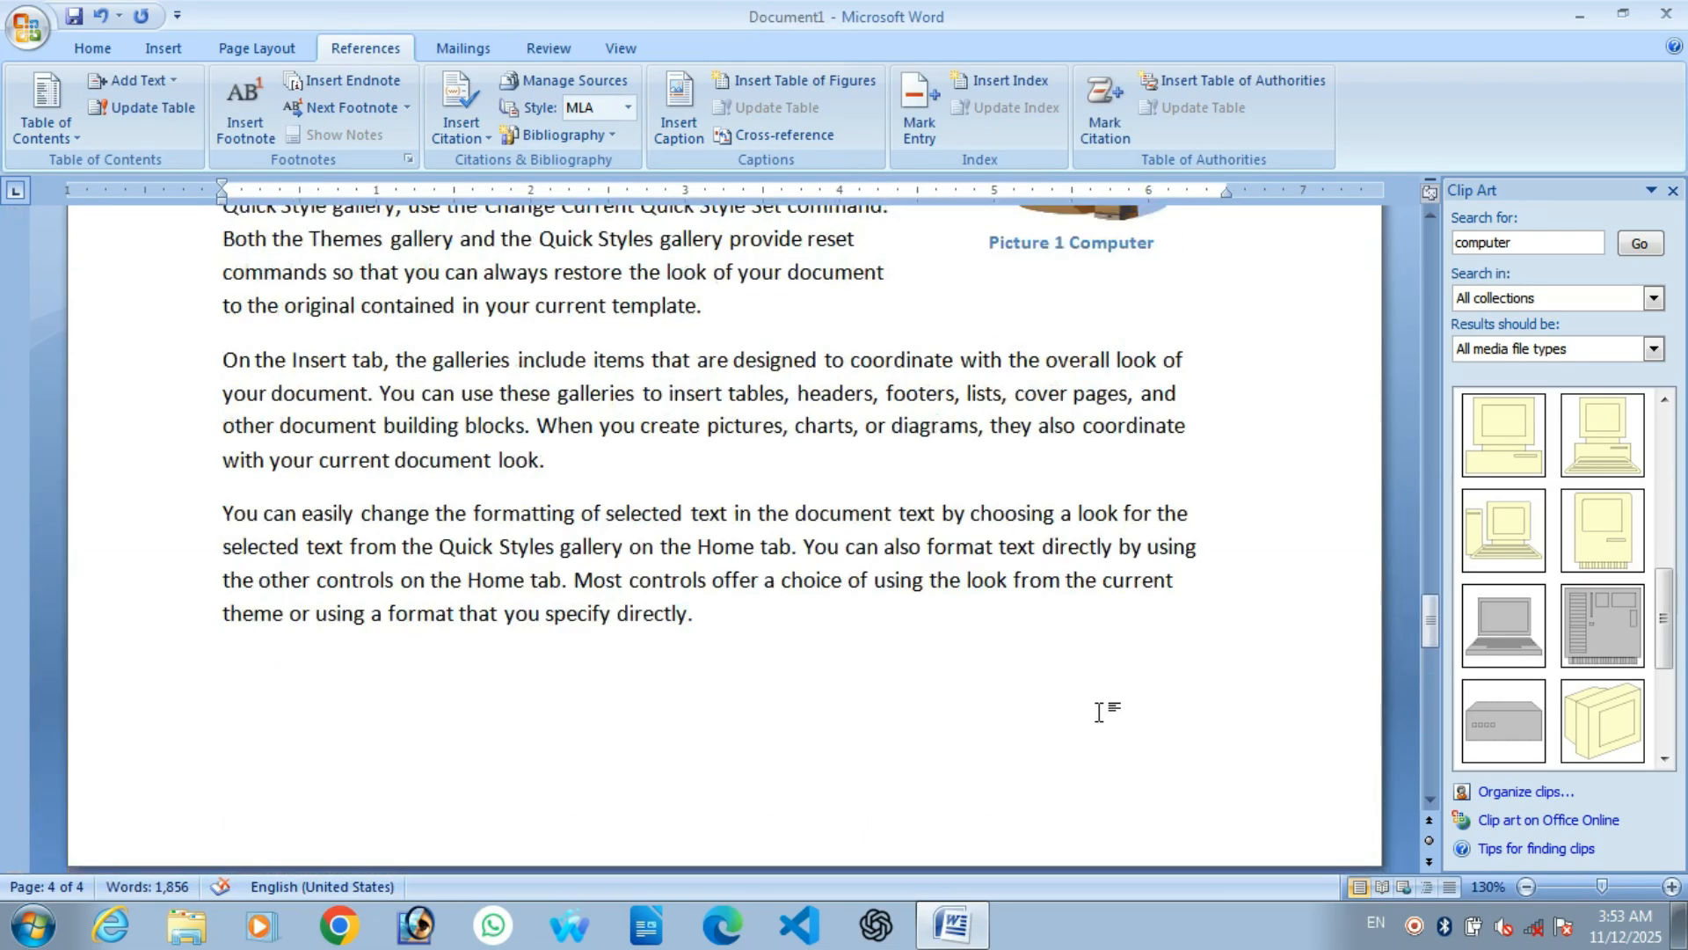
scroll(1099, 713, "up", 2)
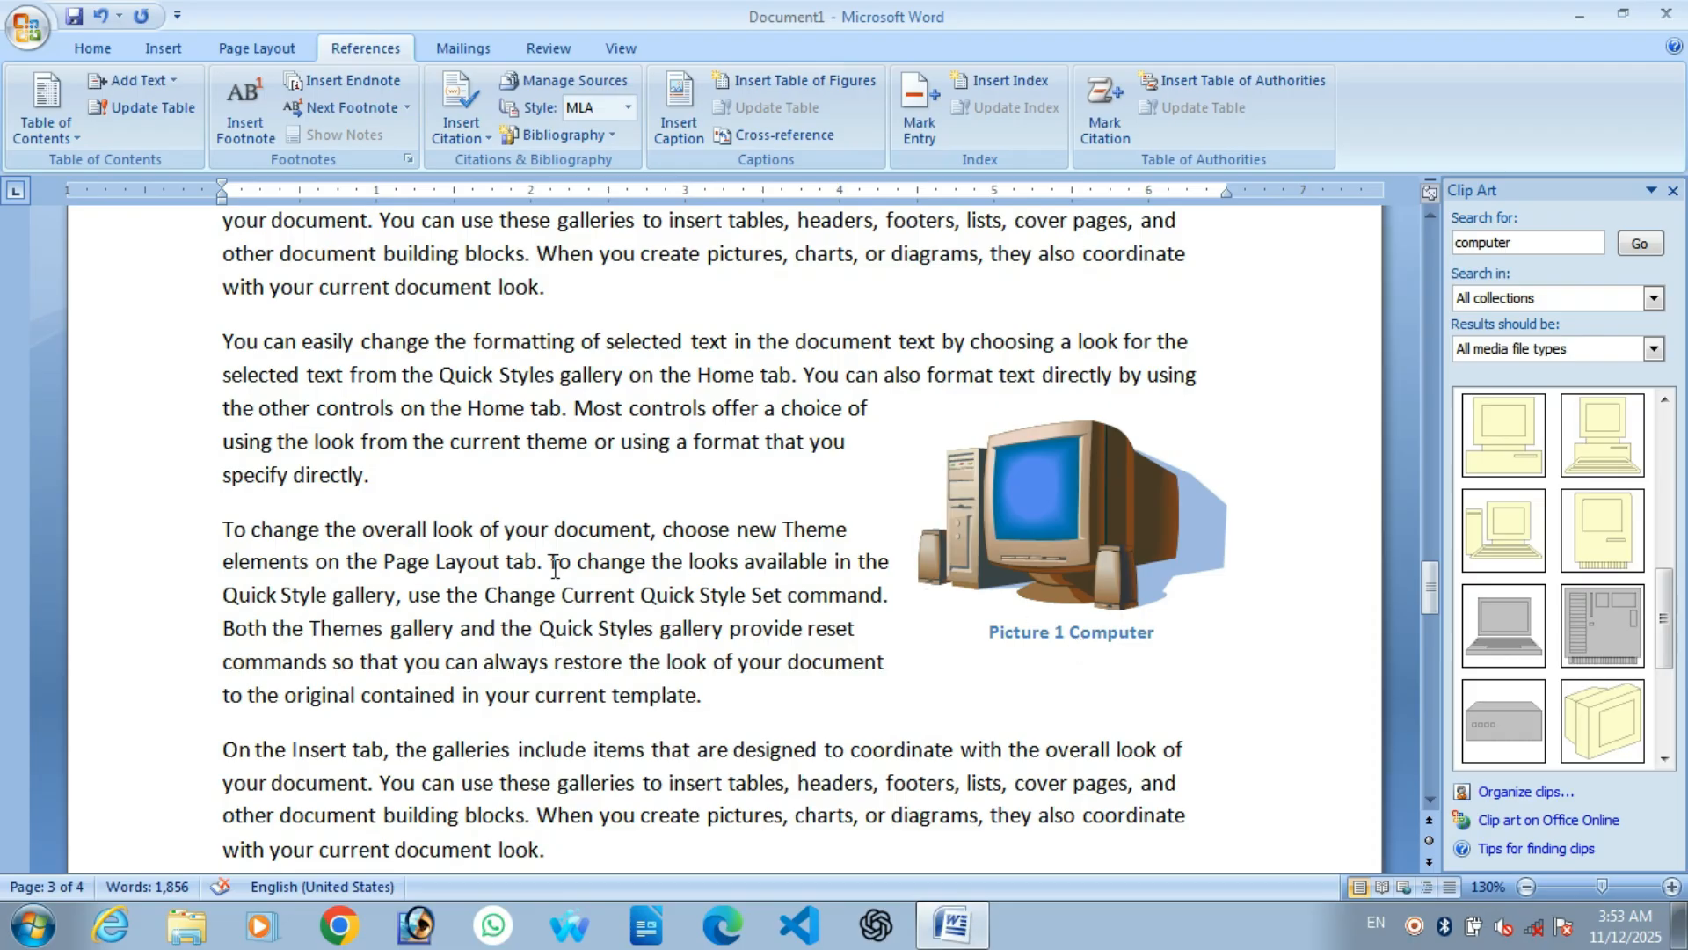
scroll(555, 569, "up", 1)
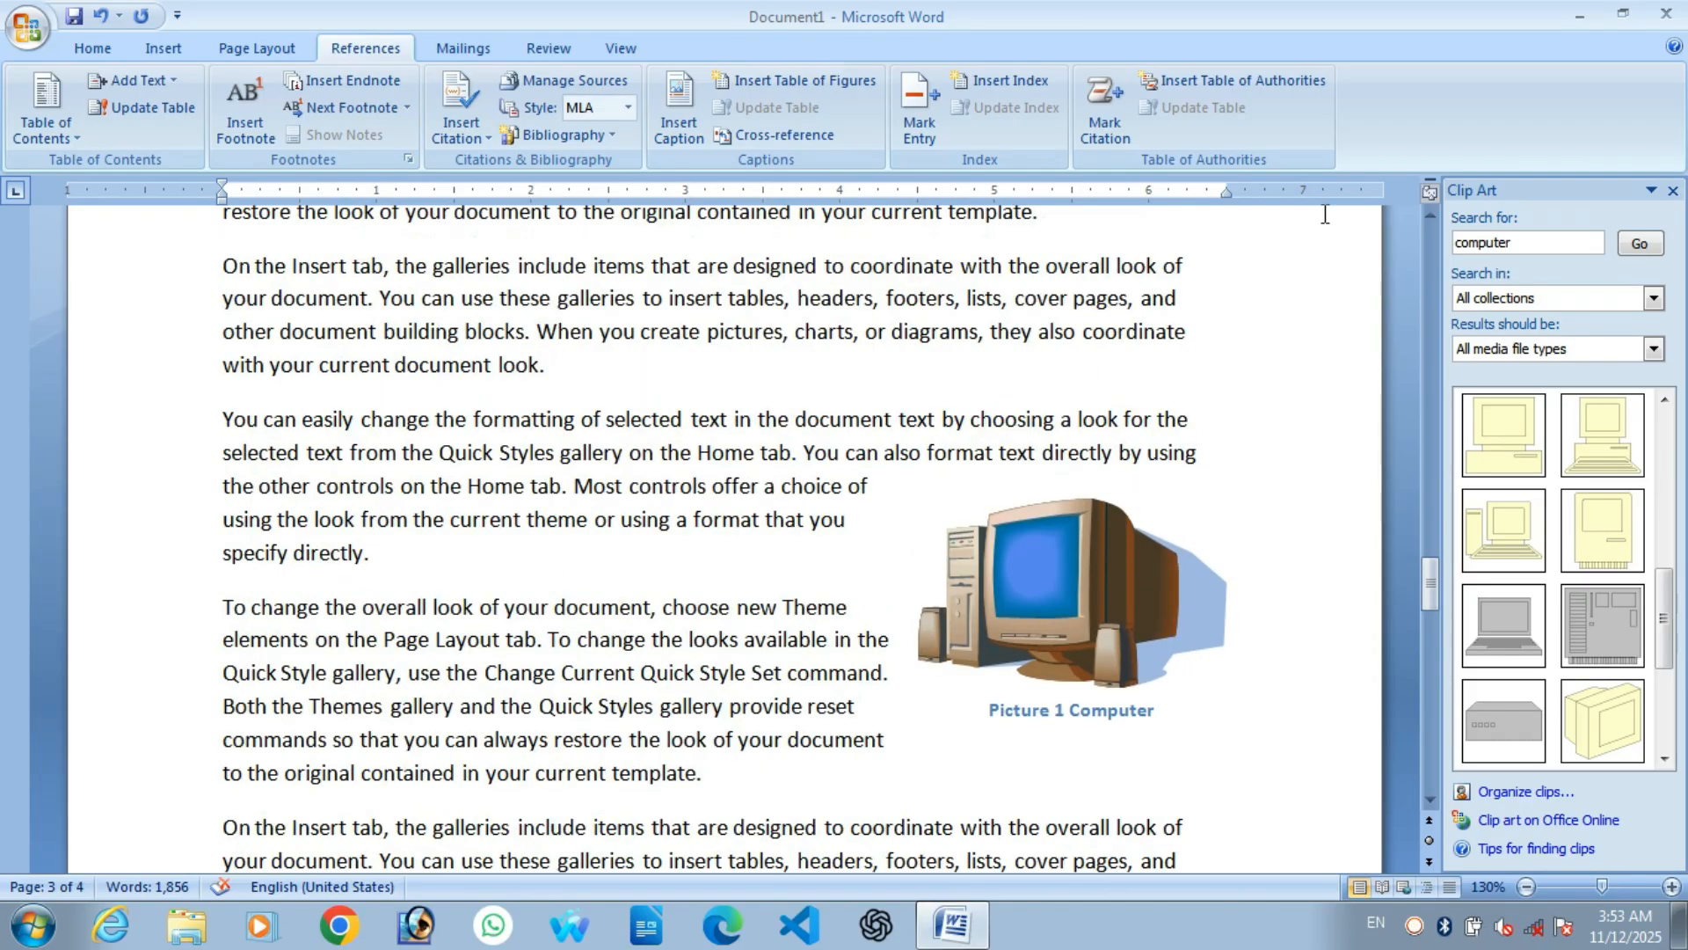
left_click(1673, 191)
Insert a table of figures for the Picture captions below the last paragraph, with right-aligned page numbers and a dotted tab leader
scroll(902, 377, "down", 7)
scroll(967, 457, "down", 2)
scroll(1345, 516, "up", 2)
left_click_drag(1675, 620, 1680, 734)
left_click(595, 590)
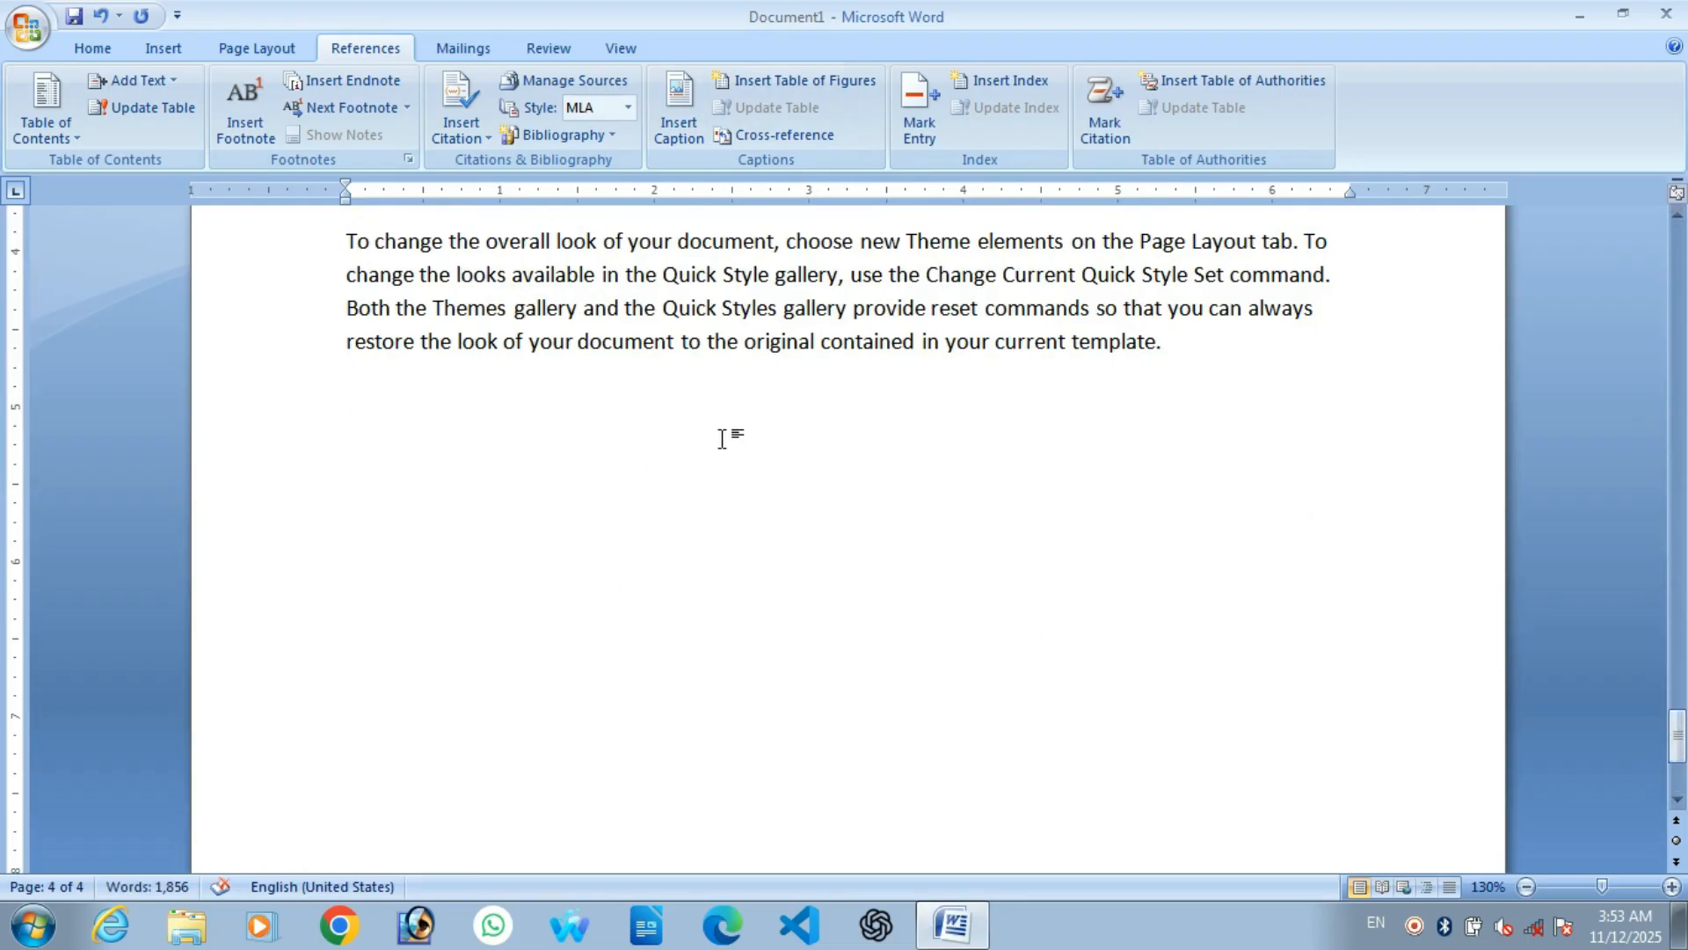
left_click(796, 80)
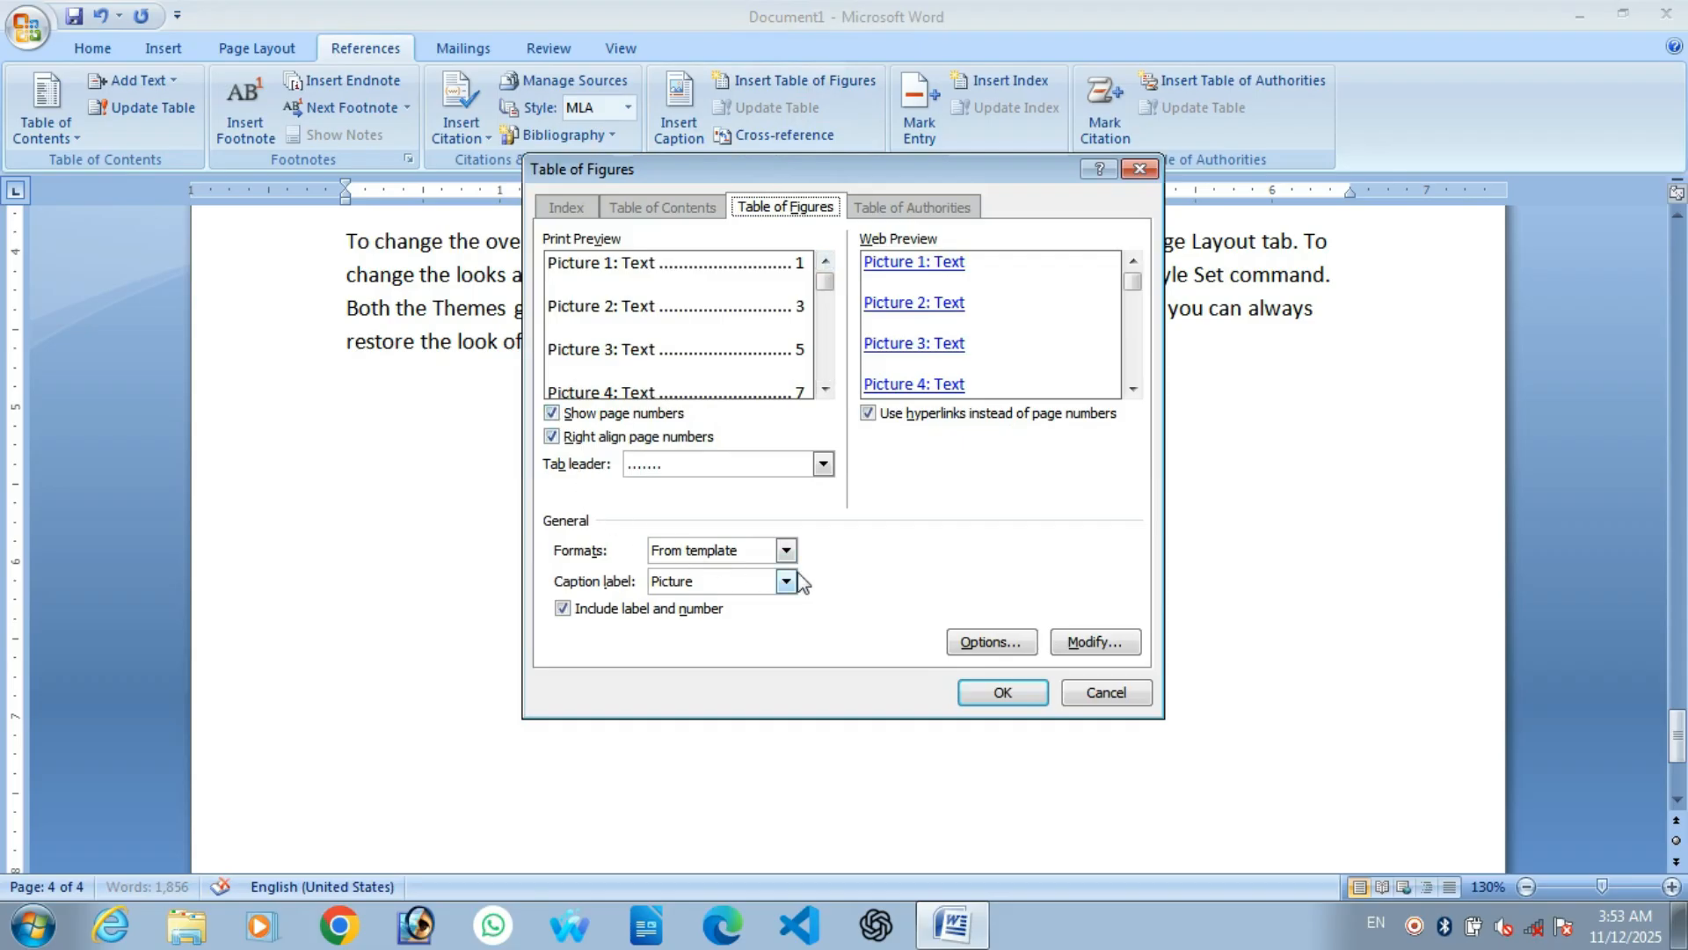
left_click(1015, 694)
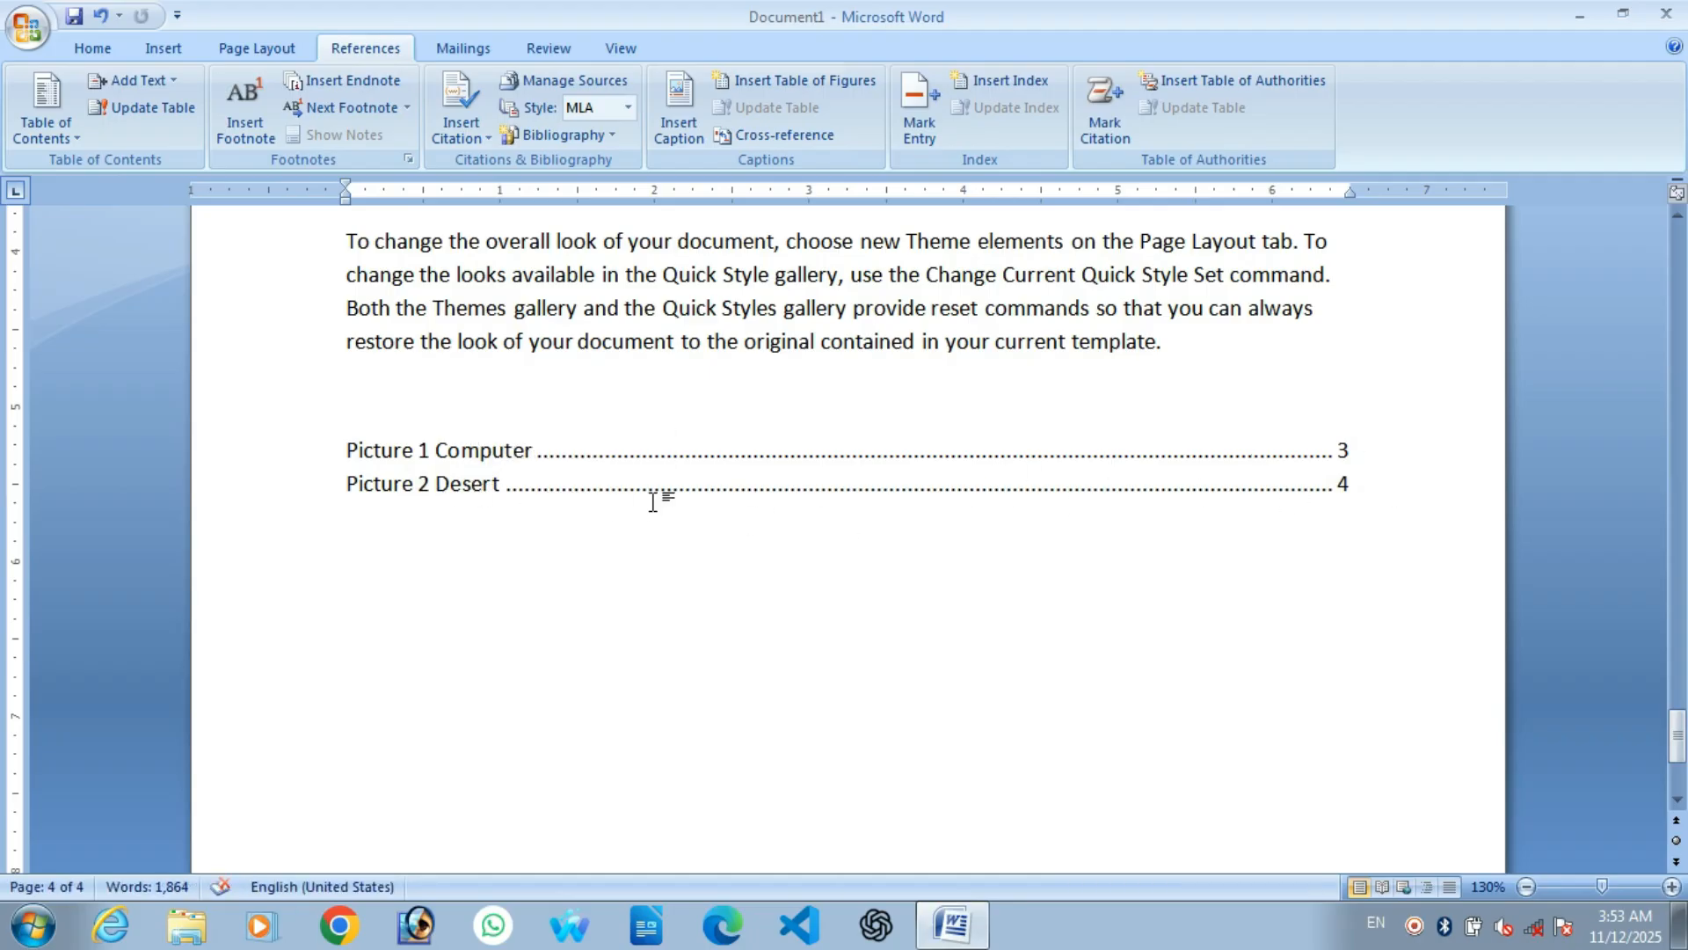
Follow the Picture 2 Desert and Picture 1 Computer entries in the table of figures to their captions
left_click(567, 486, "ctrl")
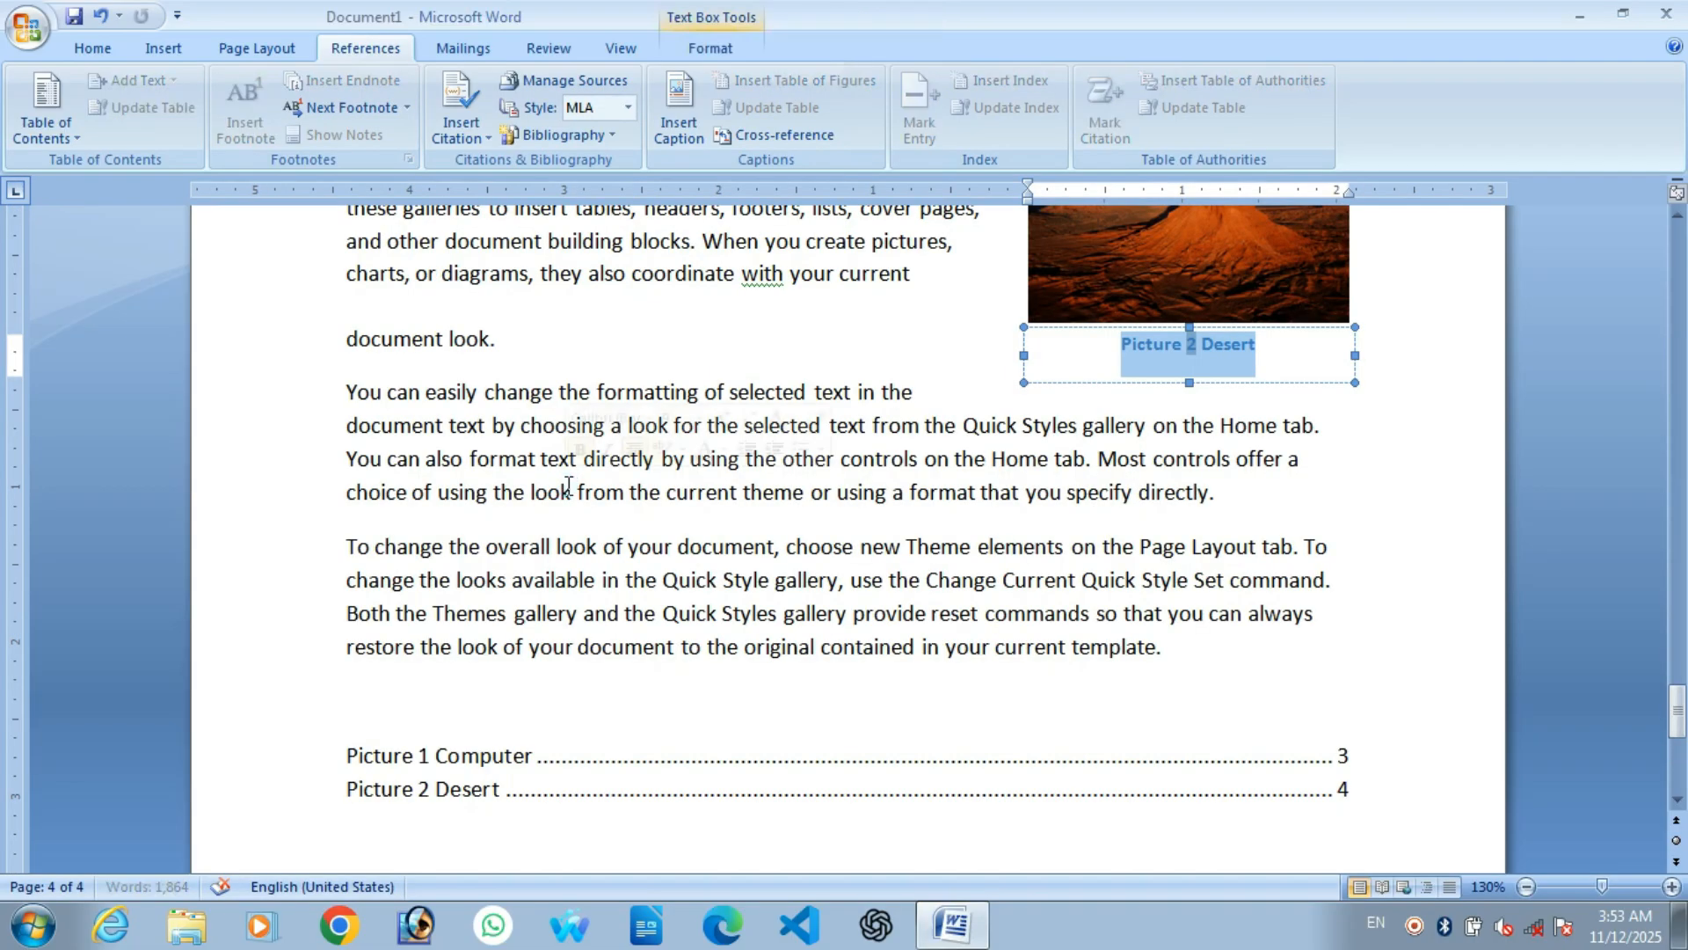
left_click(965, 691)
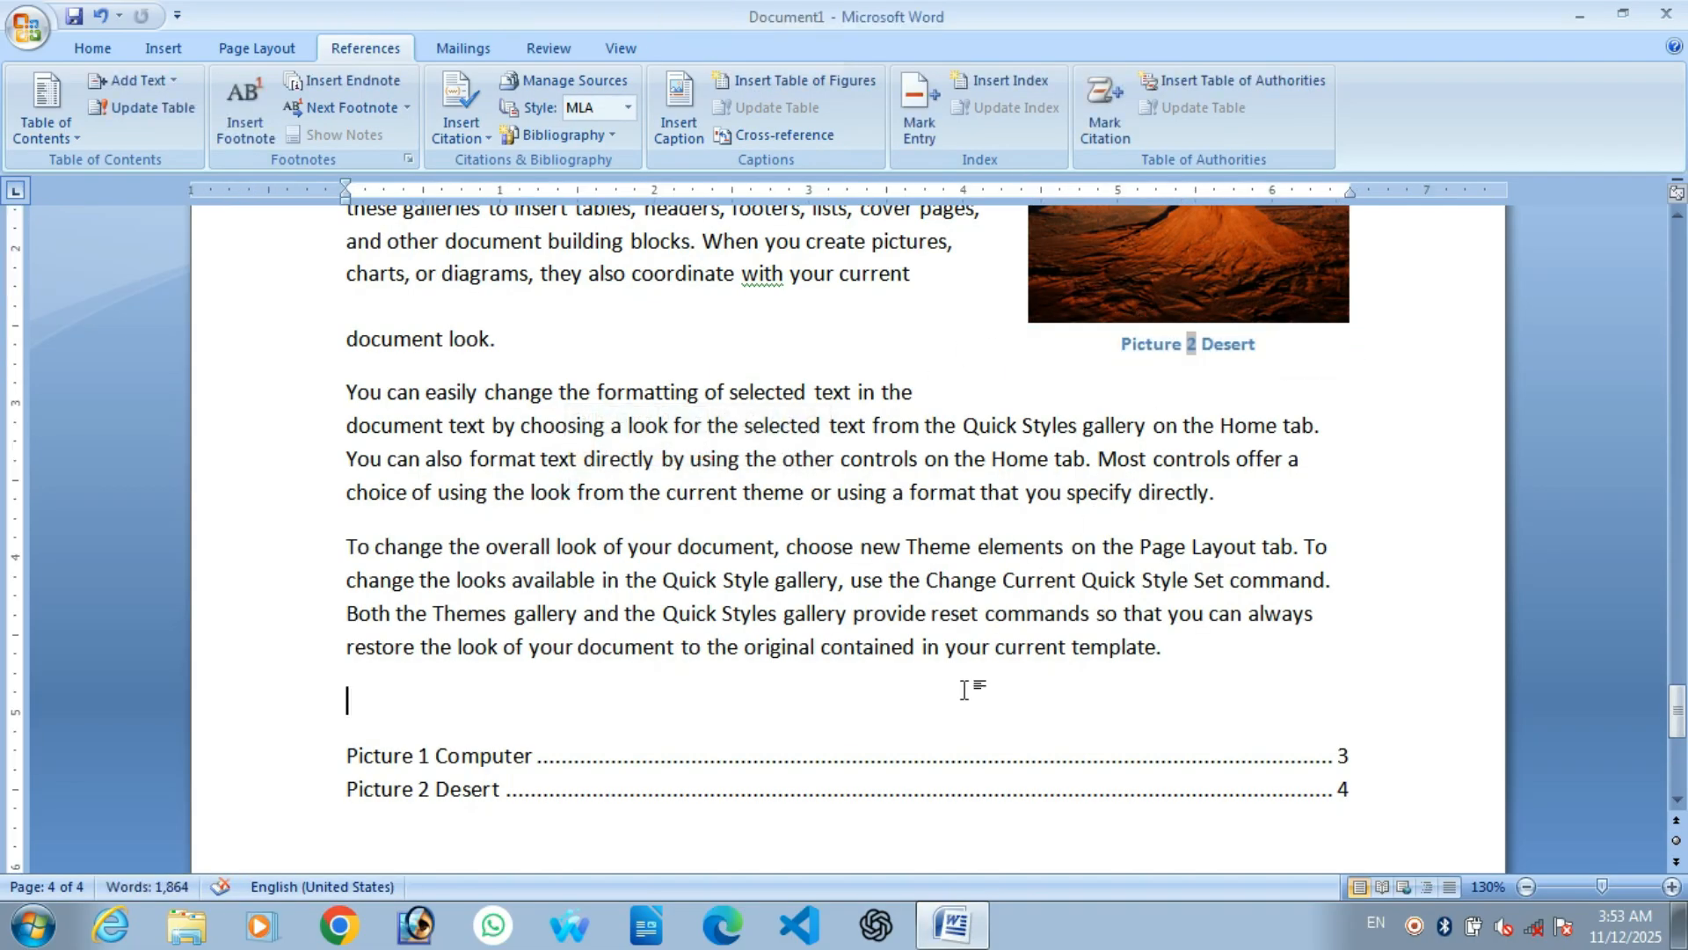
scroll(965, 690, "down", 2)
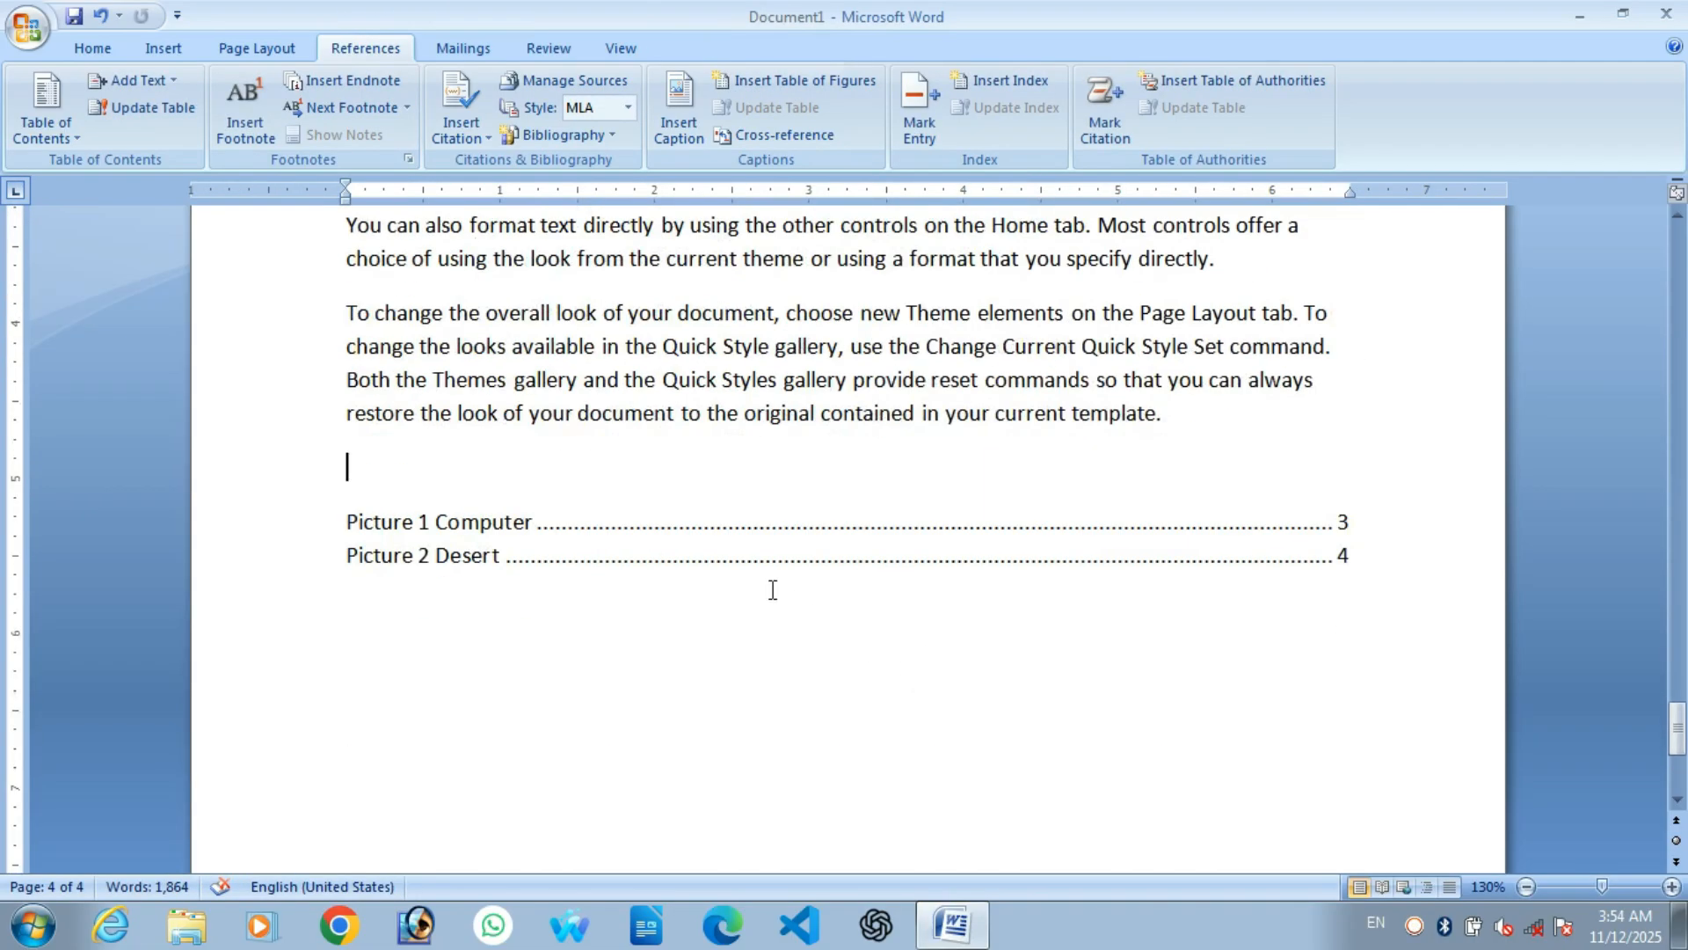
left_click(508, 524, "ctrl")
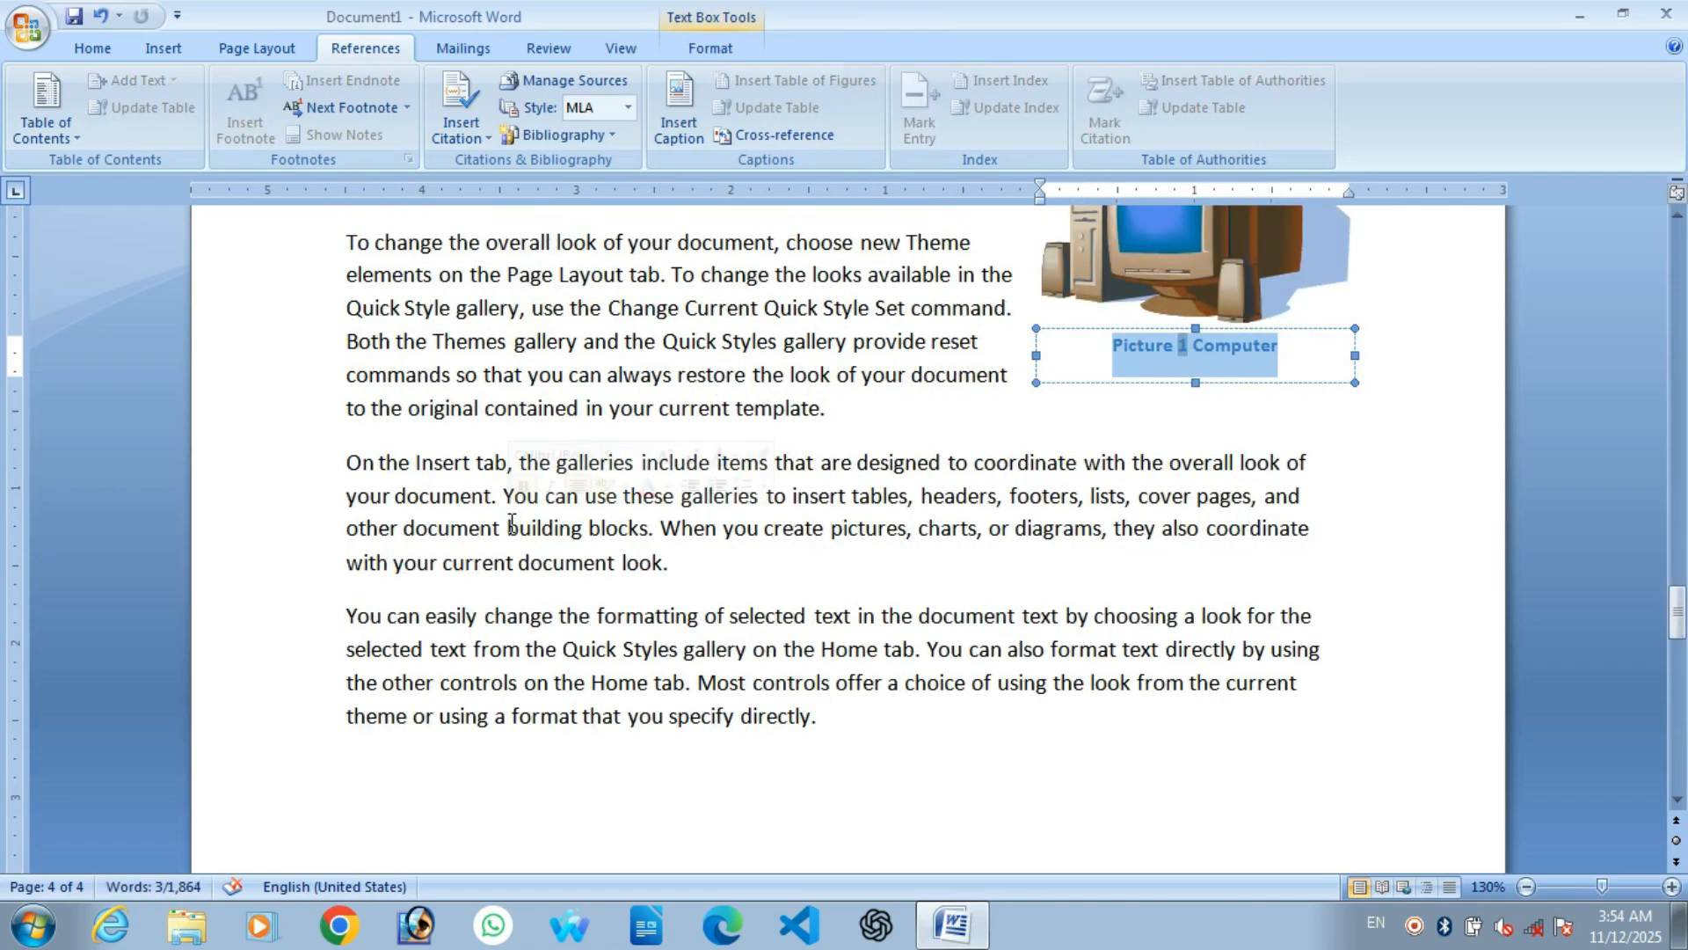
scroll(967, 563, "up", 3)
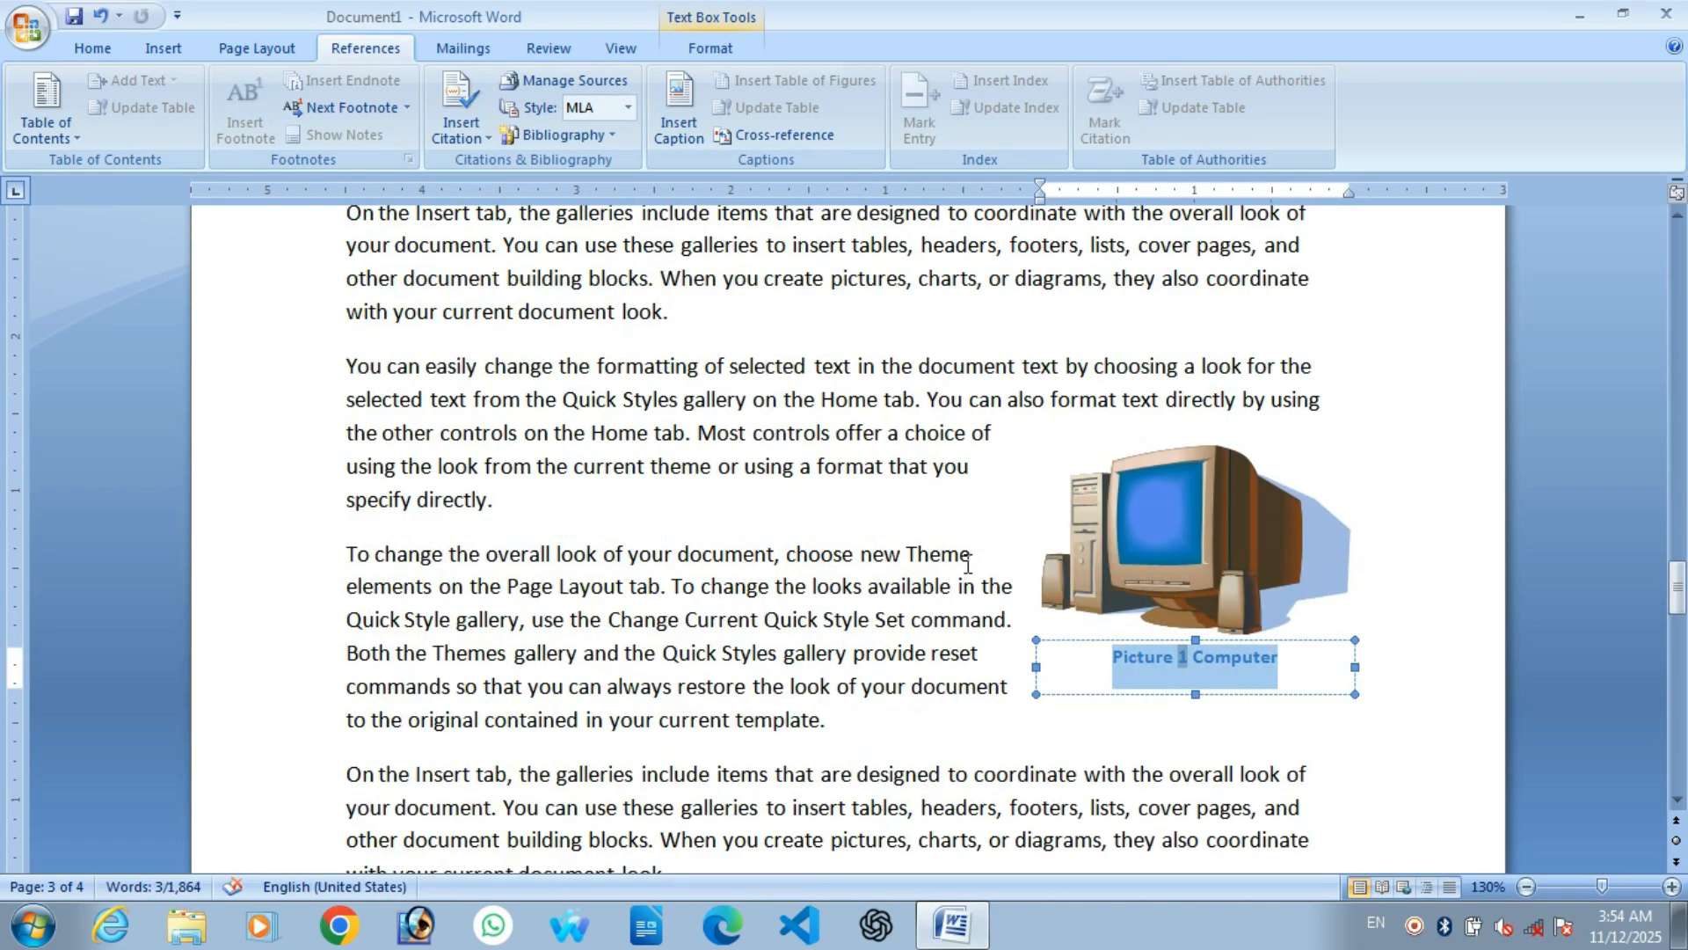
scroll(967, 564, "up", 2)
left_click(695, 401)
Insert a table with 8 columns and 4 rows below the table of figures on page 4
scroll(1051, 553, "down", 7)
scroll(1051, 554, "down", 15)
left_click(566, 484)
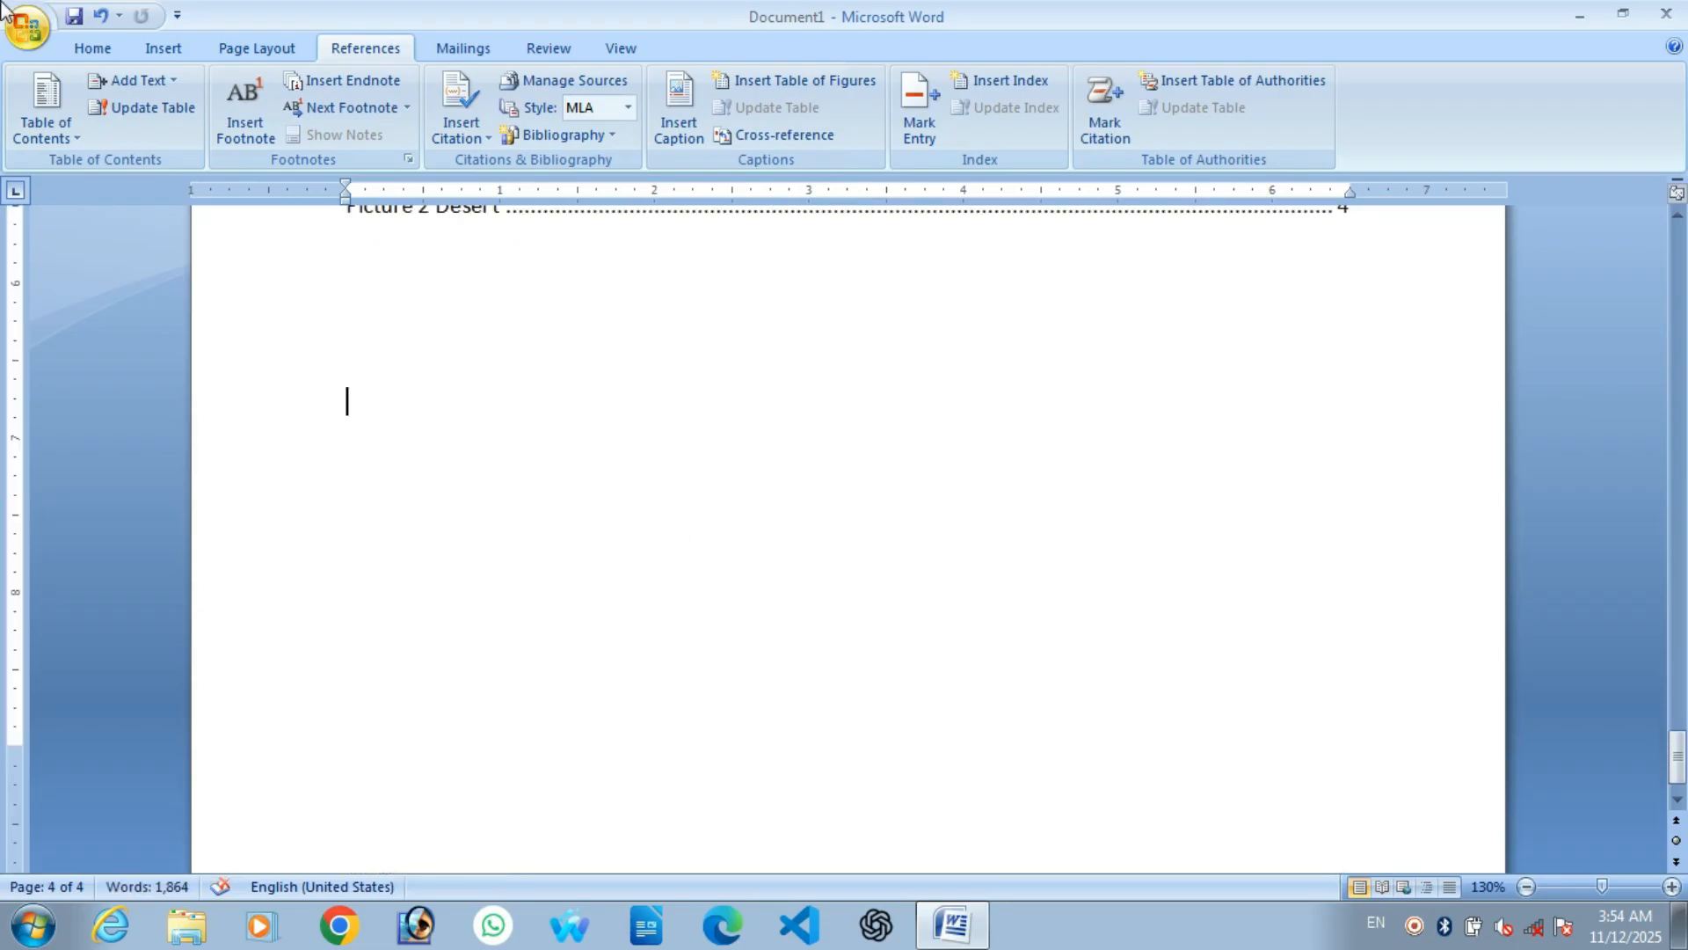
left_click(163, 48)
left_click(206, 110)
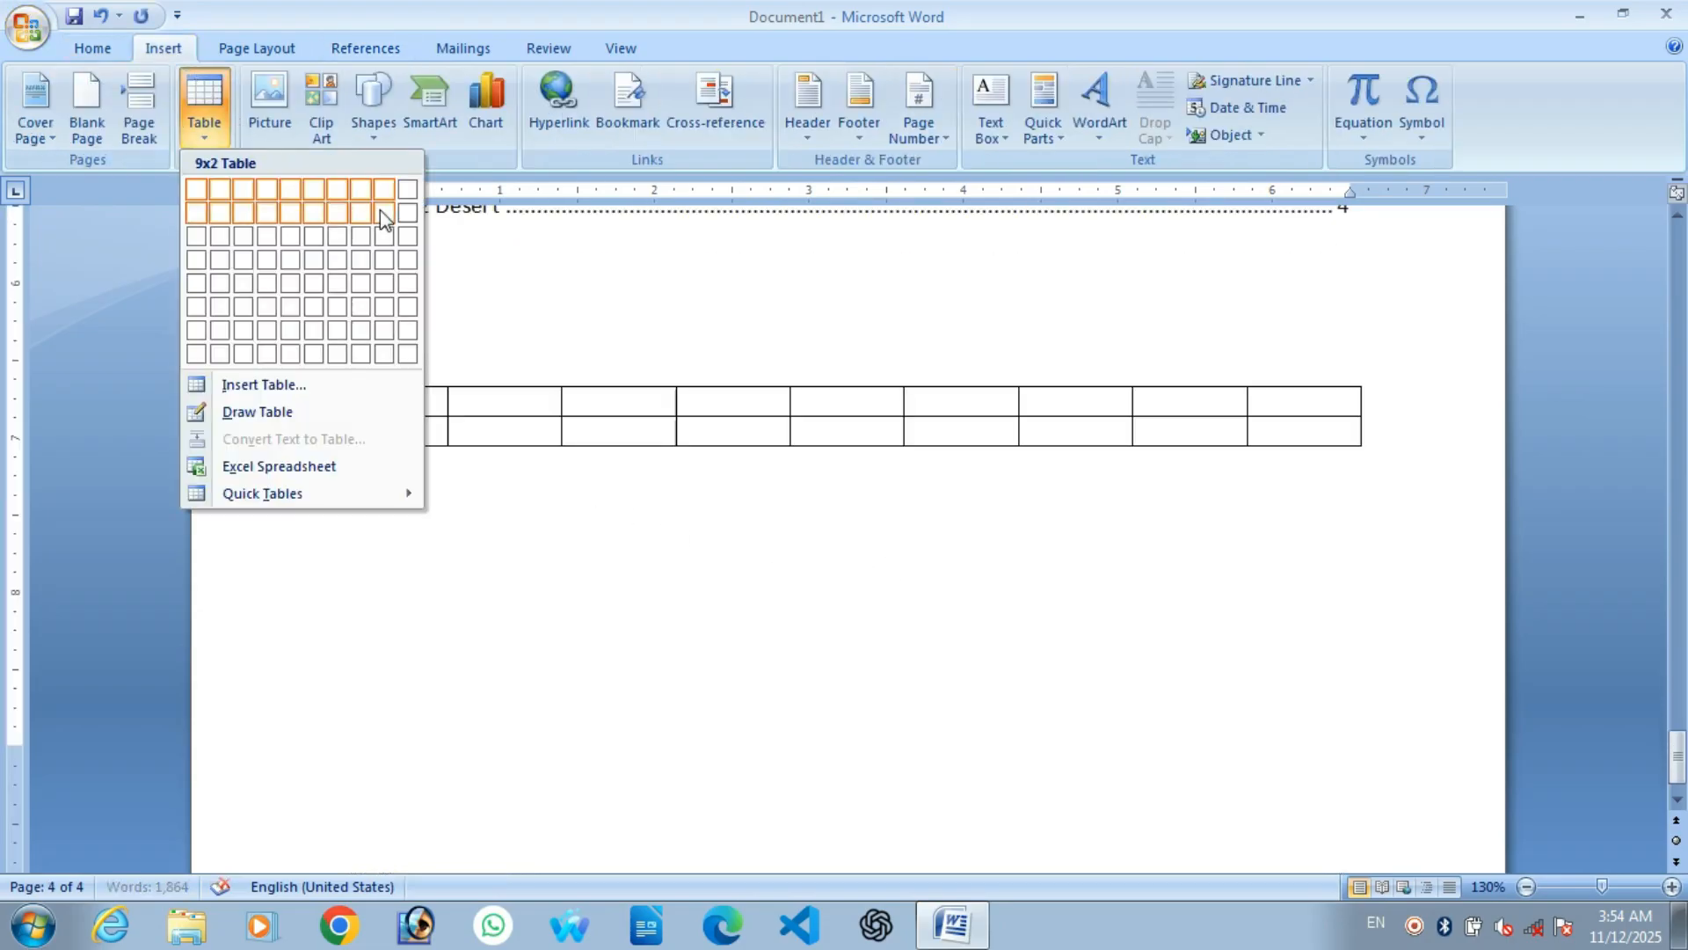
left_click(356, 260)
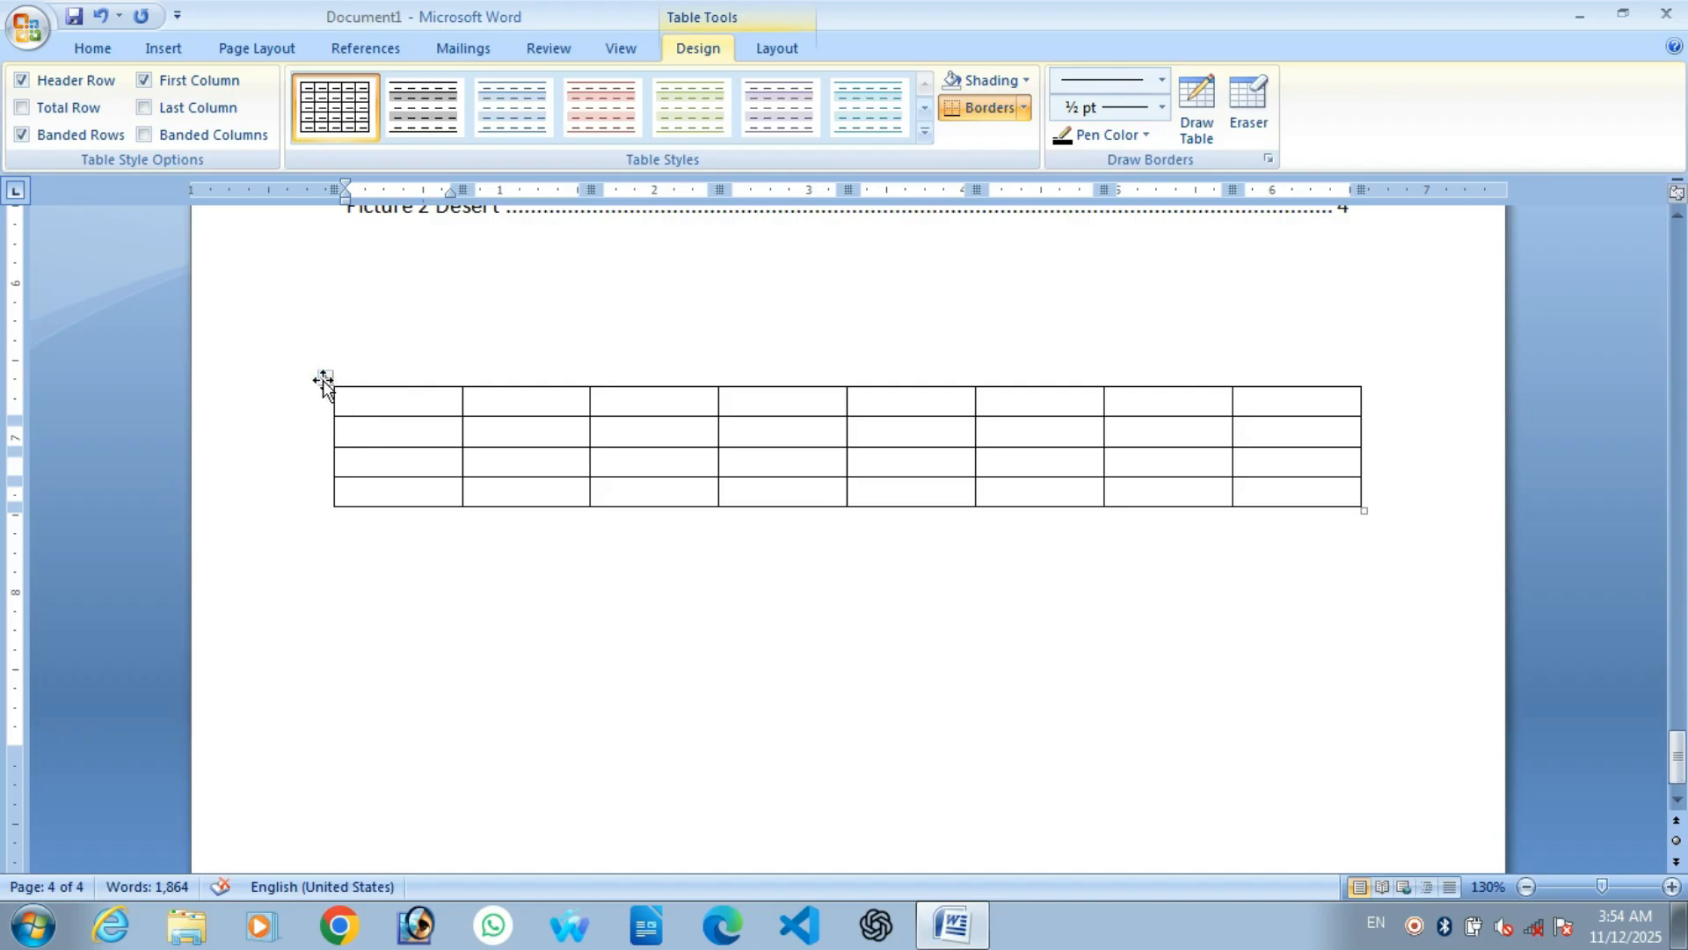
Caption the table on page 4 with the Table label as "Table 1 Personal data list", positioned above the selected item
left_click(366, 49)
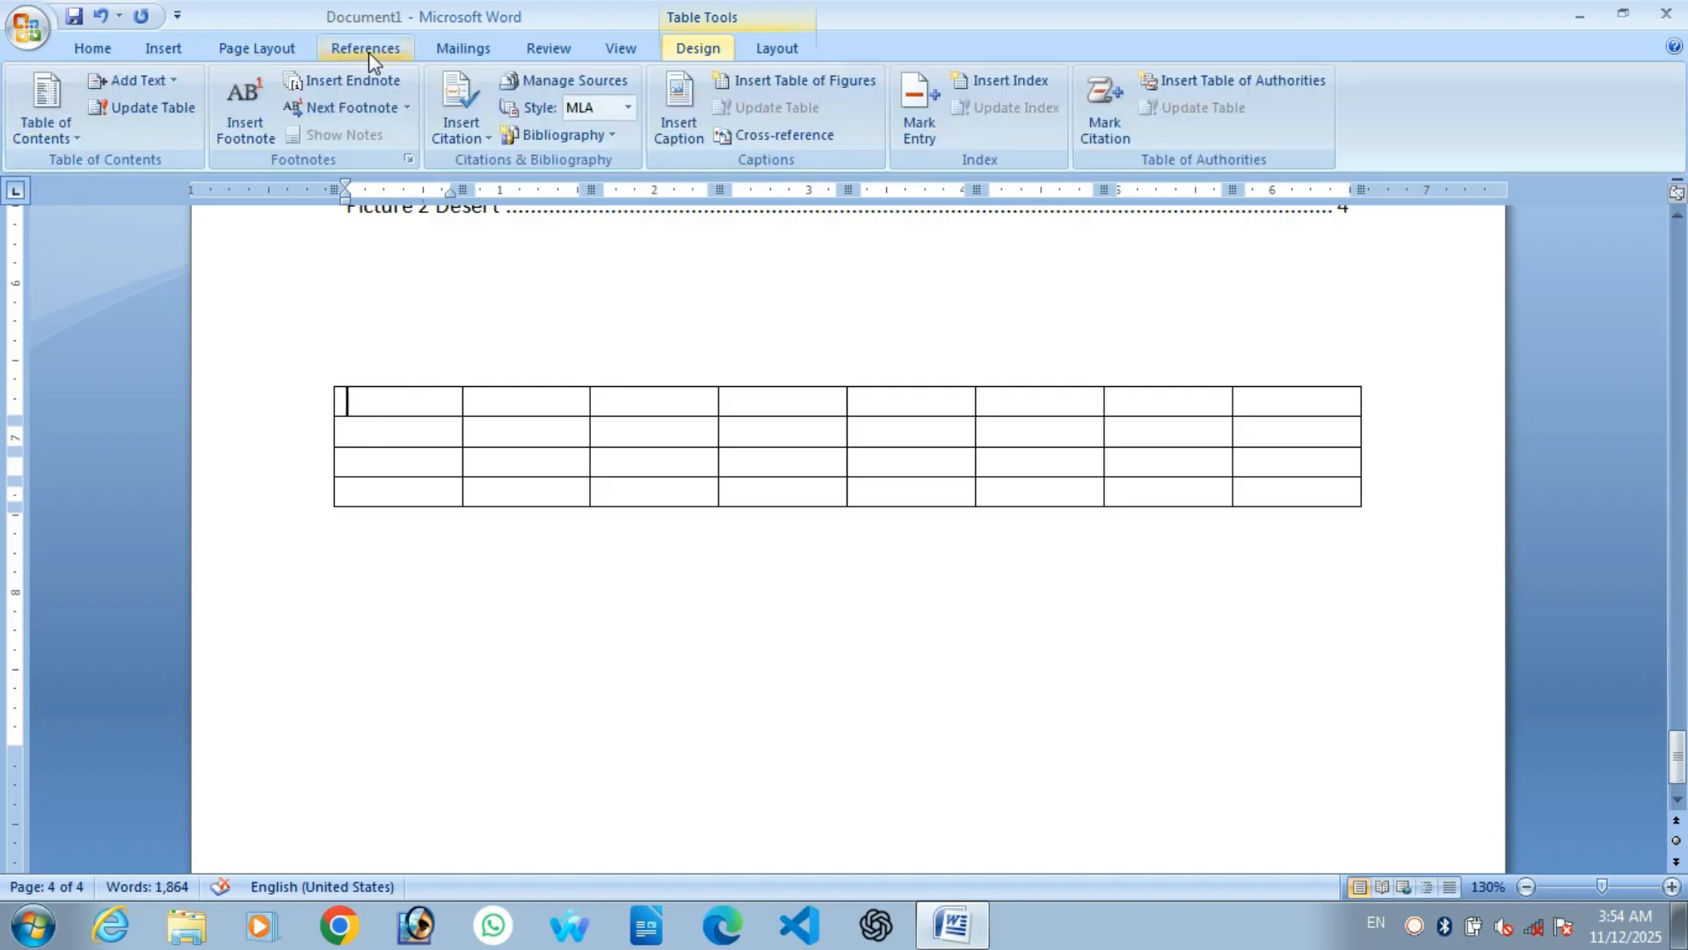
left_click(673, 119)
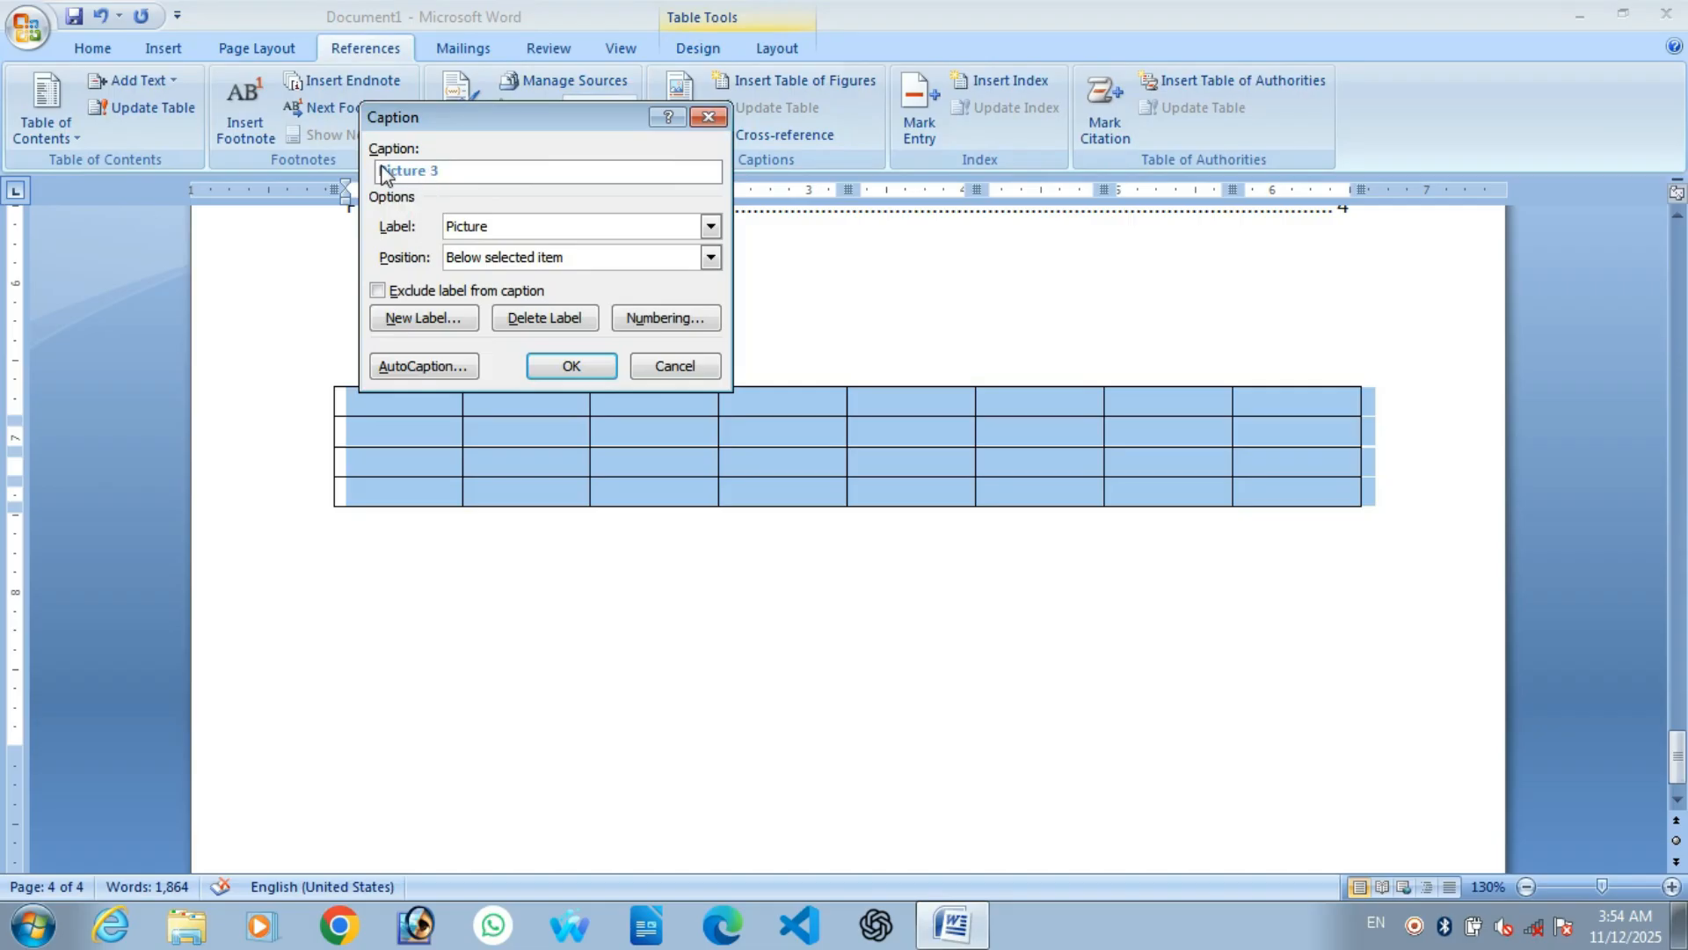
left_click(504, 231)
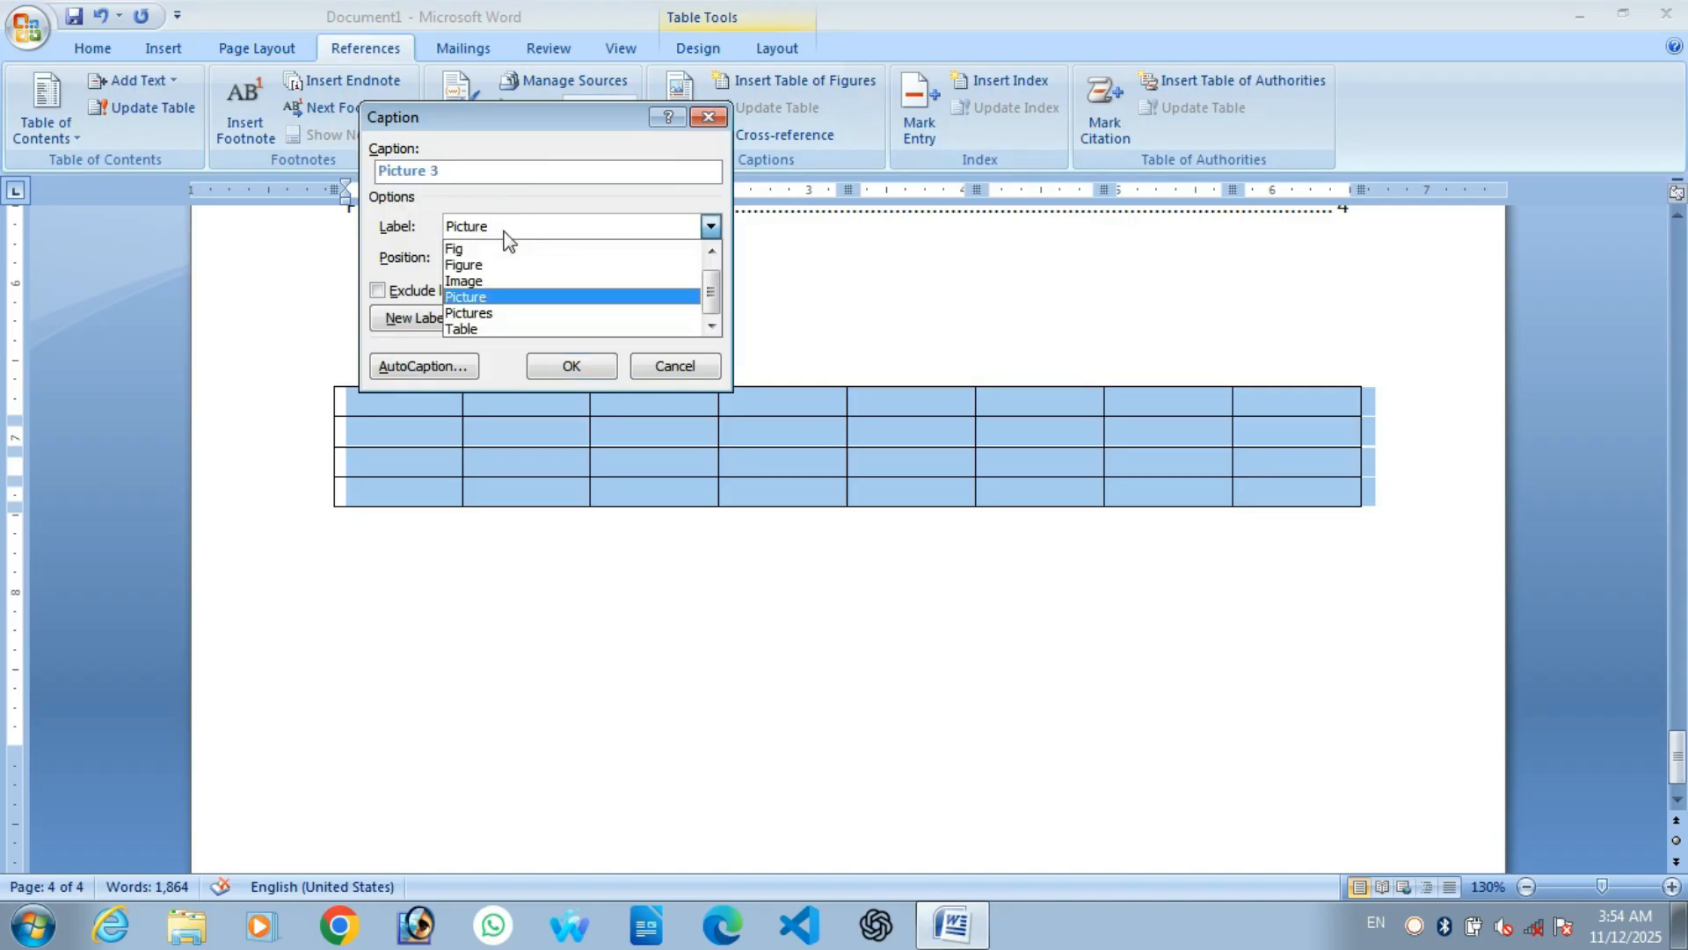
left_click(466, 328)
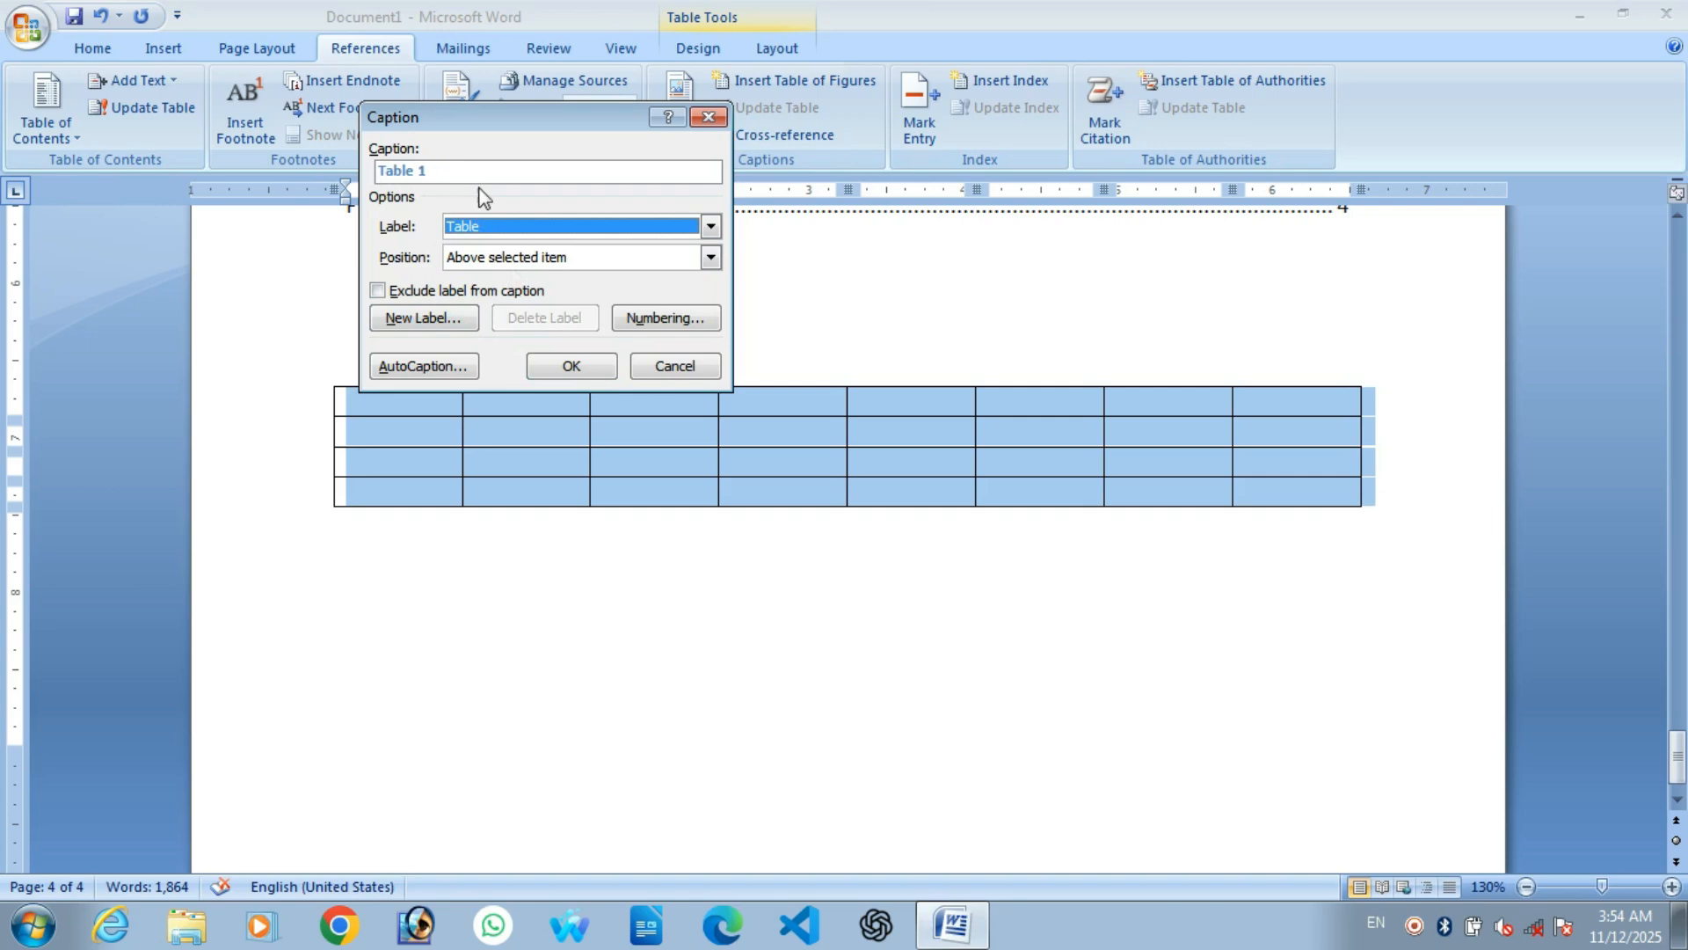
left_click(487, 257)
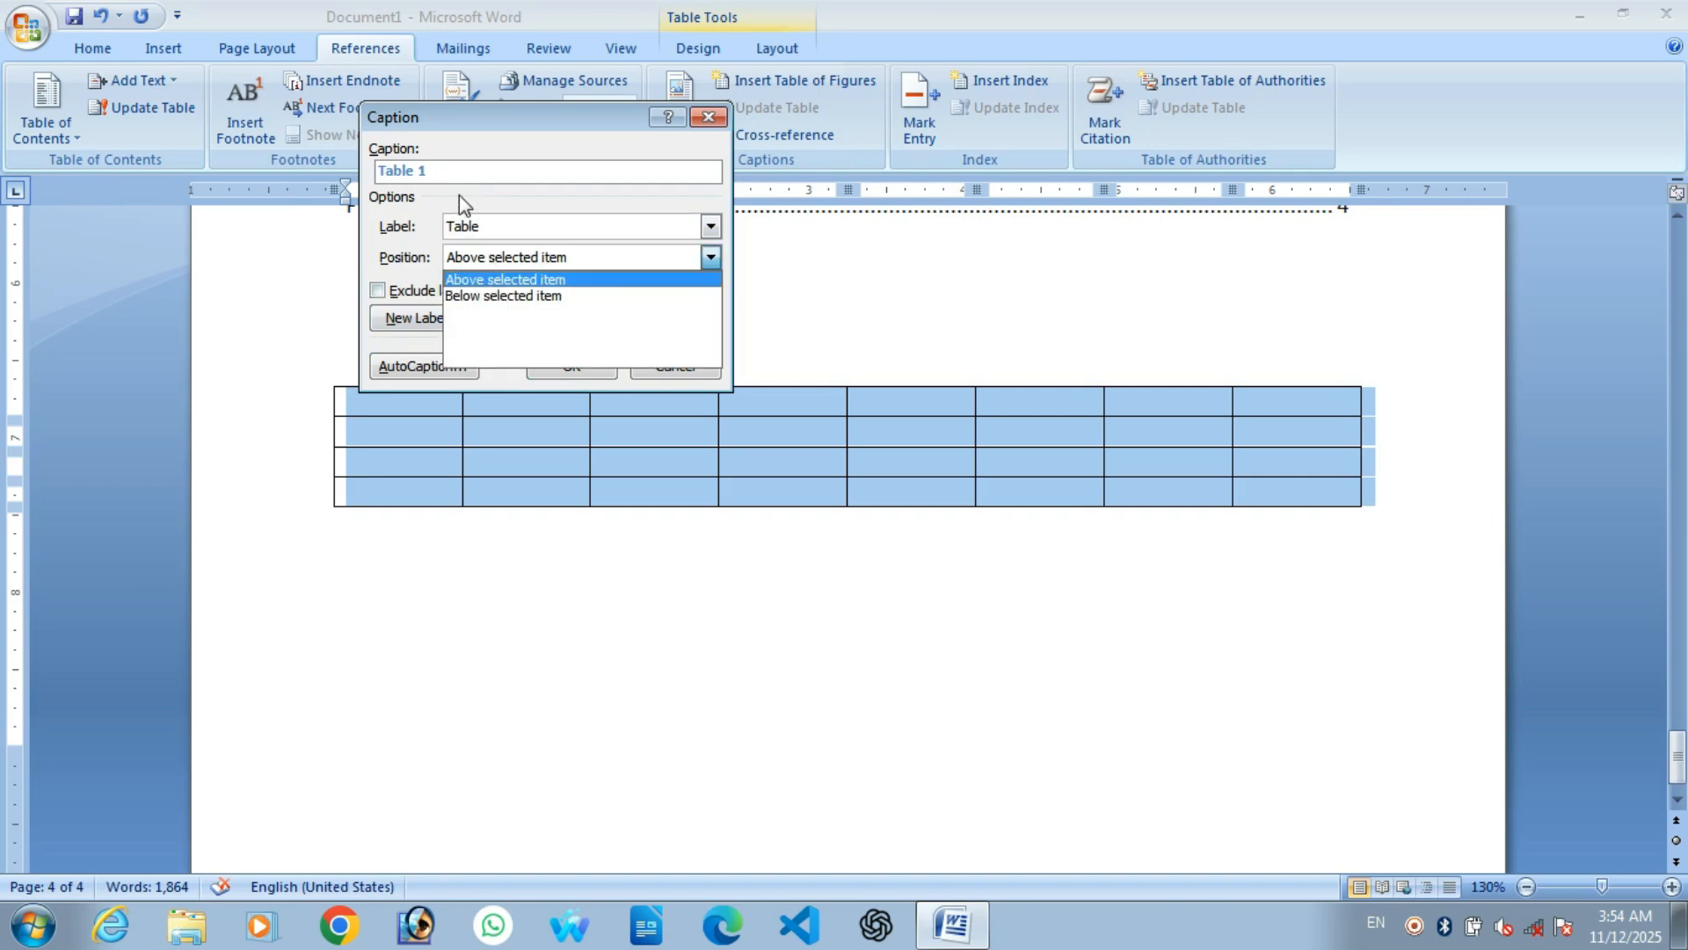
left_click(441, 173)
left_click(435, 168)
type("Personal data list")
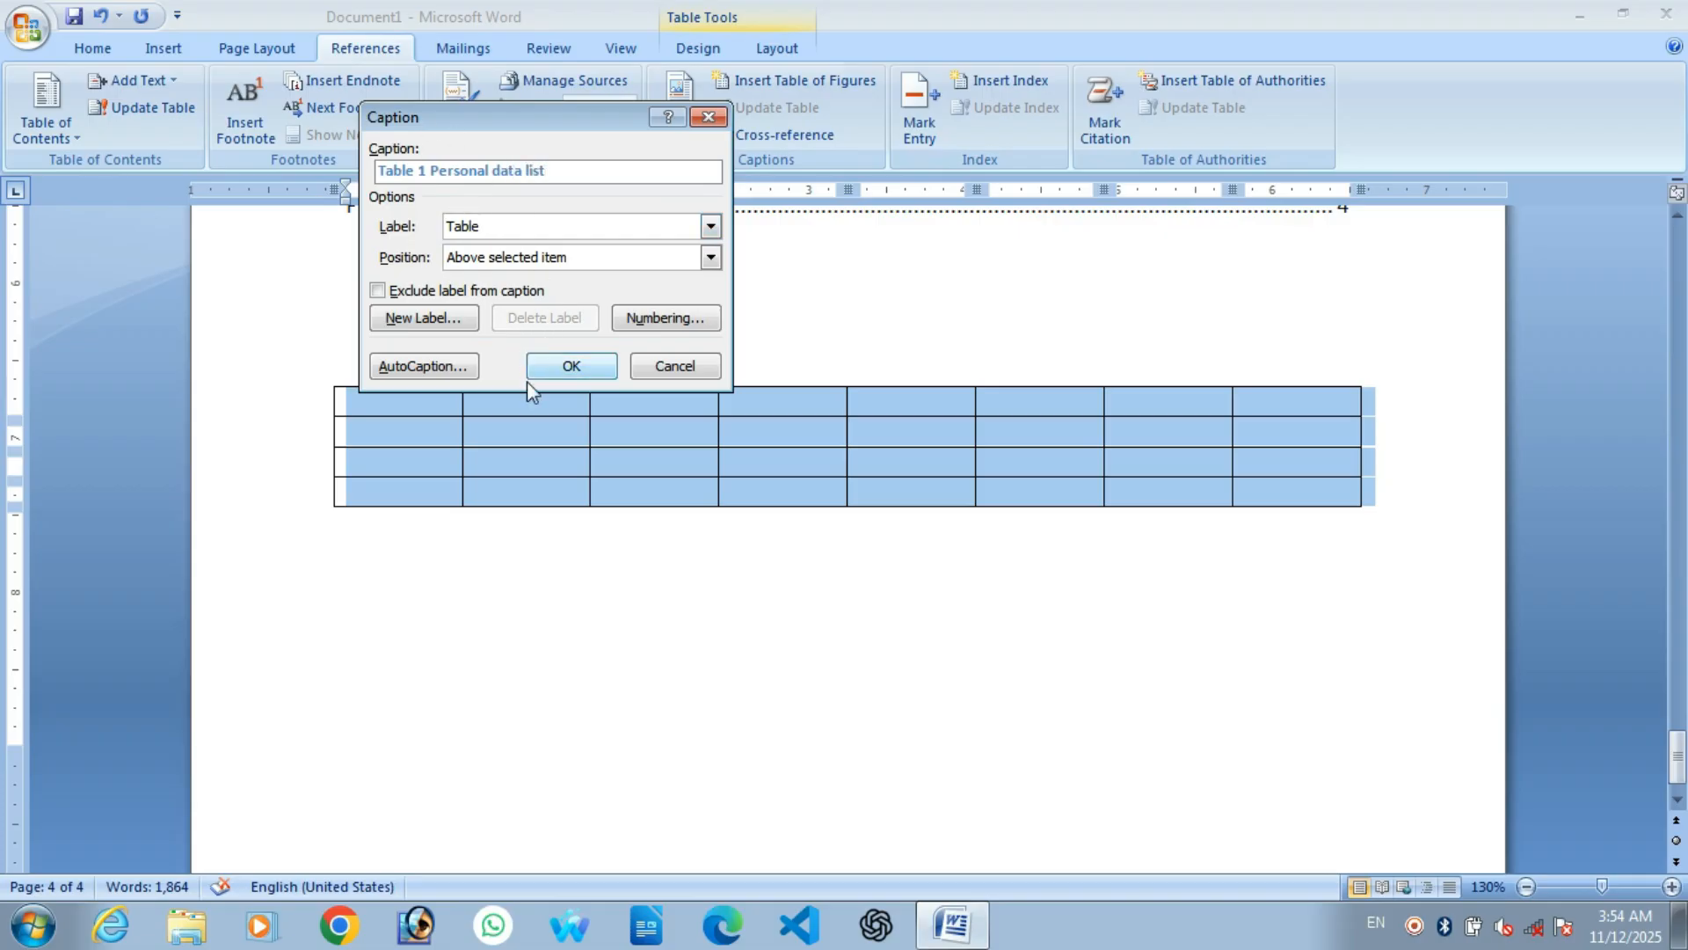
left_click(571, 366)
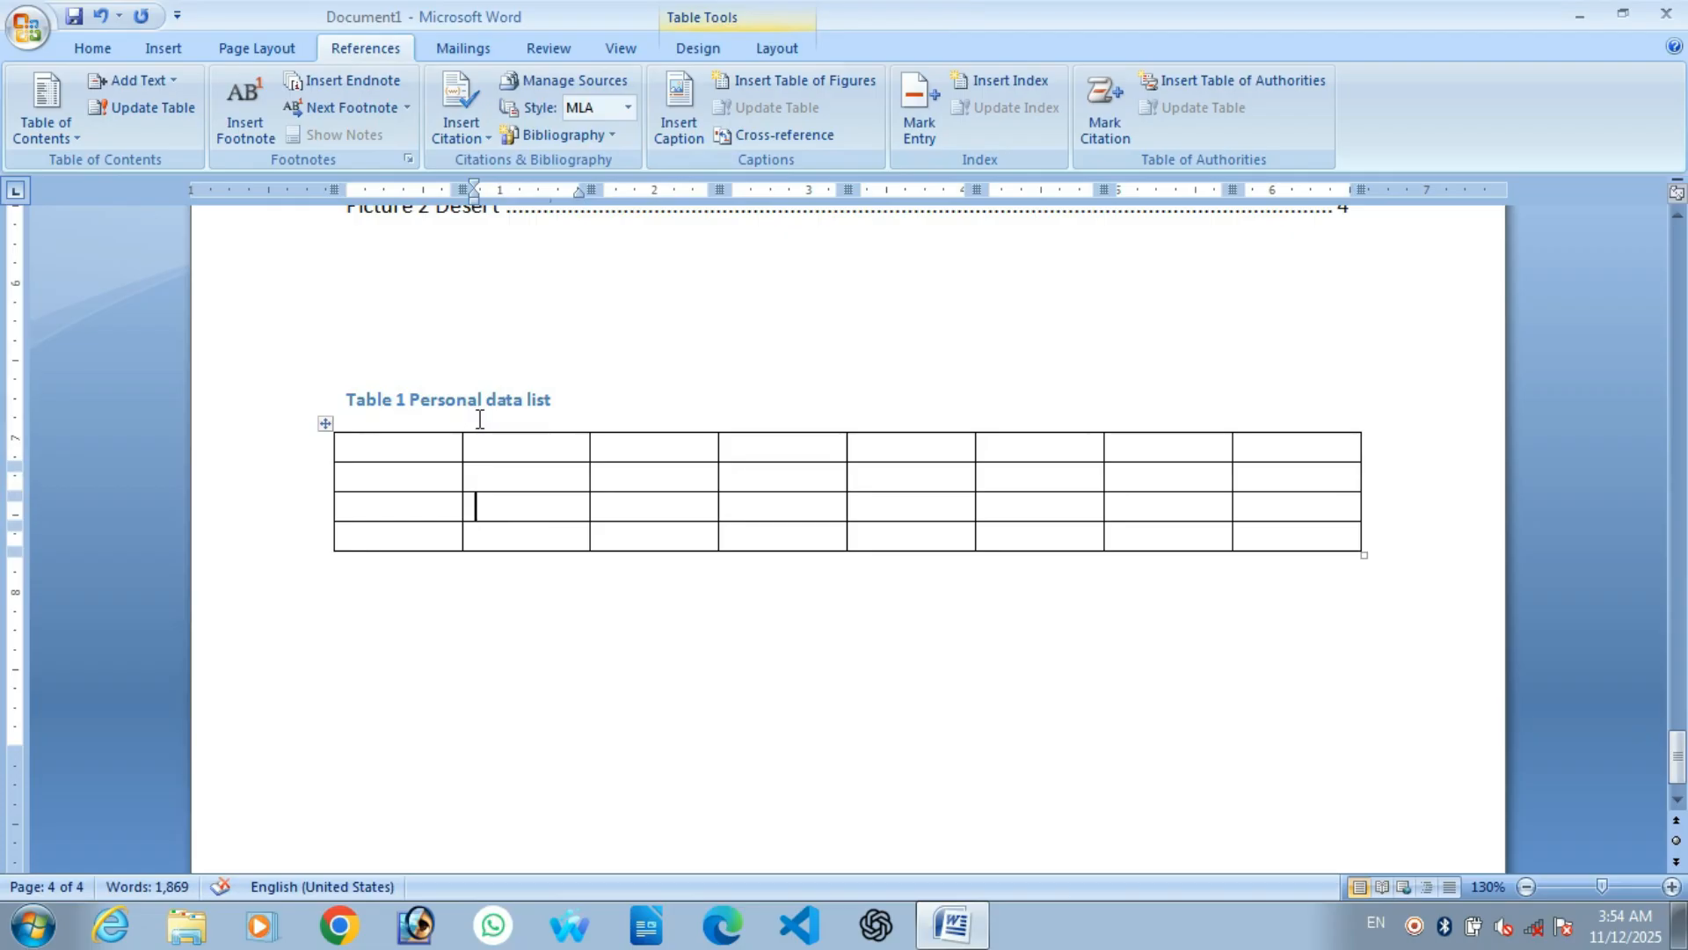
Insert a table of figures for the Table captions below the Picture entries, and follow its Table 1 Personal data list entry
scroll(543, 707, "down", 1)
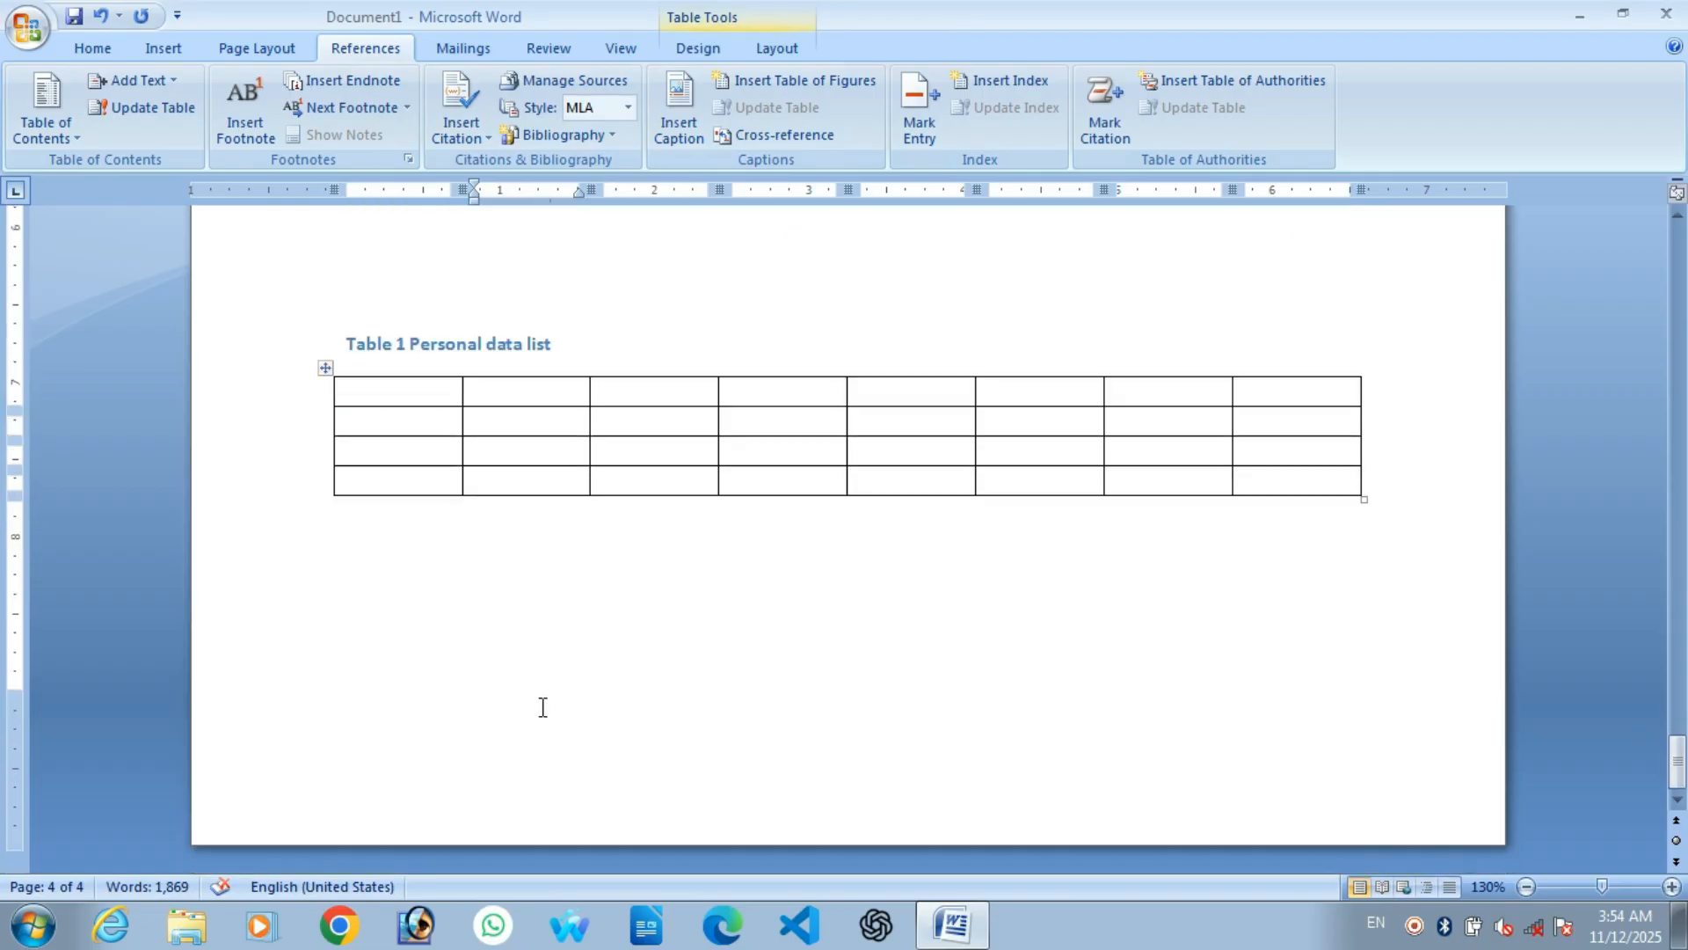
scroll(573, 678, "up", 5)
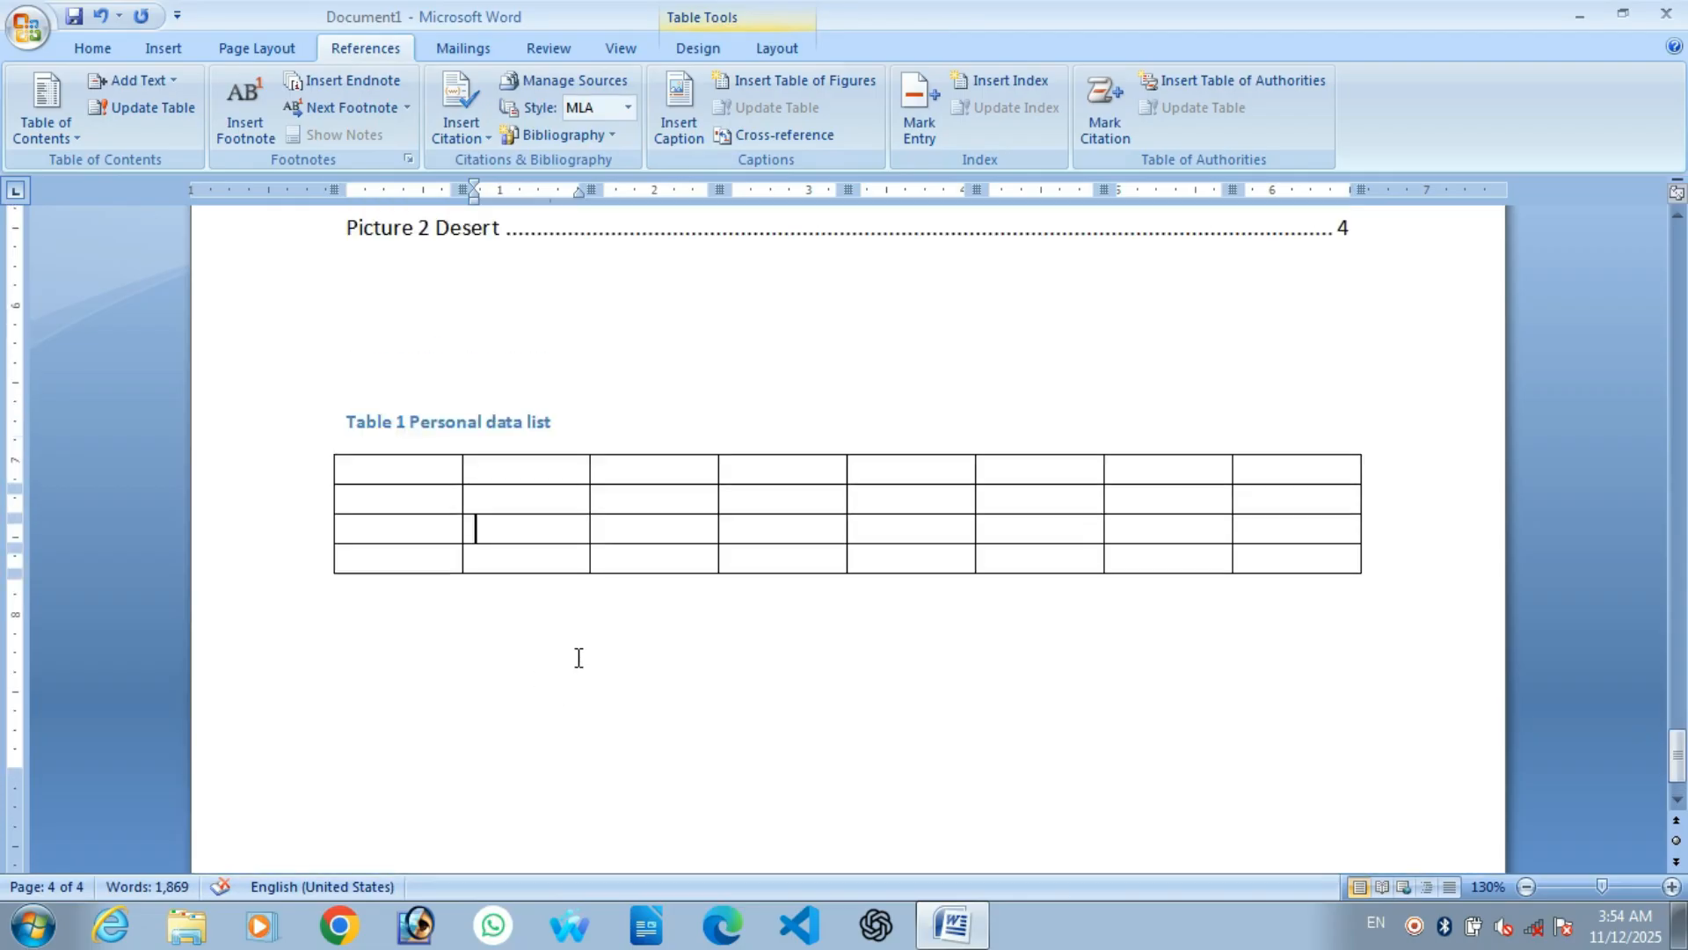
scroll(578, 657, "down", 4)
scroll(578, 658, "up", 11)
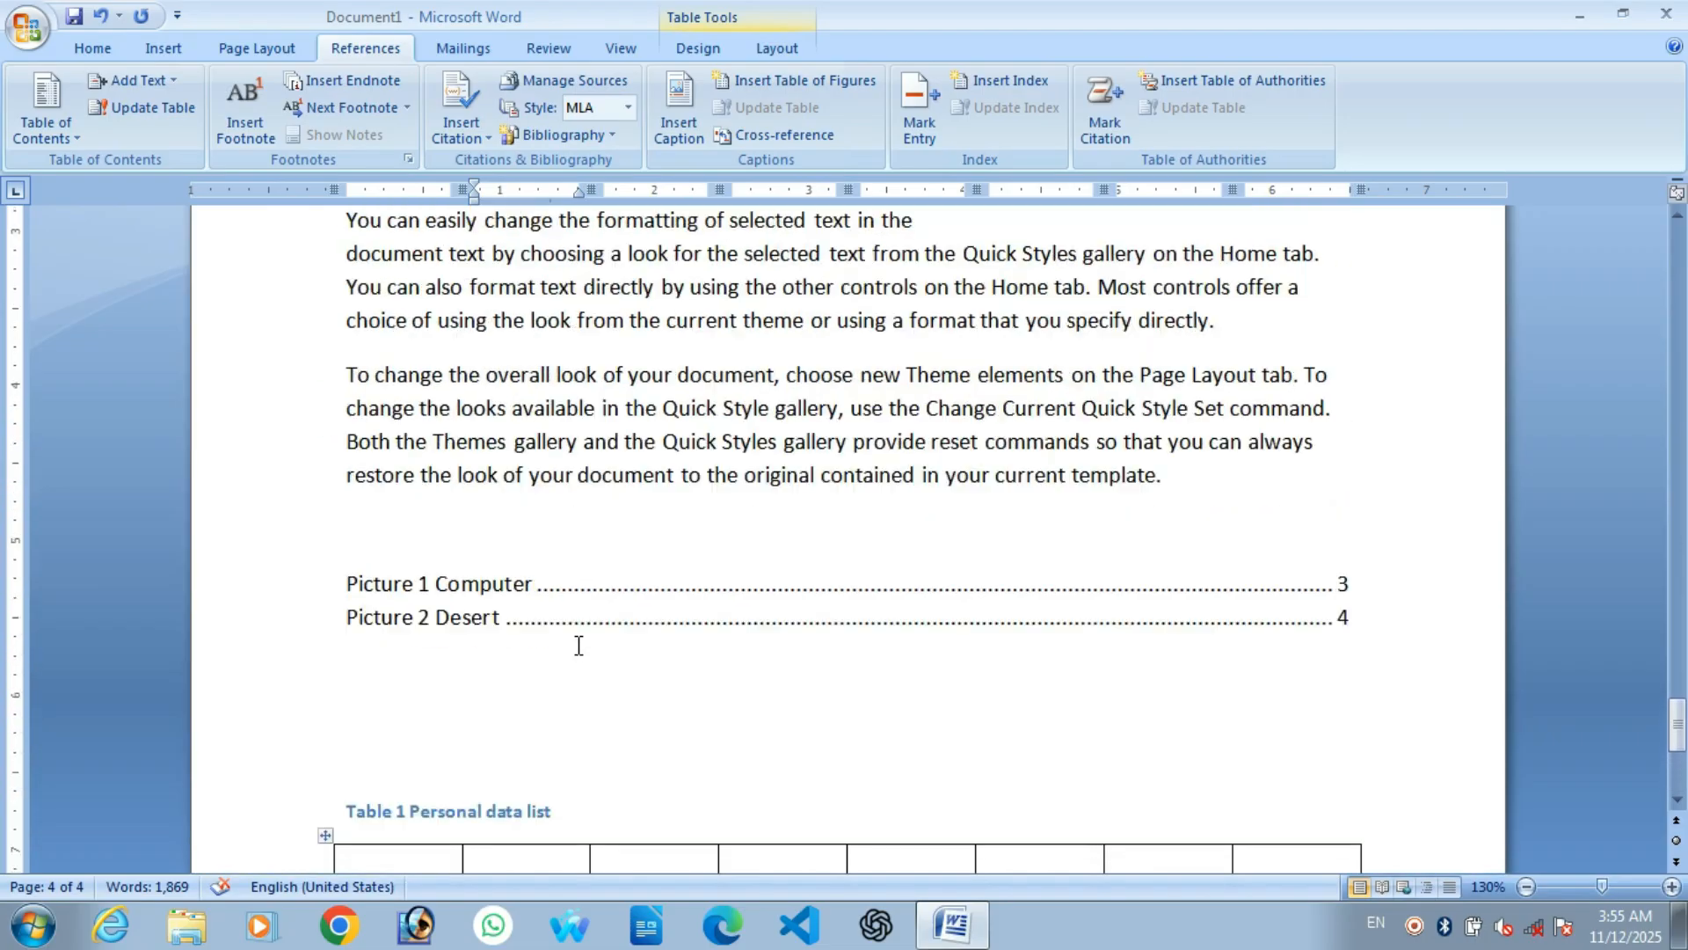
scroll(579, 646, "down", 8)
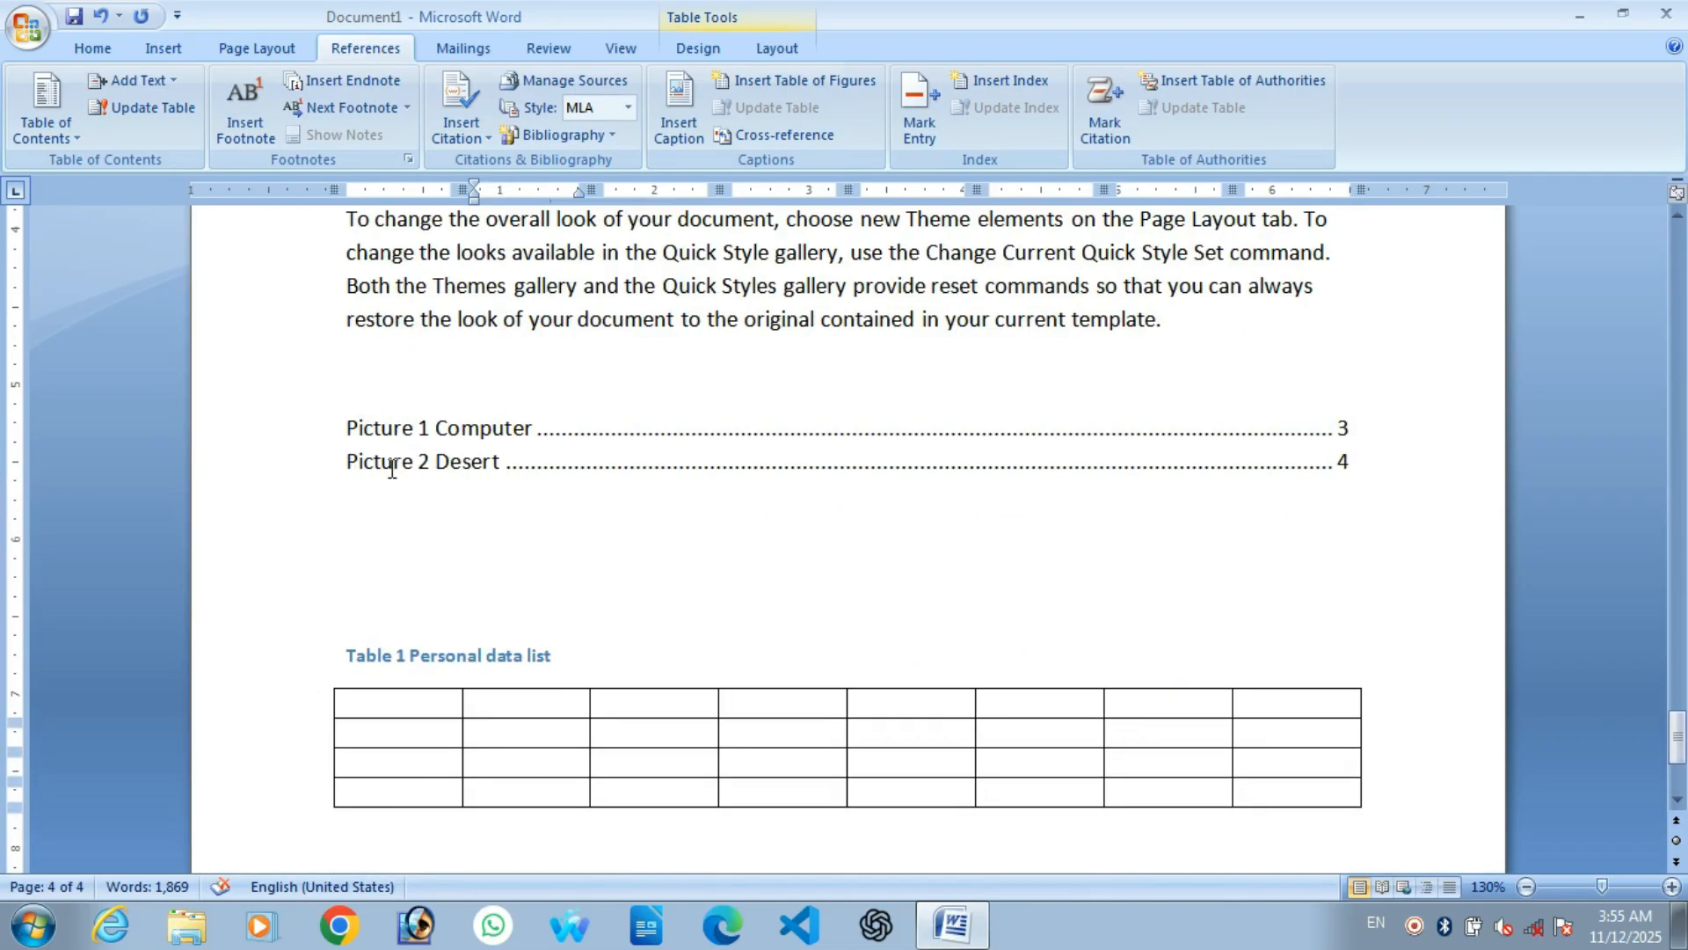
left_click(378, 508)
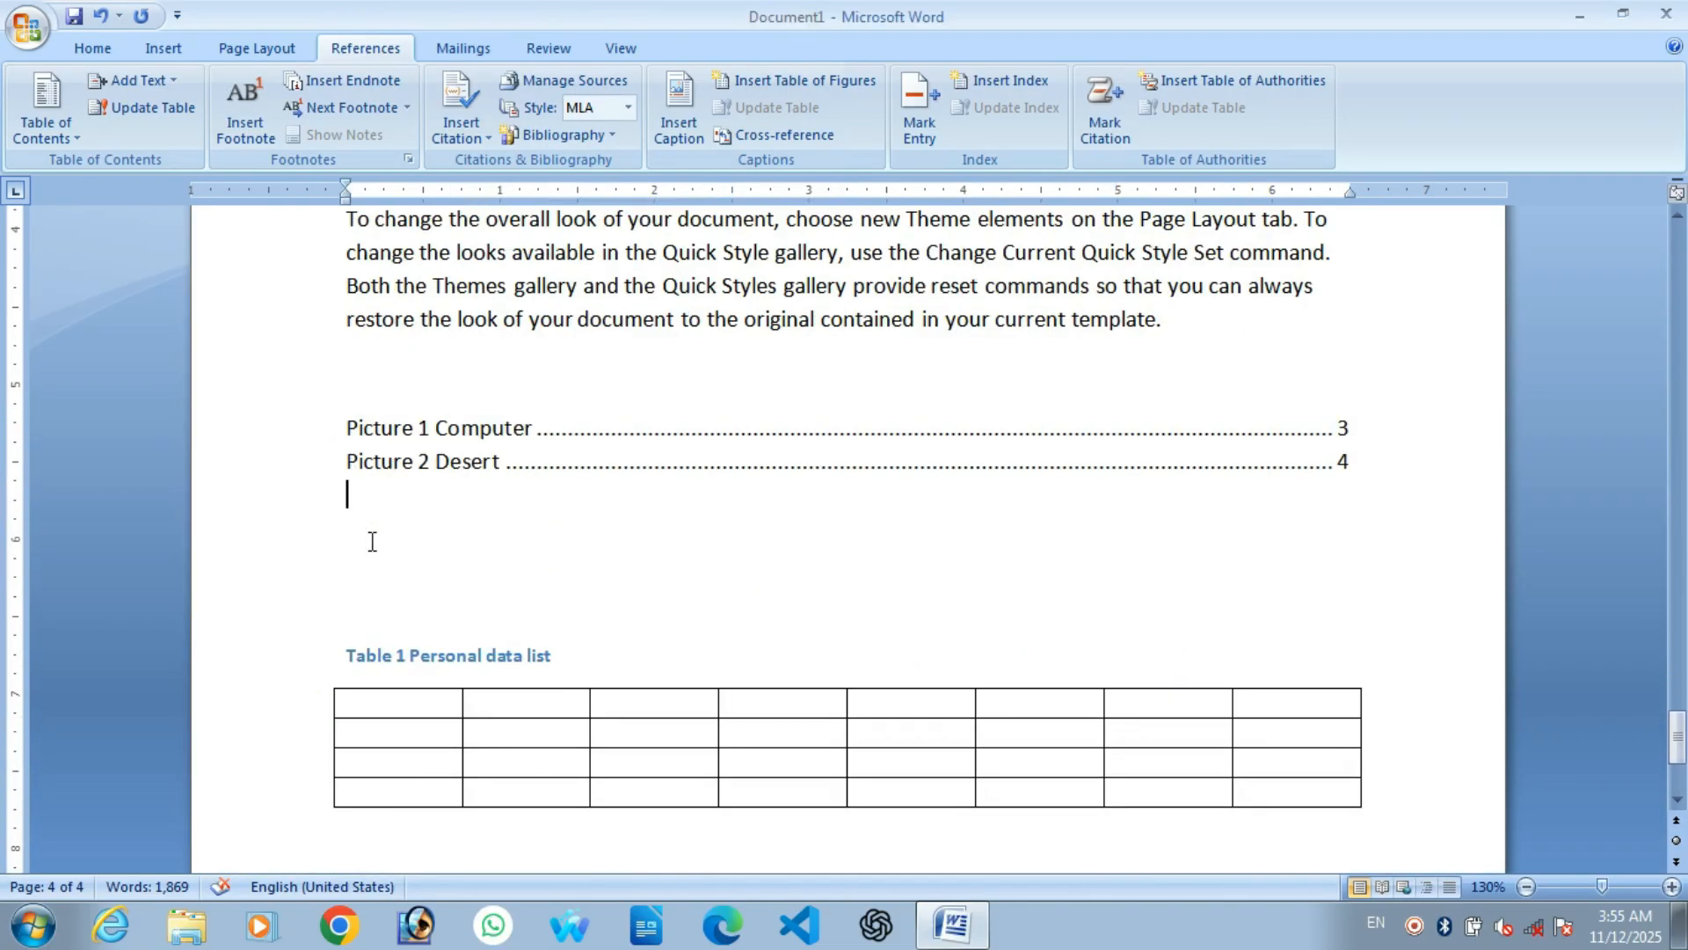
left_click(792, 80)
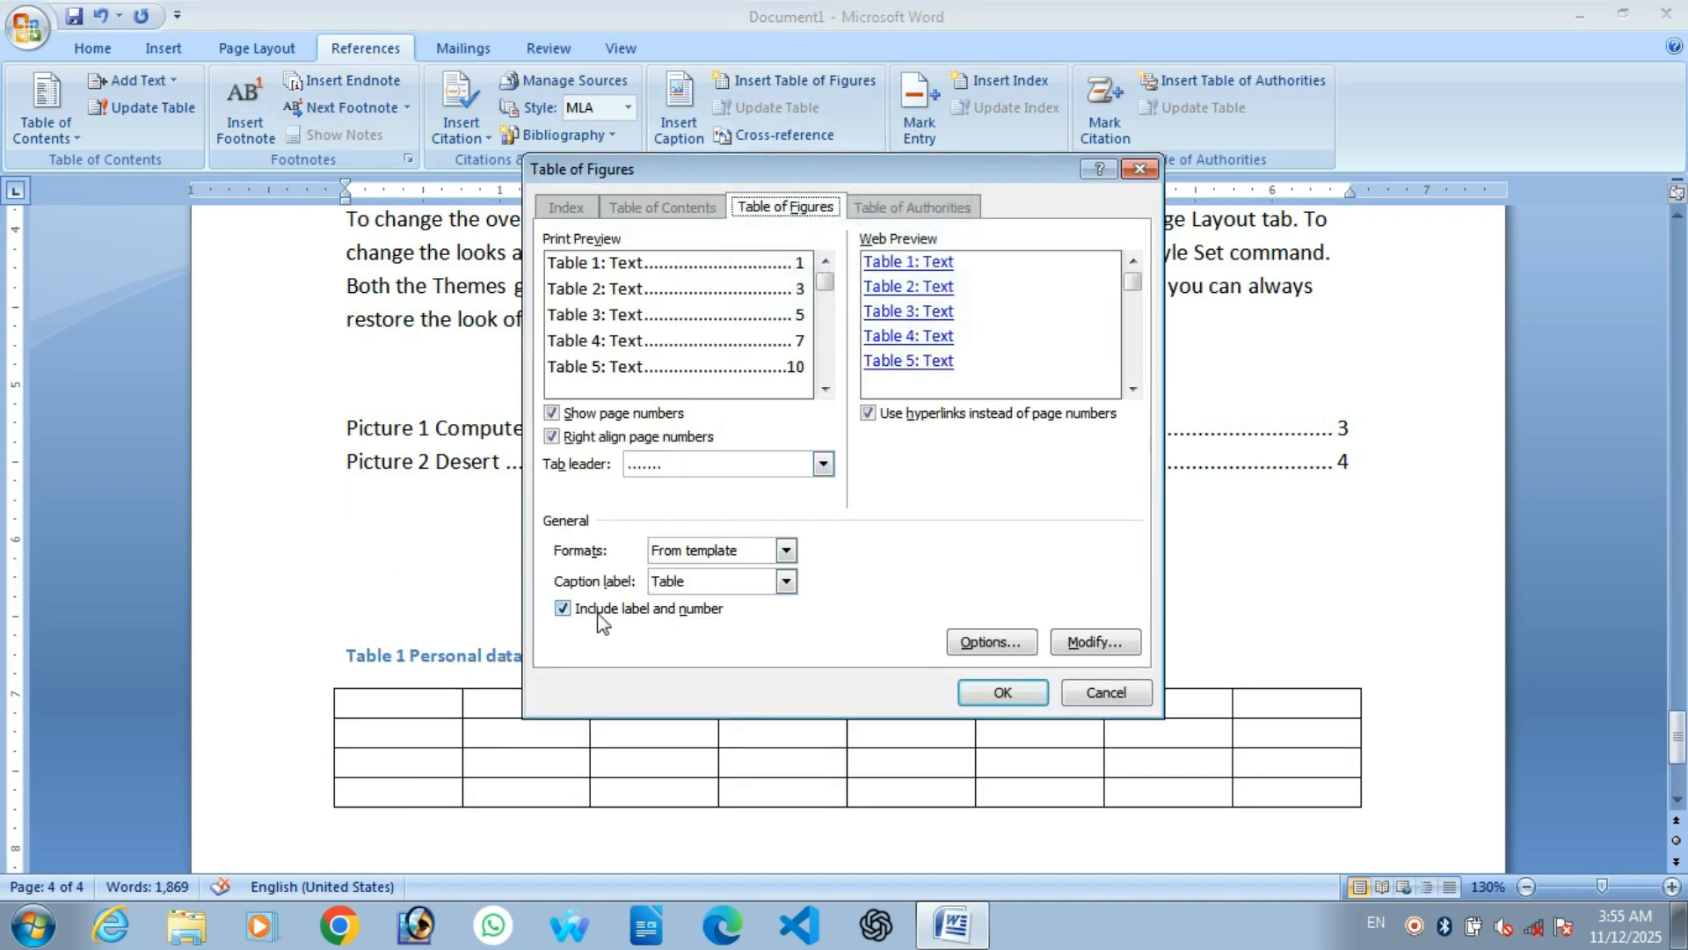
left_click(786, 582)
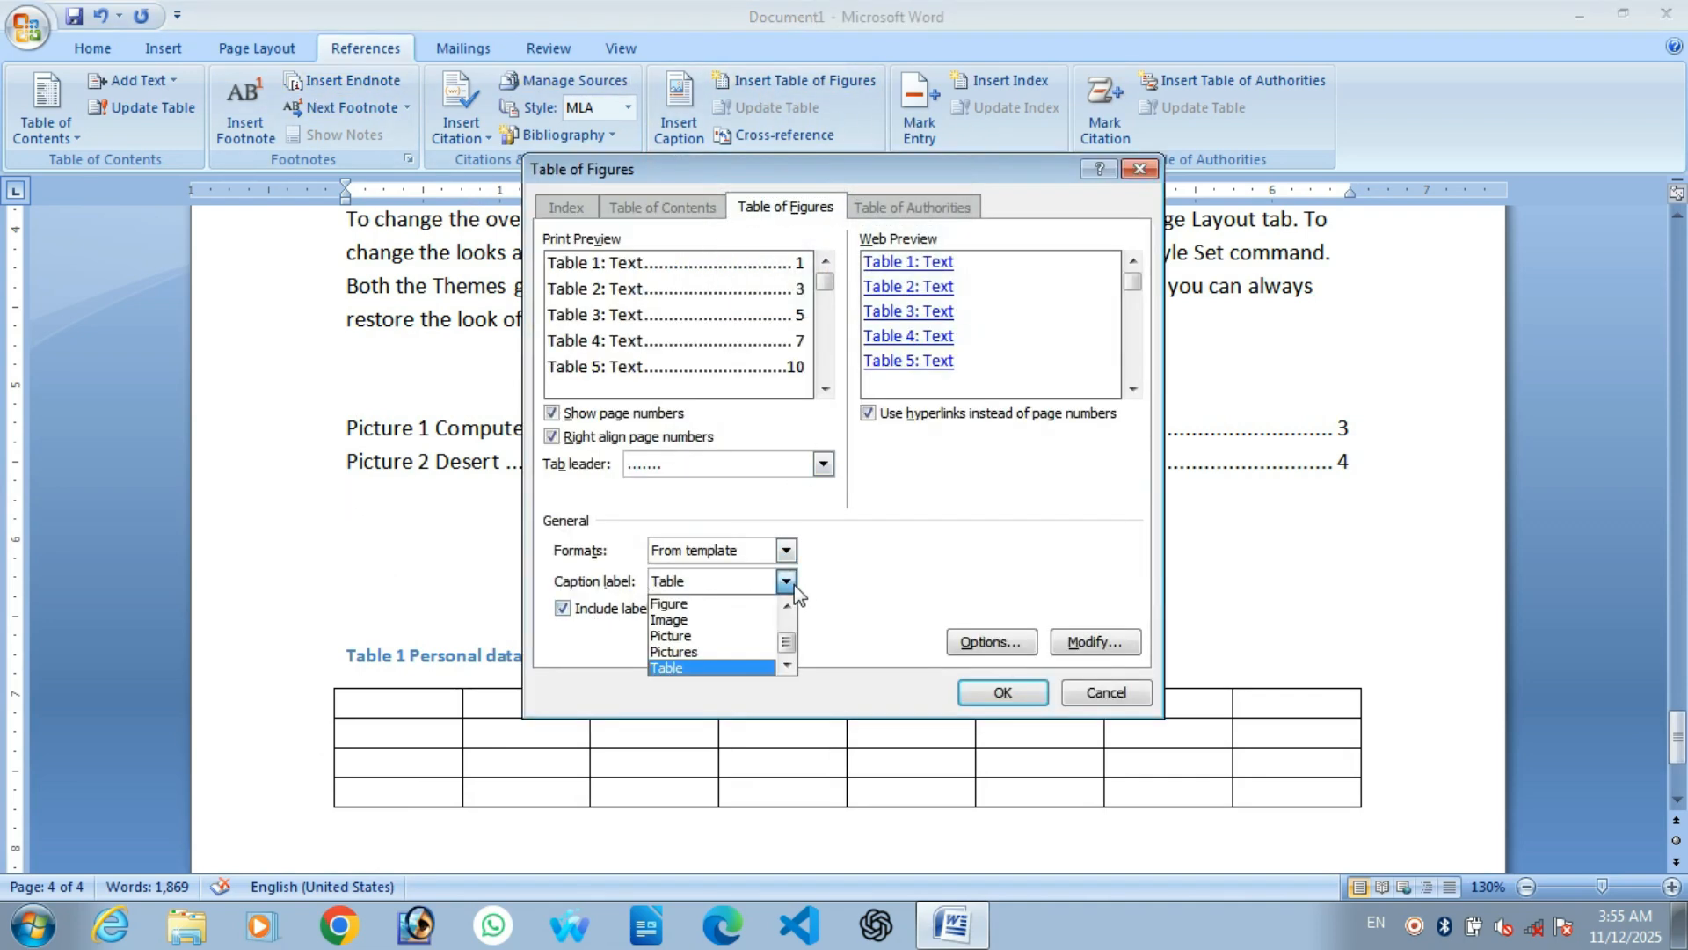
left_click(685, 670)
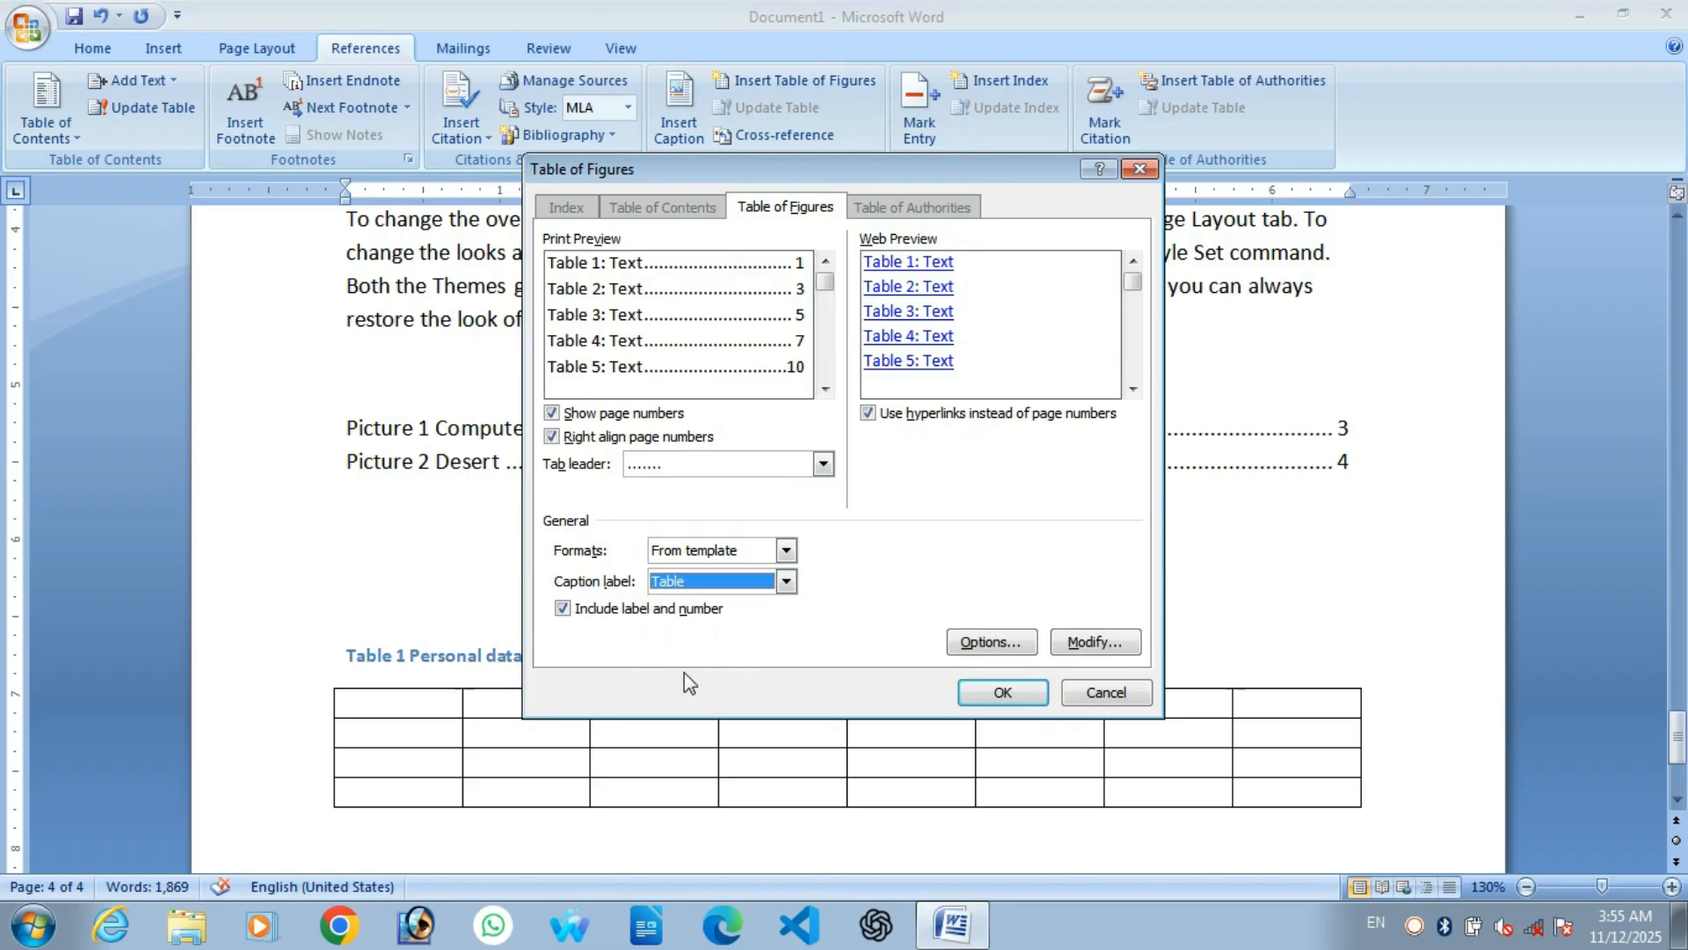
left_click(1001, 694)
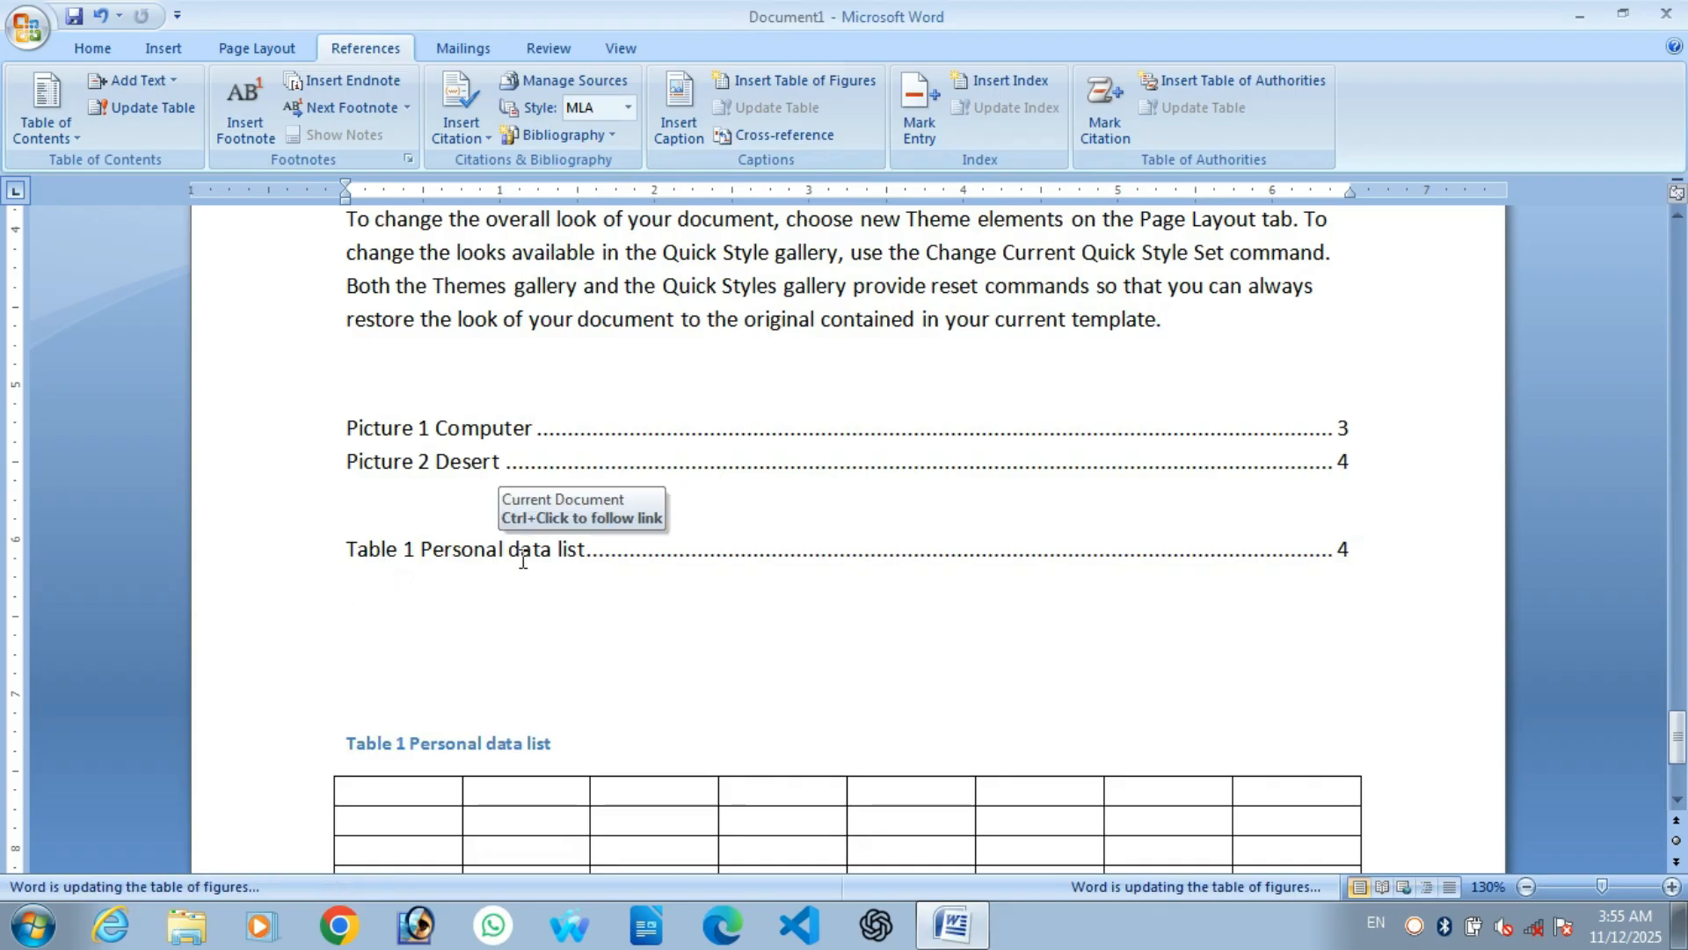
left_click(551, 556, "ctrl")
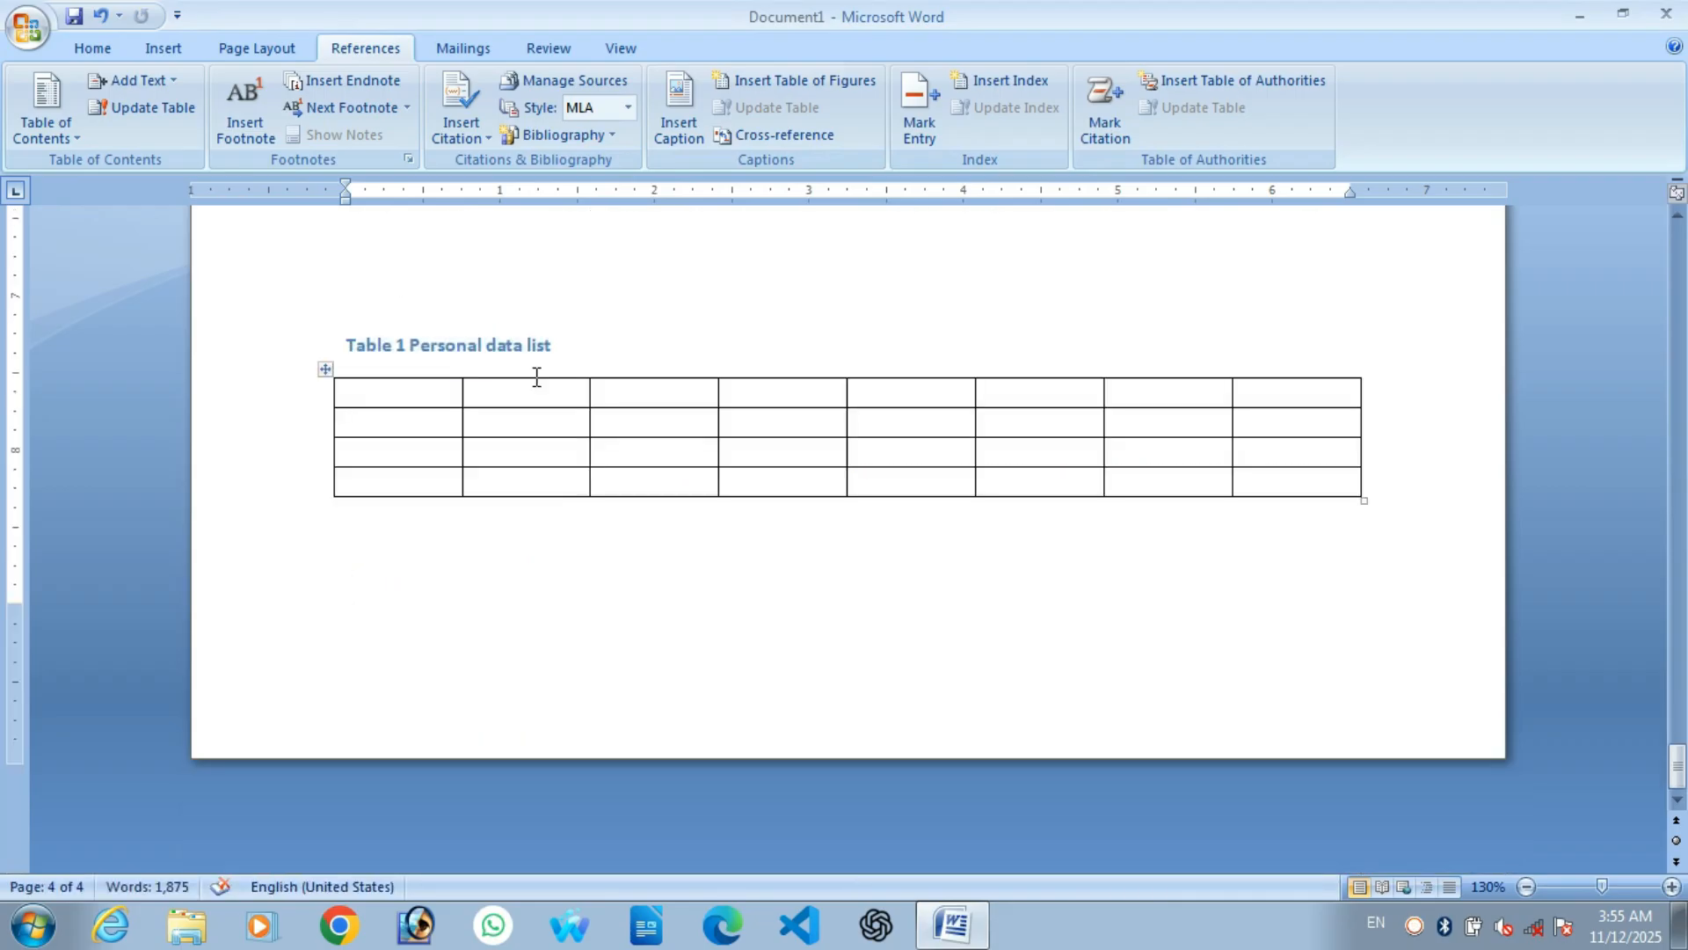
Add a page break after the Personal data list table and insert a table with 8 columns and 4 rows on the new page
left_click(702, 304)
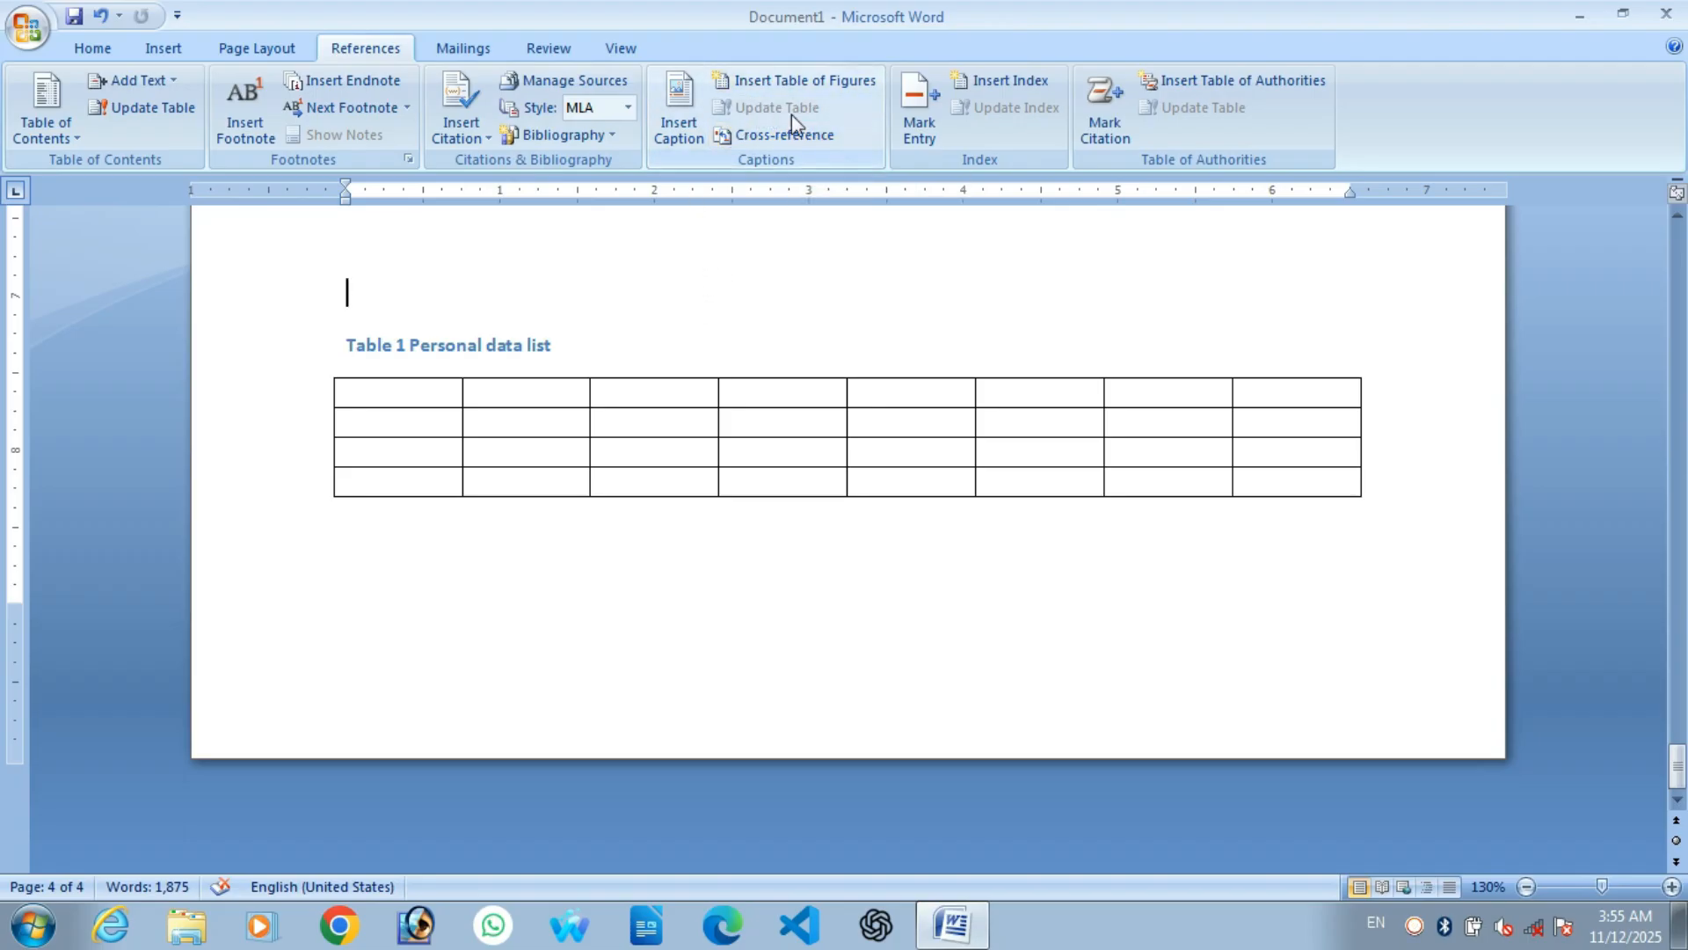
left_click(663, 539)
key("ctrl+Return")
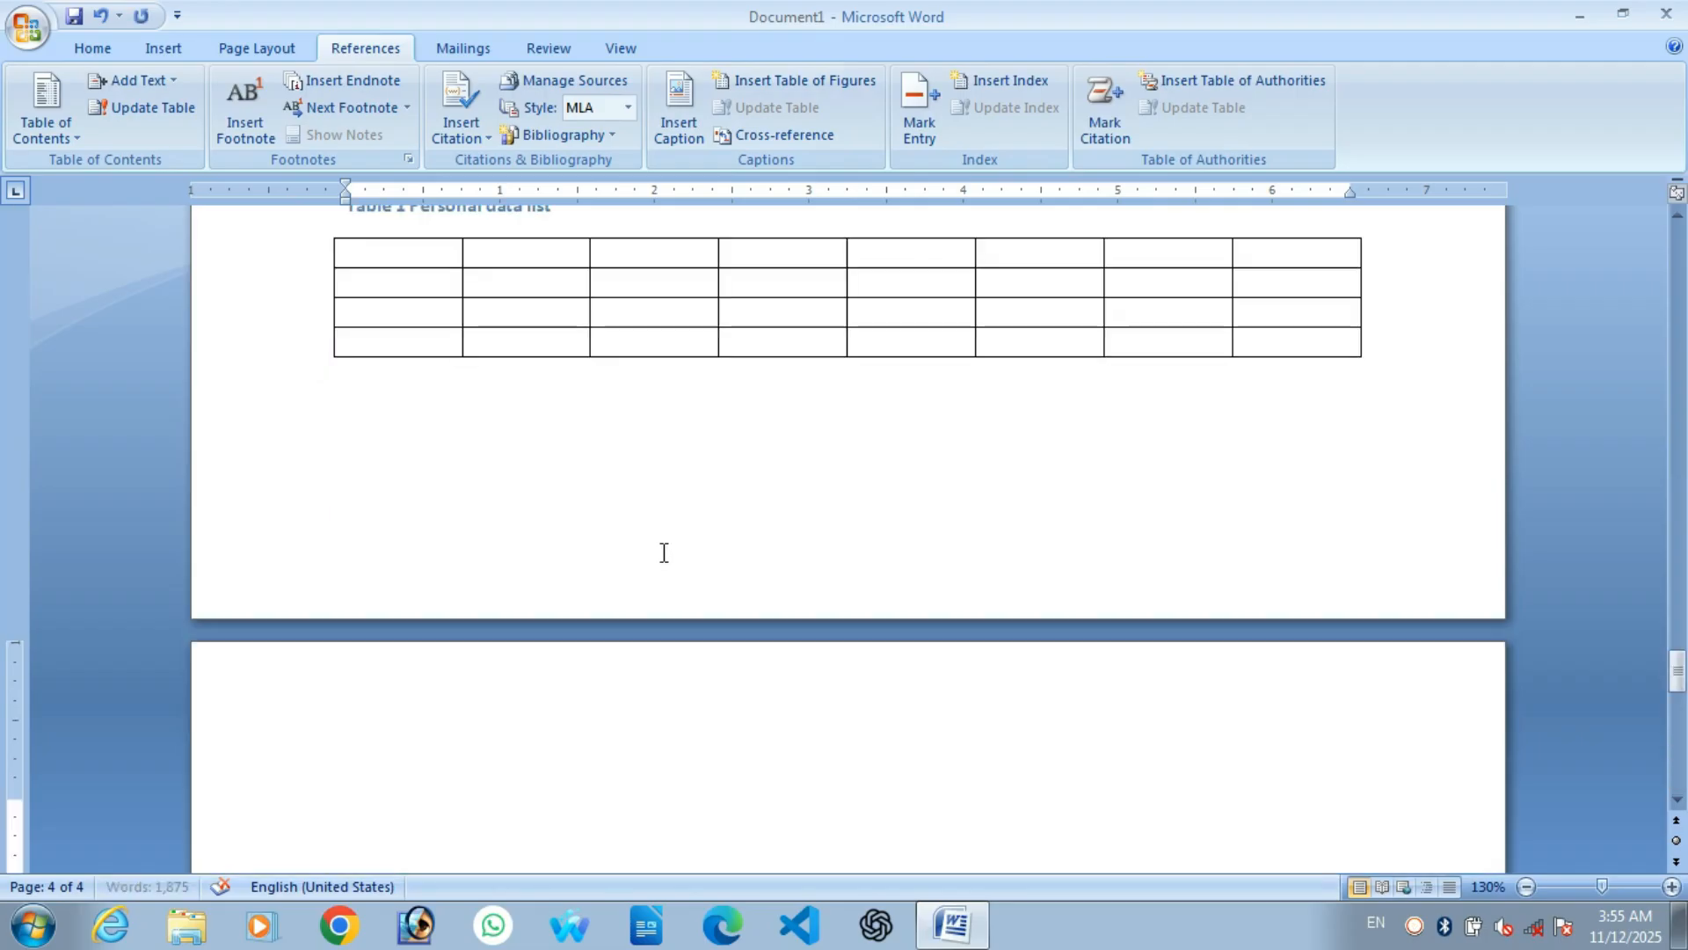
left_click(161, 50)
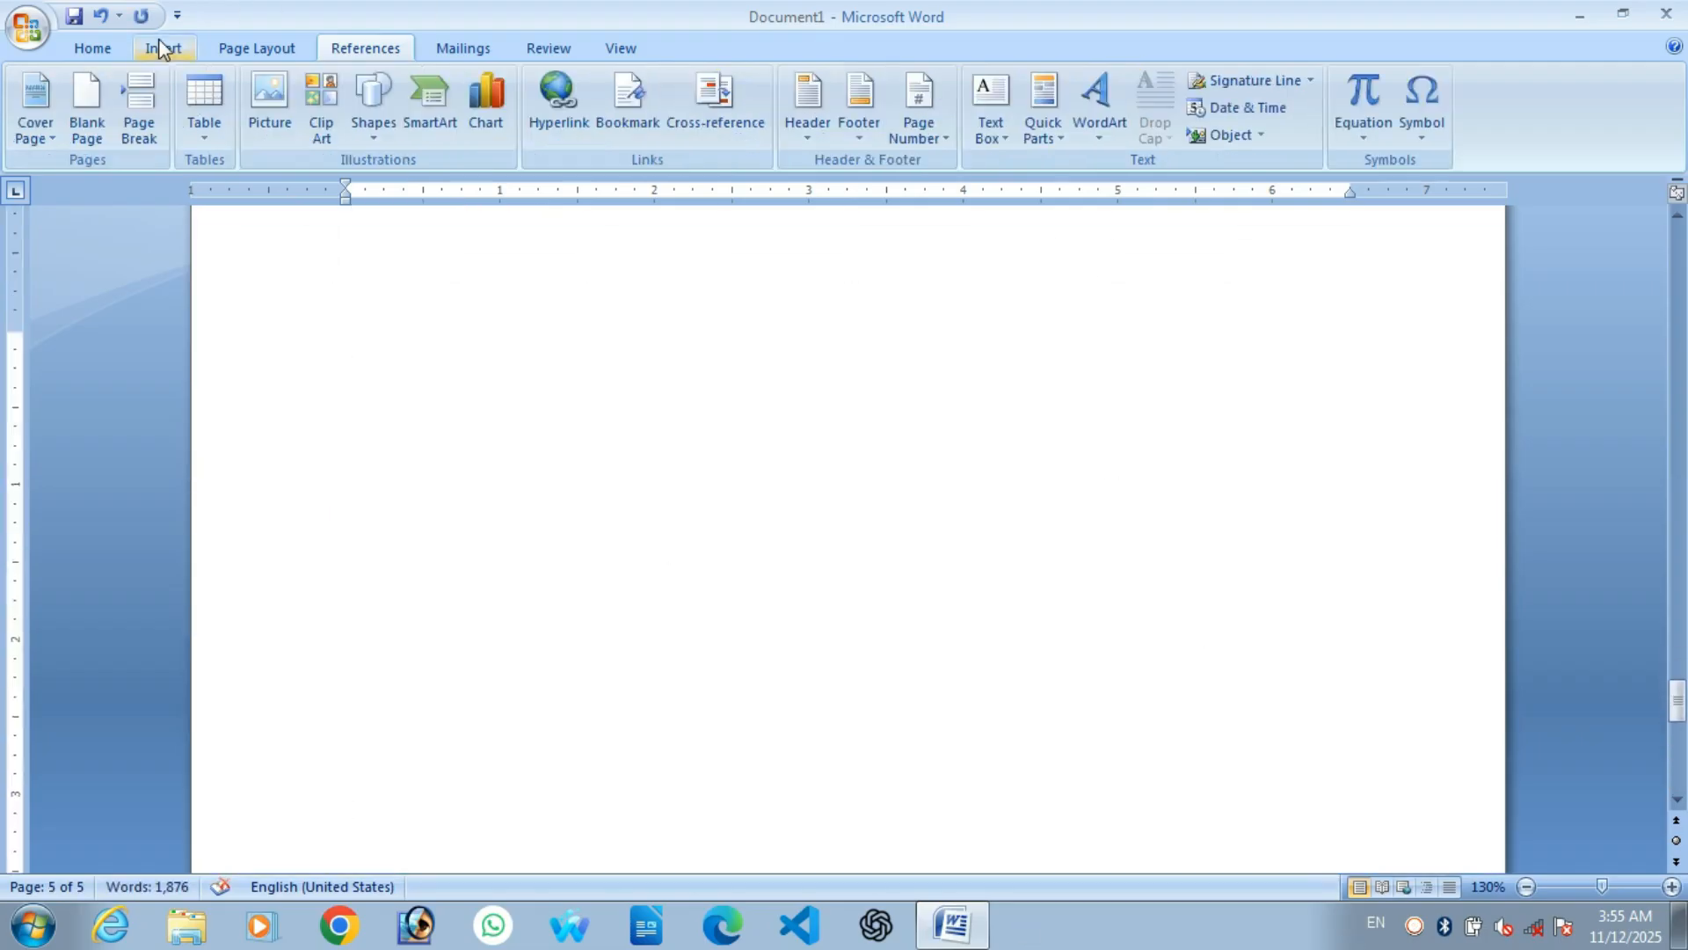
left_click(204, 104)
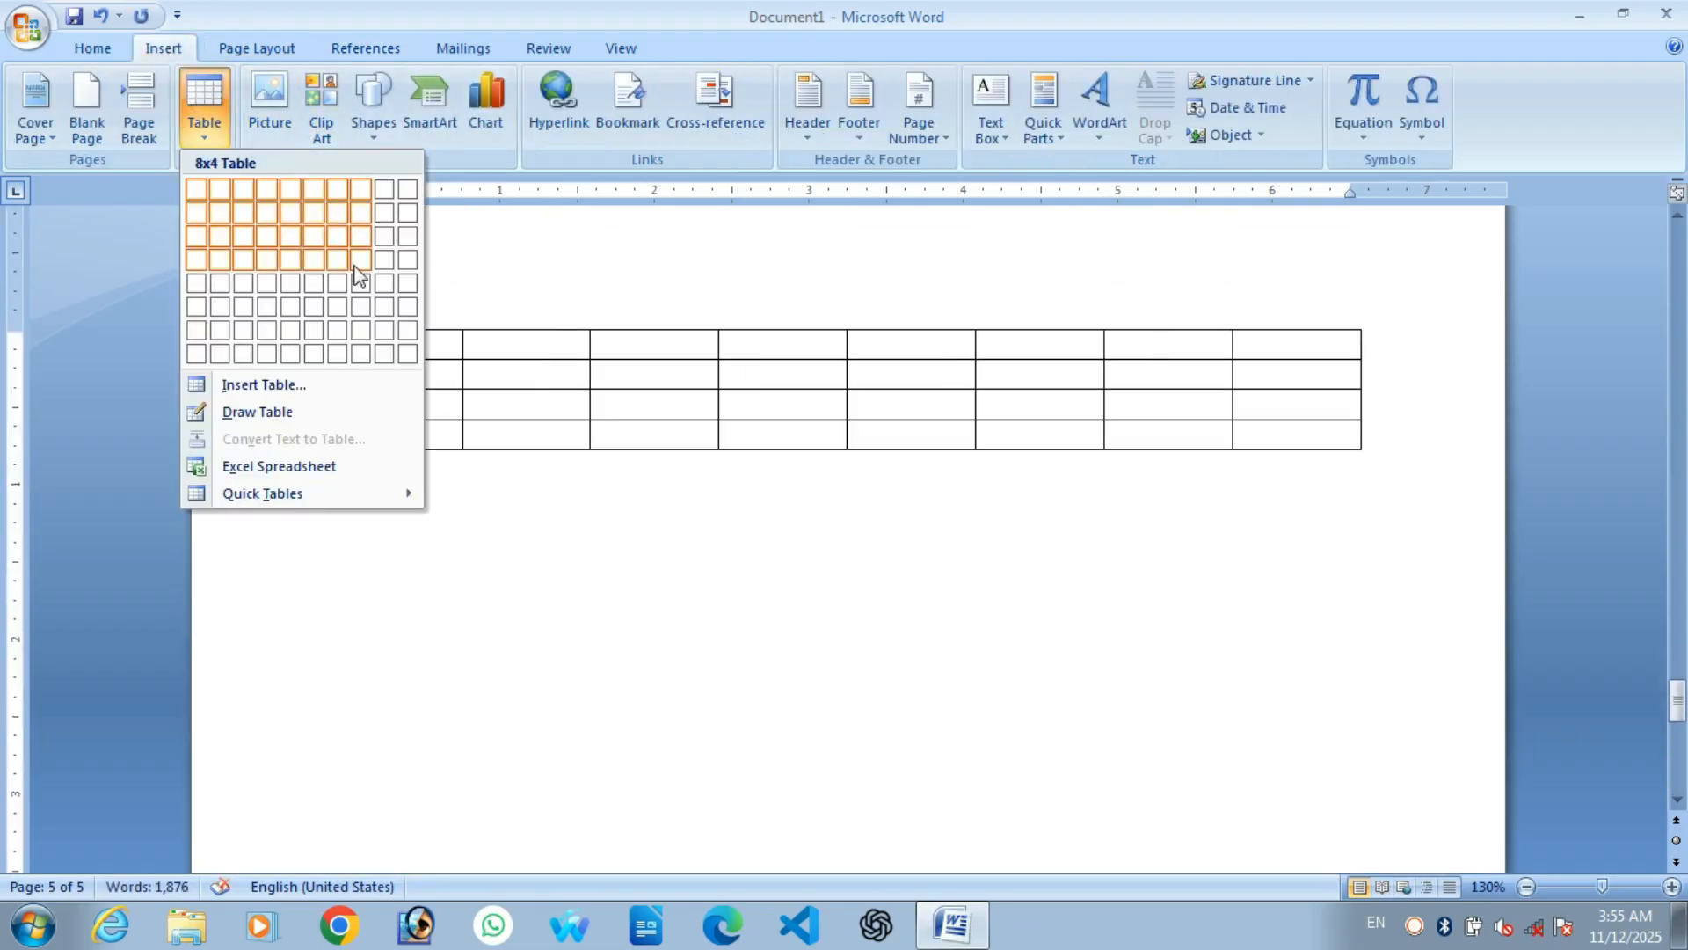
left_click(360, 275)
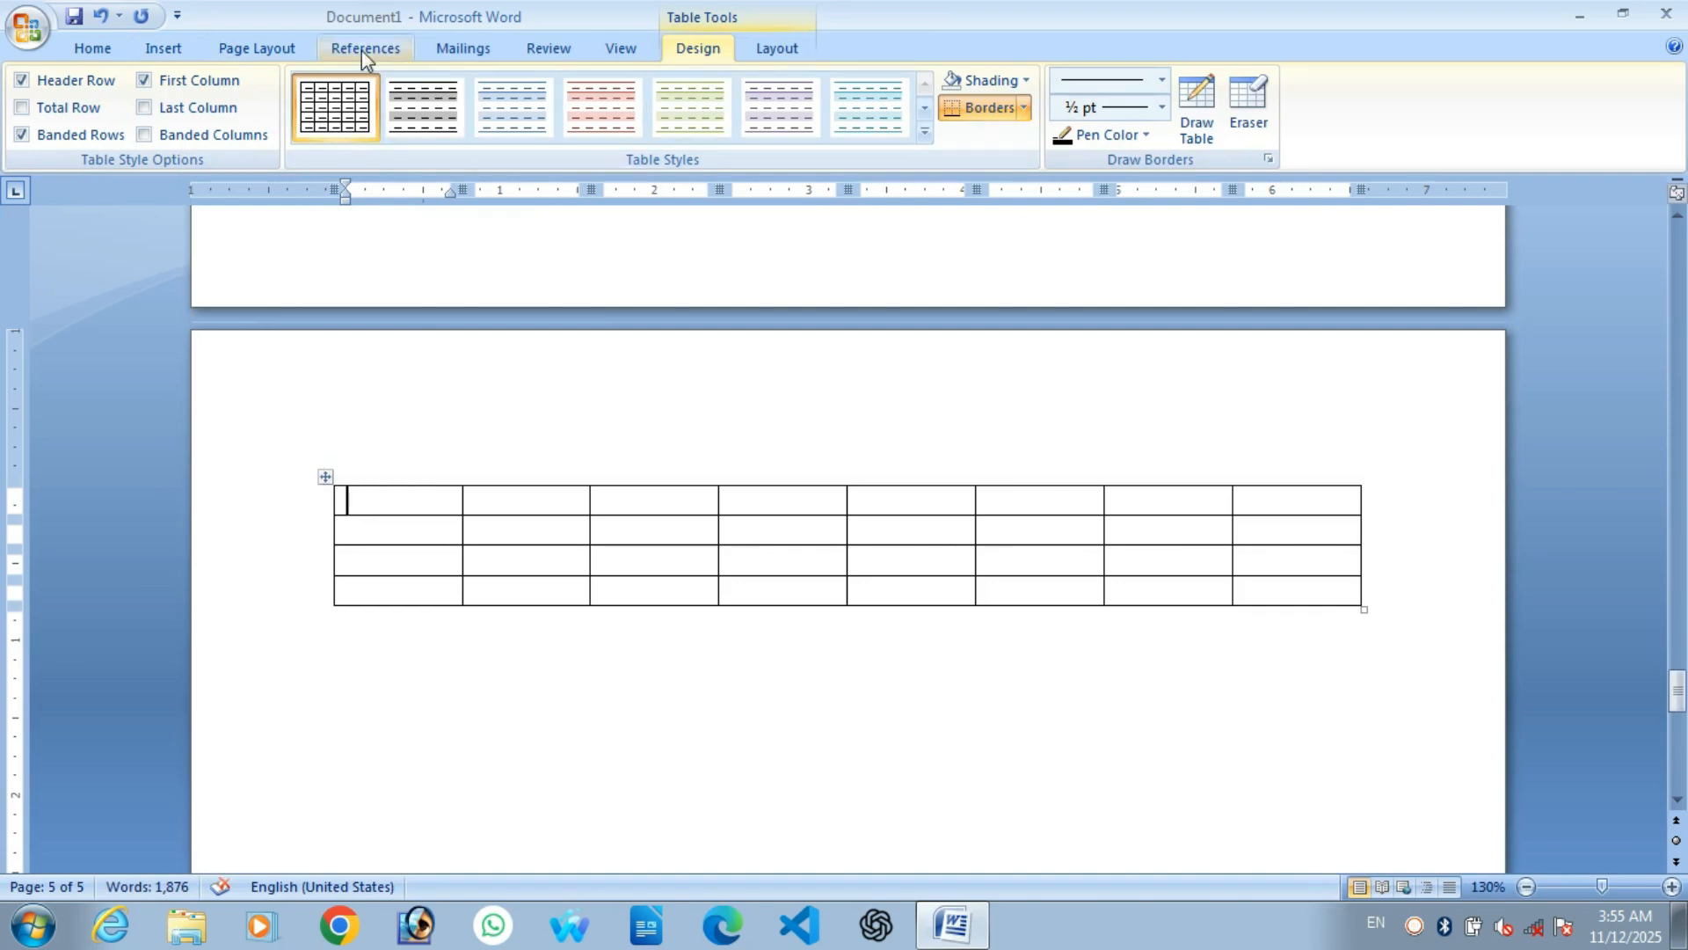
Caption the new table as "Table 2 item list" with the Table label, positioned above the selected item
left_click(361, 49)
left_click(678, 114)
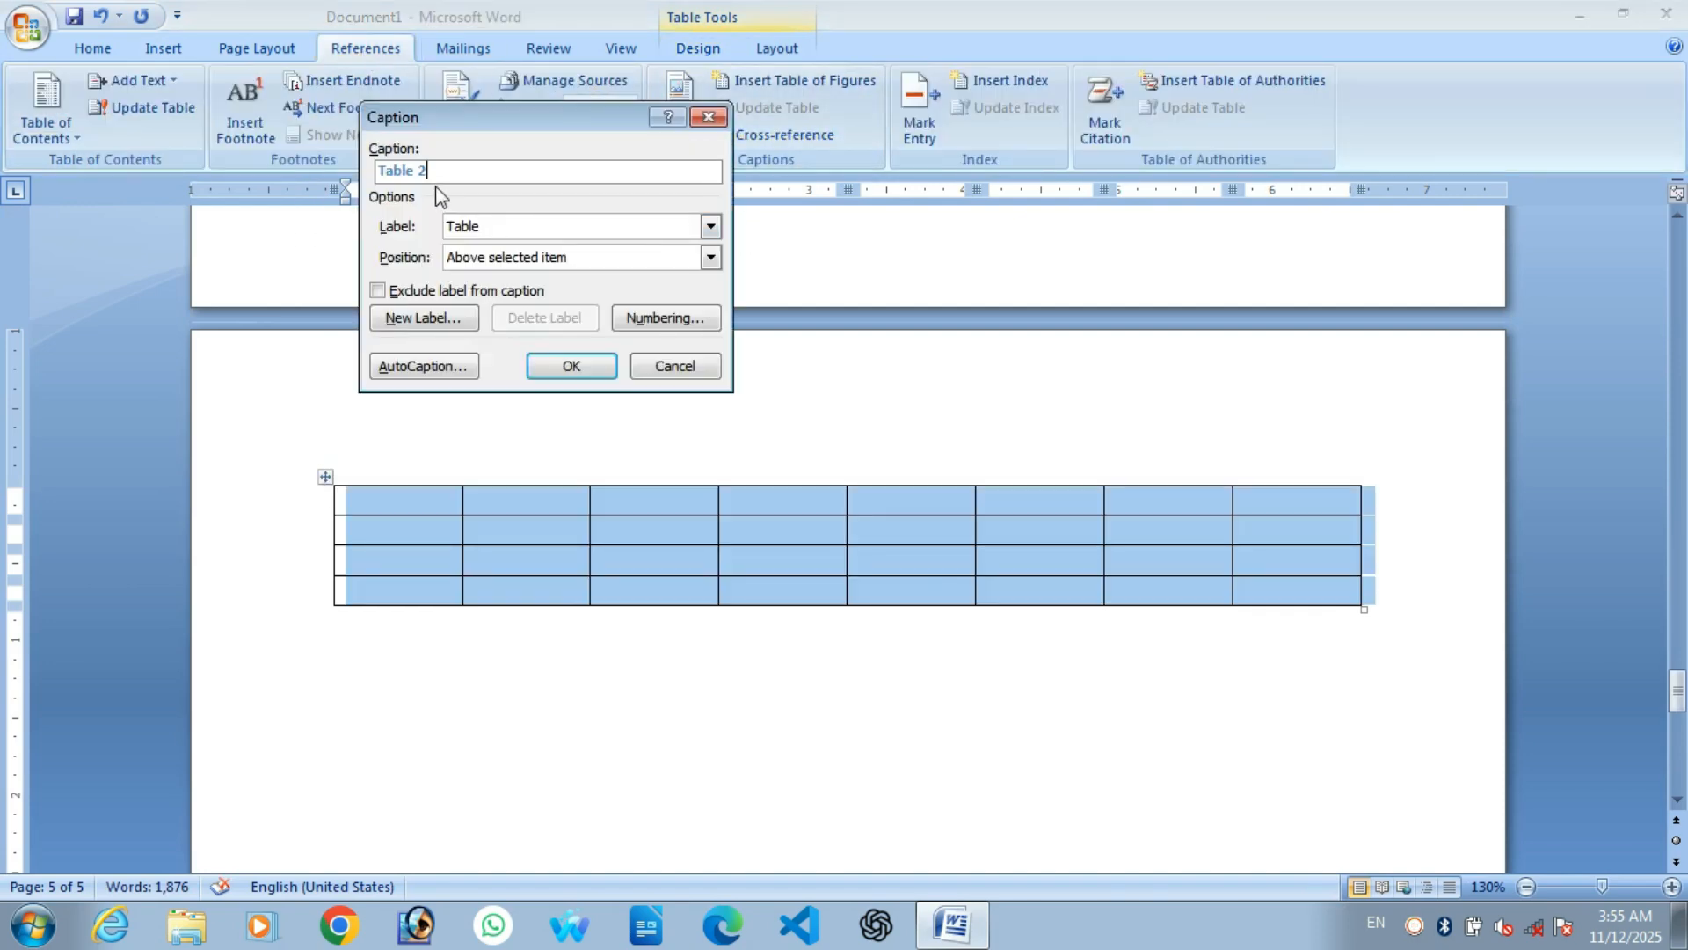
type("perso")
type("item")
left_click(570, 364)
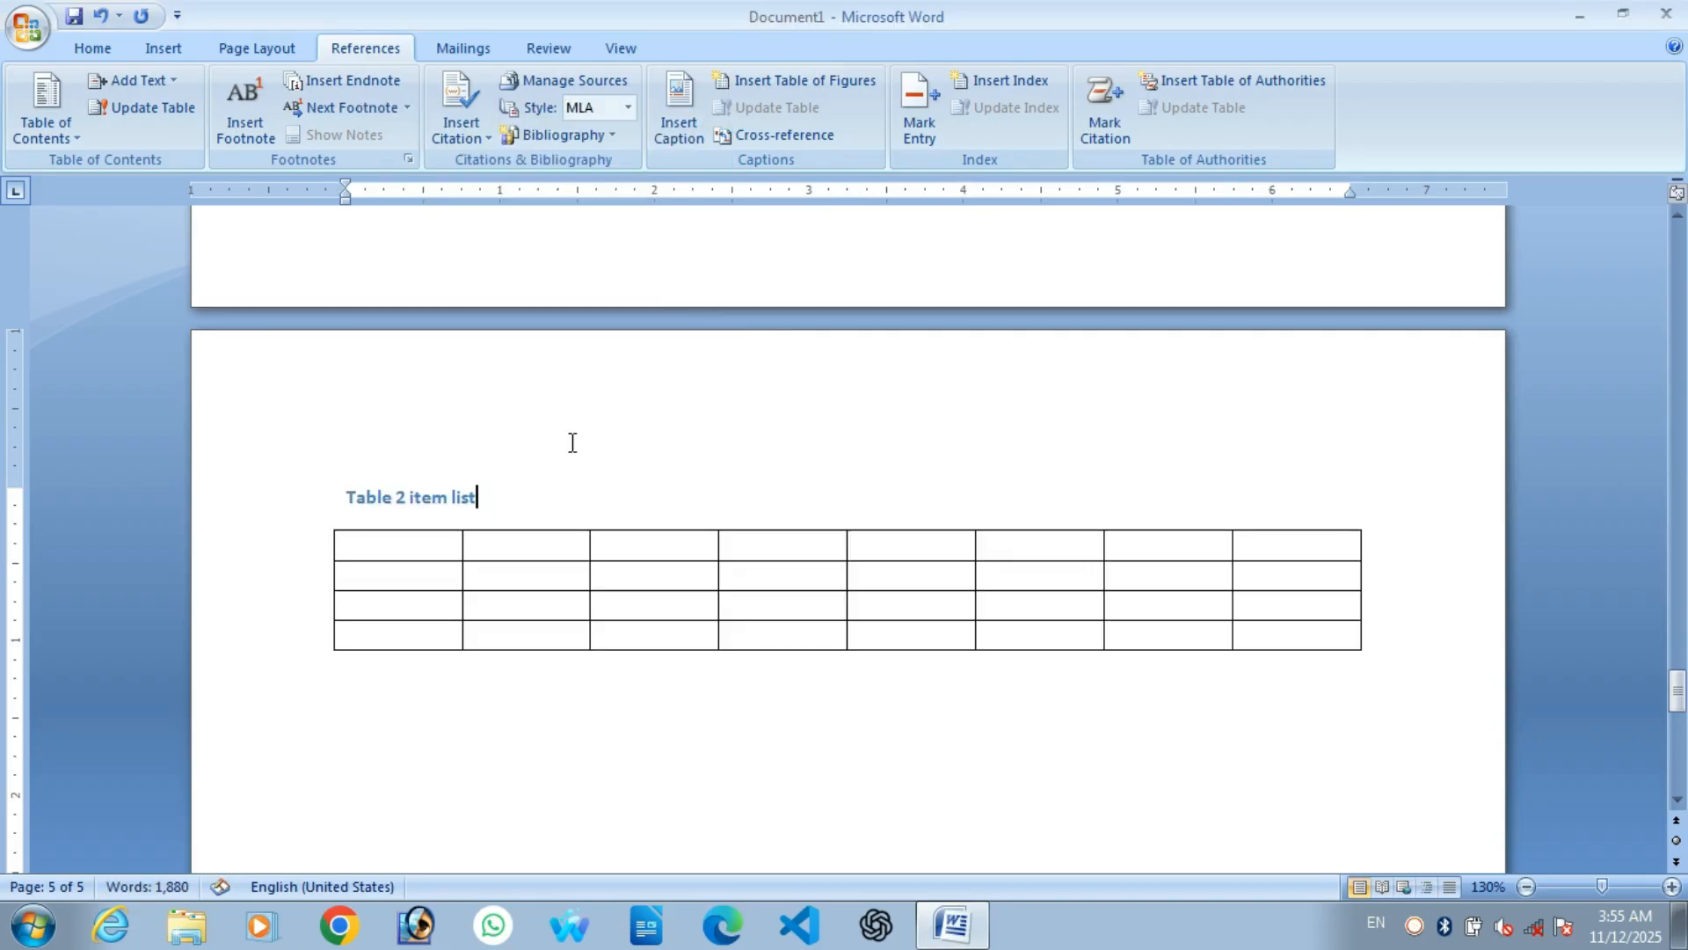
Update the entire table of figures for the Table captions on page 4 and follow its Table 2 item list entry
scroll(569, 445, "up", 6)
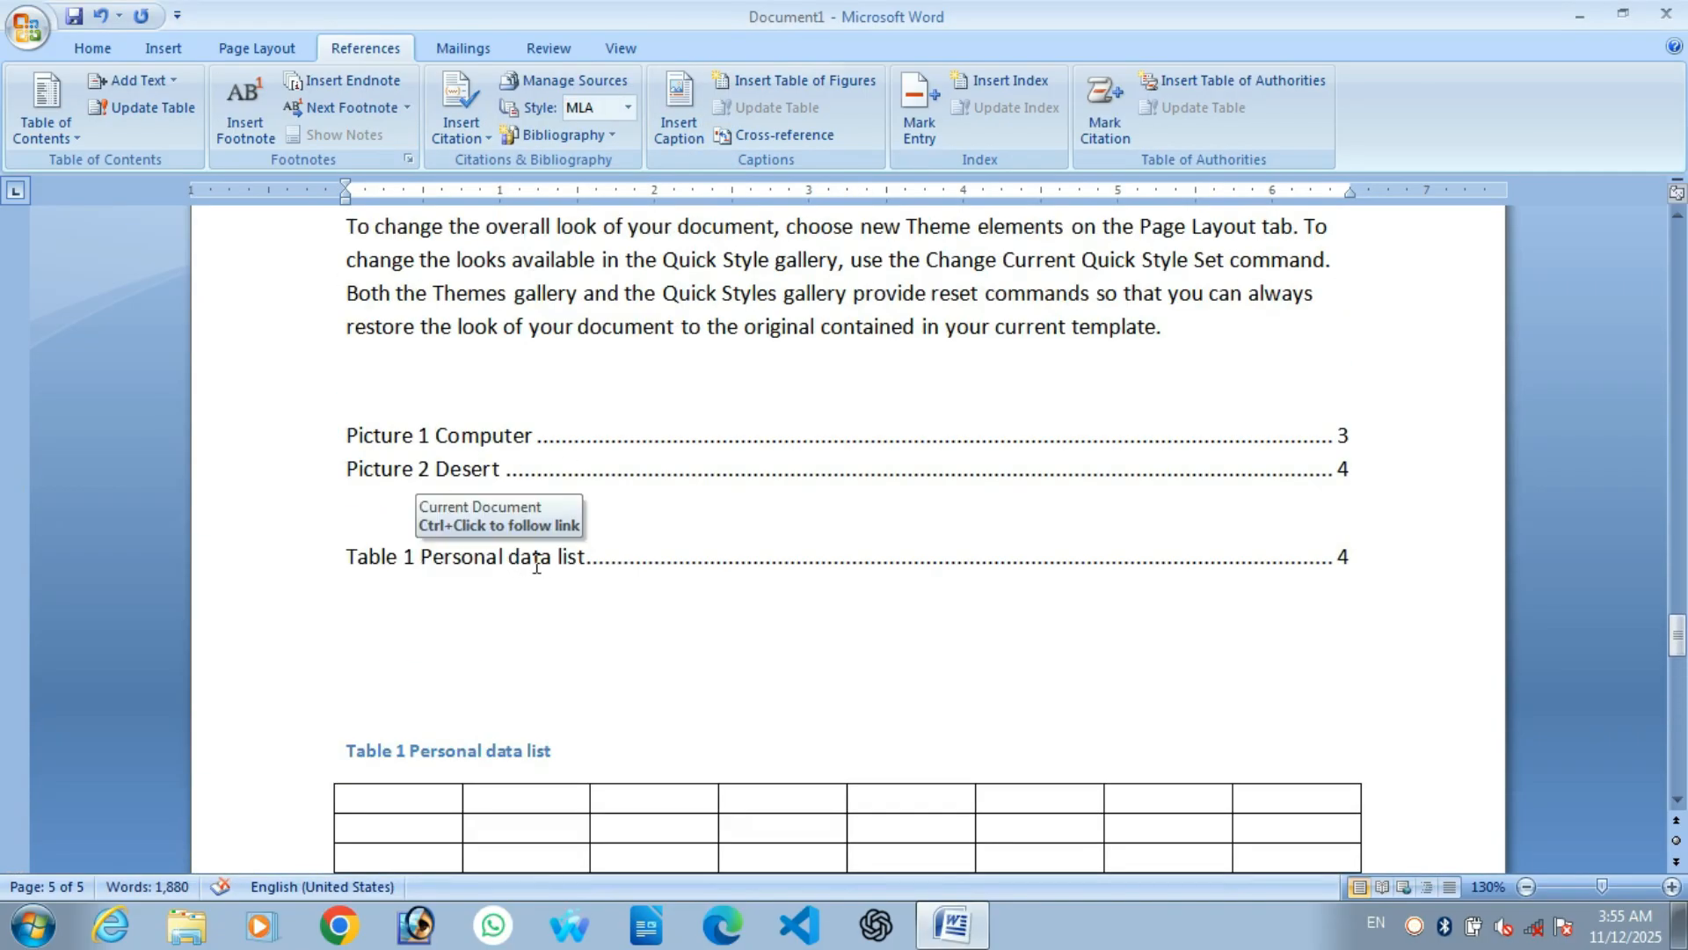
scroll(554, 686, "down", 10)
scroll(554, 686, "up", 7)
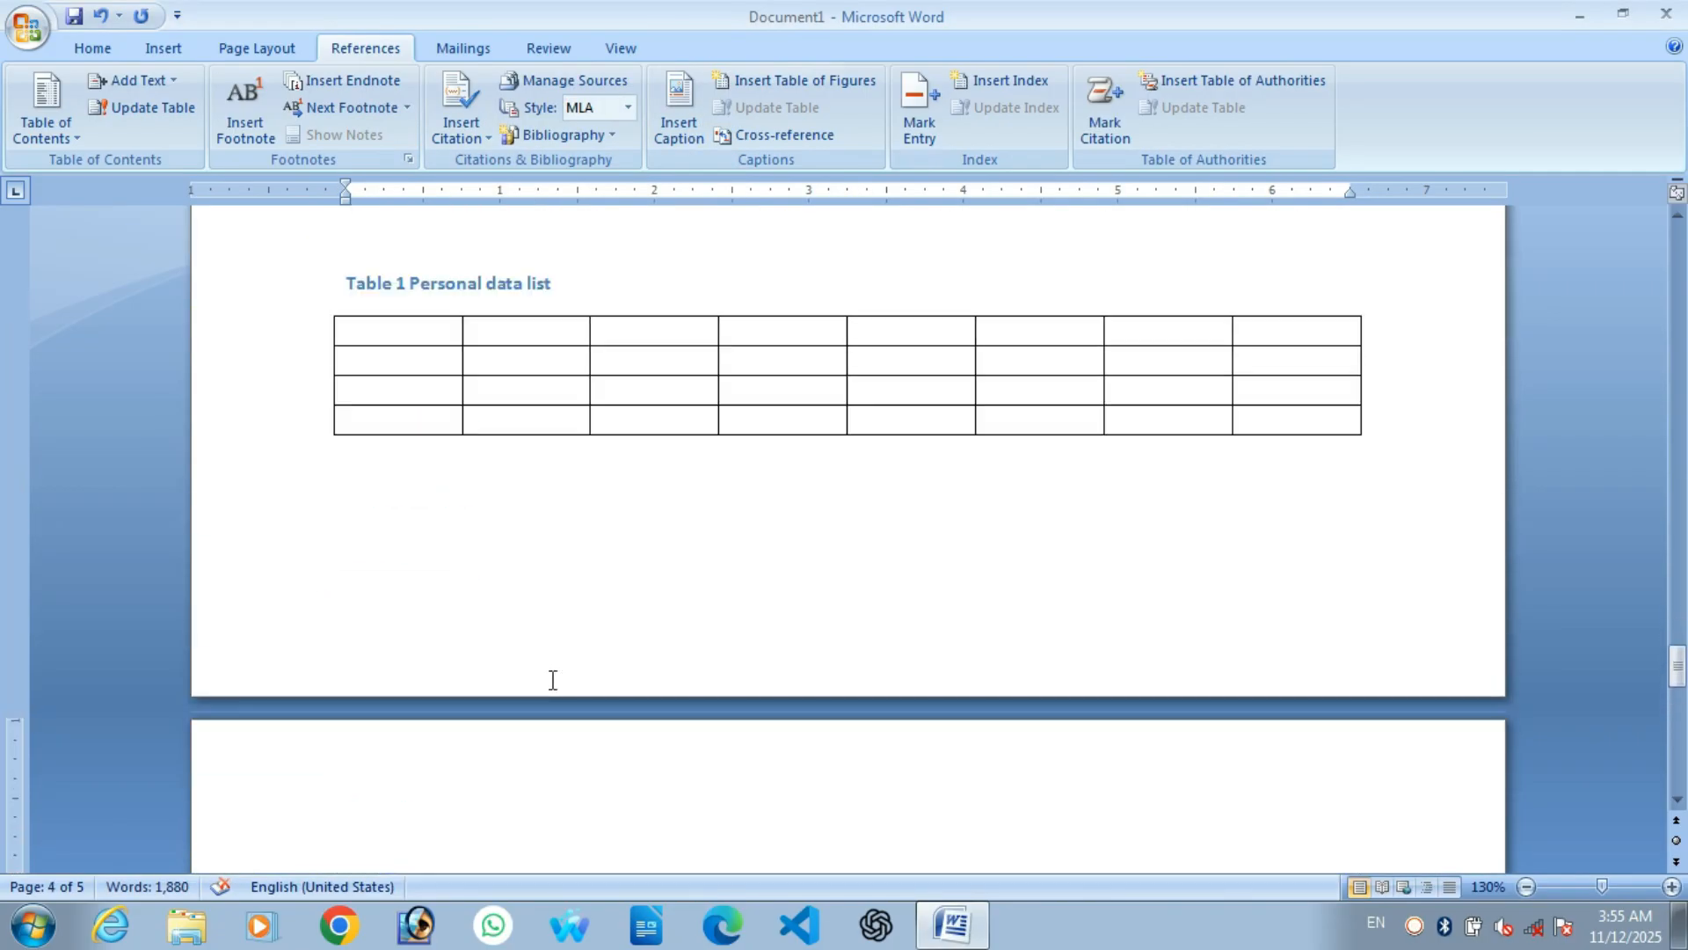
scroll(400, 551, "up", 4)
left_click(516, 484)
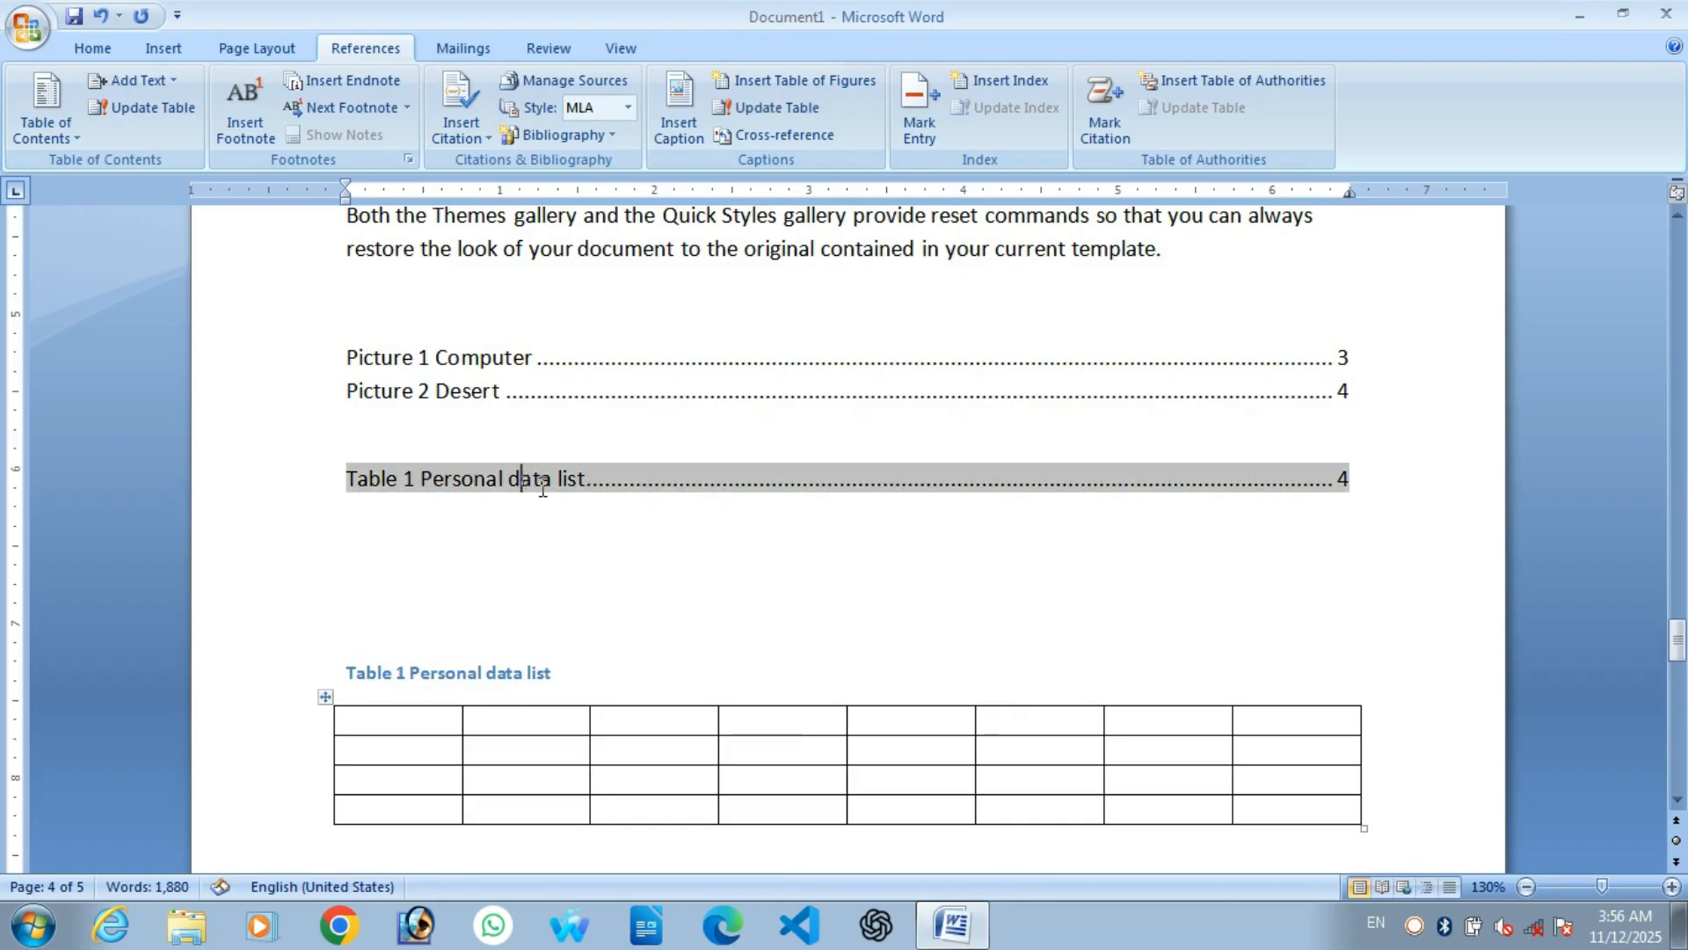
left_click(500, 565)
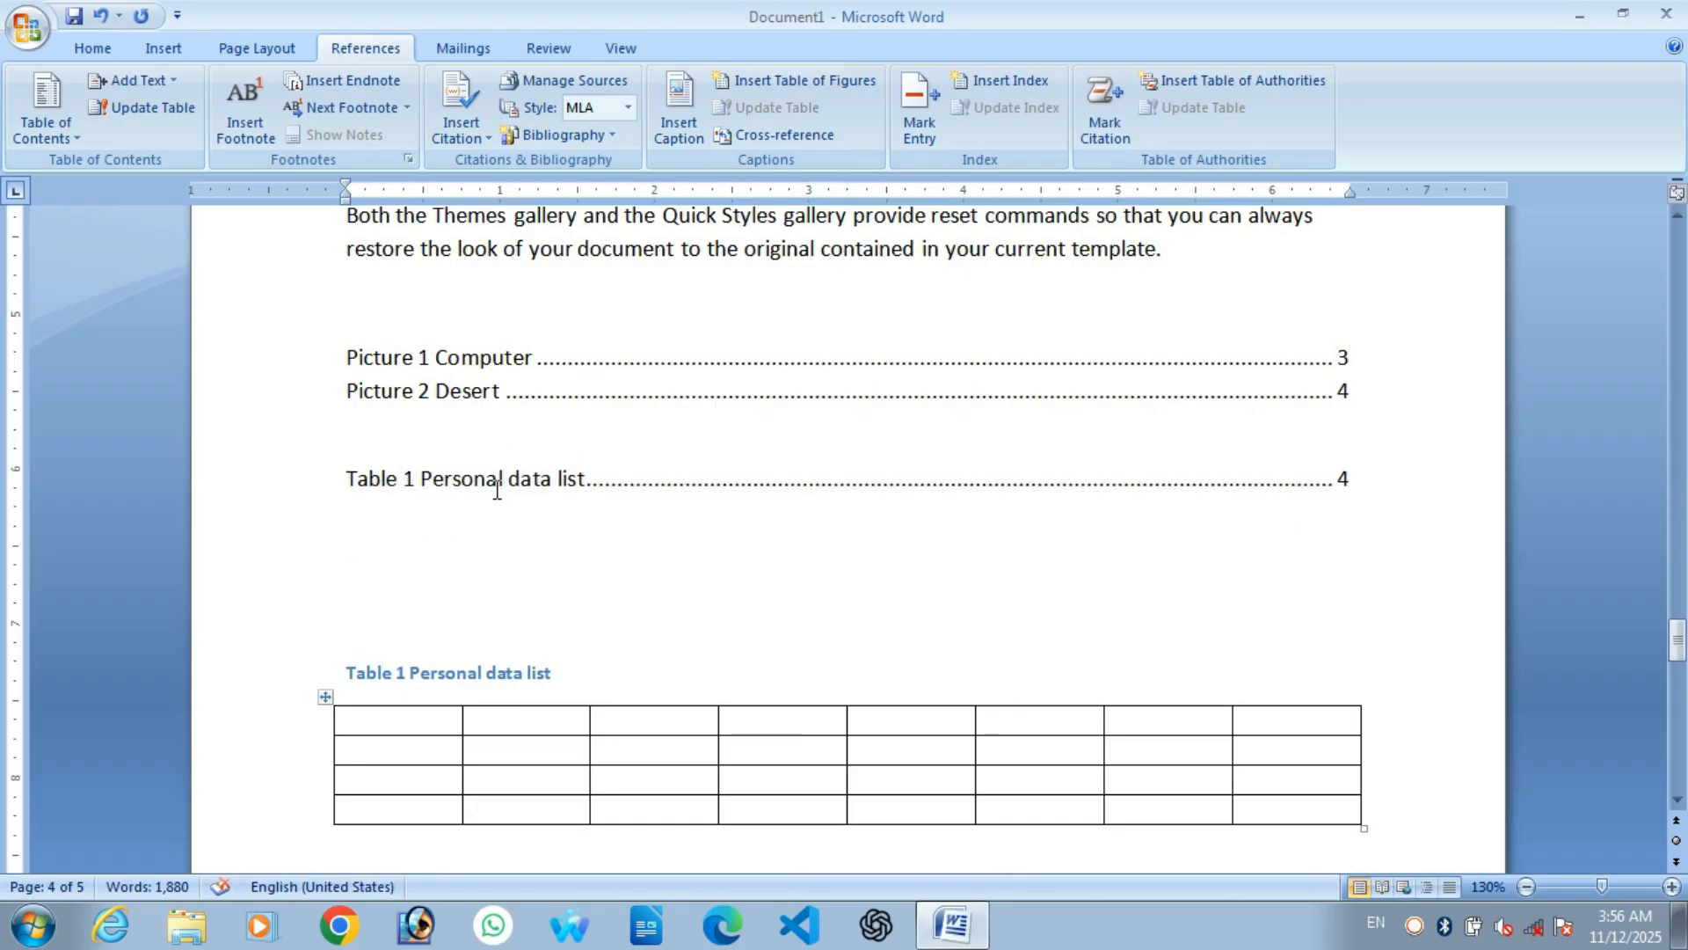
left_click(541, 477)
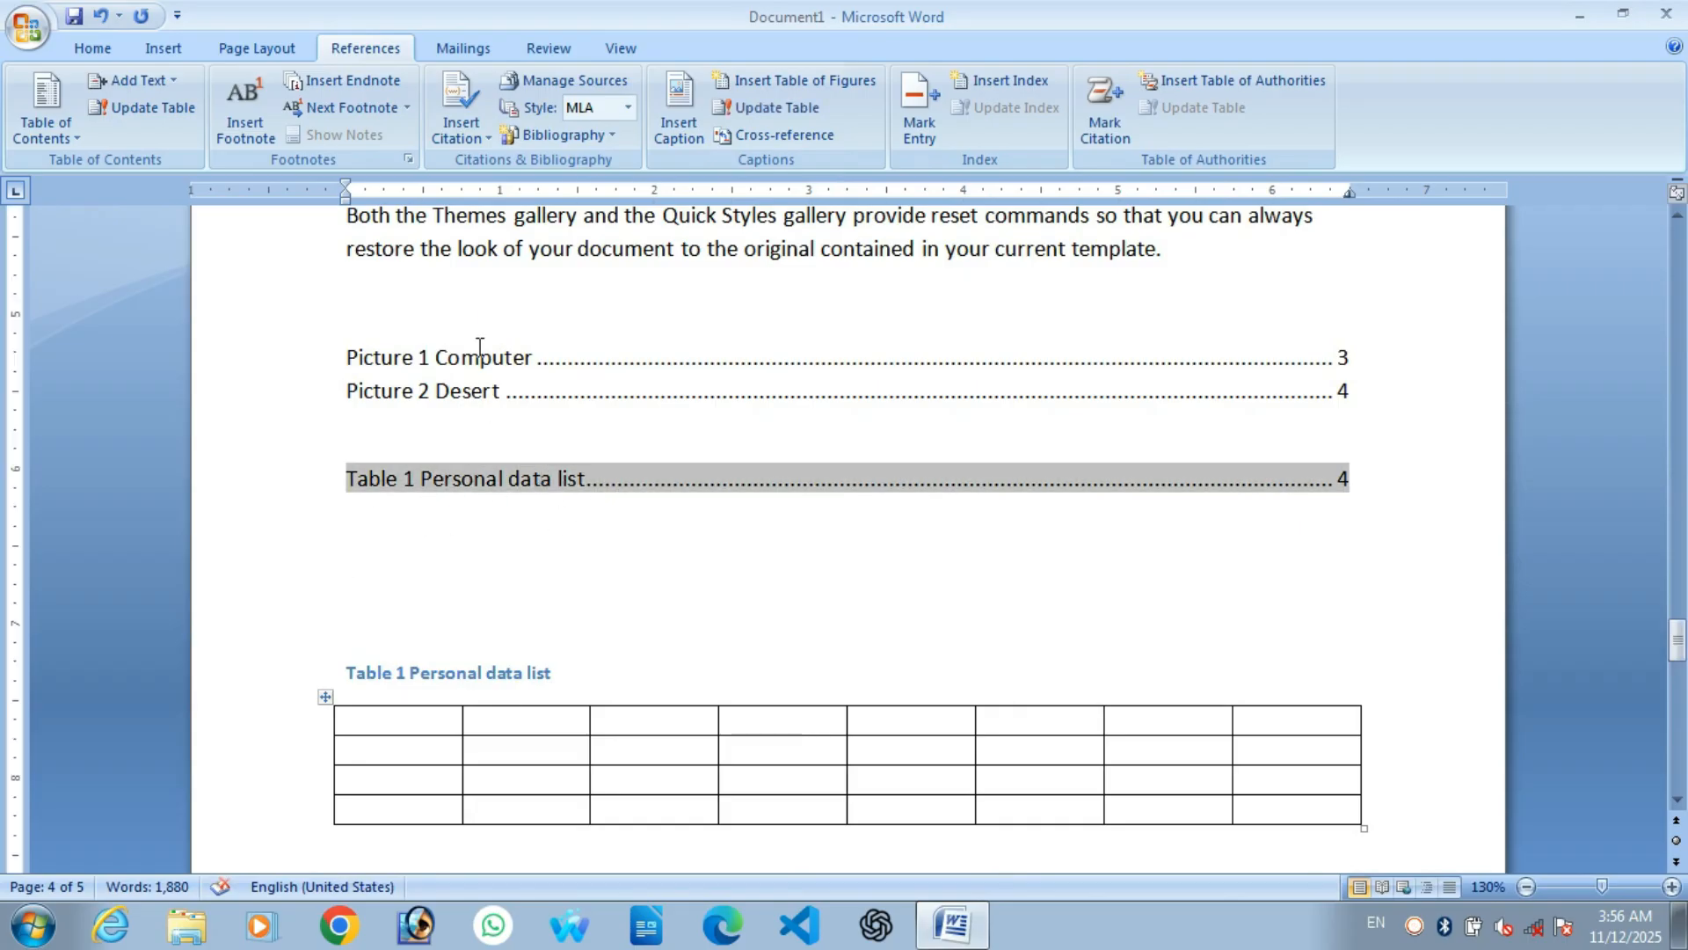
left_click(514, 359)
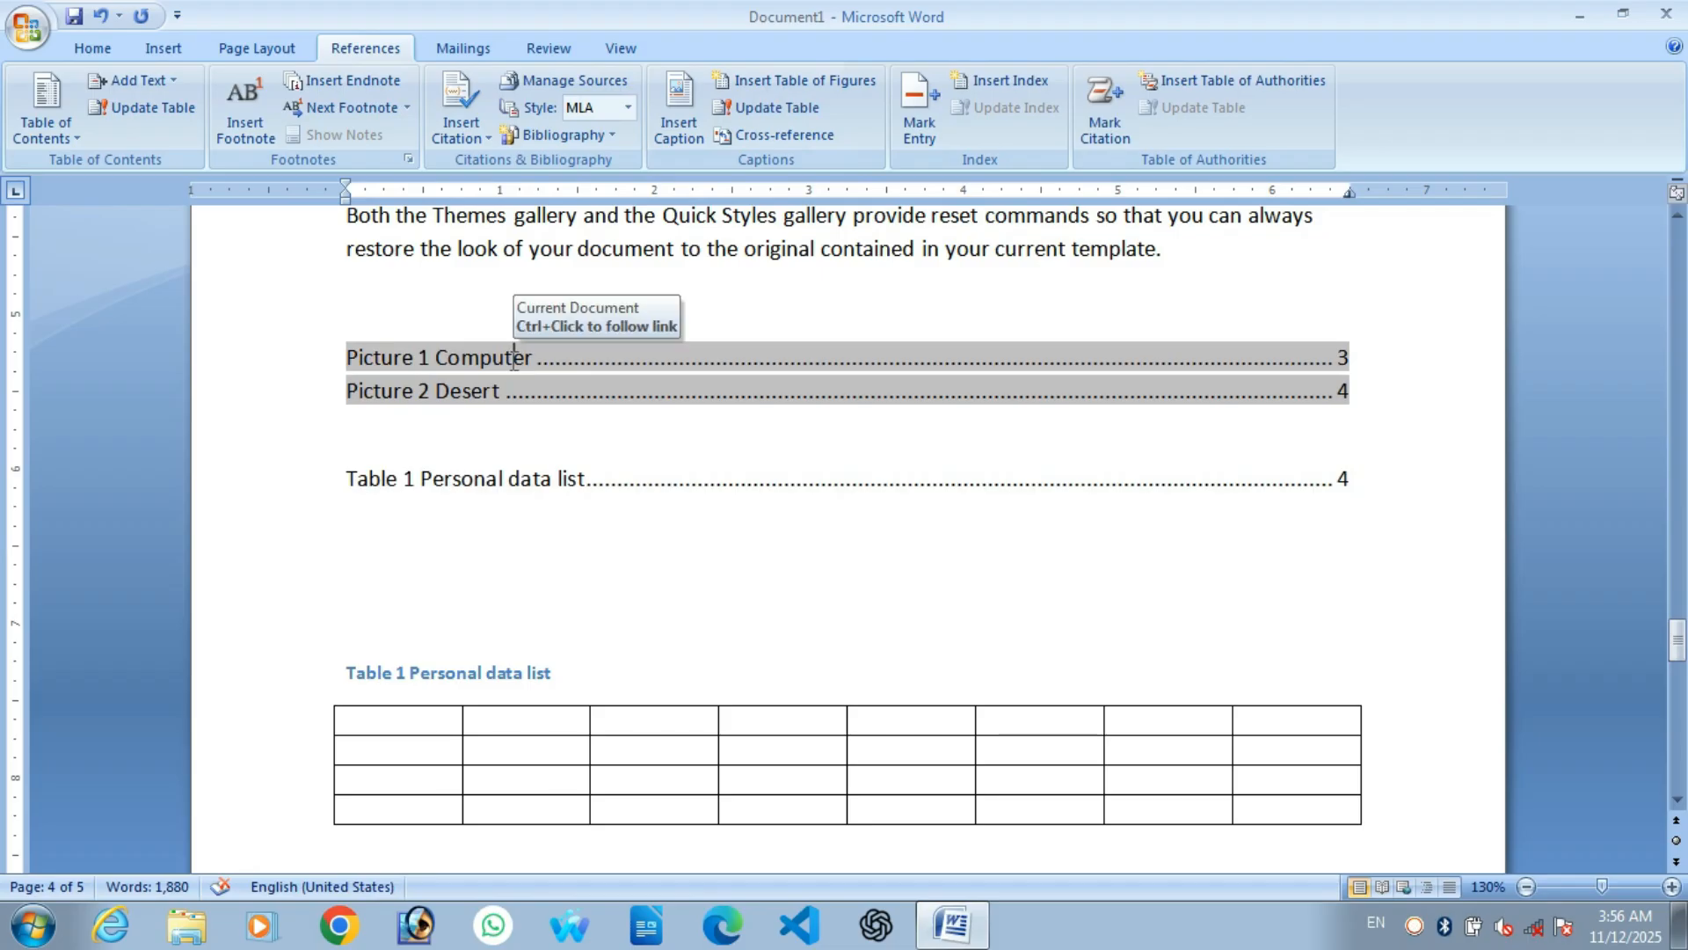
left_click(552, 477)
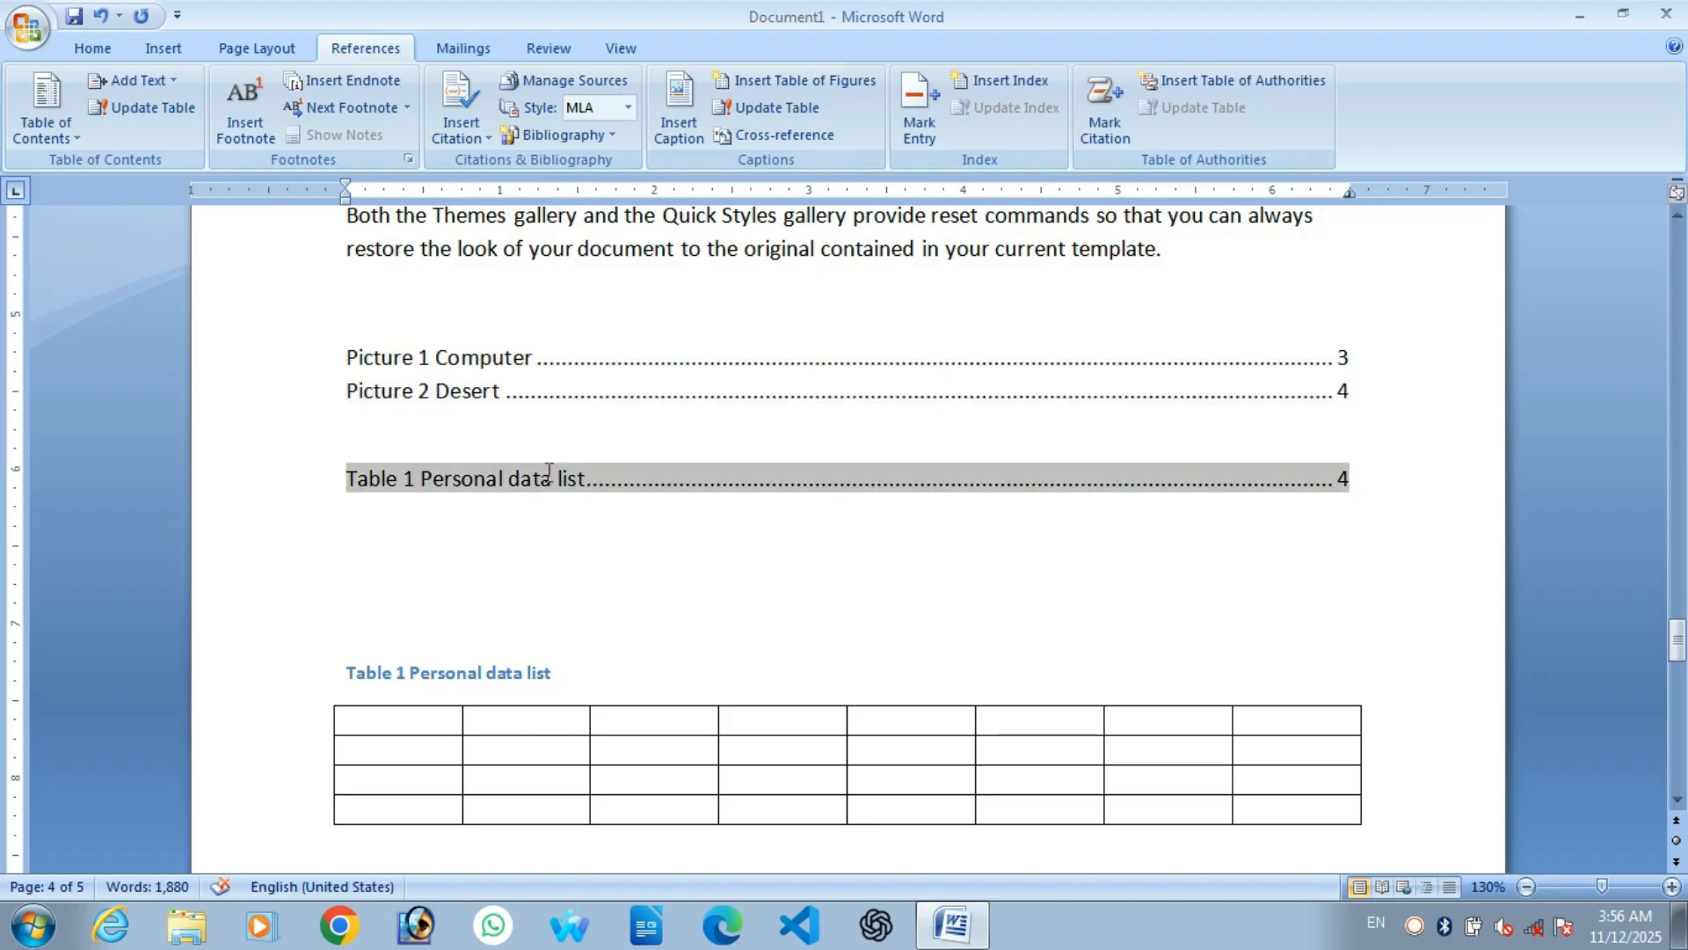
left_click(766, 107)
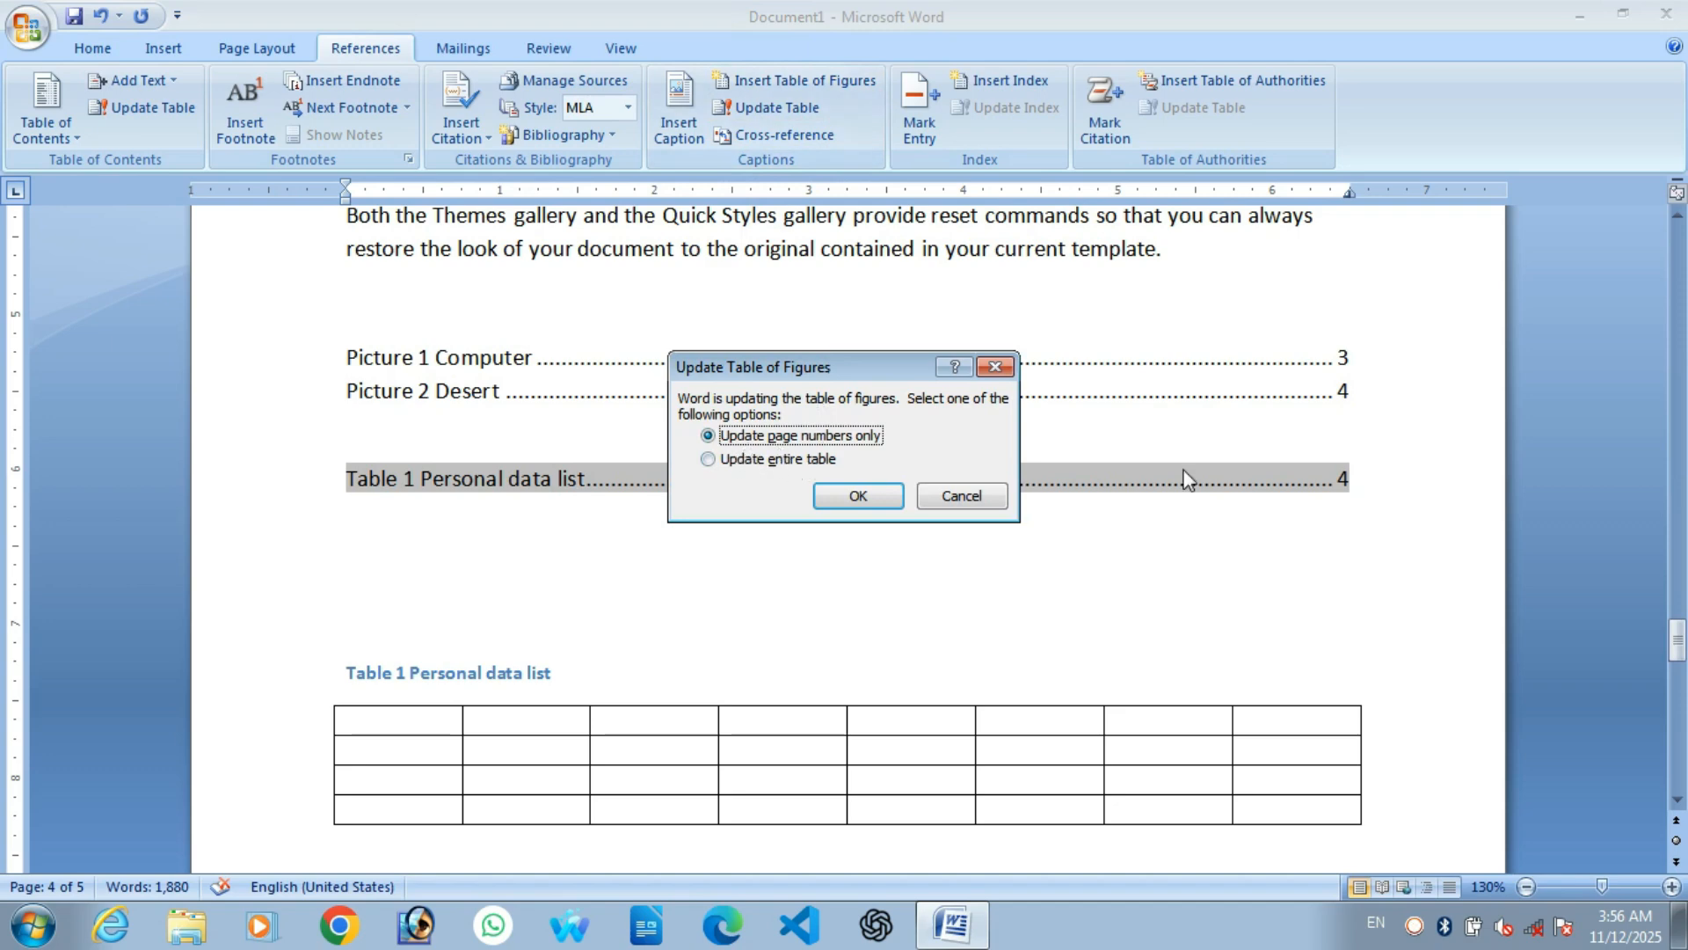
left_click(800, 463)
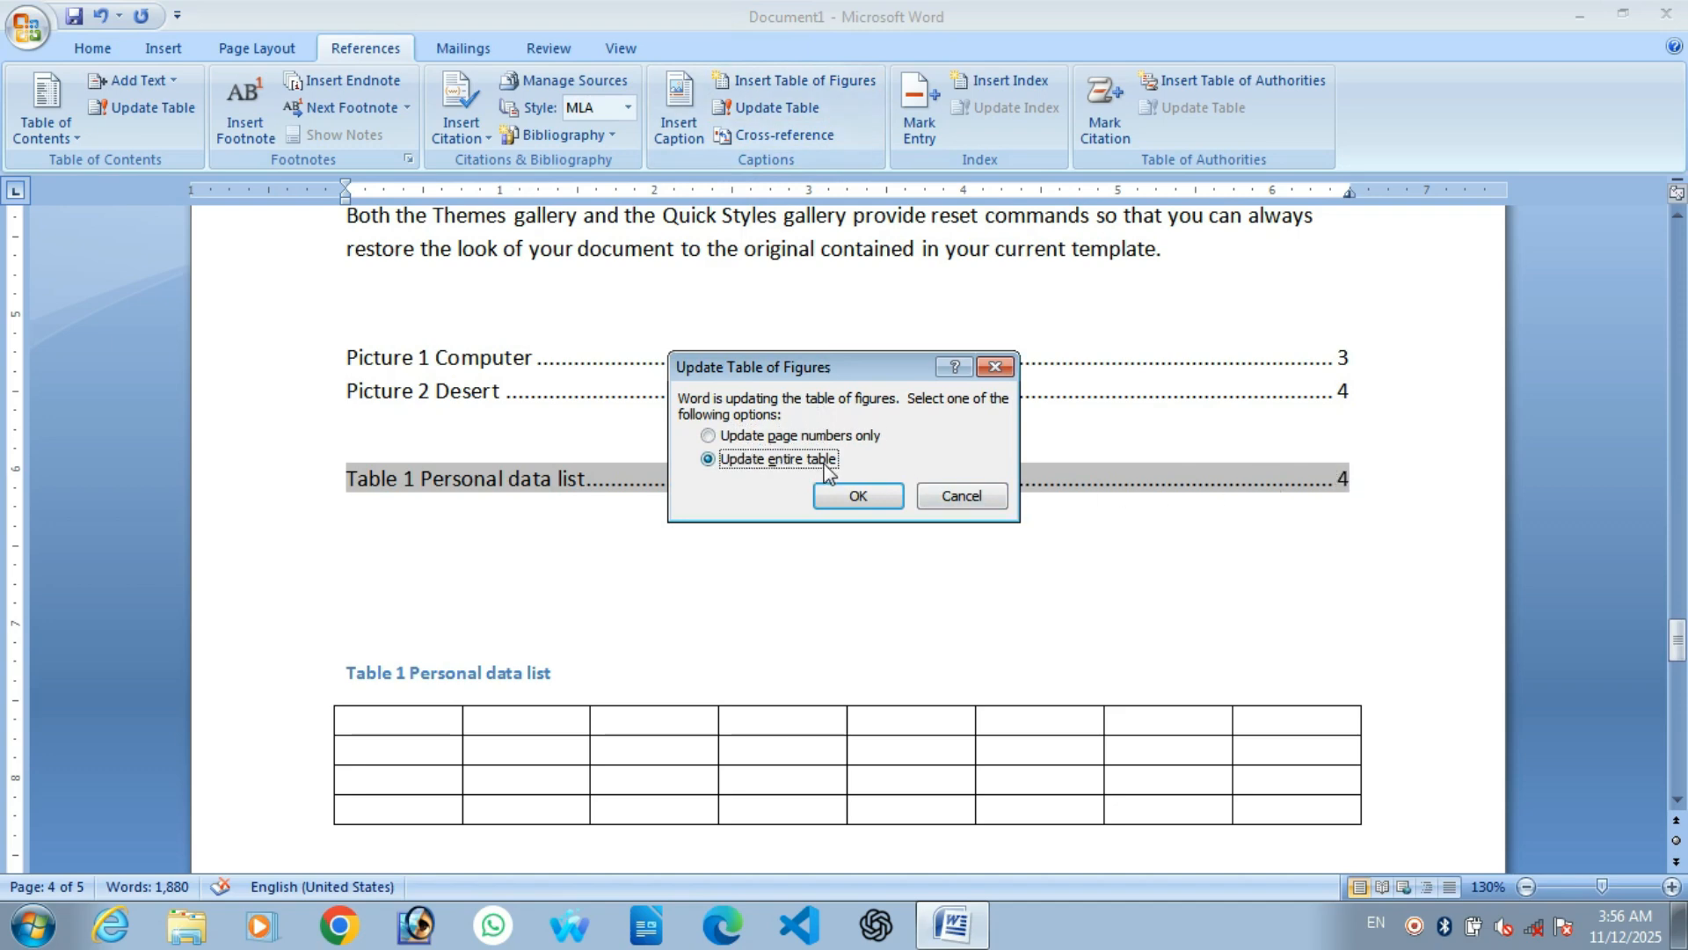
left_click(858, 497)
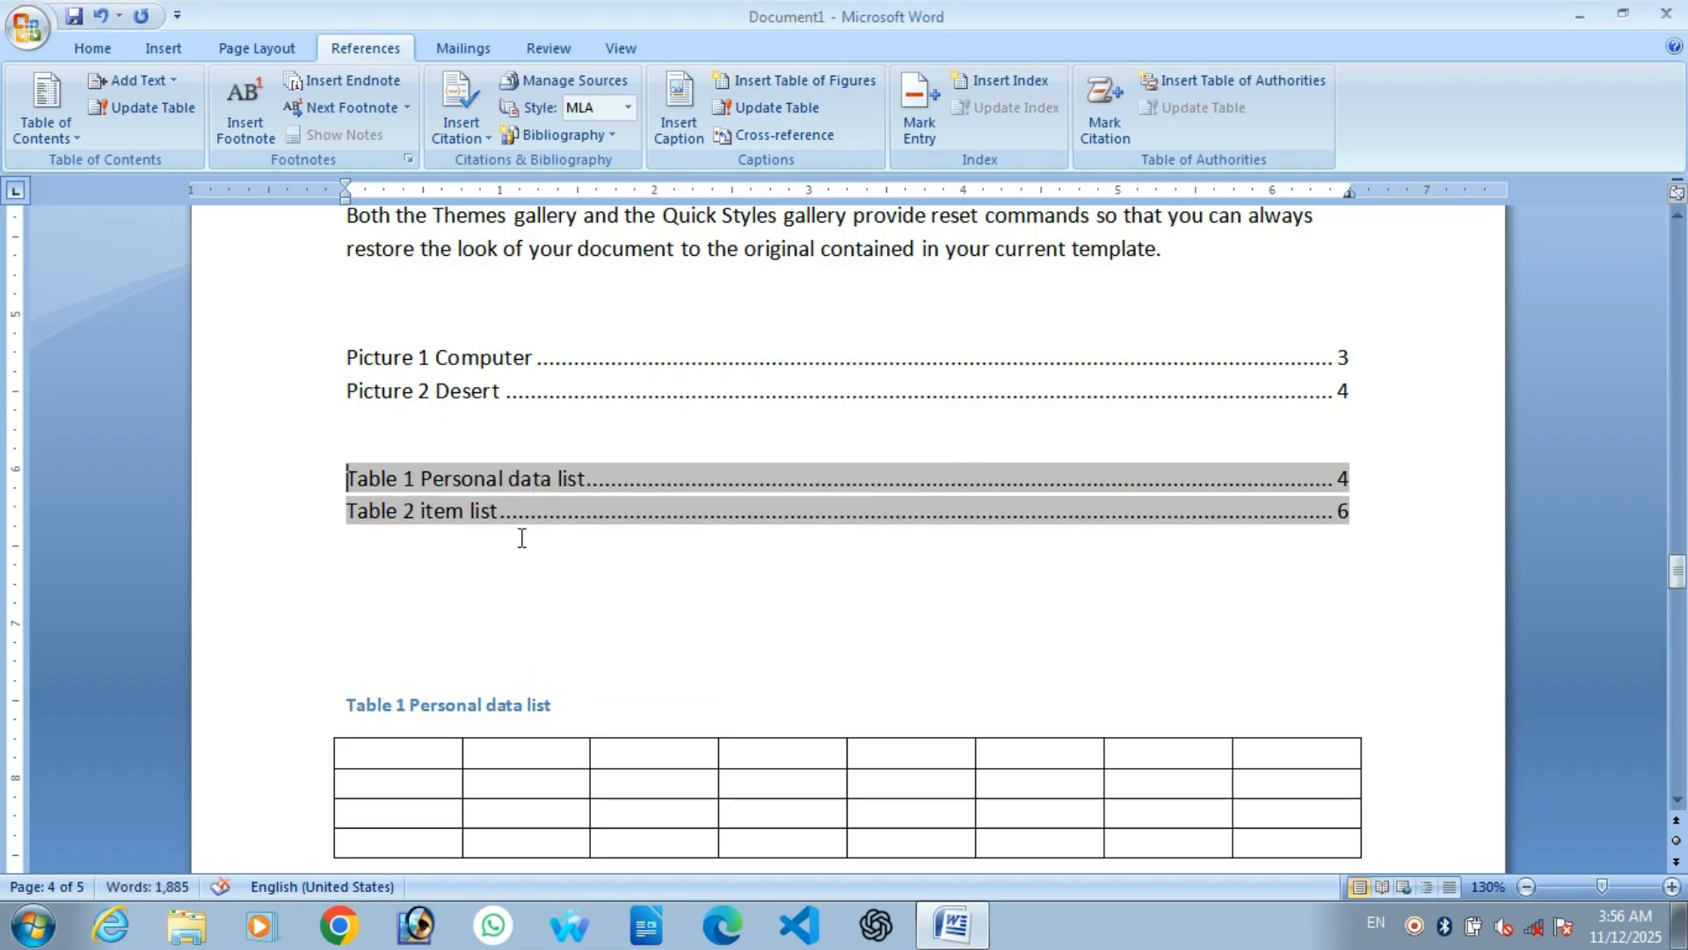
left_click(553, 520, "ctrl")
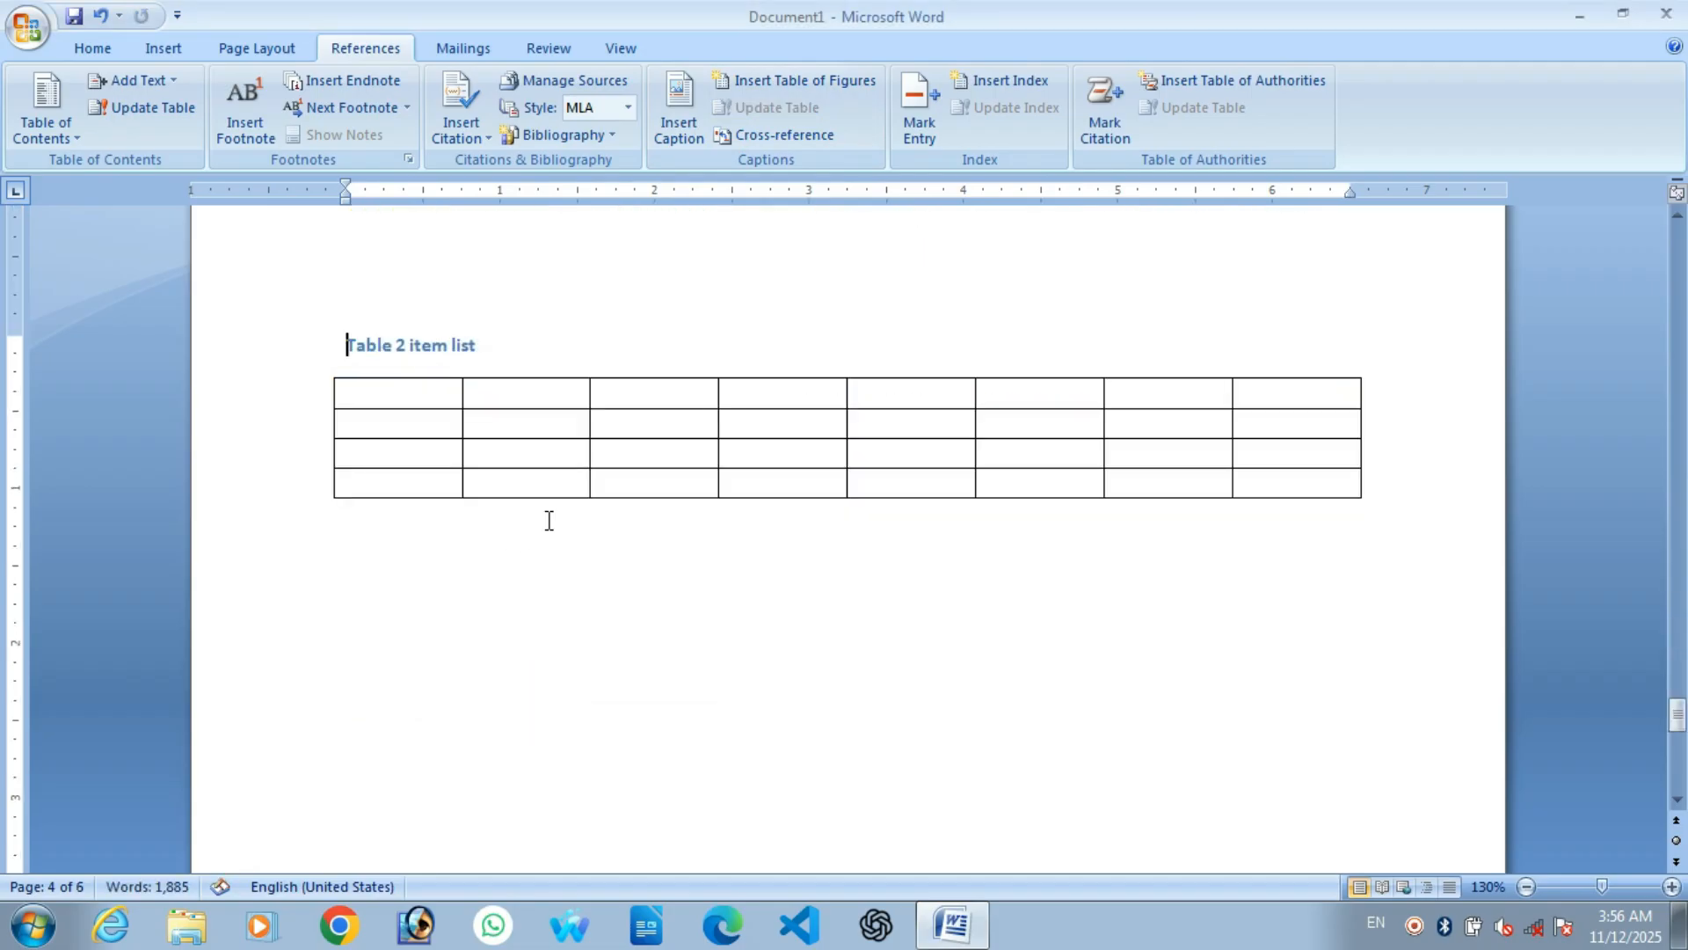
Examine the cross-reference options for the Heading reference type at the start of the document, without inserting a reference
scroll(548, 521, "up", 5)
scroll(549, 521, "up", 5)
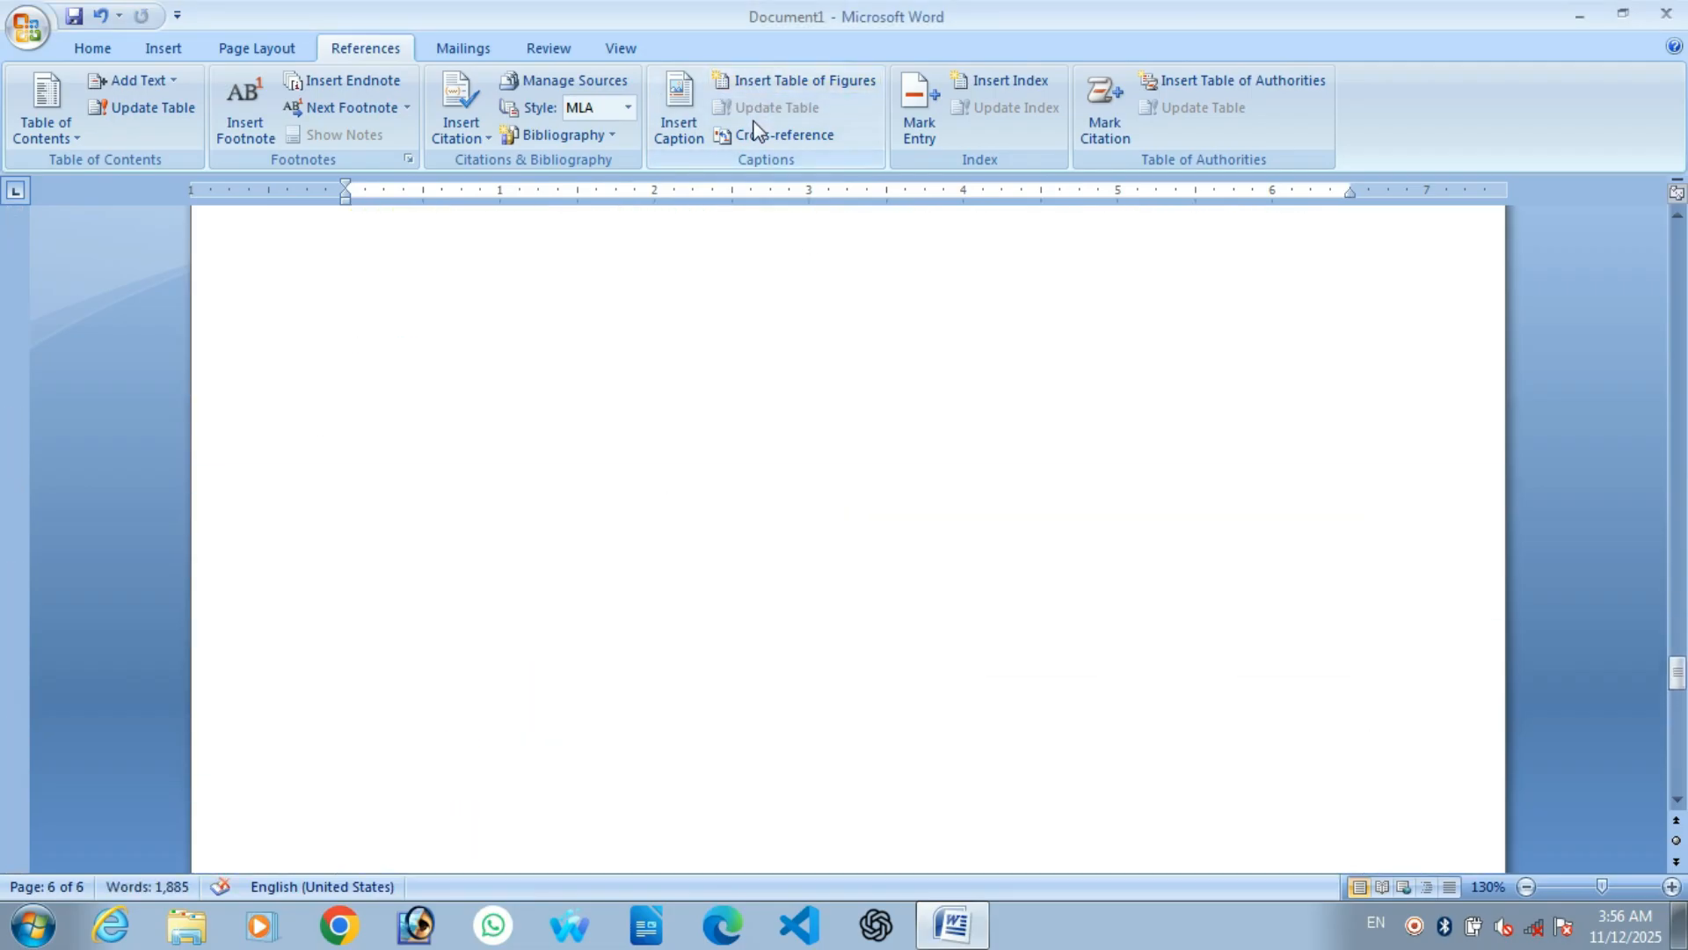
scroll(705, 339, "up", 5)
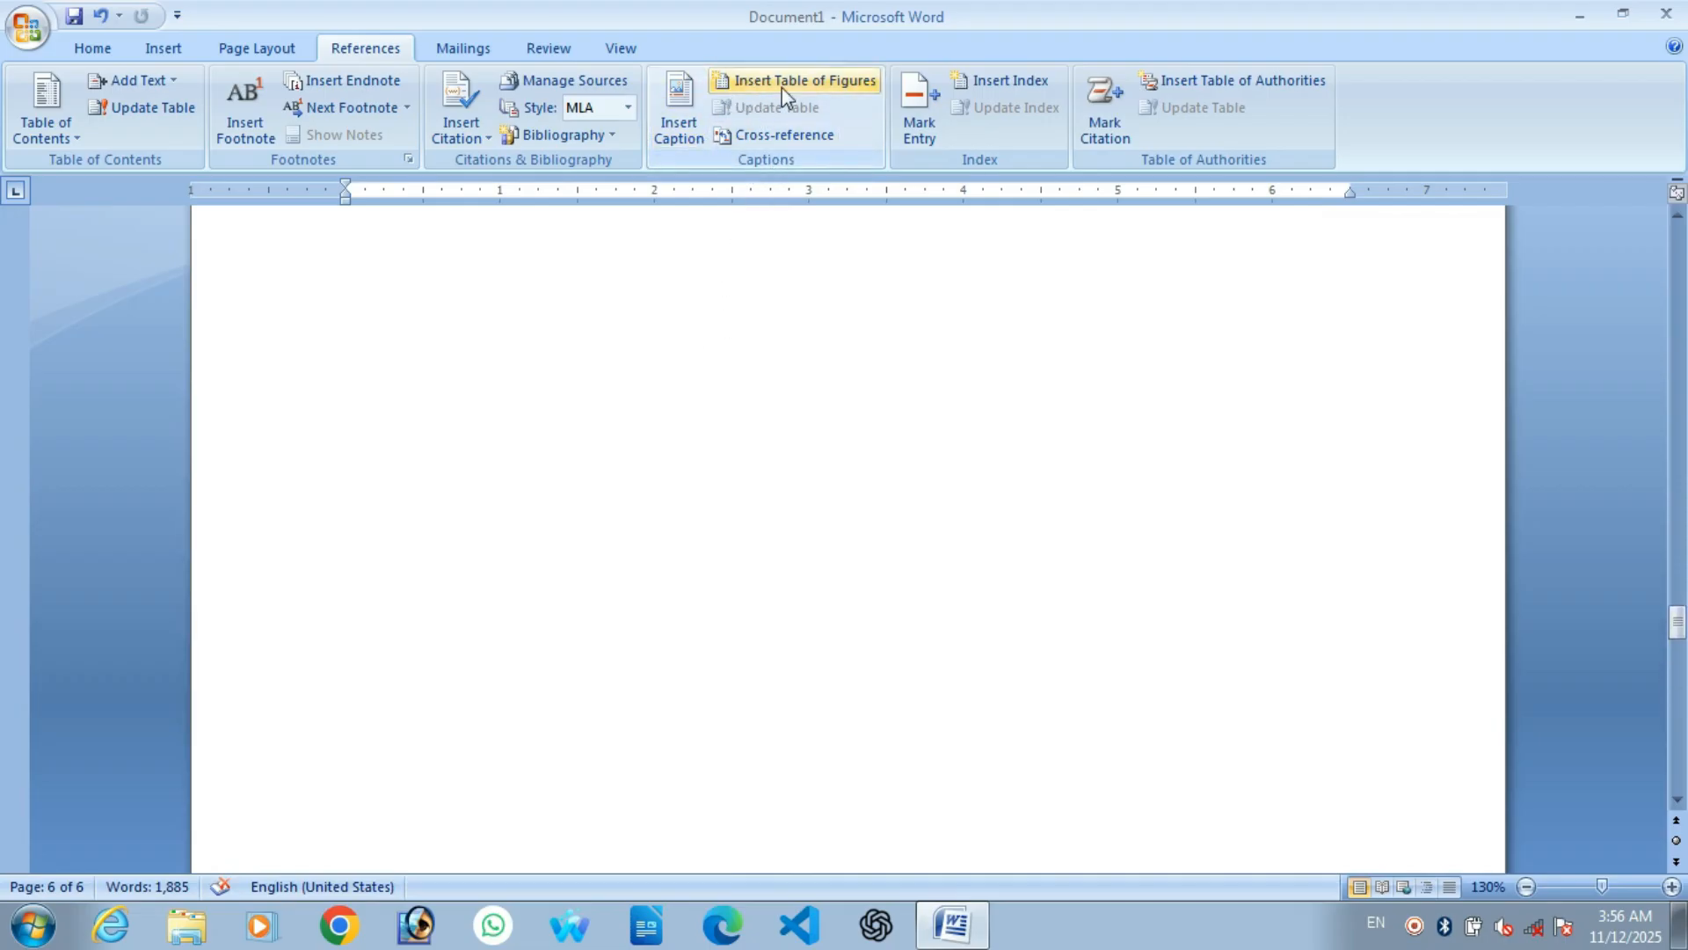
scroll(840, 402, "up", 3)
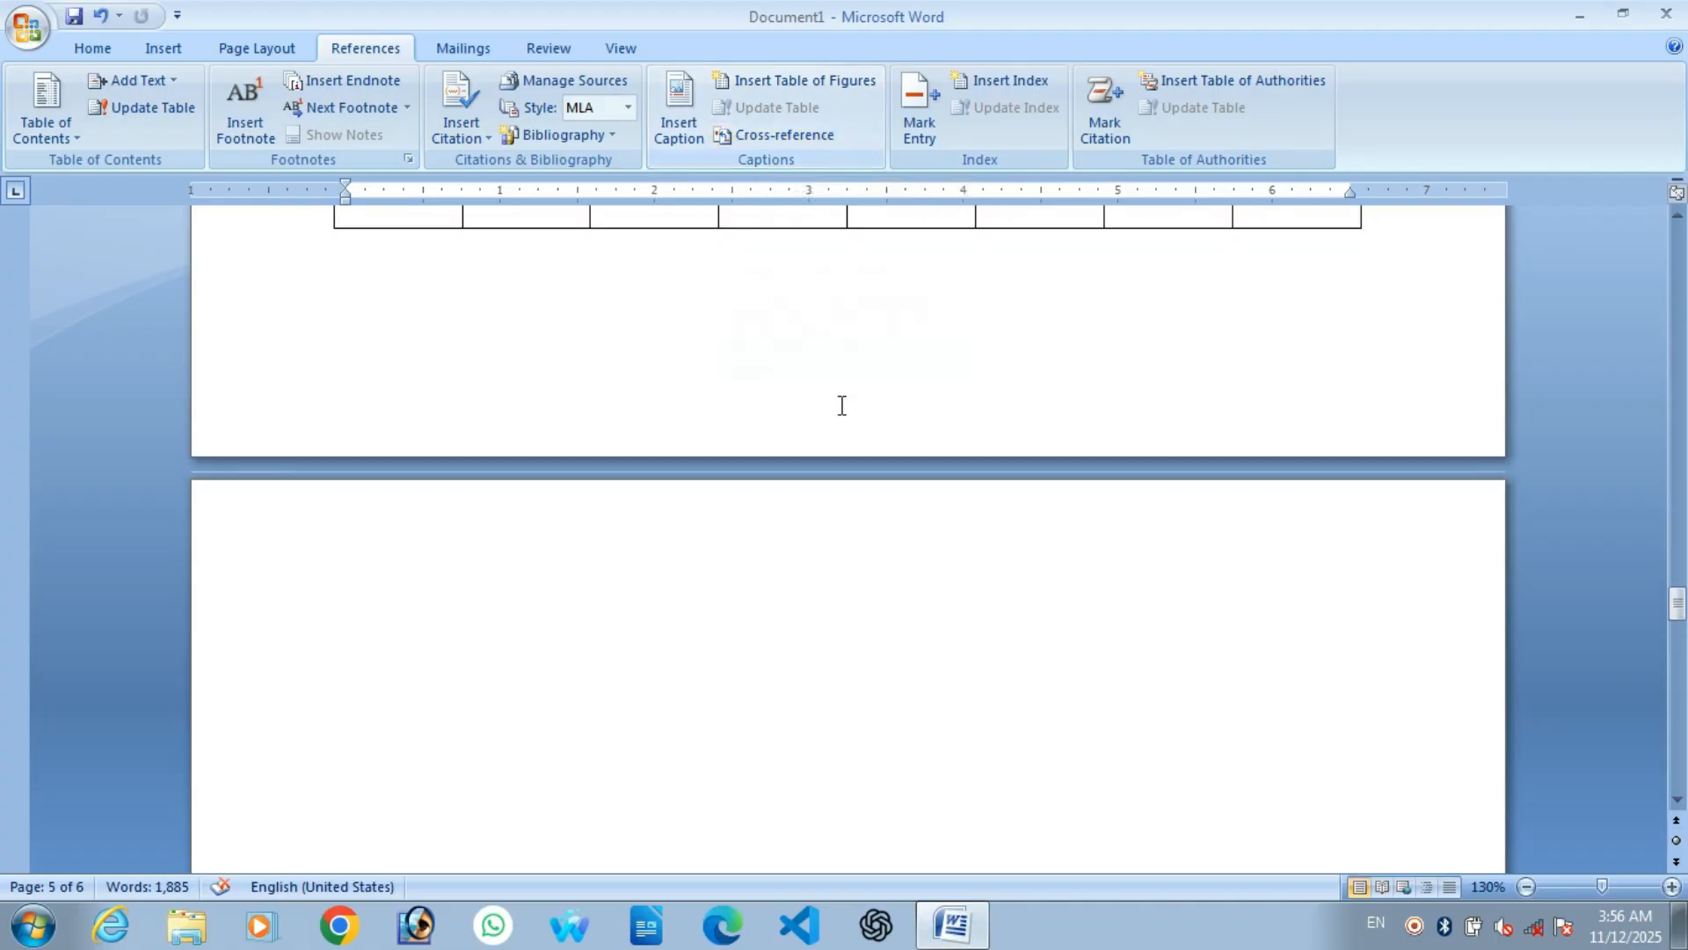
left_click_drag(1677, 602, 1675, 230)
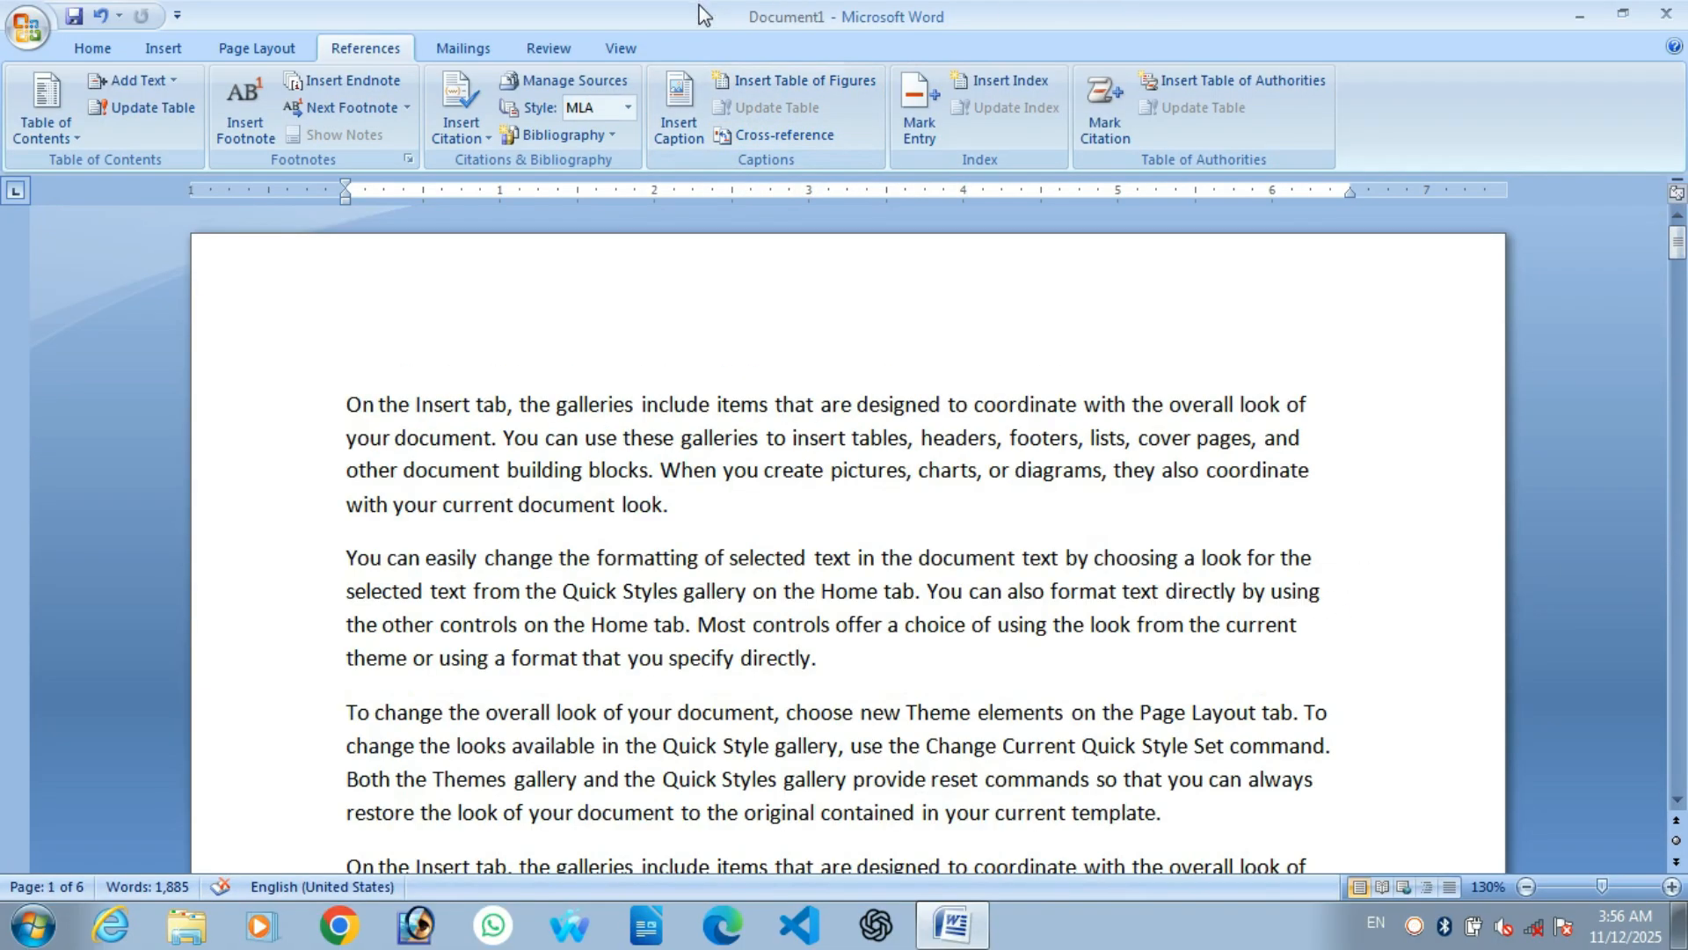
left_click(183, 51)
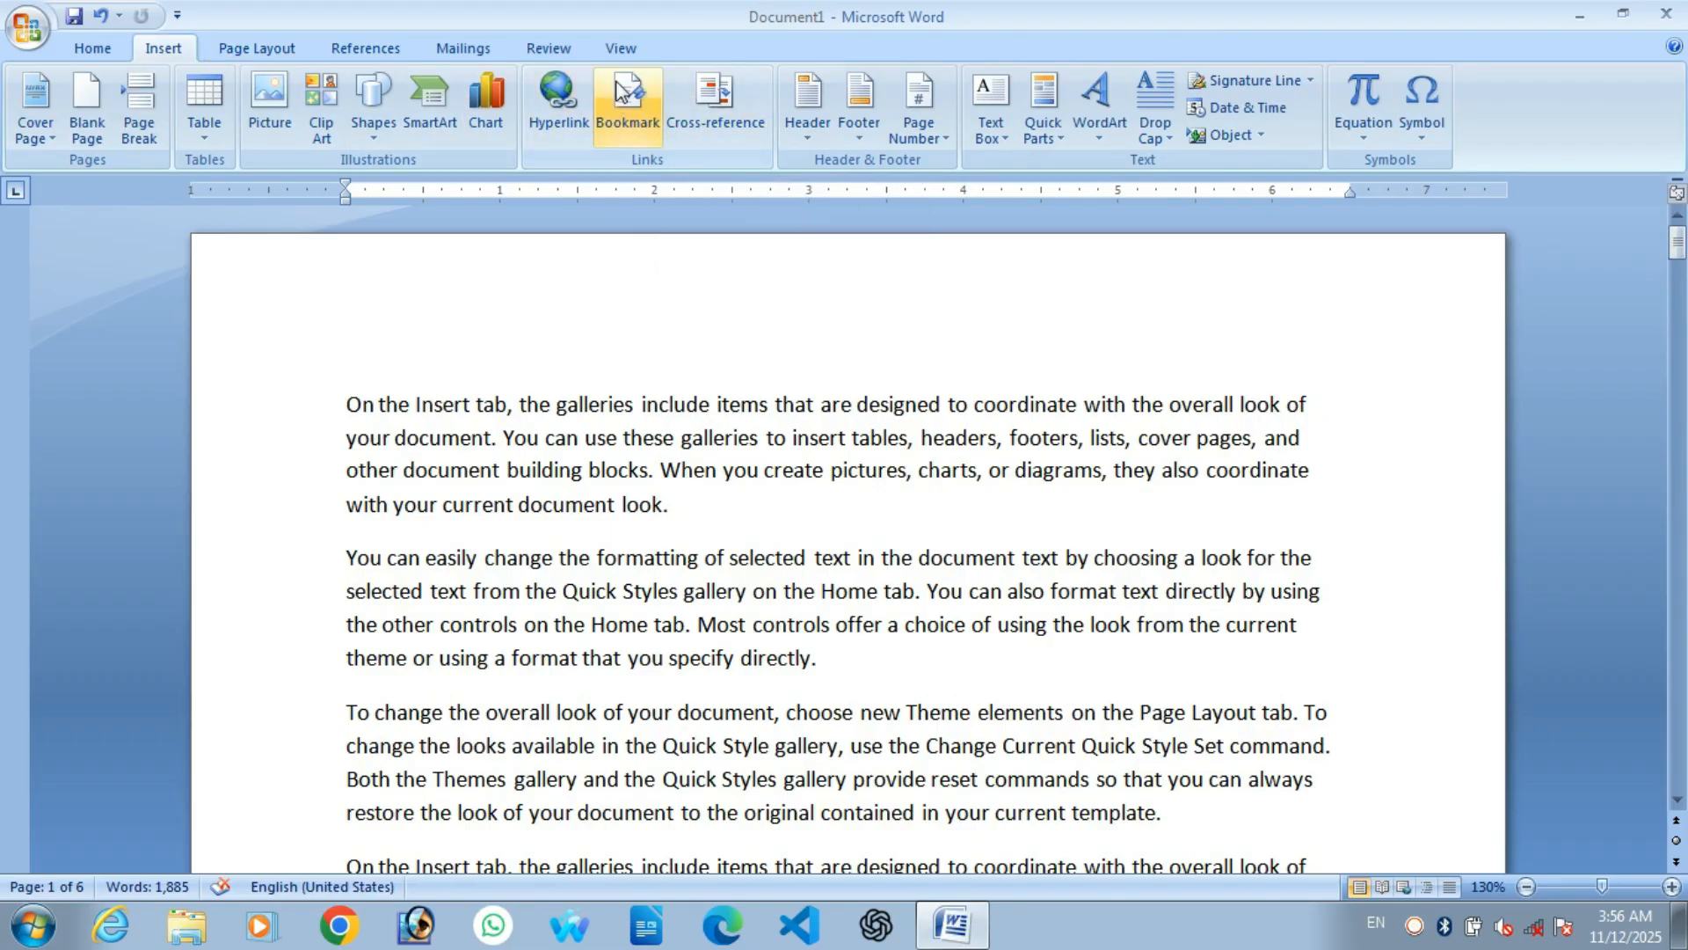
left_click(367, 57)
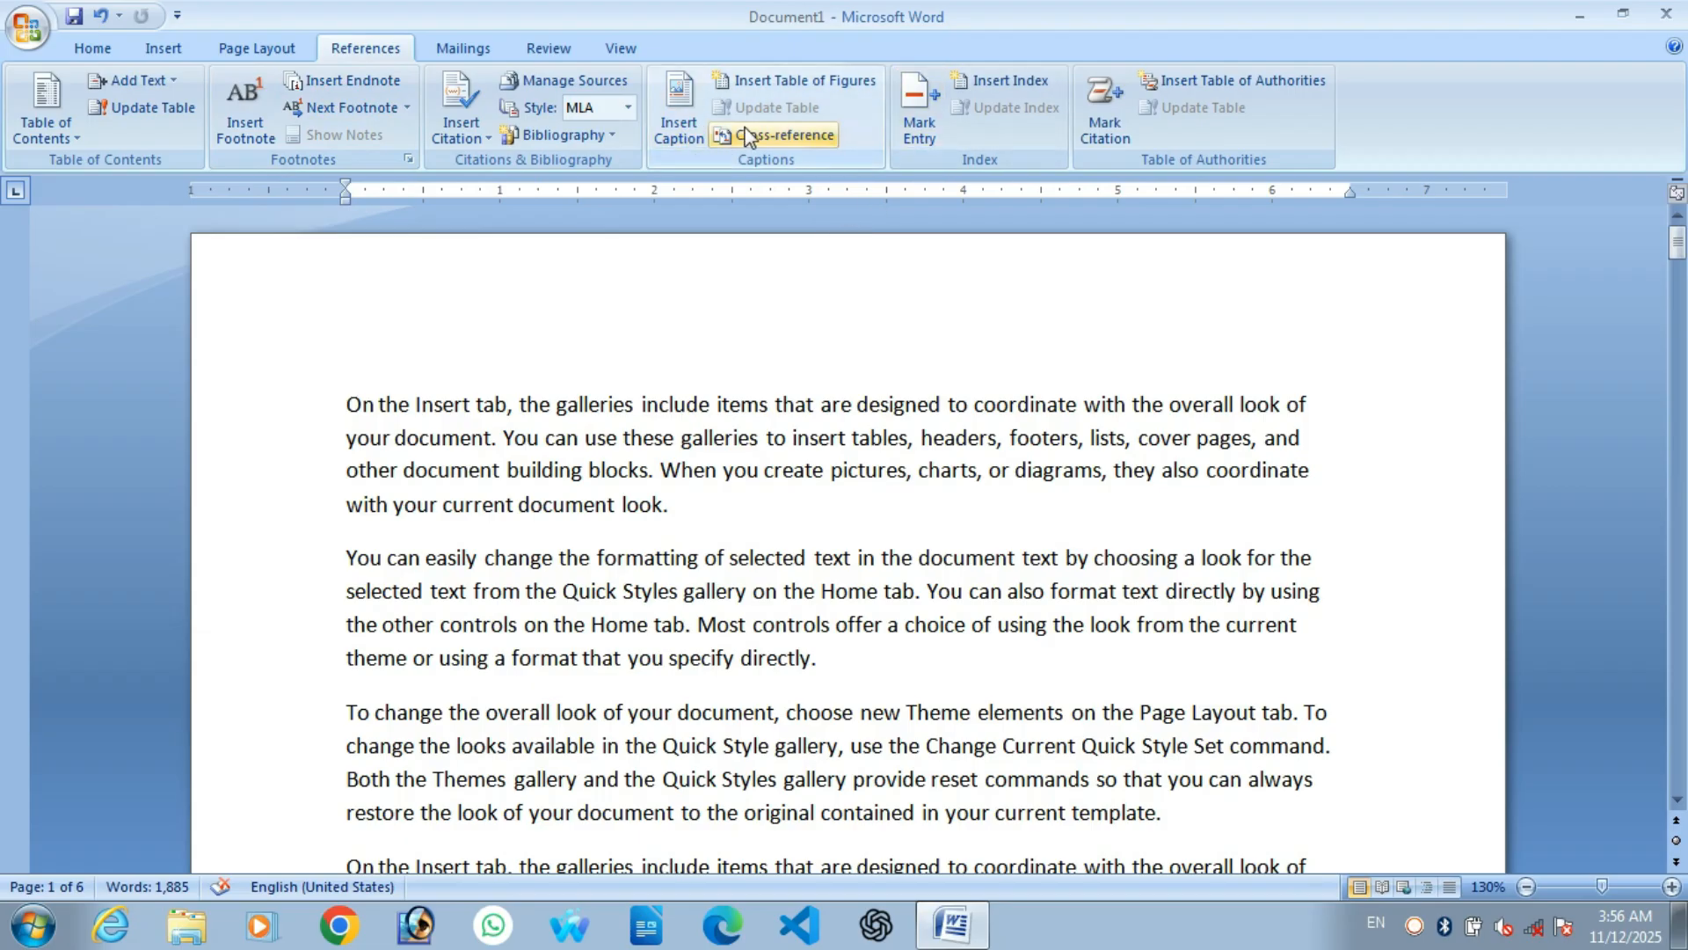
left_click(345, 363)
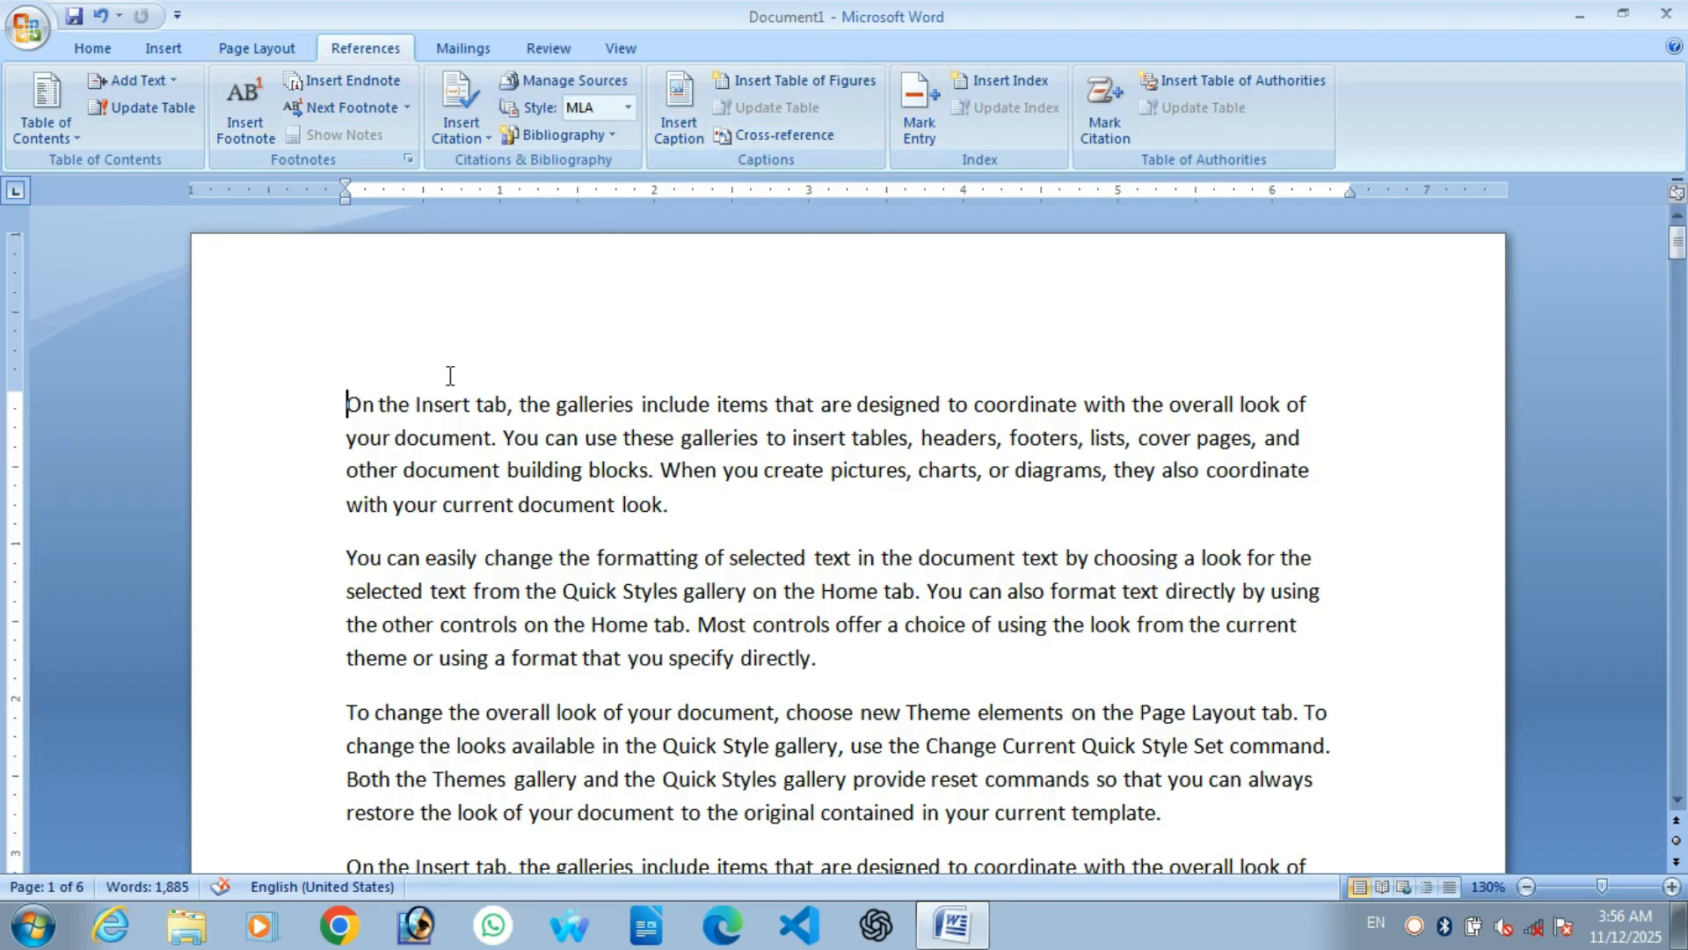
left_click(749, 141)
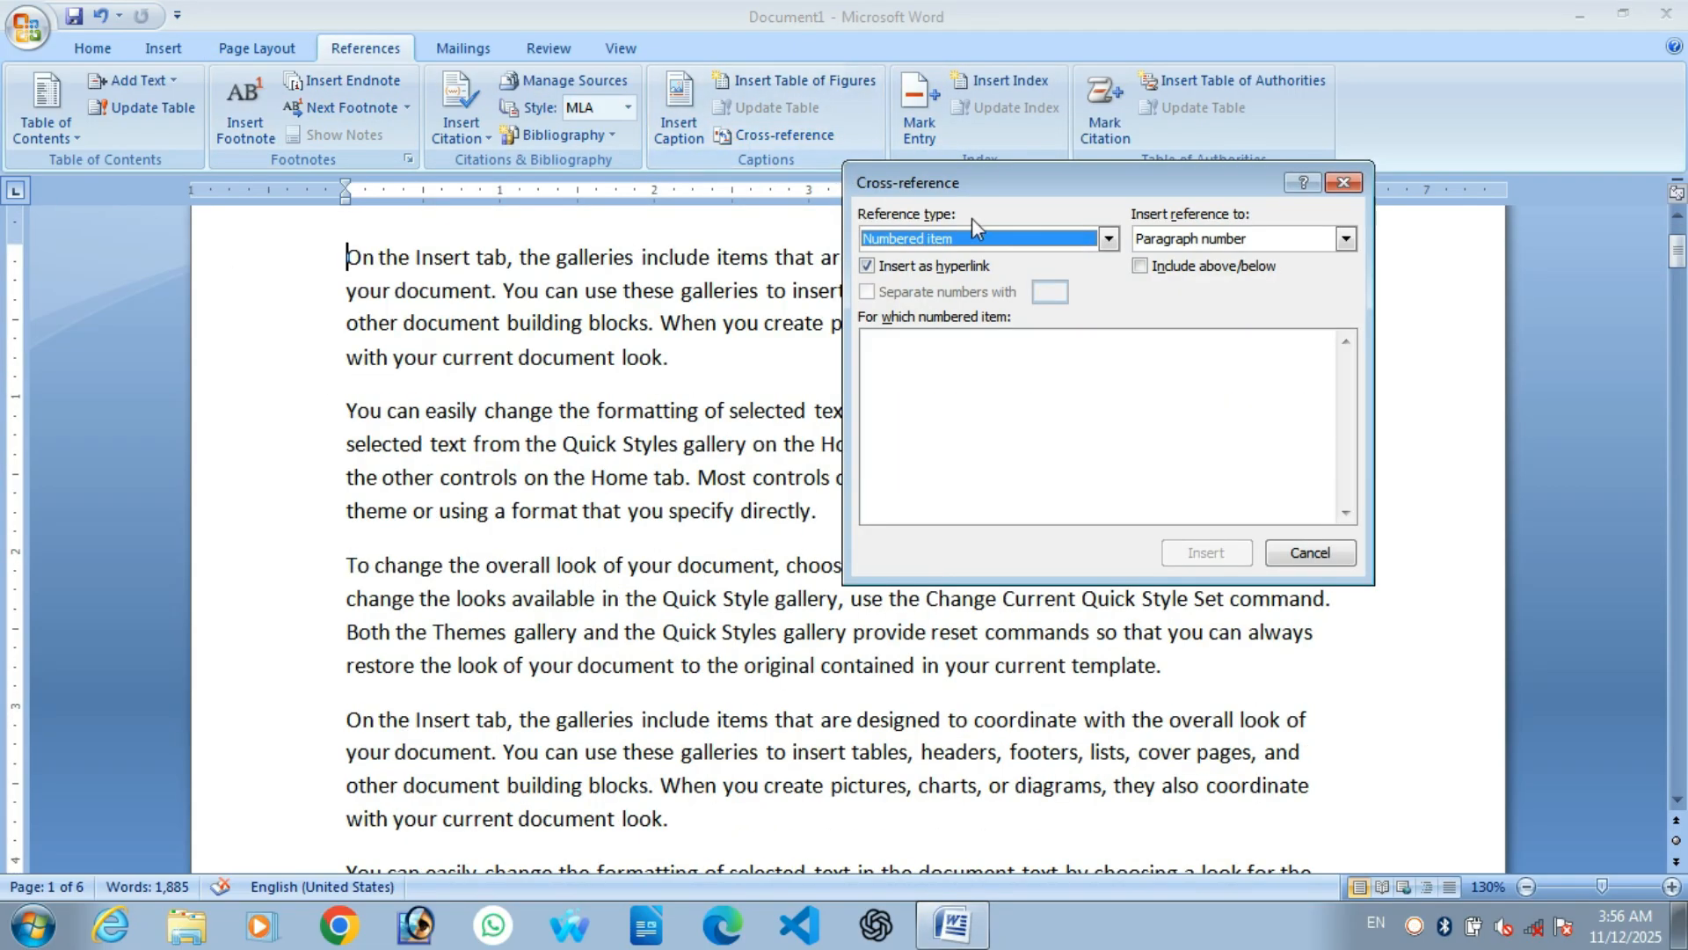
left_click(951, 238)
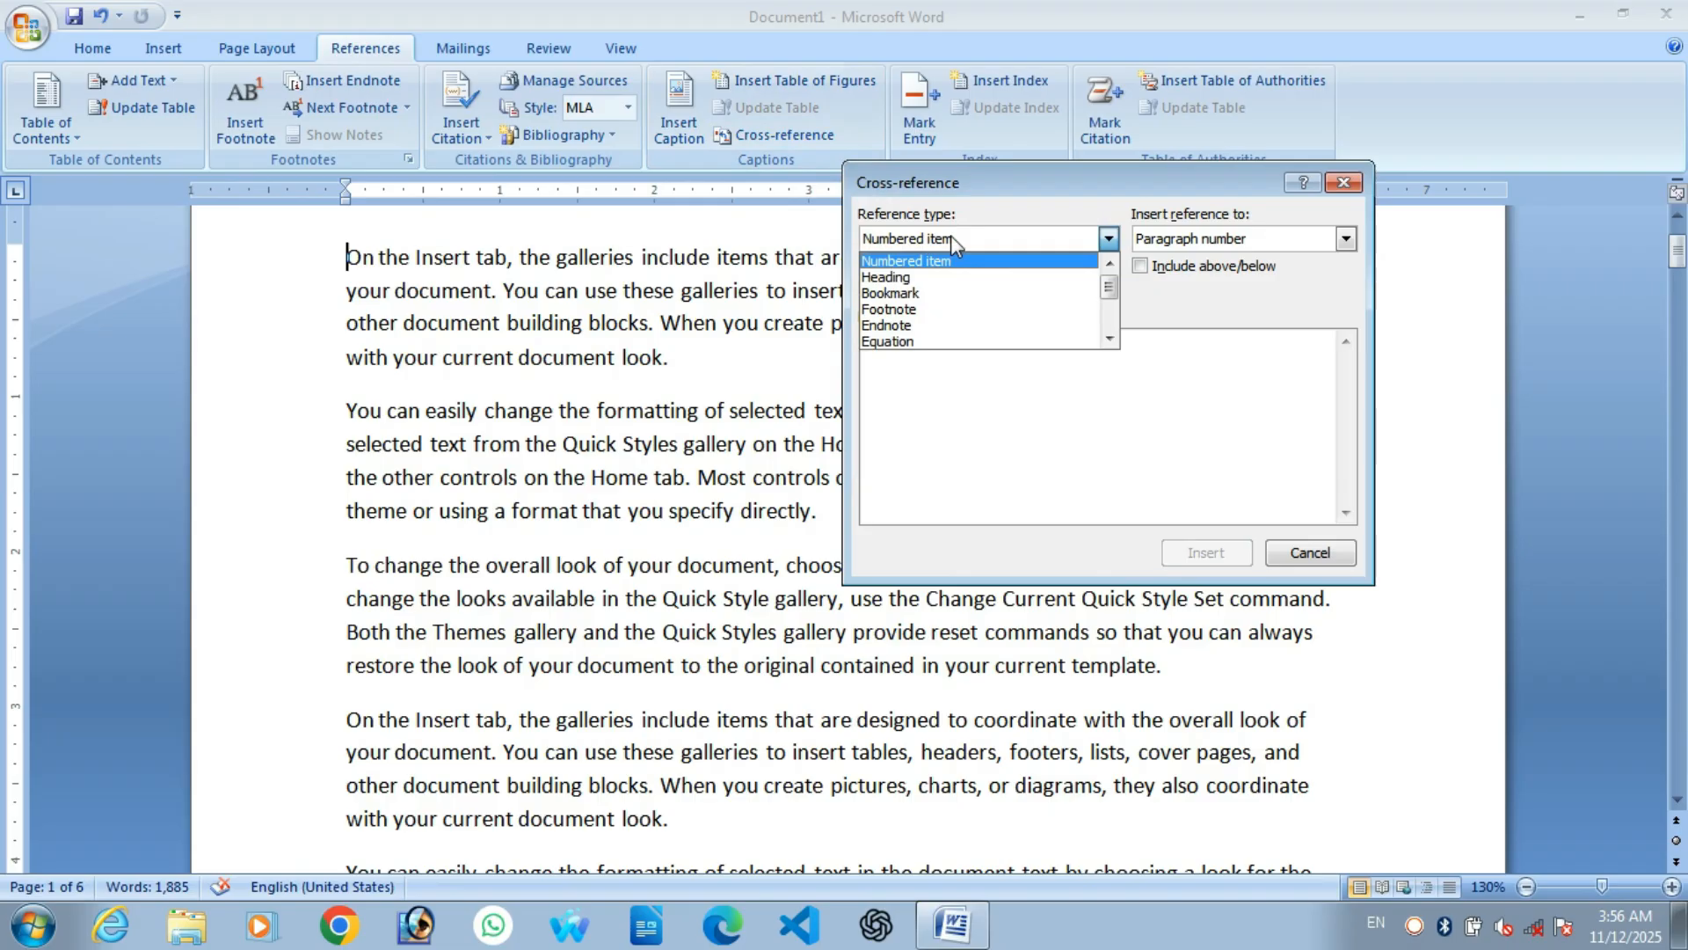
left_click(915, 277)
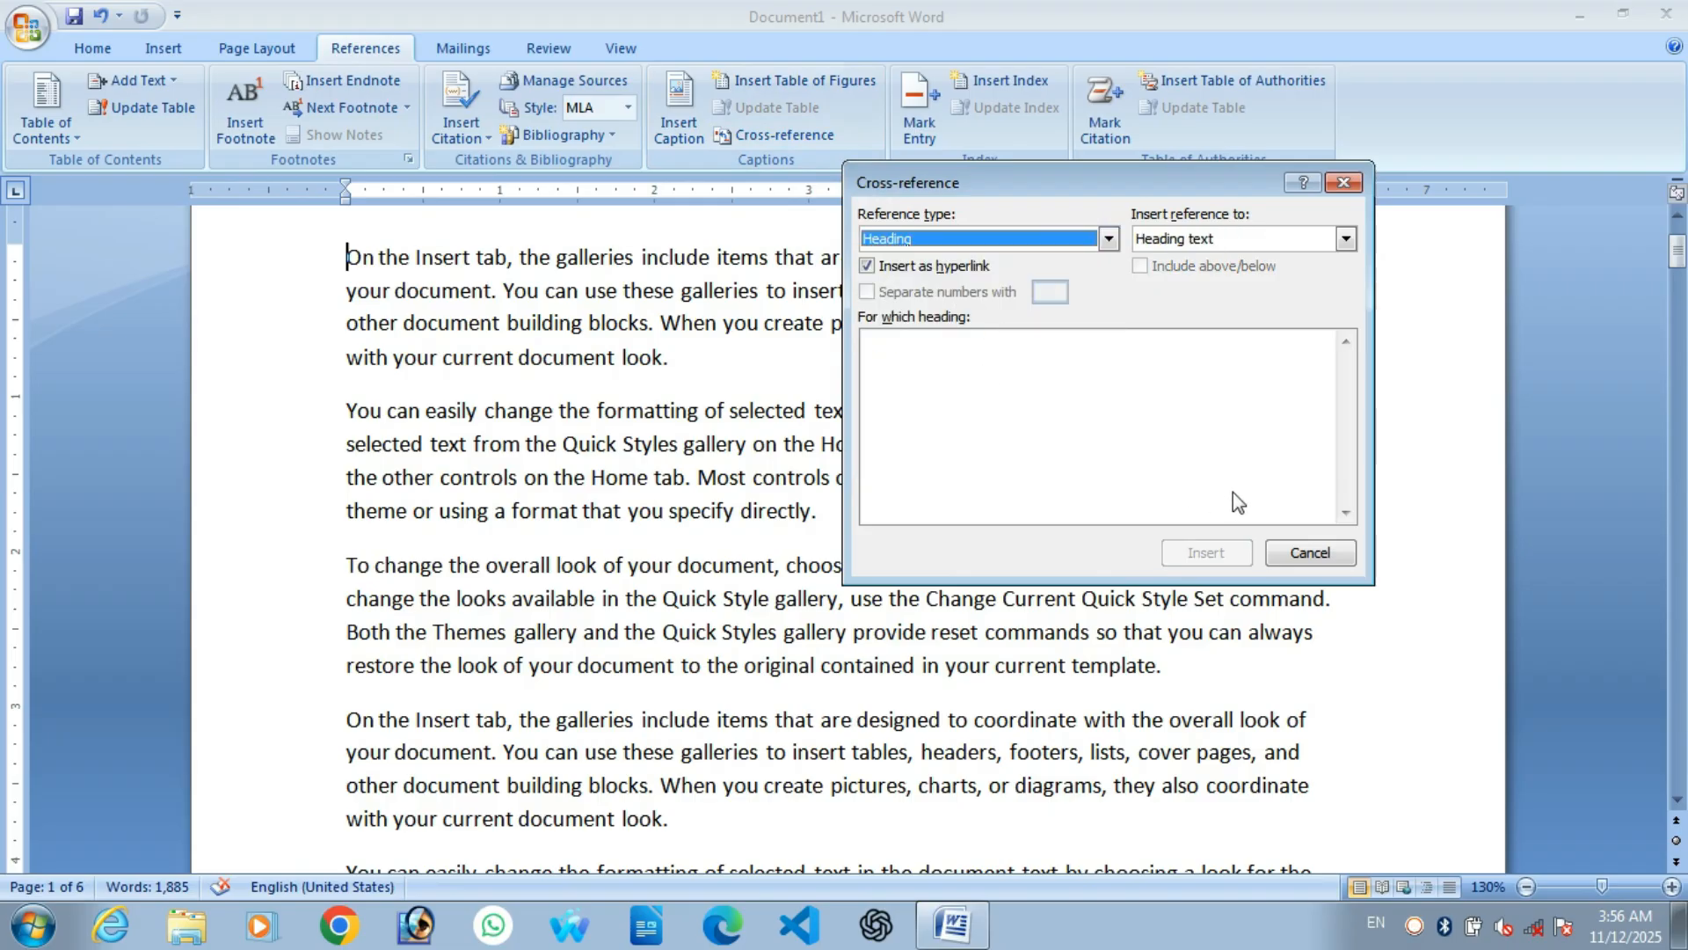
left_click(1310, 552)
scroll(1082, 574, "up", 2)
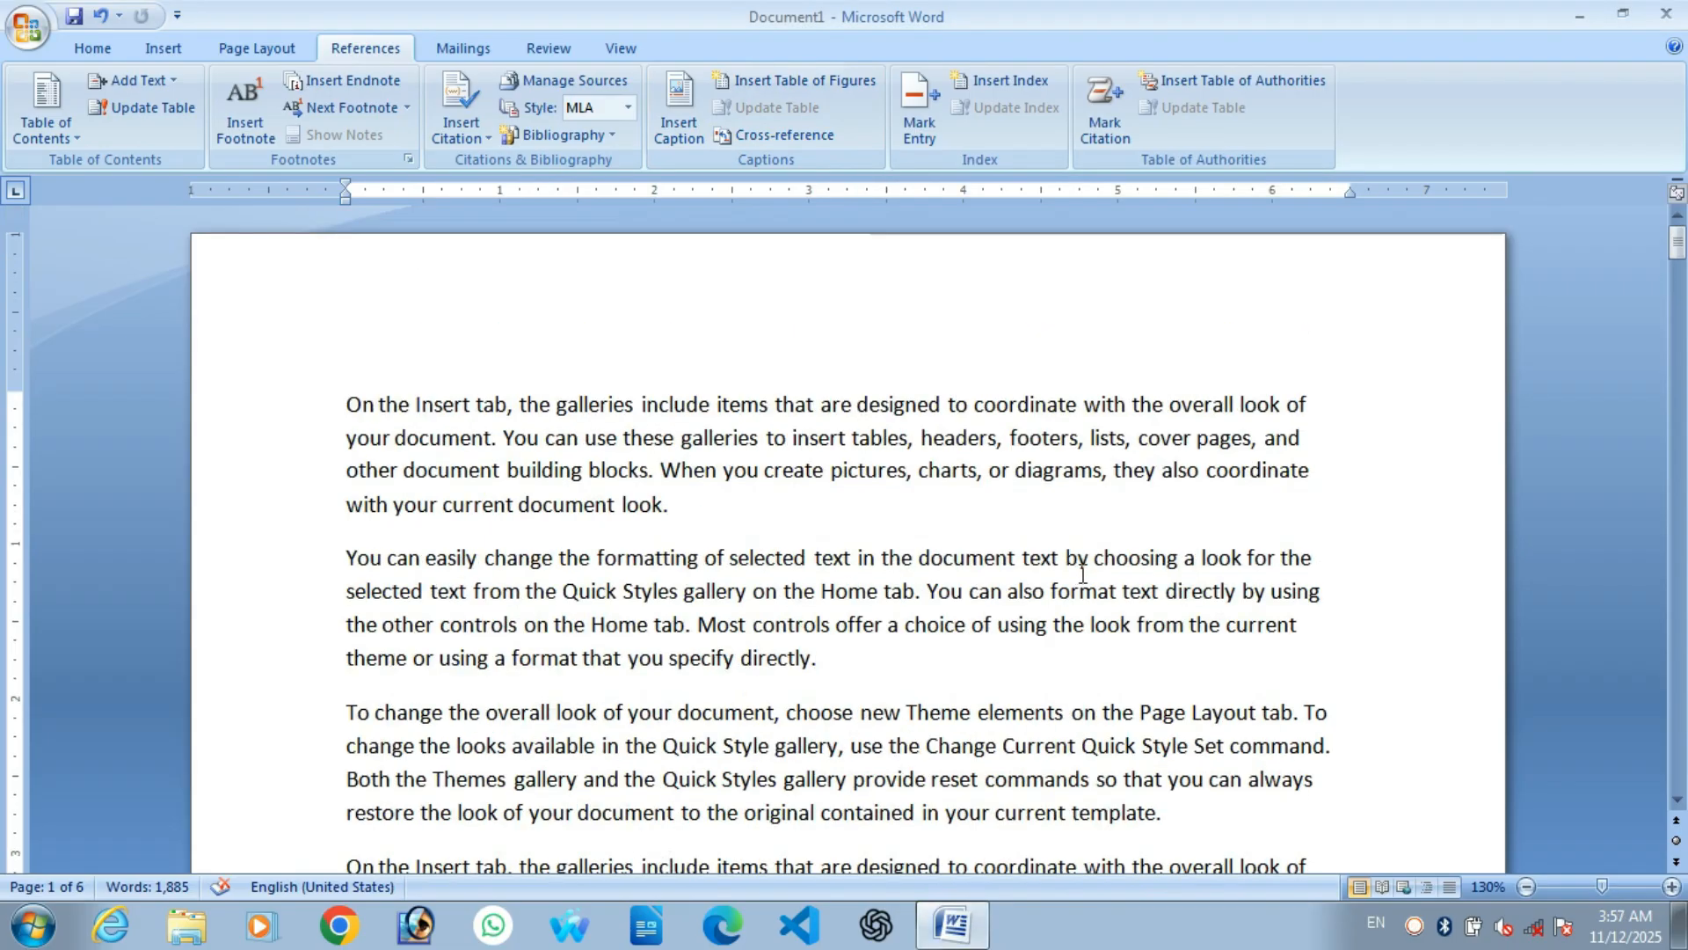
scroll(727, 361, "up", 2)
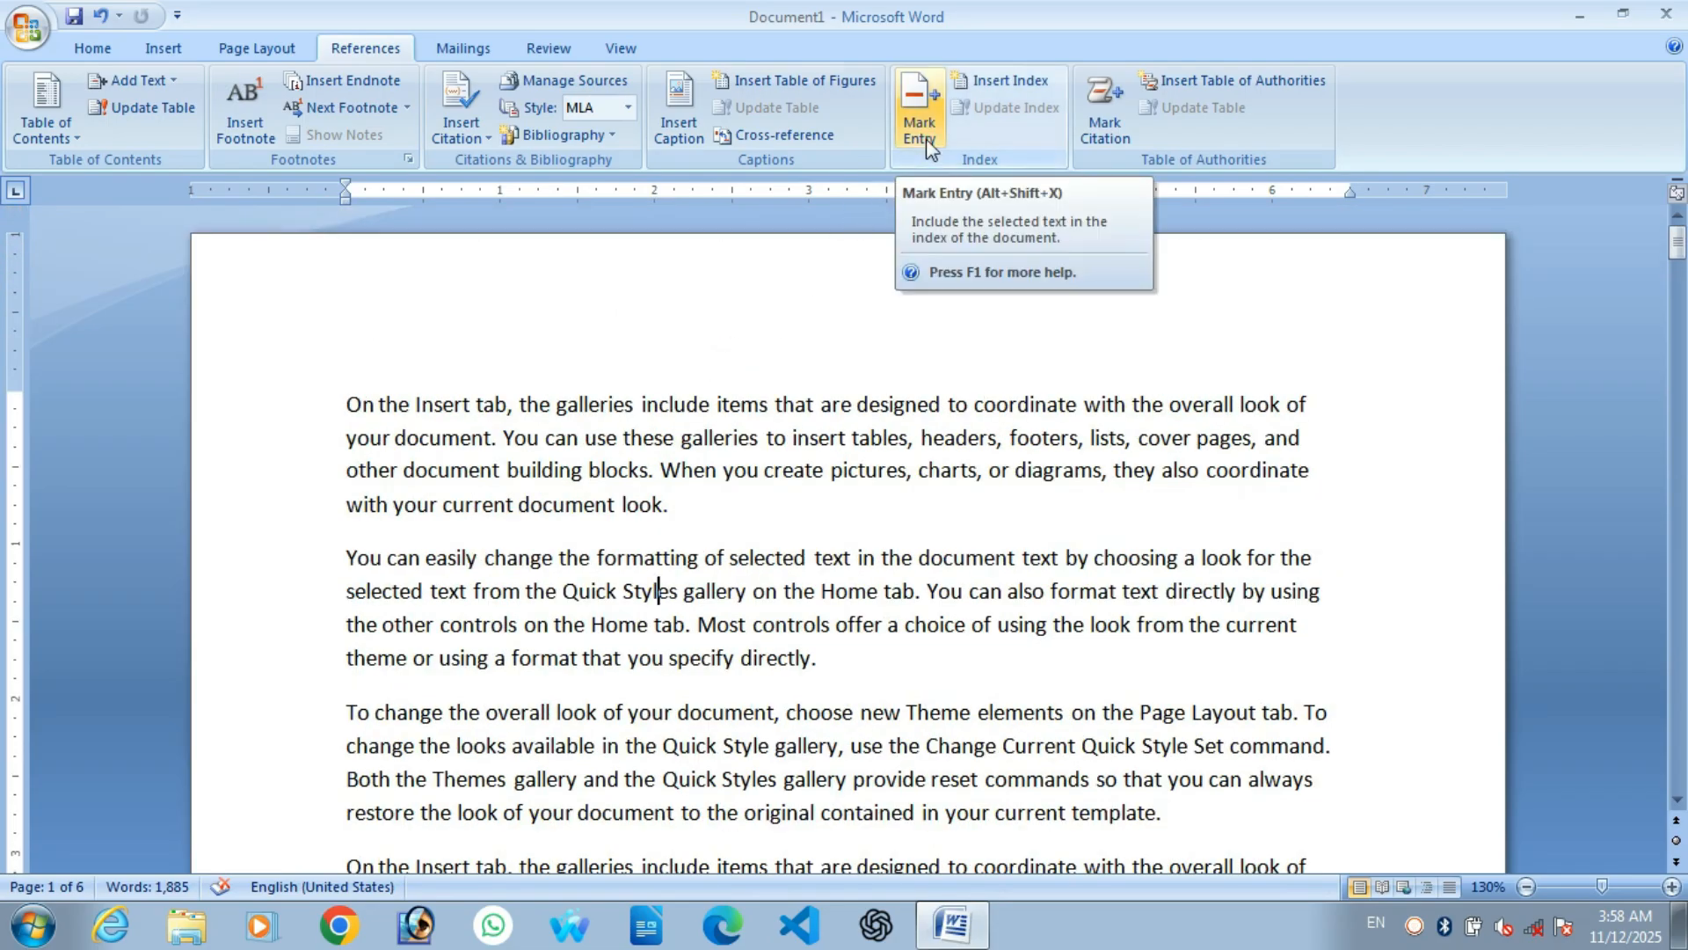
scroll(695, 440, "down", 3)
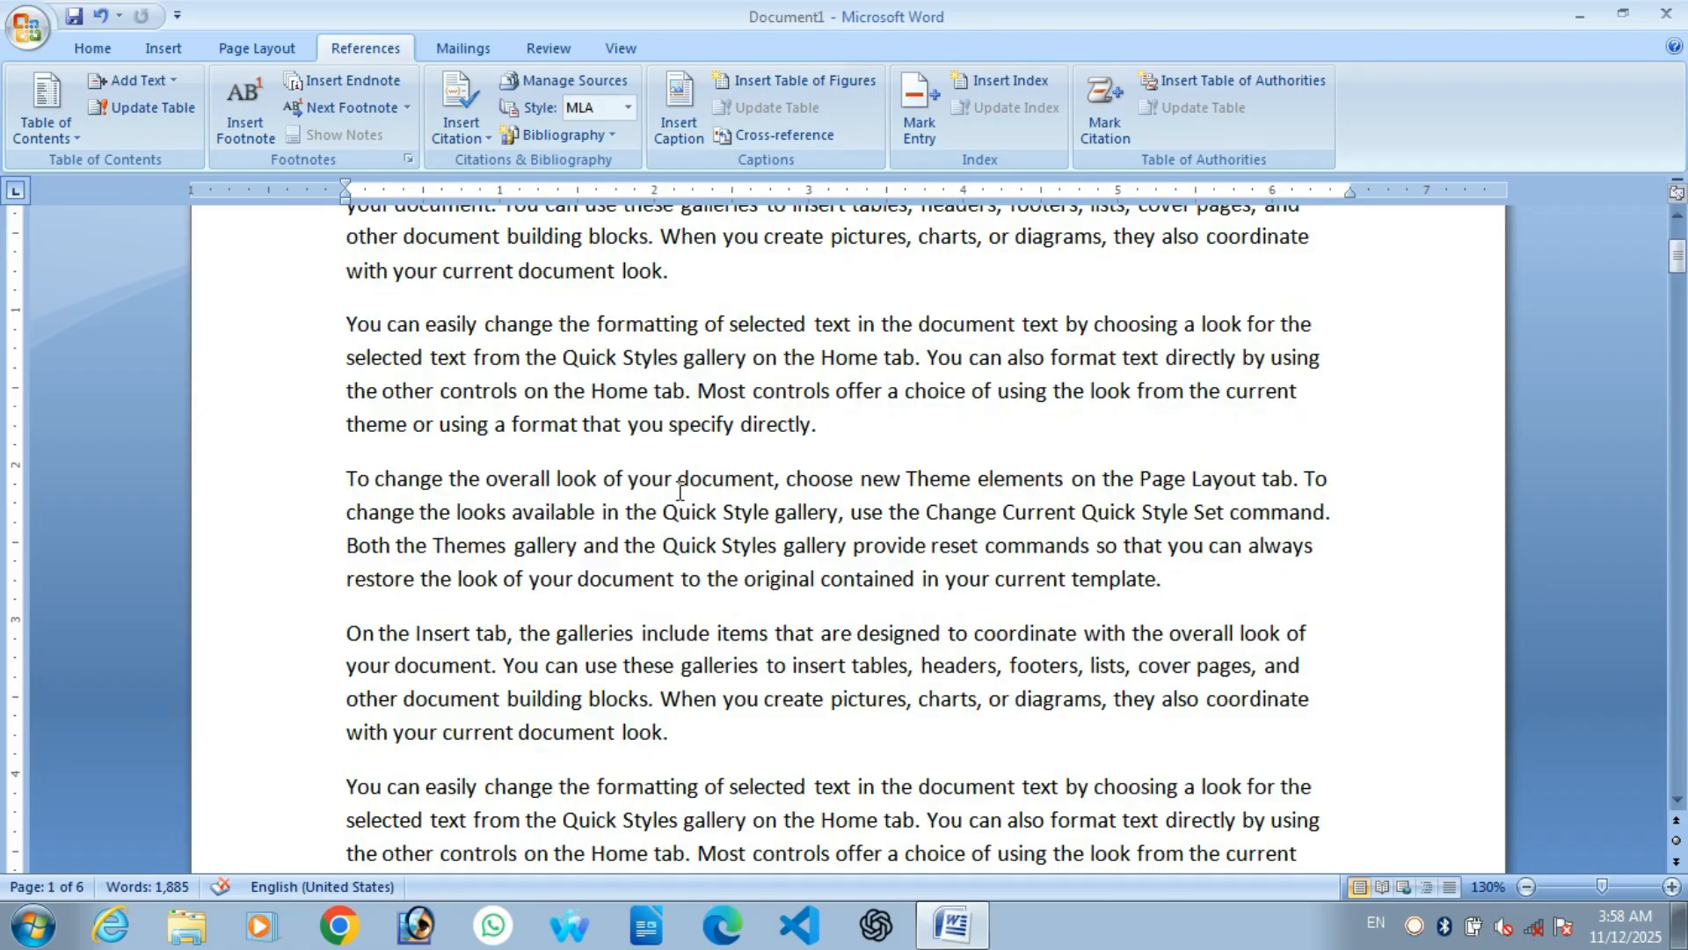
scroll(680, 491, "up", 2)
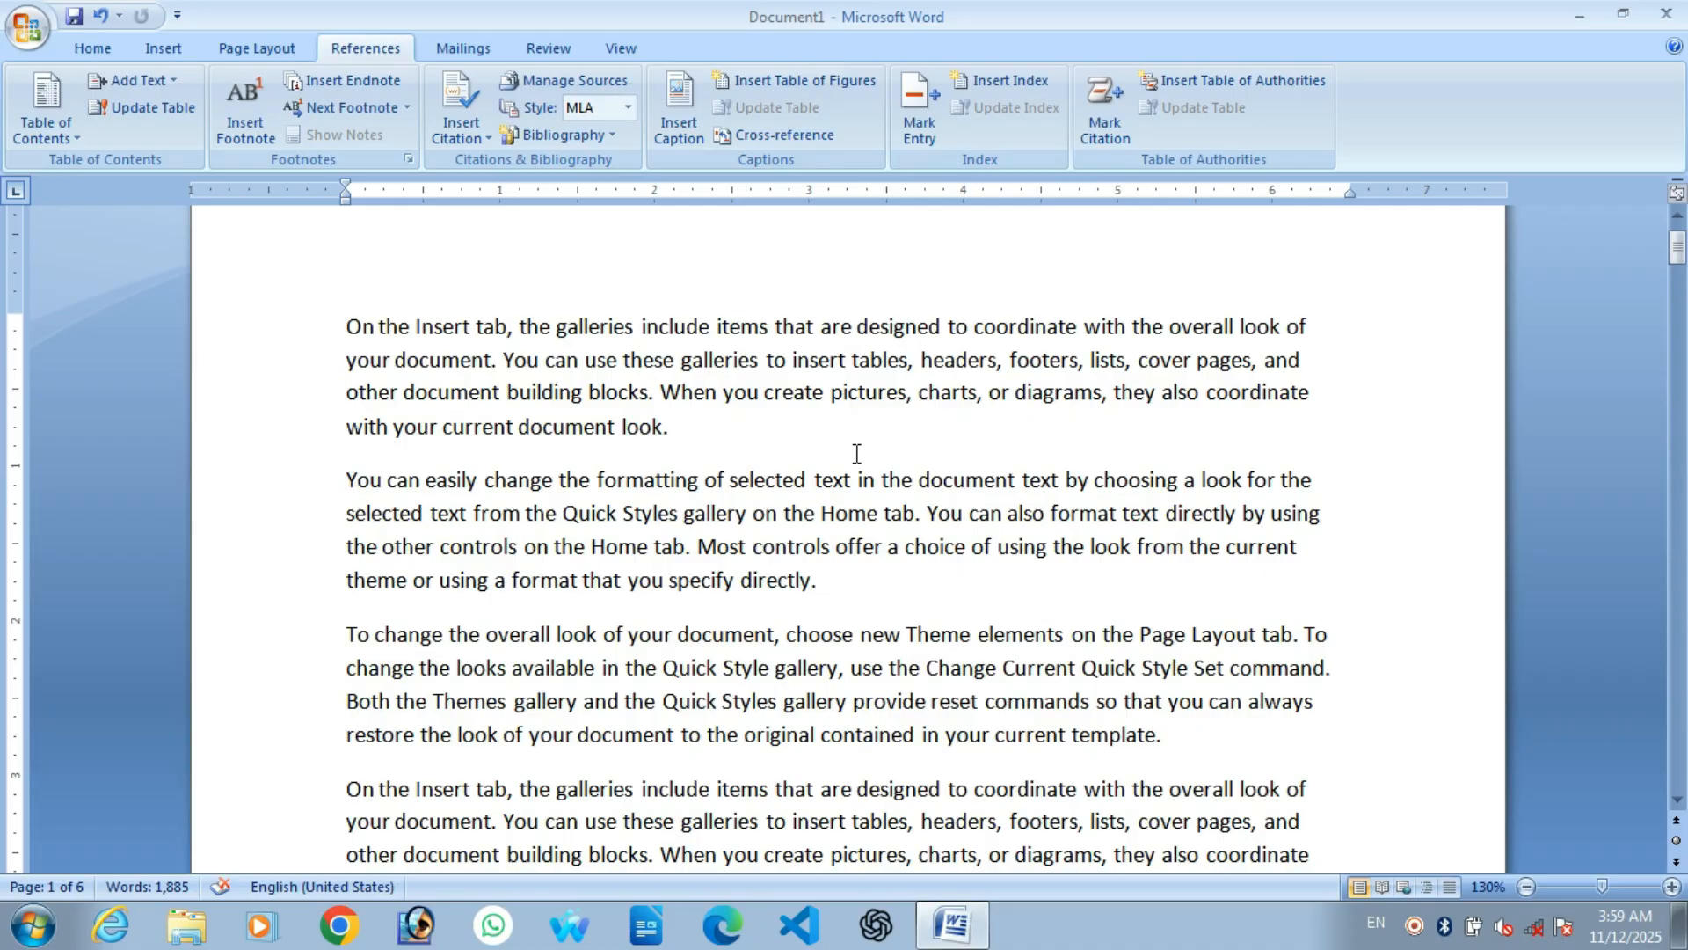
scroll(744, 252, "down", 5)
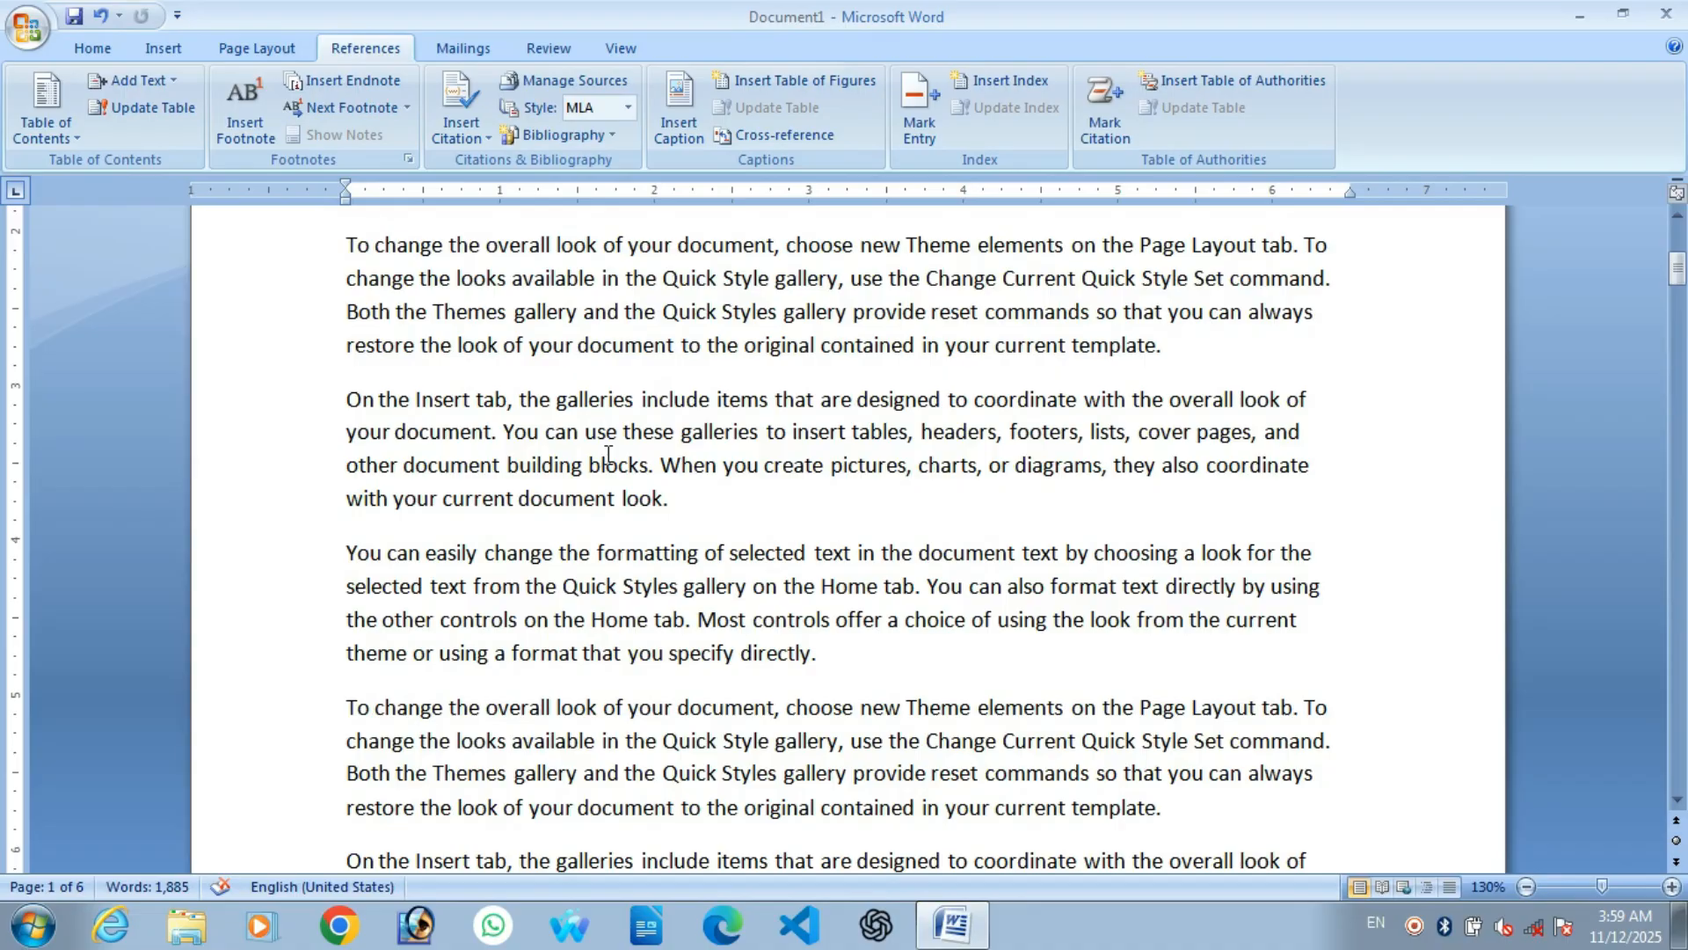
scroll(699, 464, "up", 6)
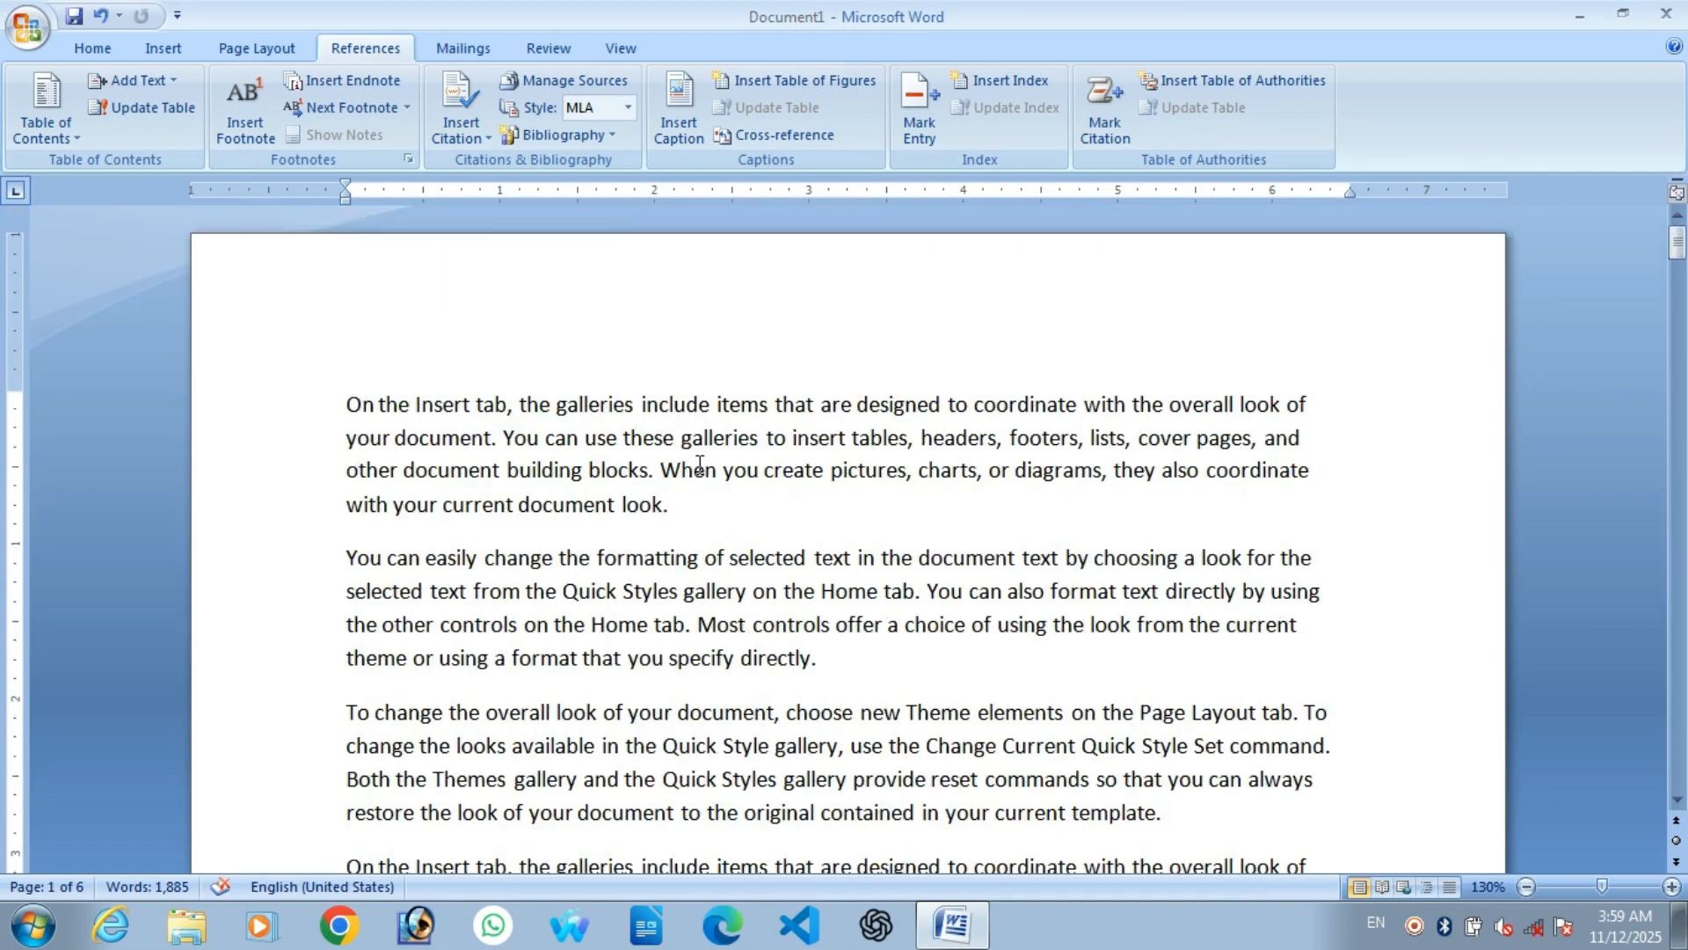
scroll(699, 464, "down", 10)
scroll(501, 623, "down", 4)
scroll(497, 545, "up", 5)
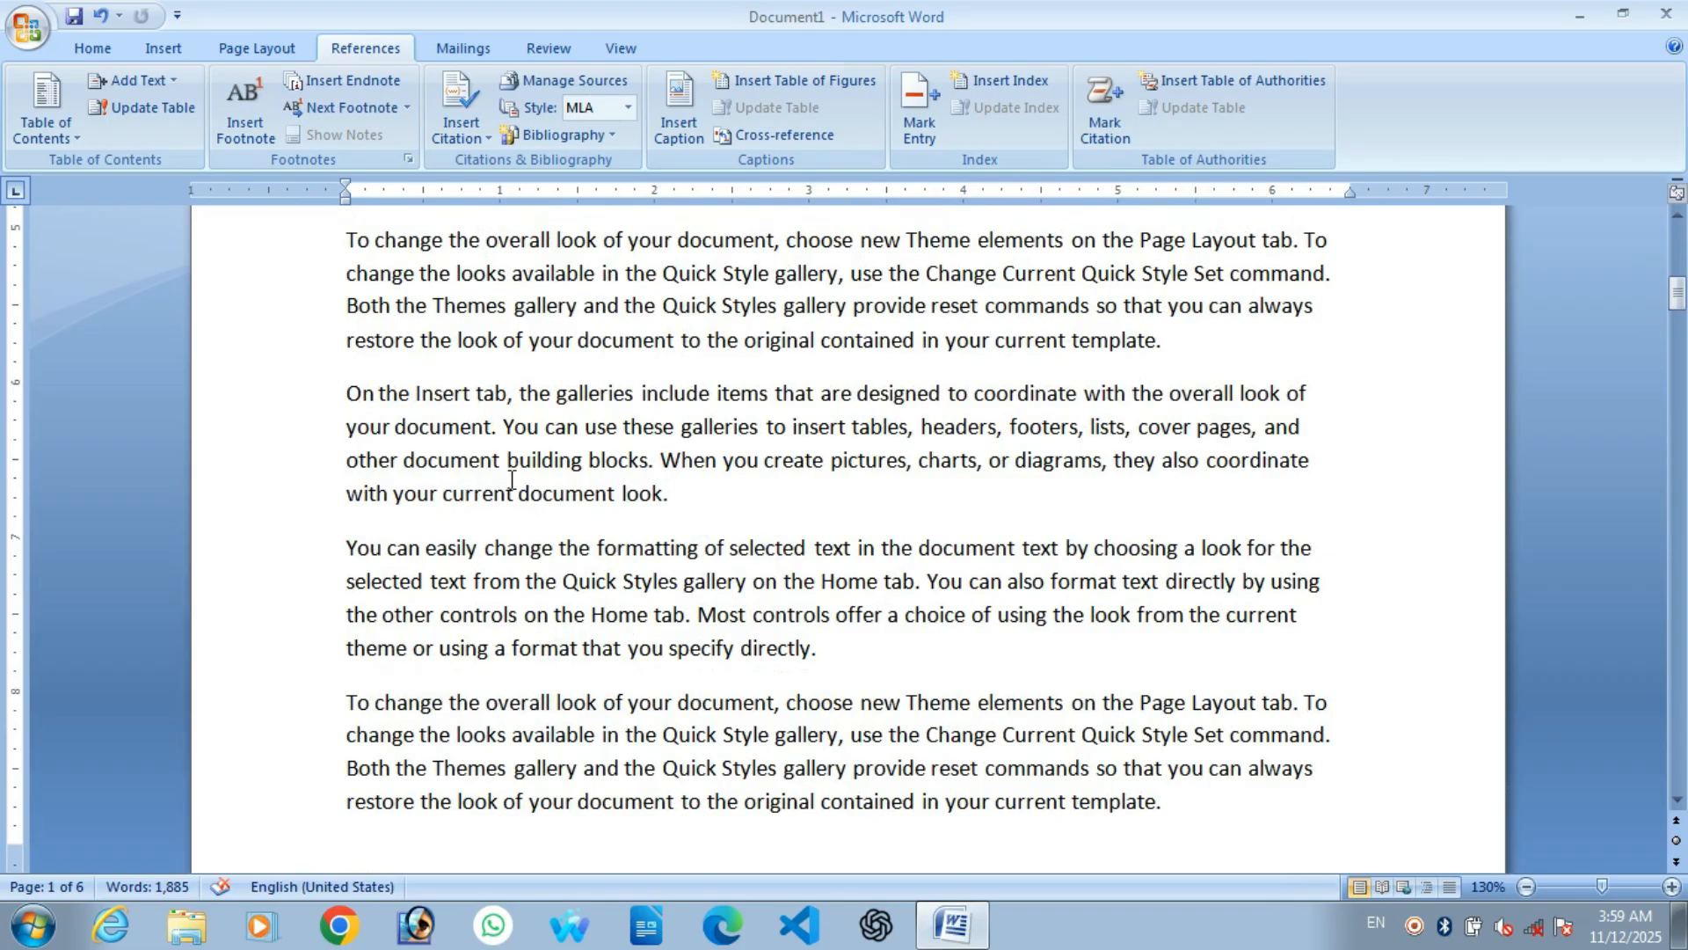
scroll(607, 518, "down", 2)
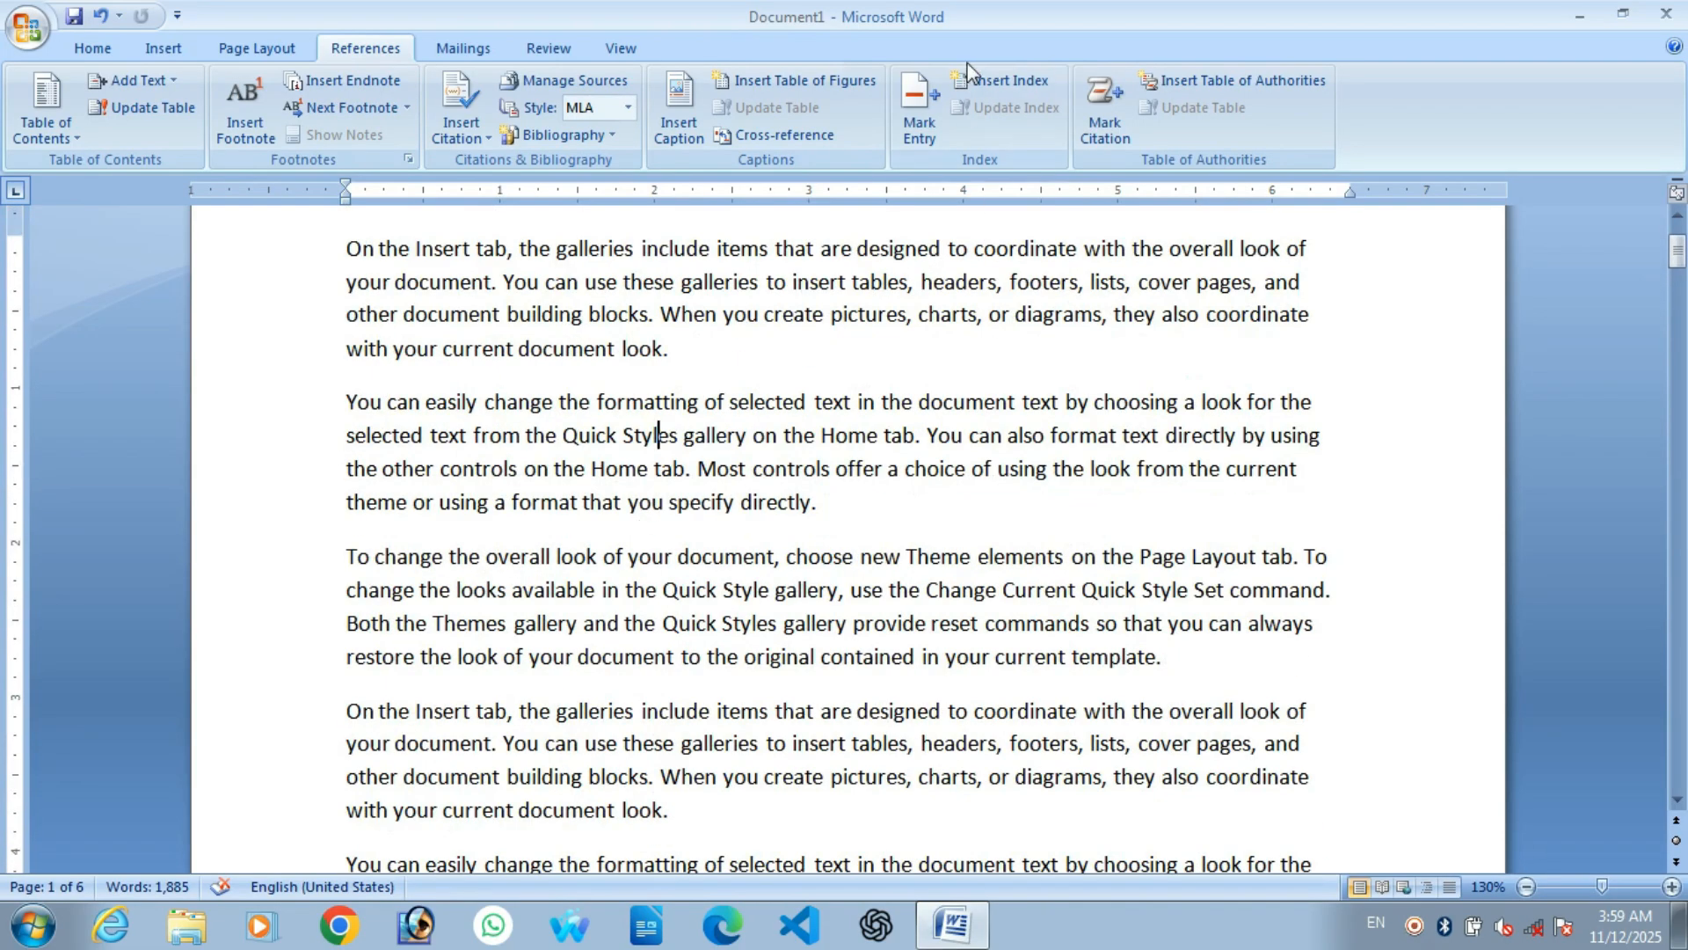
Mark the word "include" in the first paragraph as a main index entry referring to the current page
left_click(929, 107)
left_click_drag(1080, 324, 206, 375)
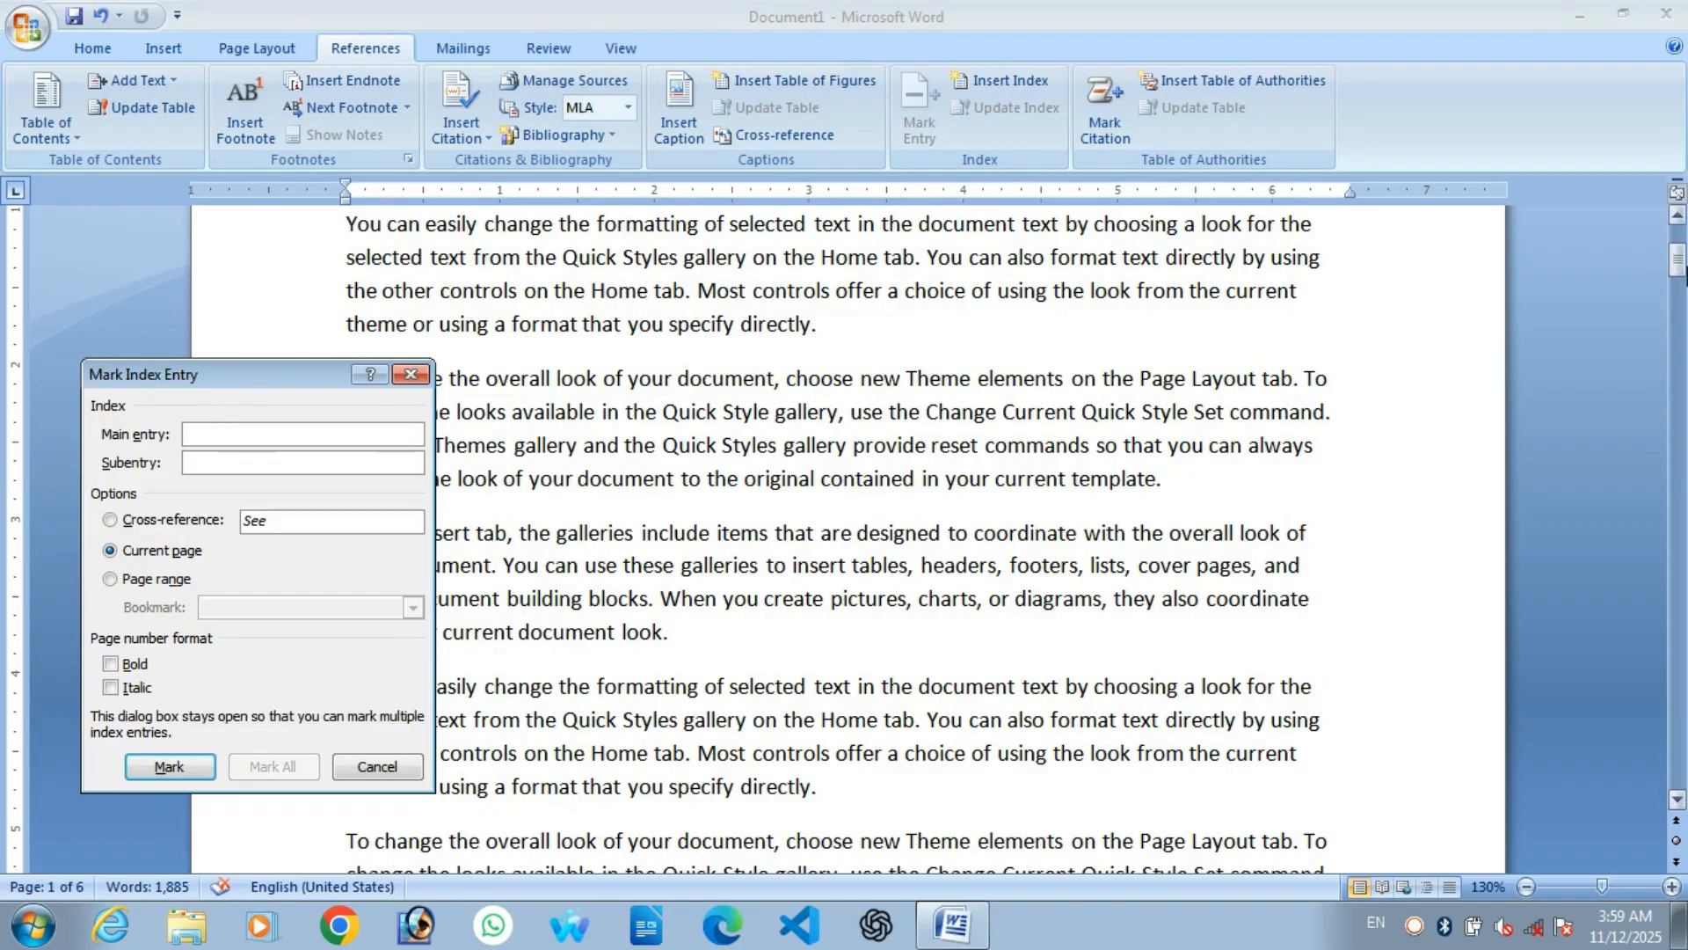
left_click_drag(1675, 242, 1675, 231)
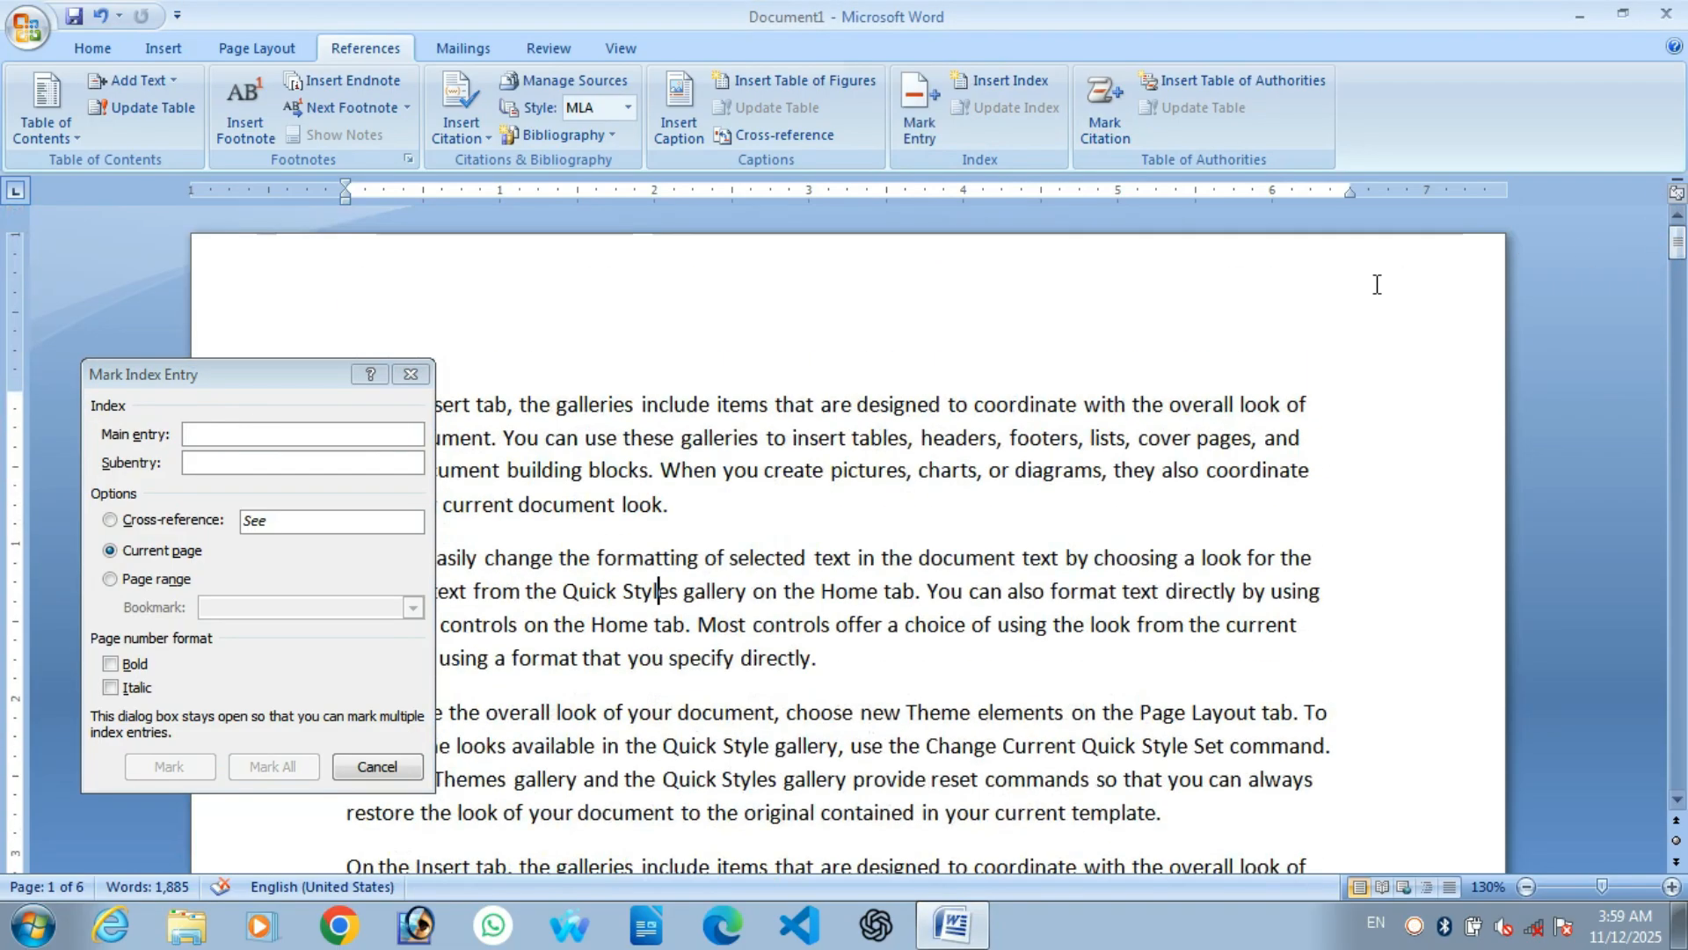
left_click_drag(211, 378, 1356, 200)
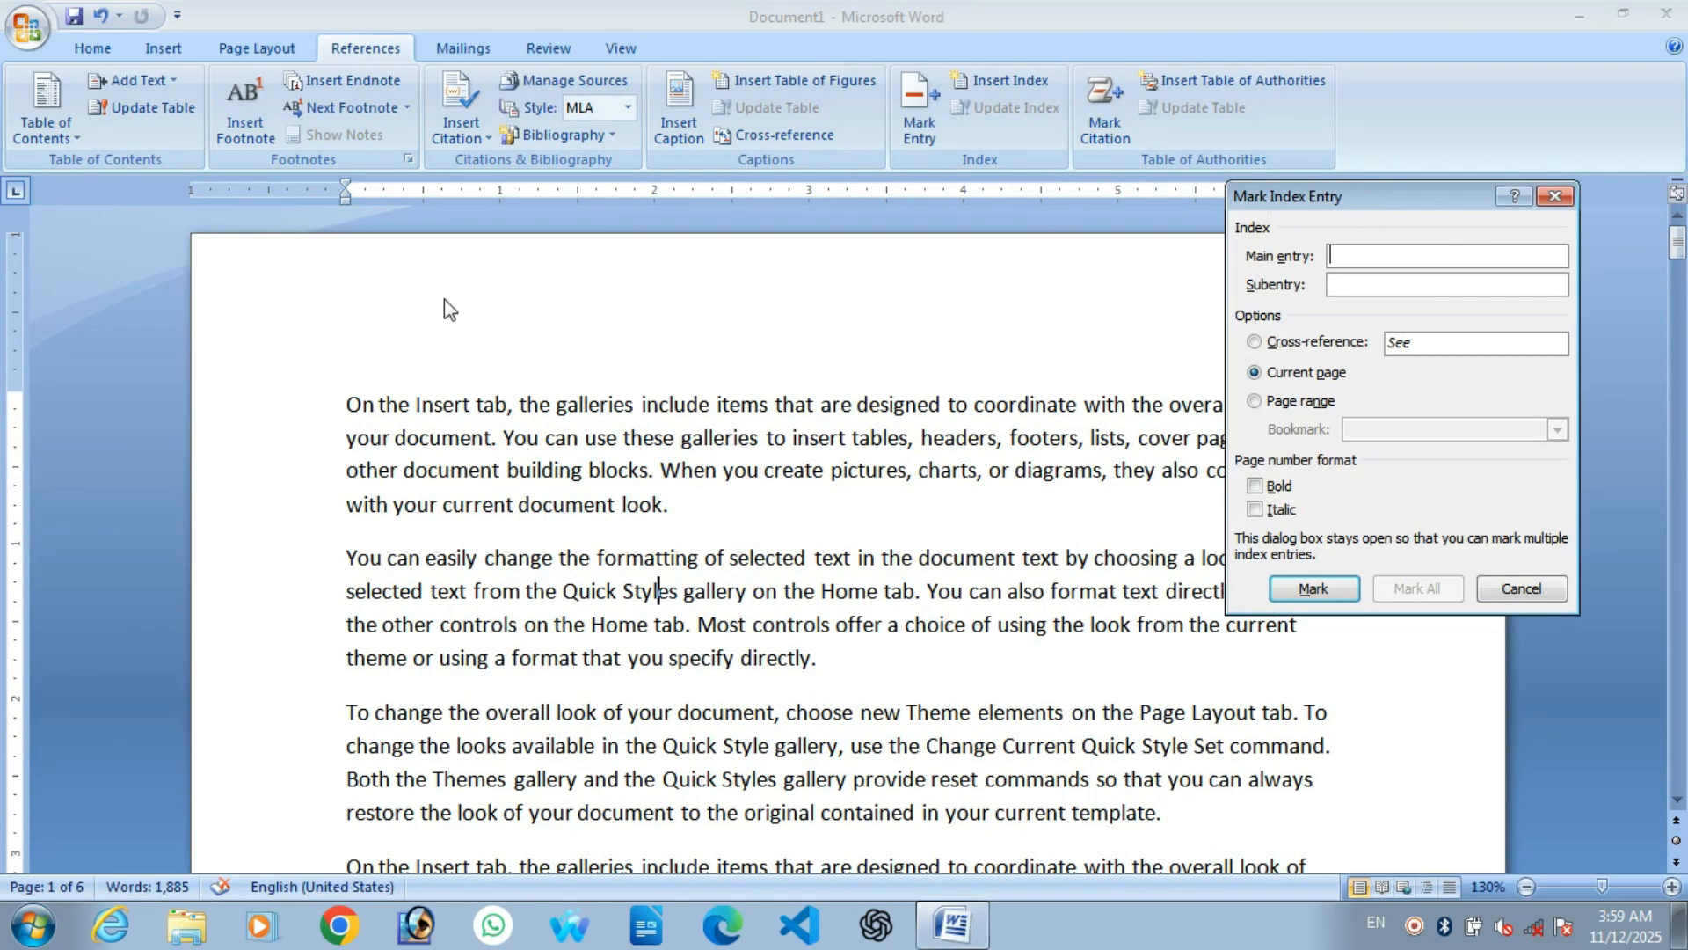
left_click(642, 397)
double_click(639, 397)
left_click(648, 405)
double_click(647, 405)
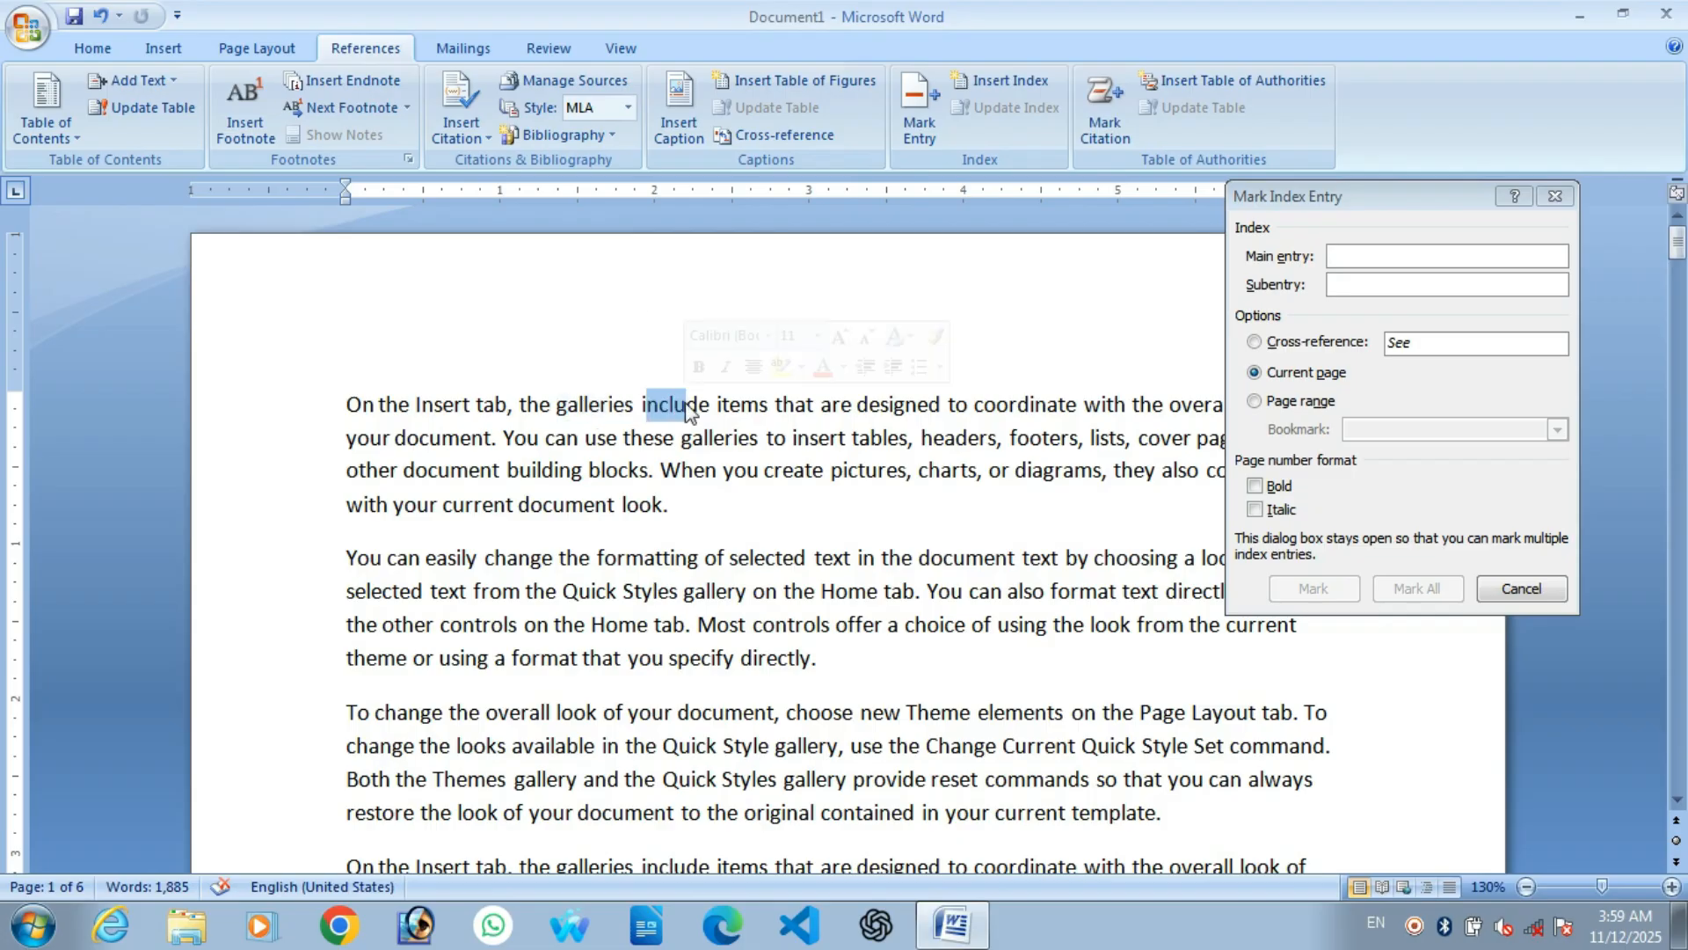
left_click(675, 403)
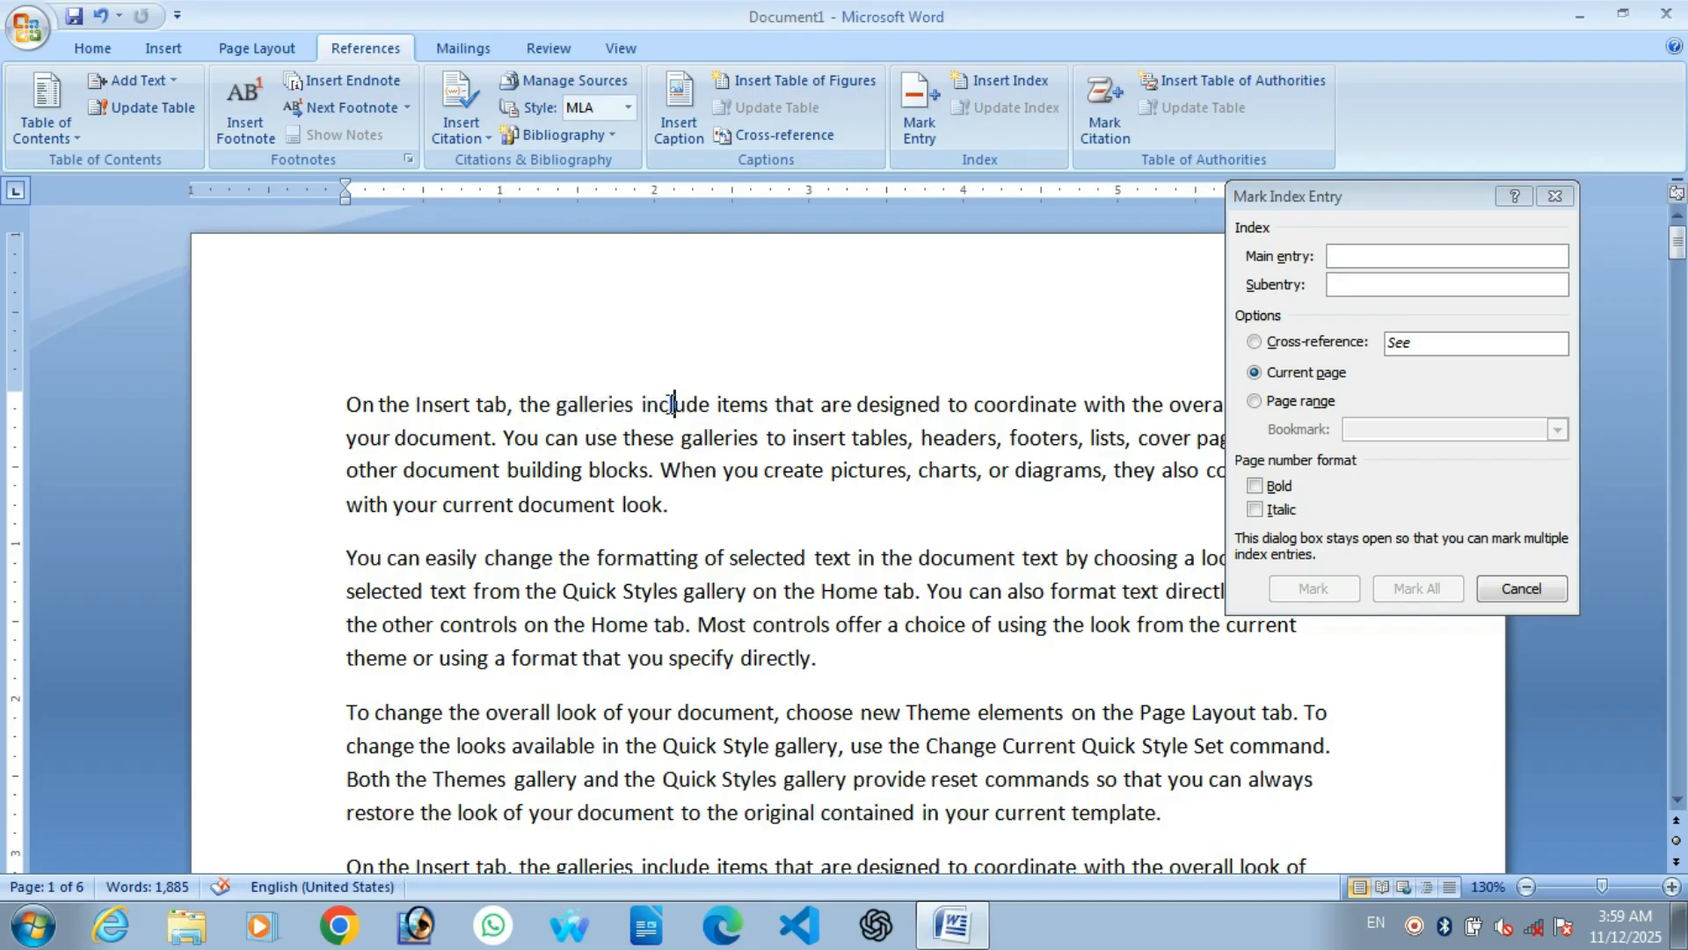
double_click(674, 404)
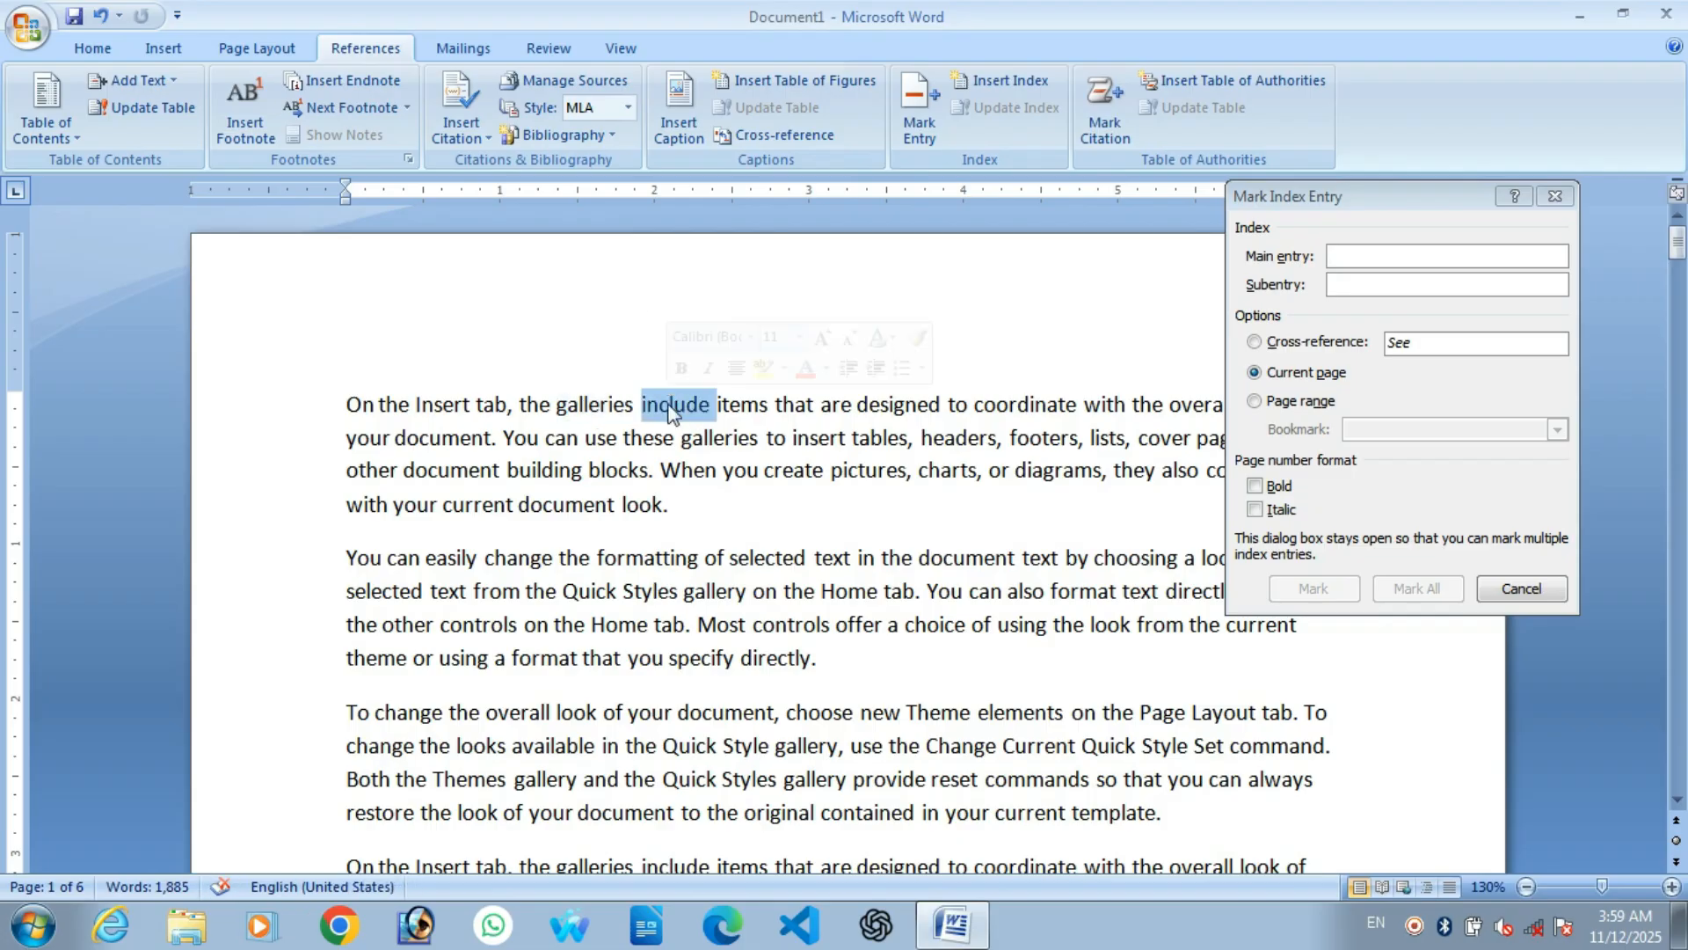
left_click(1386, 264)
left_click(1313, 601)
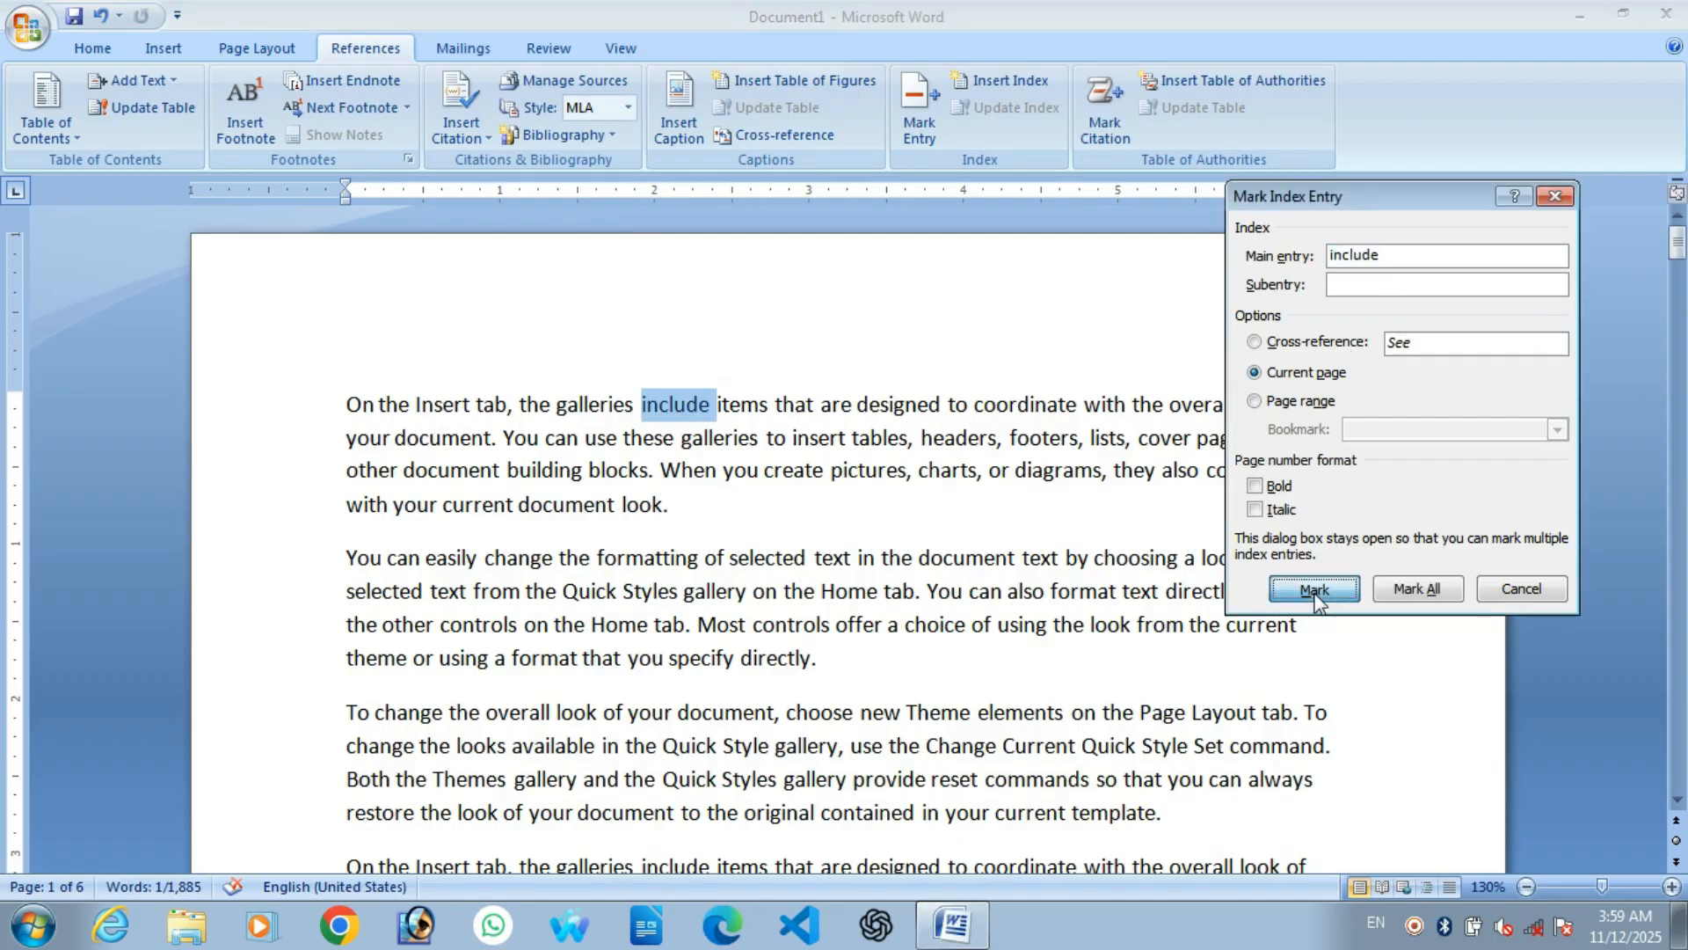
Mark the word "Quick" in the second paragraph as a main index entry for the current page
left_click(577, 452)
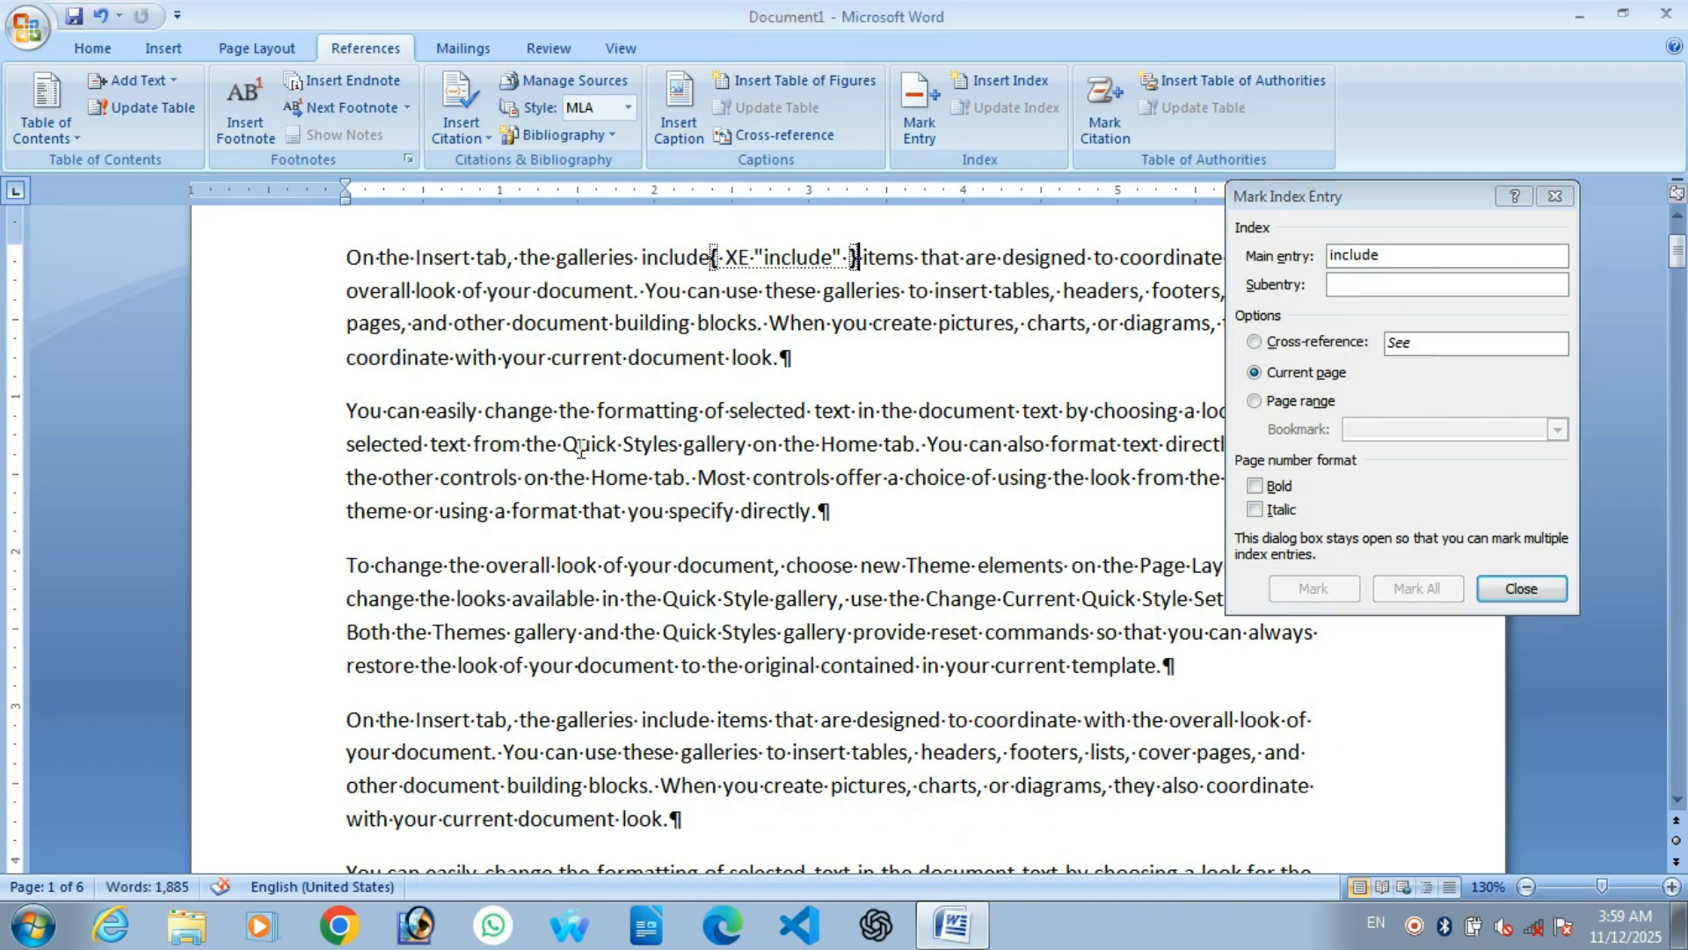
double_click(576, 453)
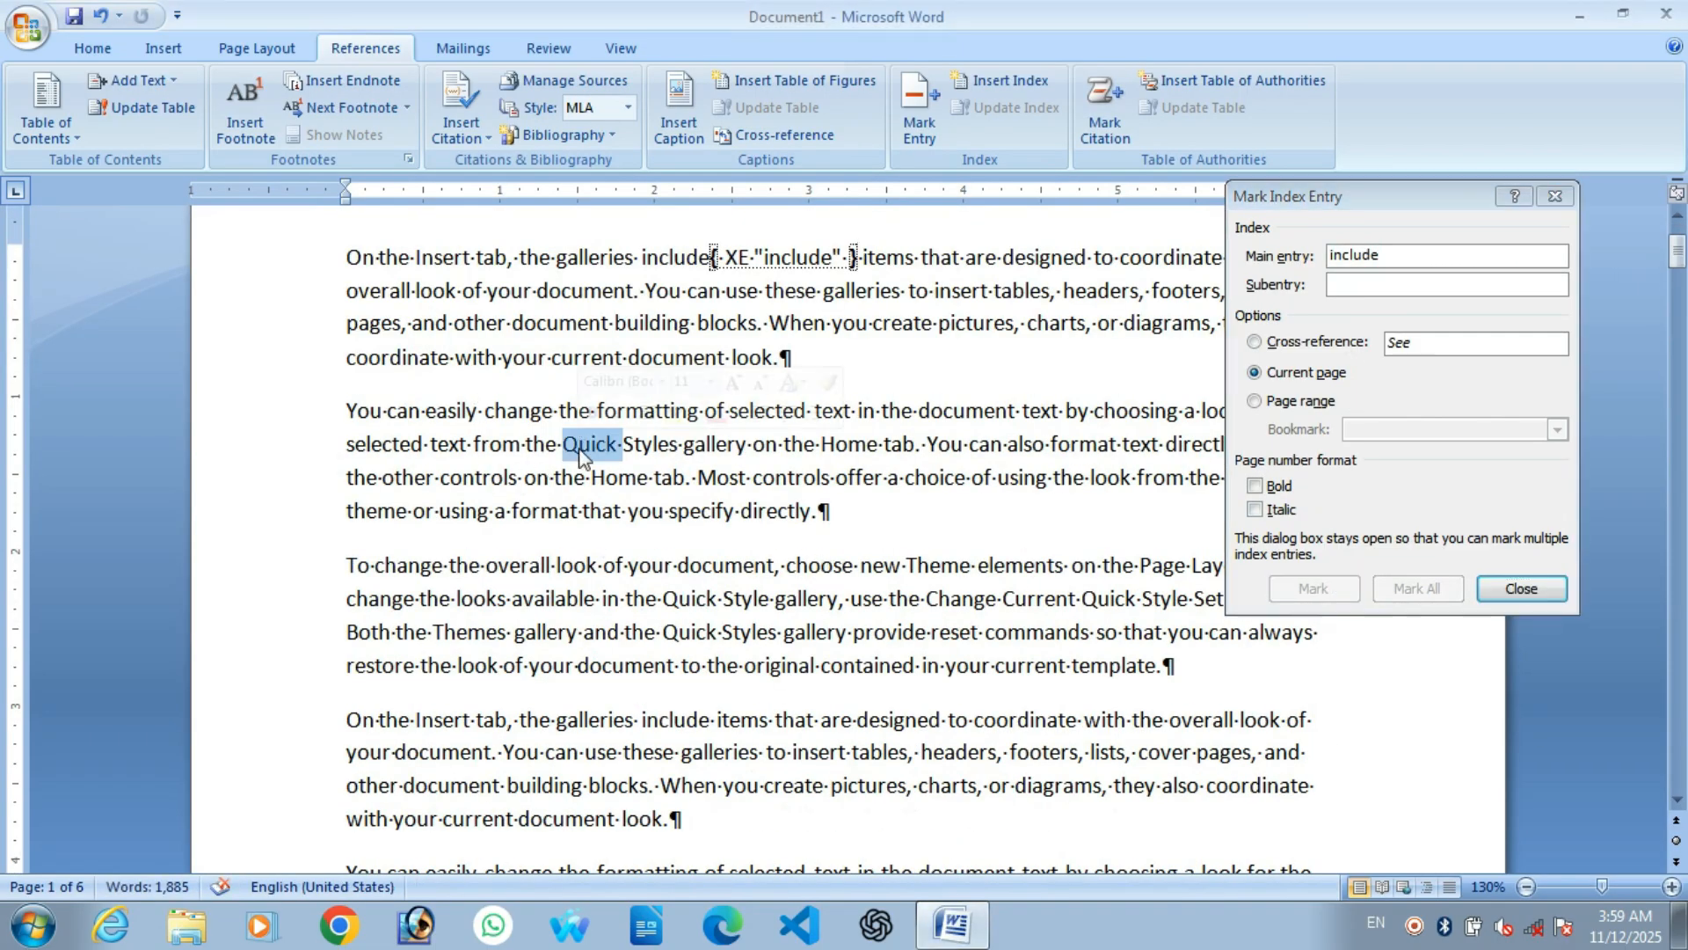
left_click(1375, 262)
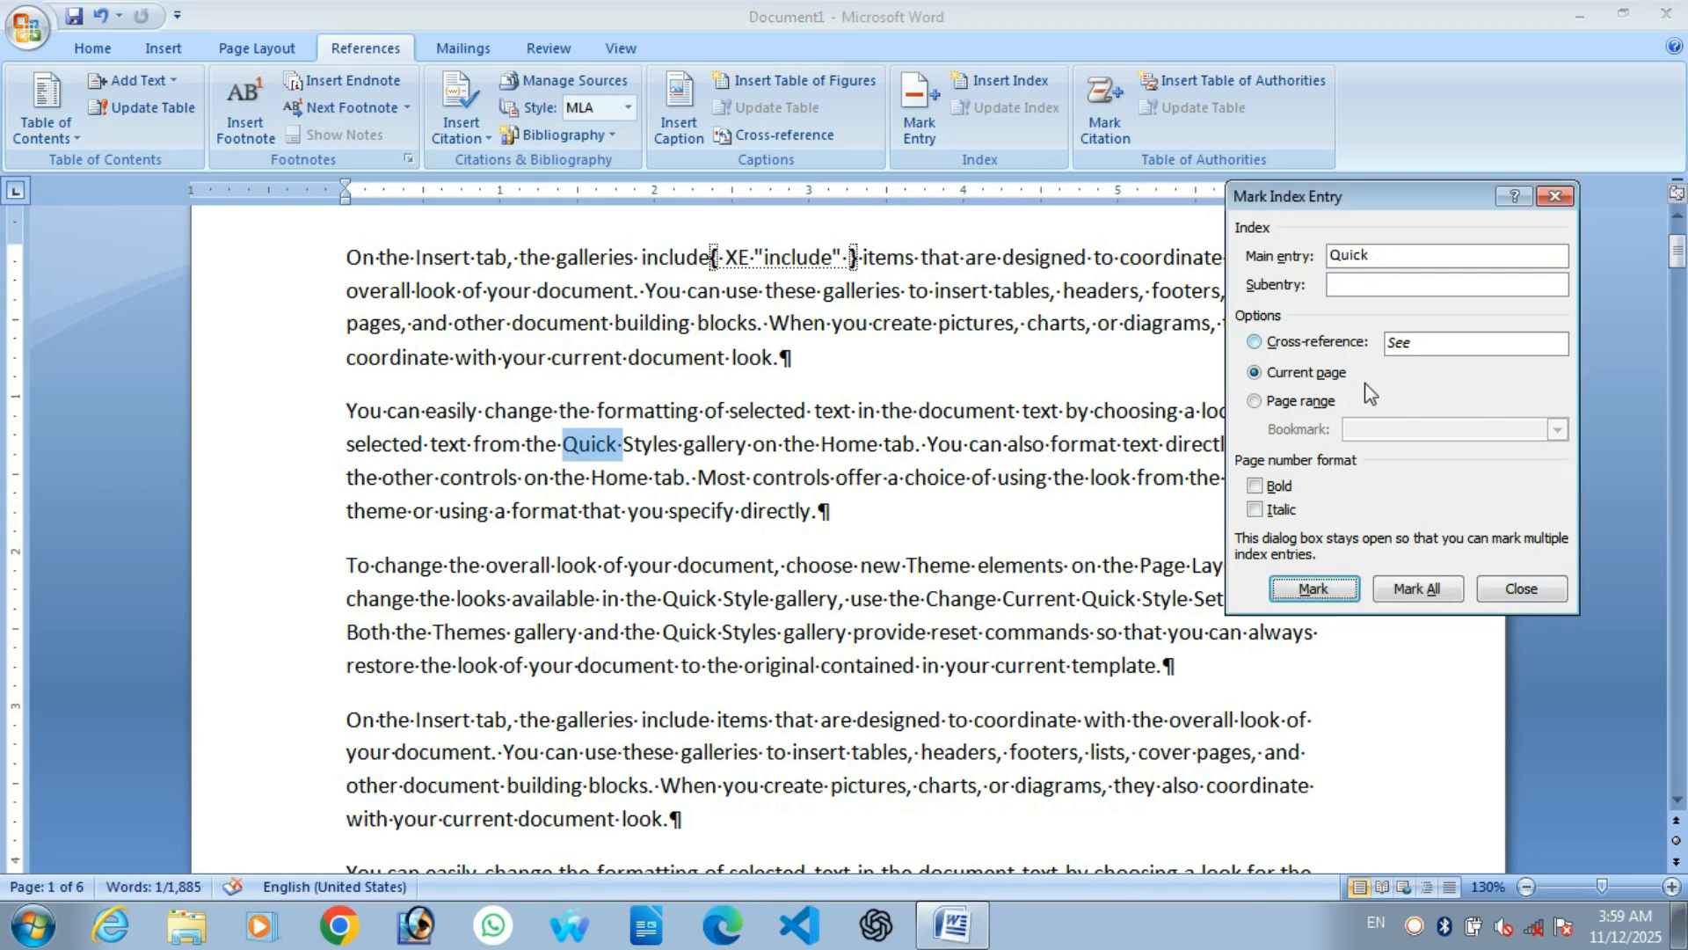
left_click(1315, 589)
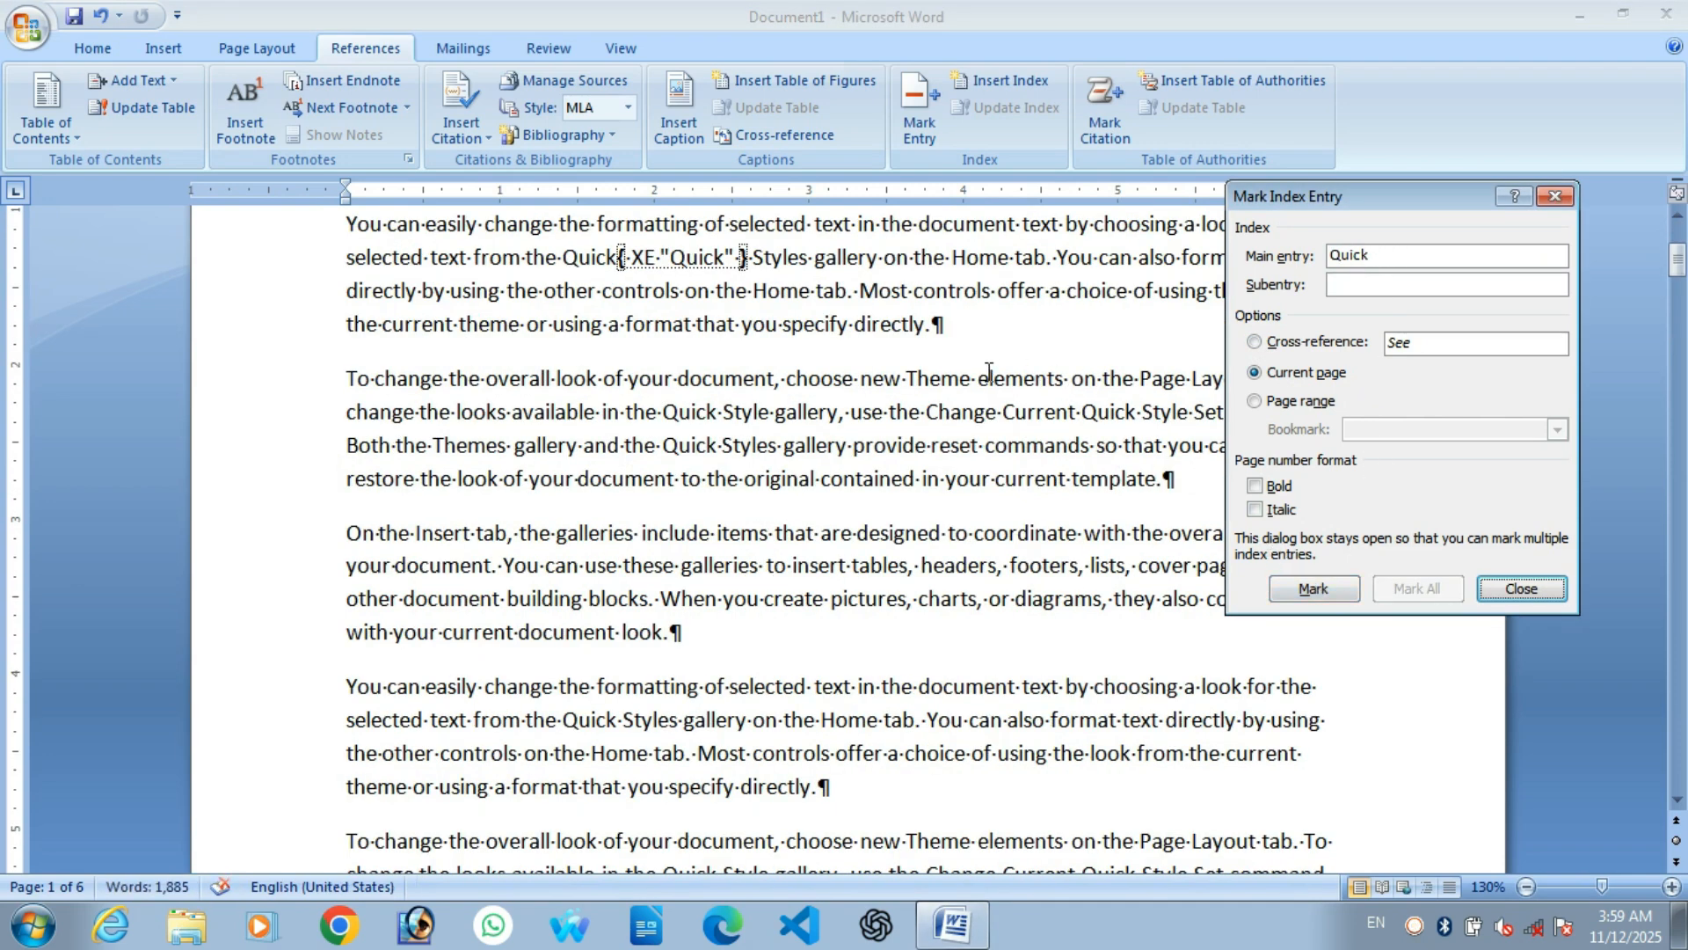
Mark "elements" in the third paragraph and "When" in the fourth as main index entries, and finish marking
double_click(1023, 378)
left_click(1368, 346)
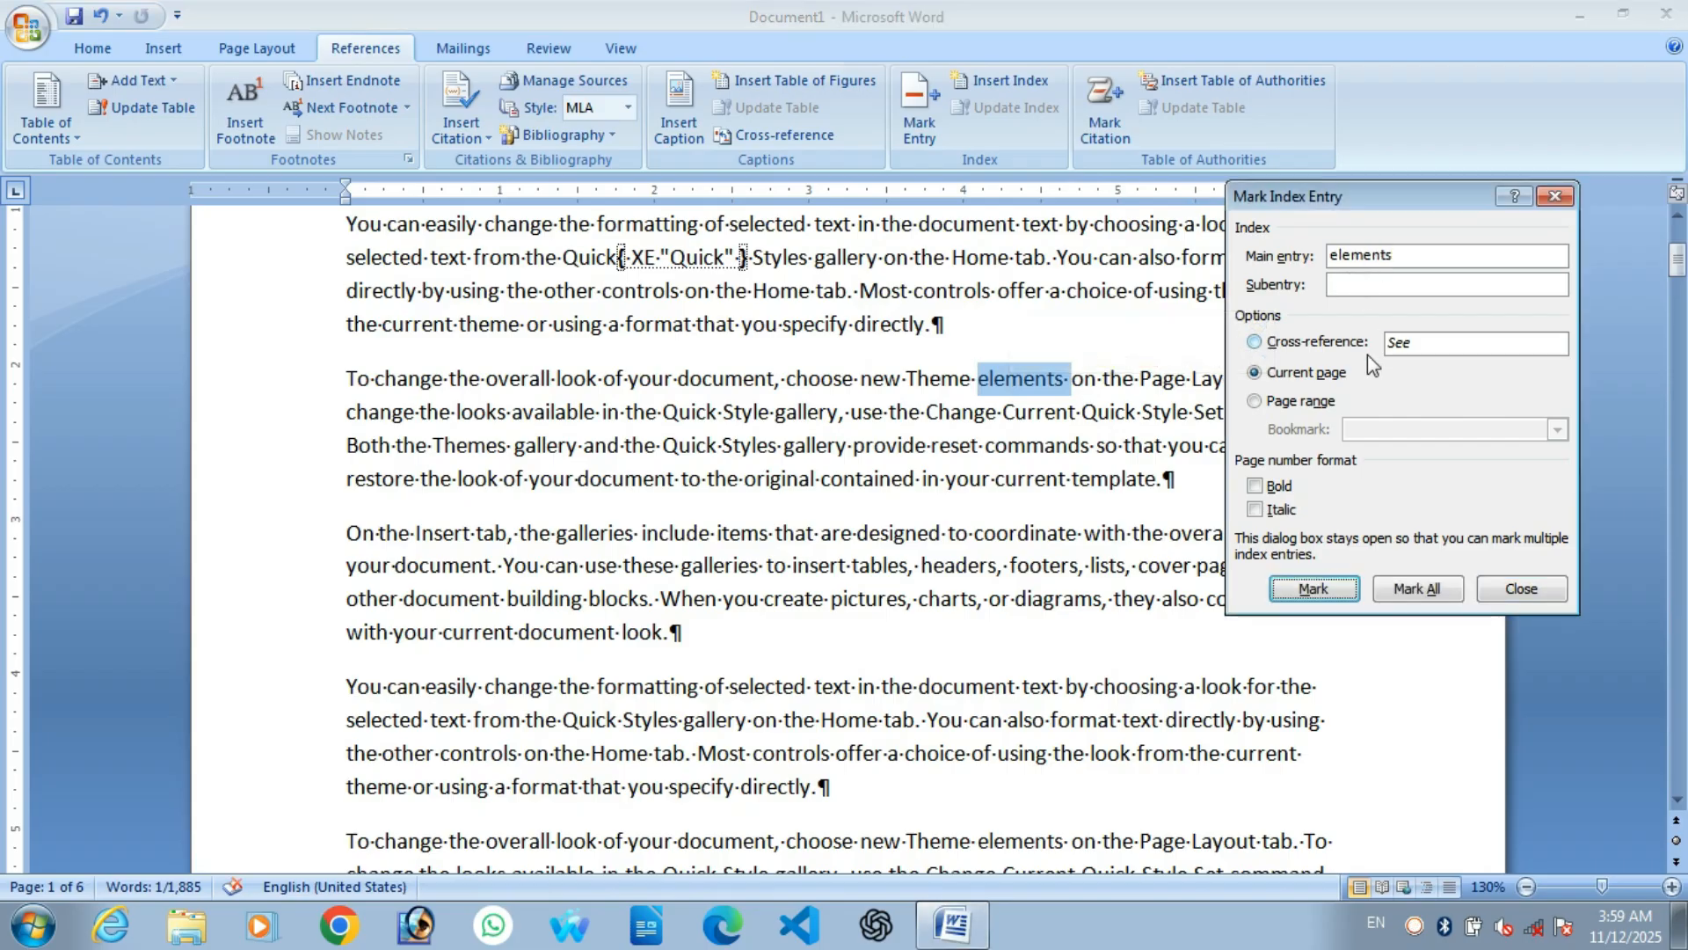
left_click(1314, 589)
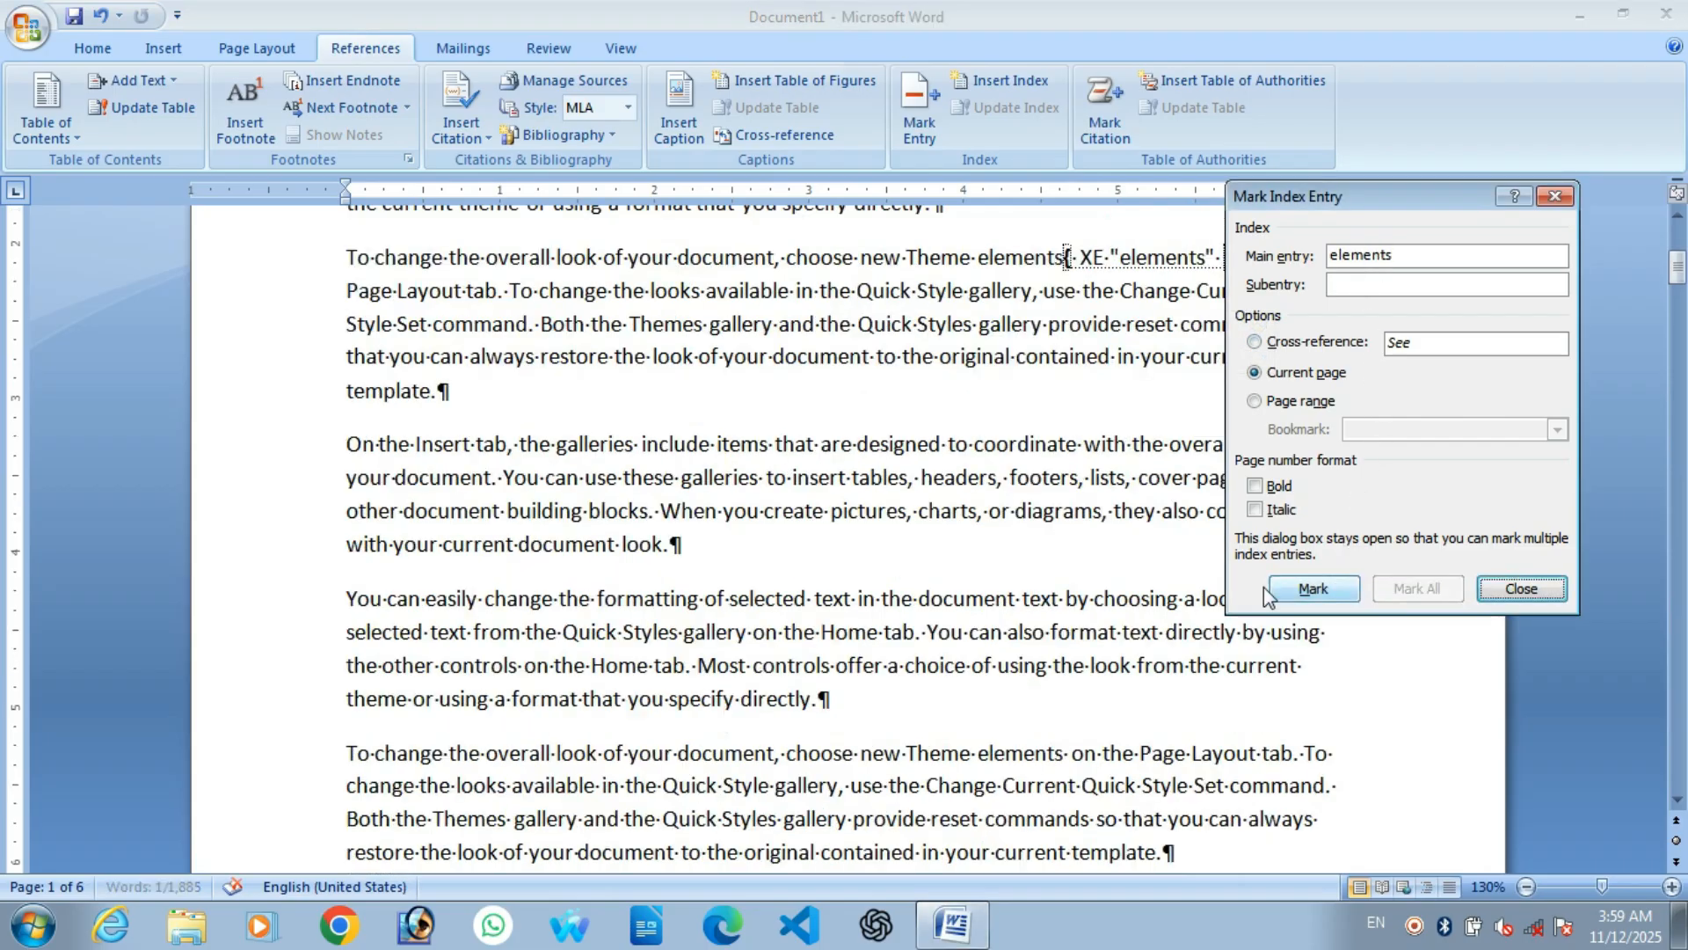
double_click(686, 511)
left_click(1319, 317)
left_click(1310, 591)
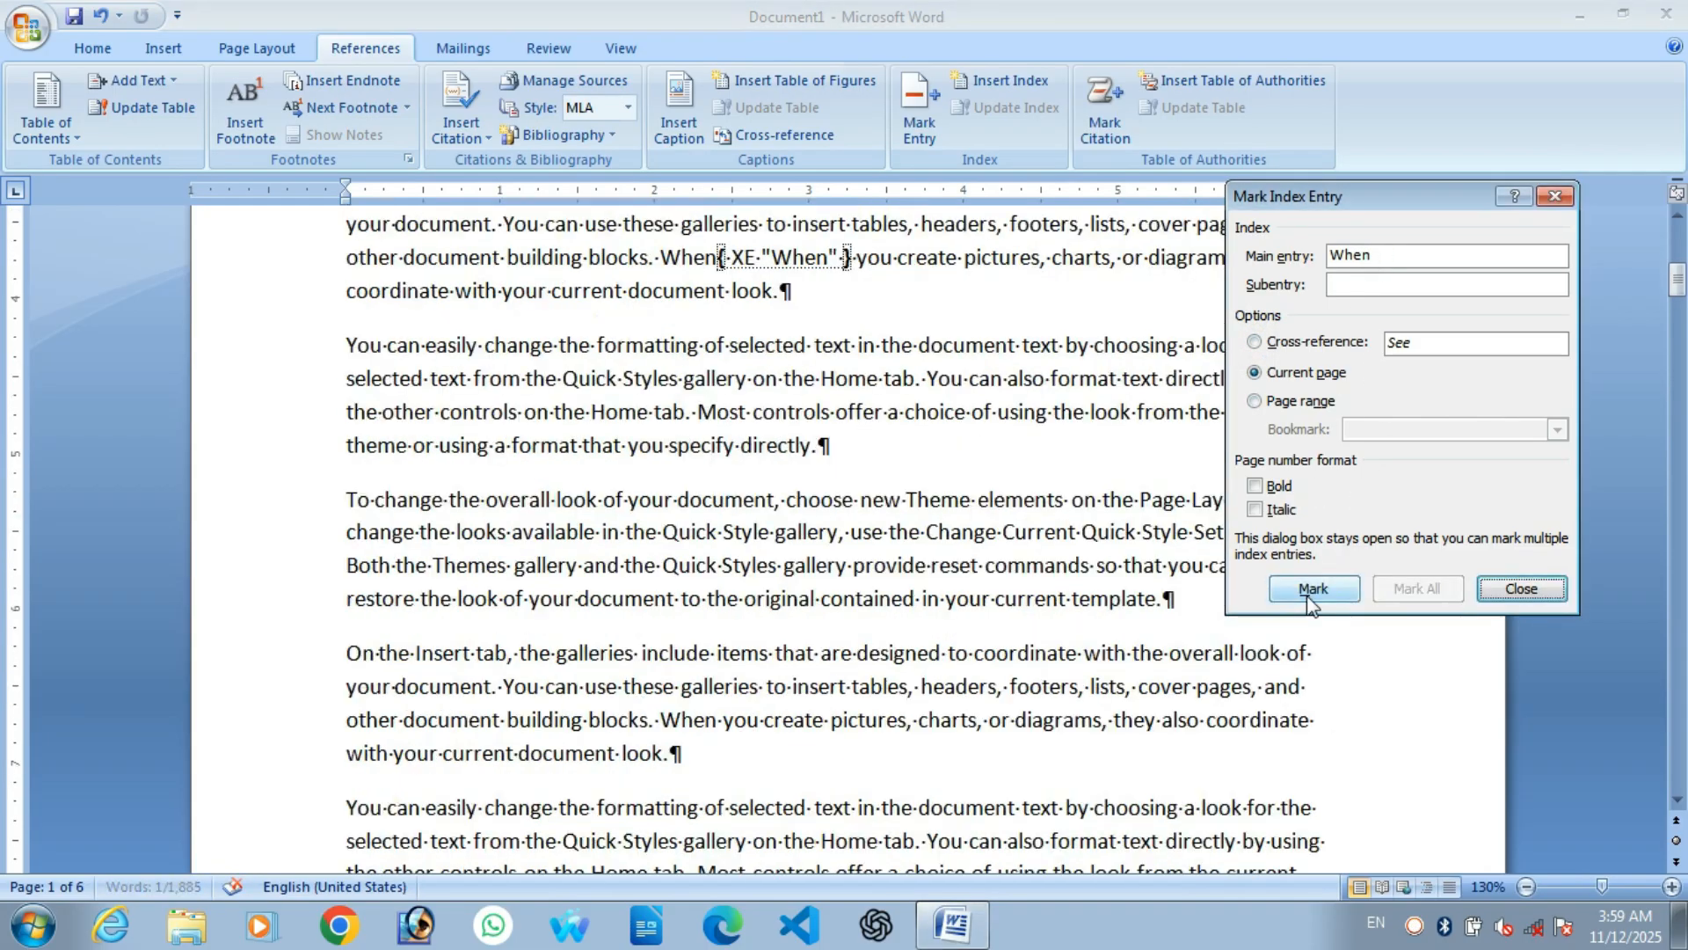
left_click(1503, 589)
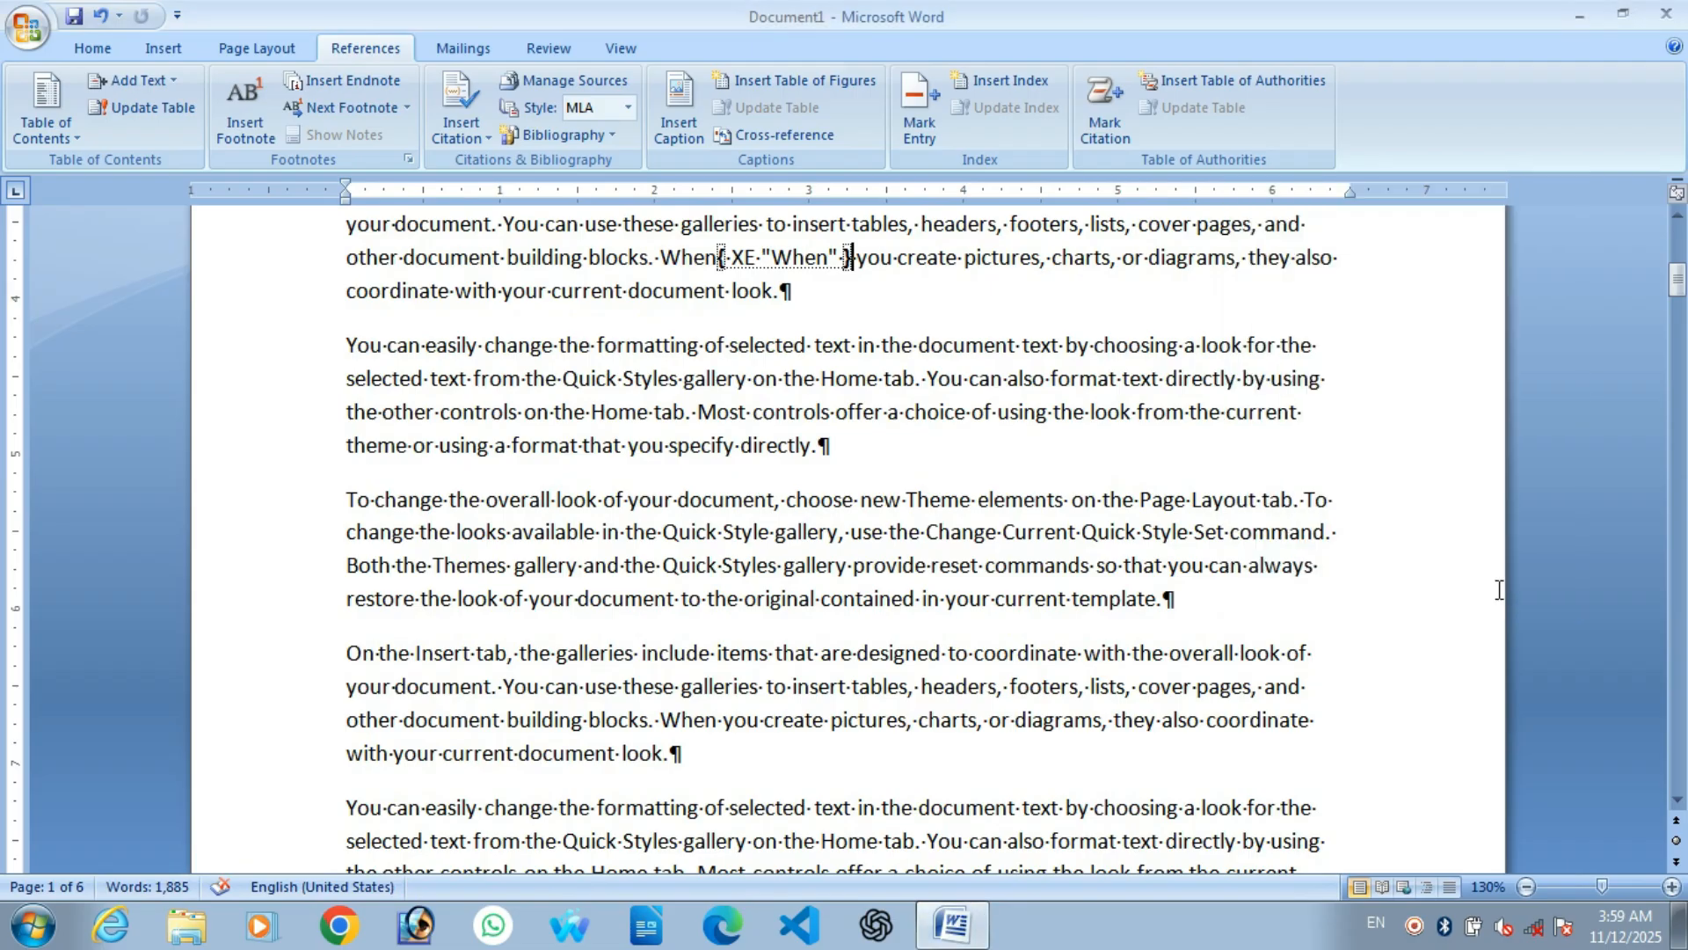
Hide the paragraph marks and index field codes throughout the document
scroll(1109, 528, "up", 3)
scroll(1110, 528, "up", 4)
scroll(814, 445, "down", 10)
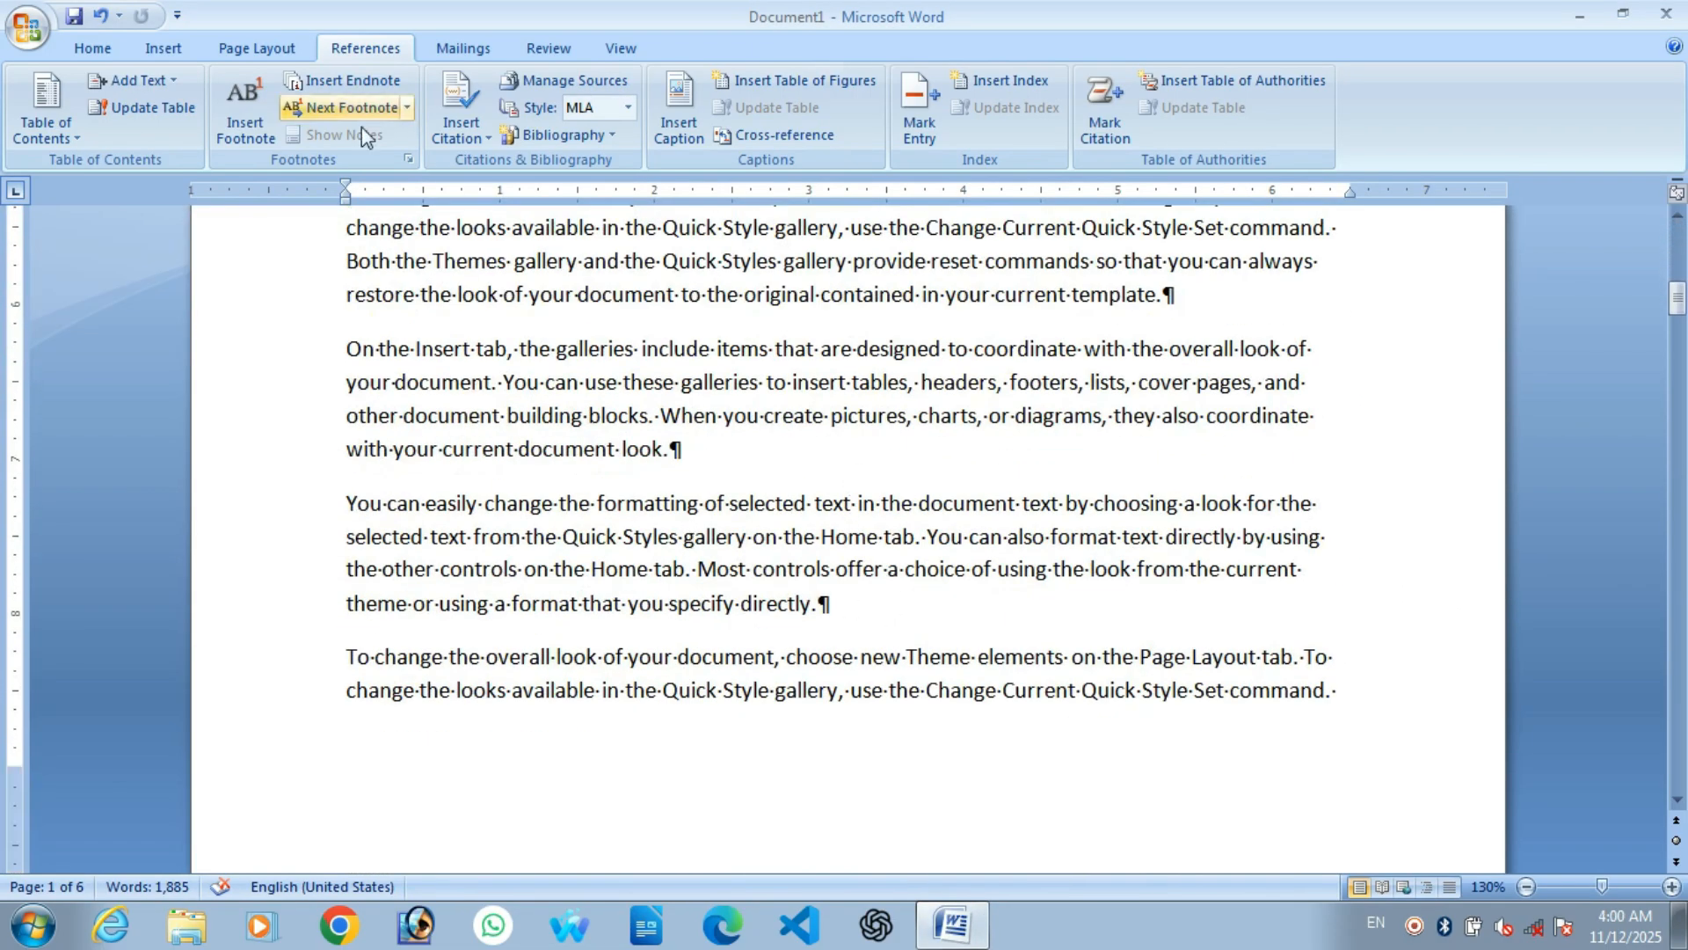
left_click(91, 49)
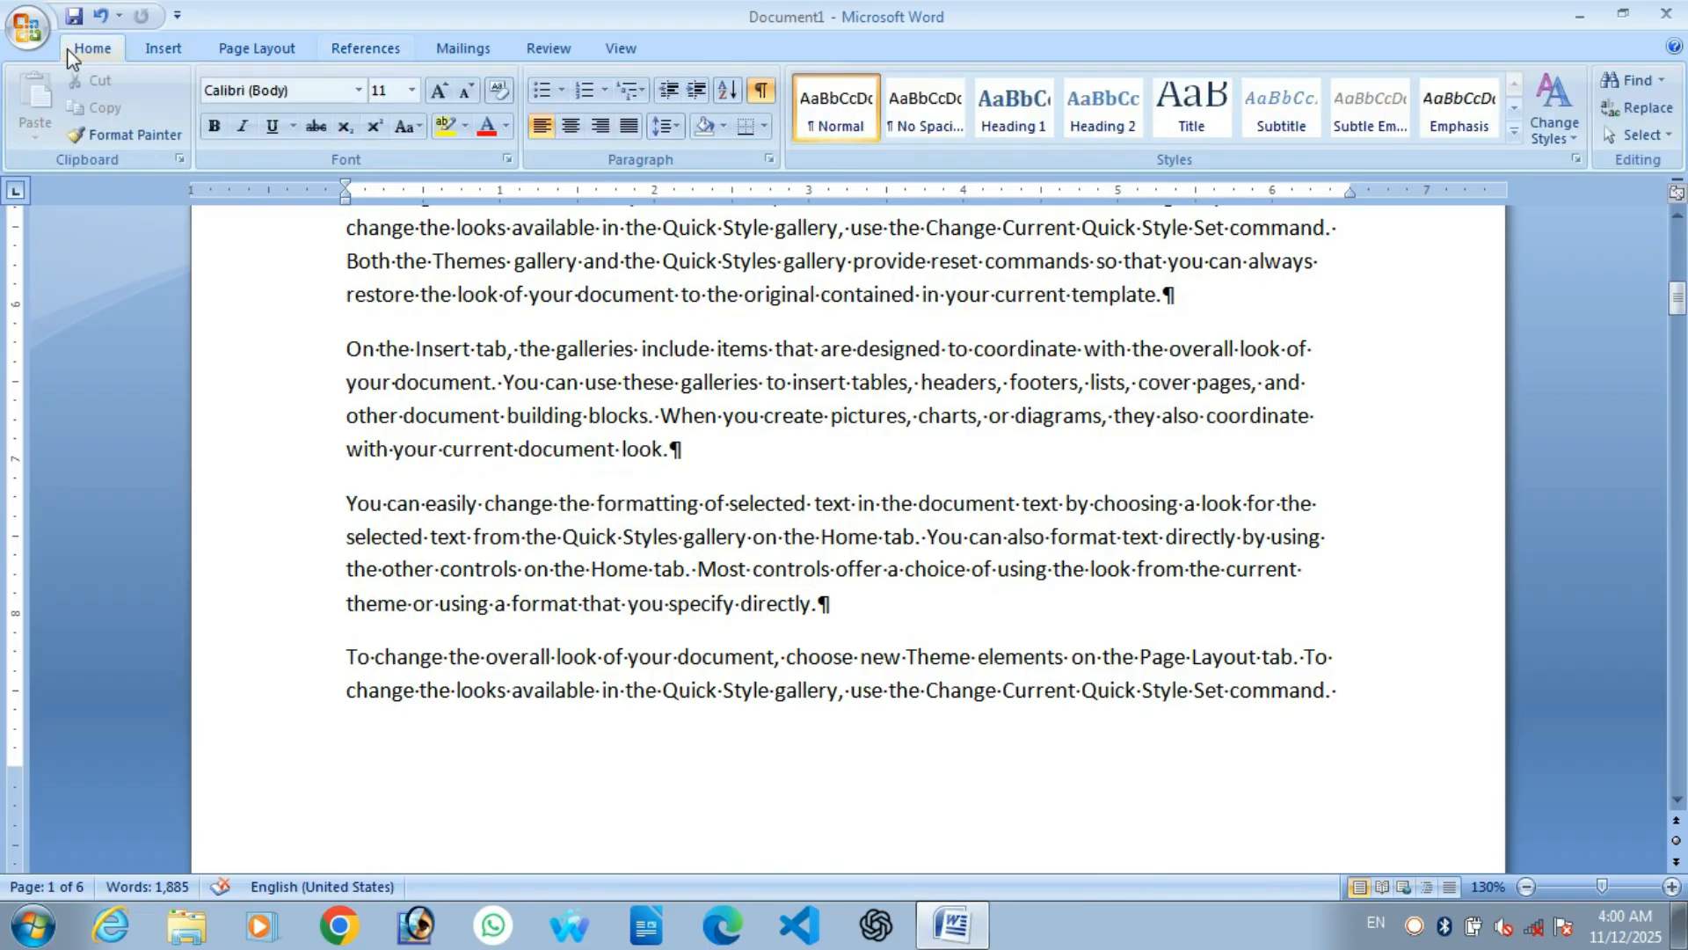
left_click(761, 90)
Insert an indented index with two columns at the start of the blank page 5
scroll(799, 639, "down", 5)
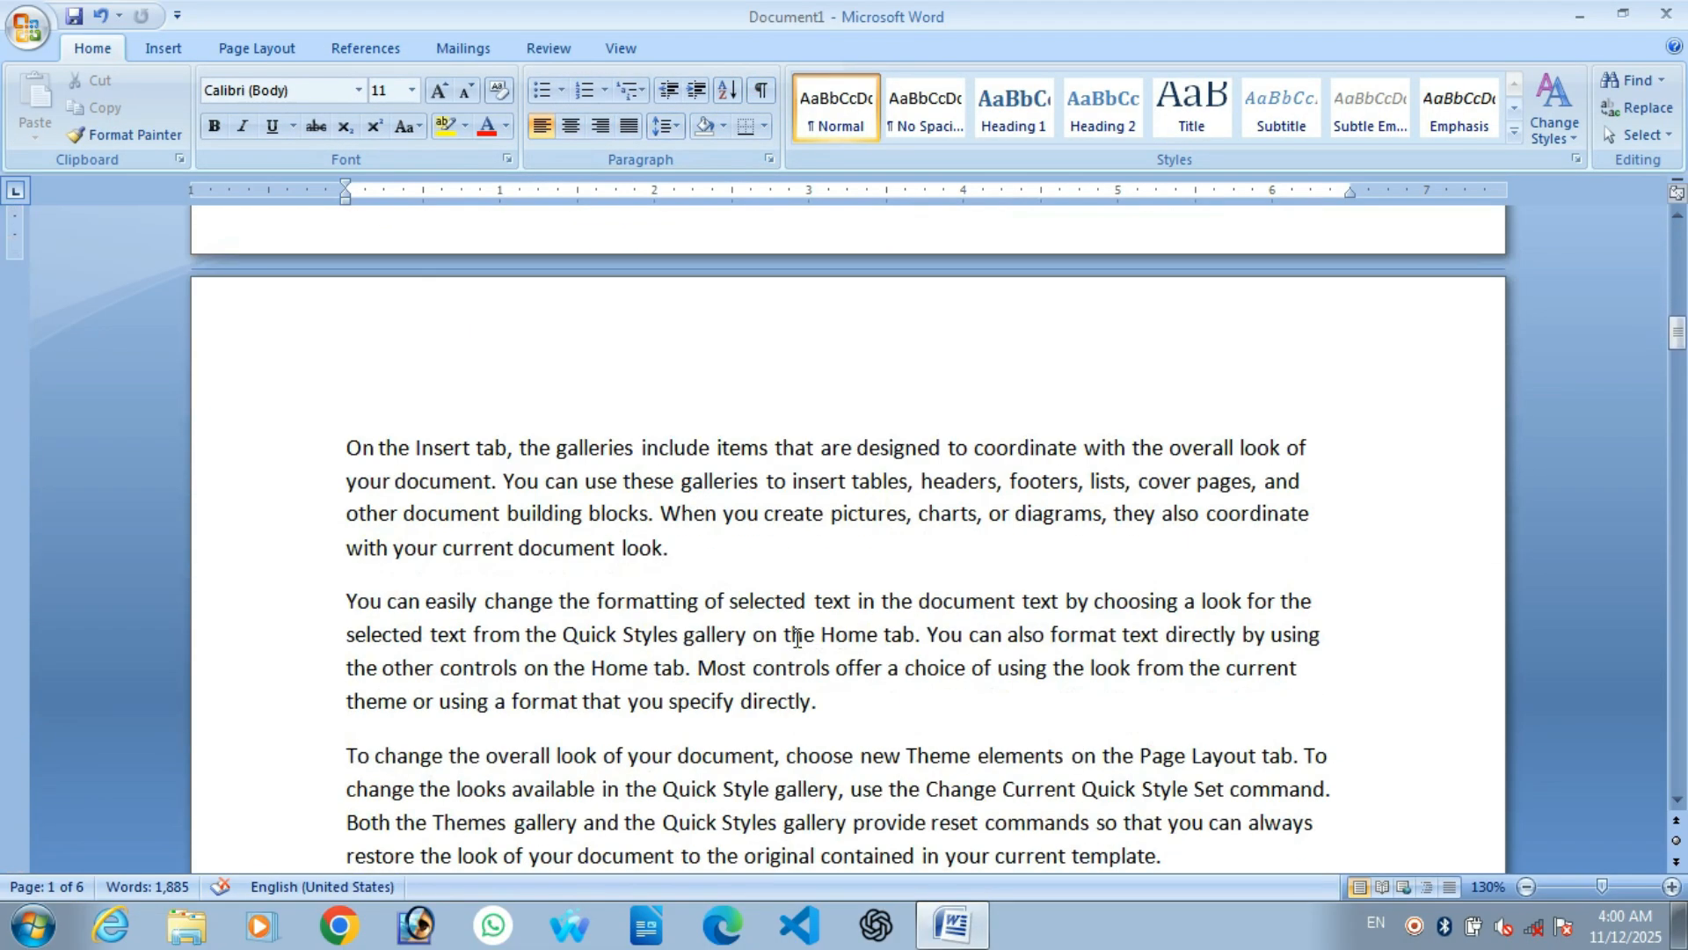
scroll(799, 639, "down", 5)
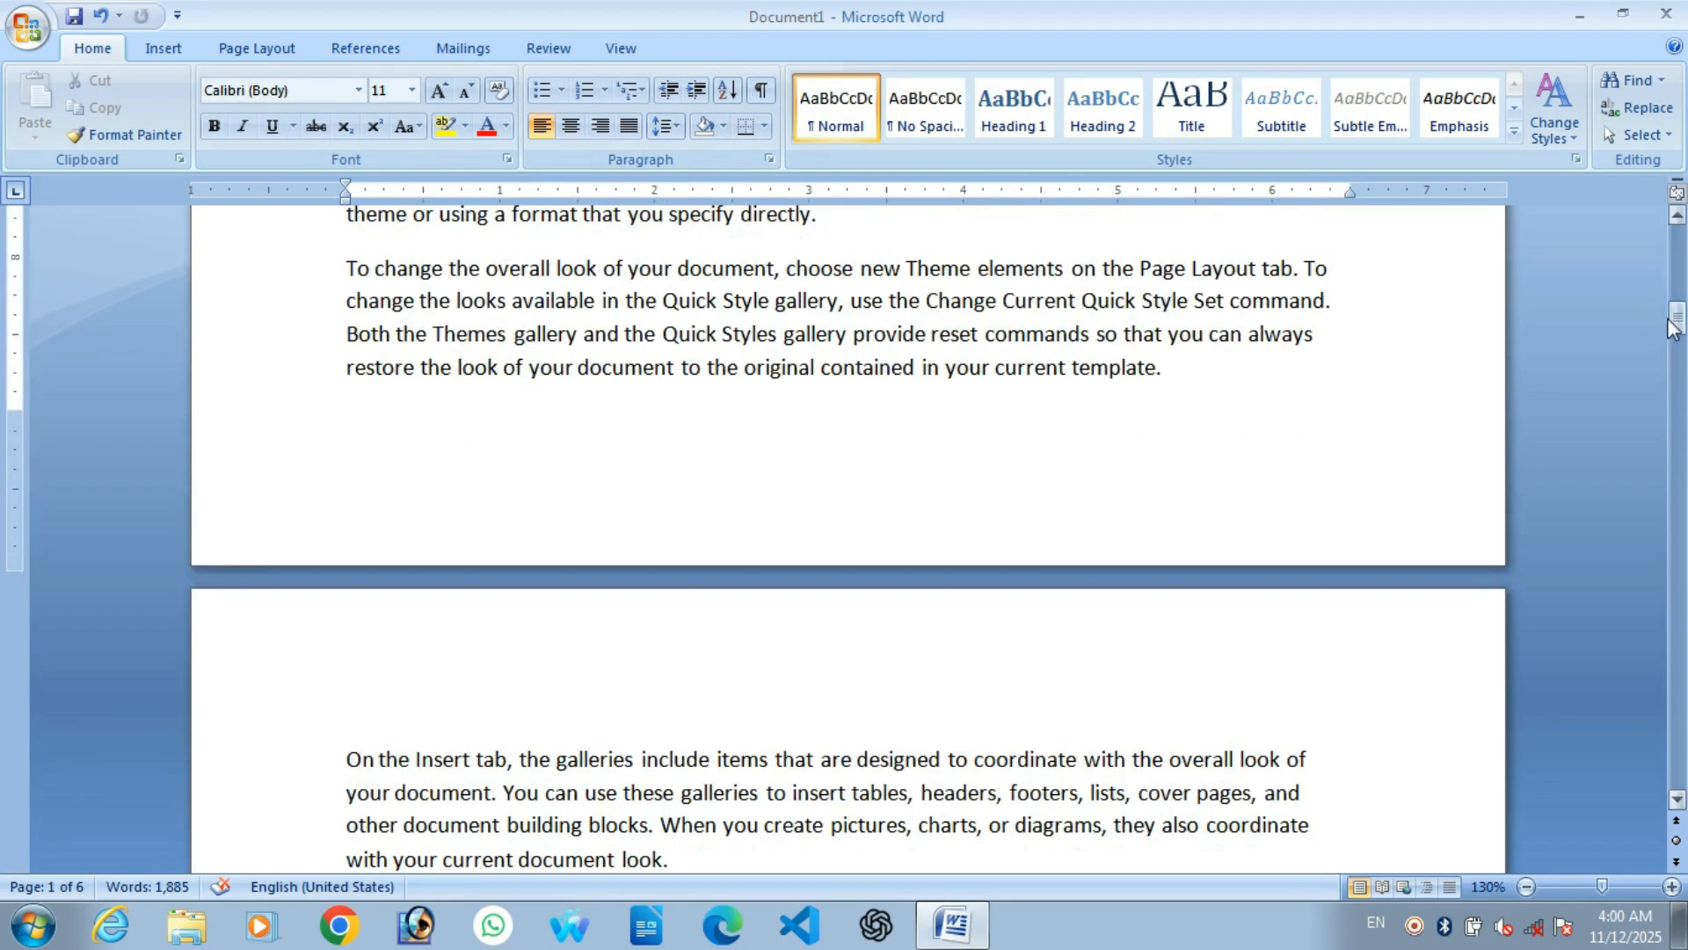
left_click_drag(1675, 323, 1679, 617)
left_click(567, 446)
left_click(492, 415)
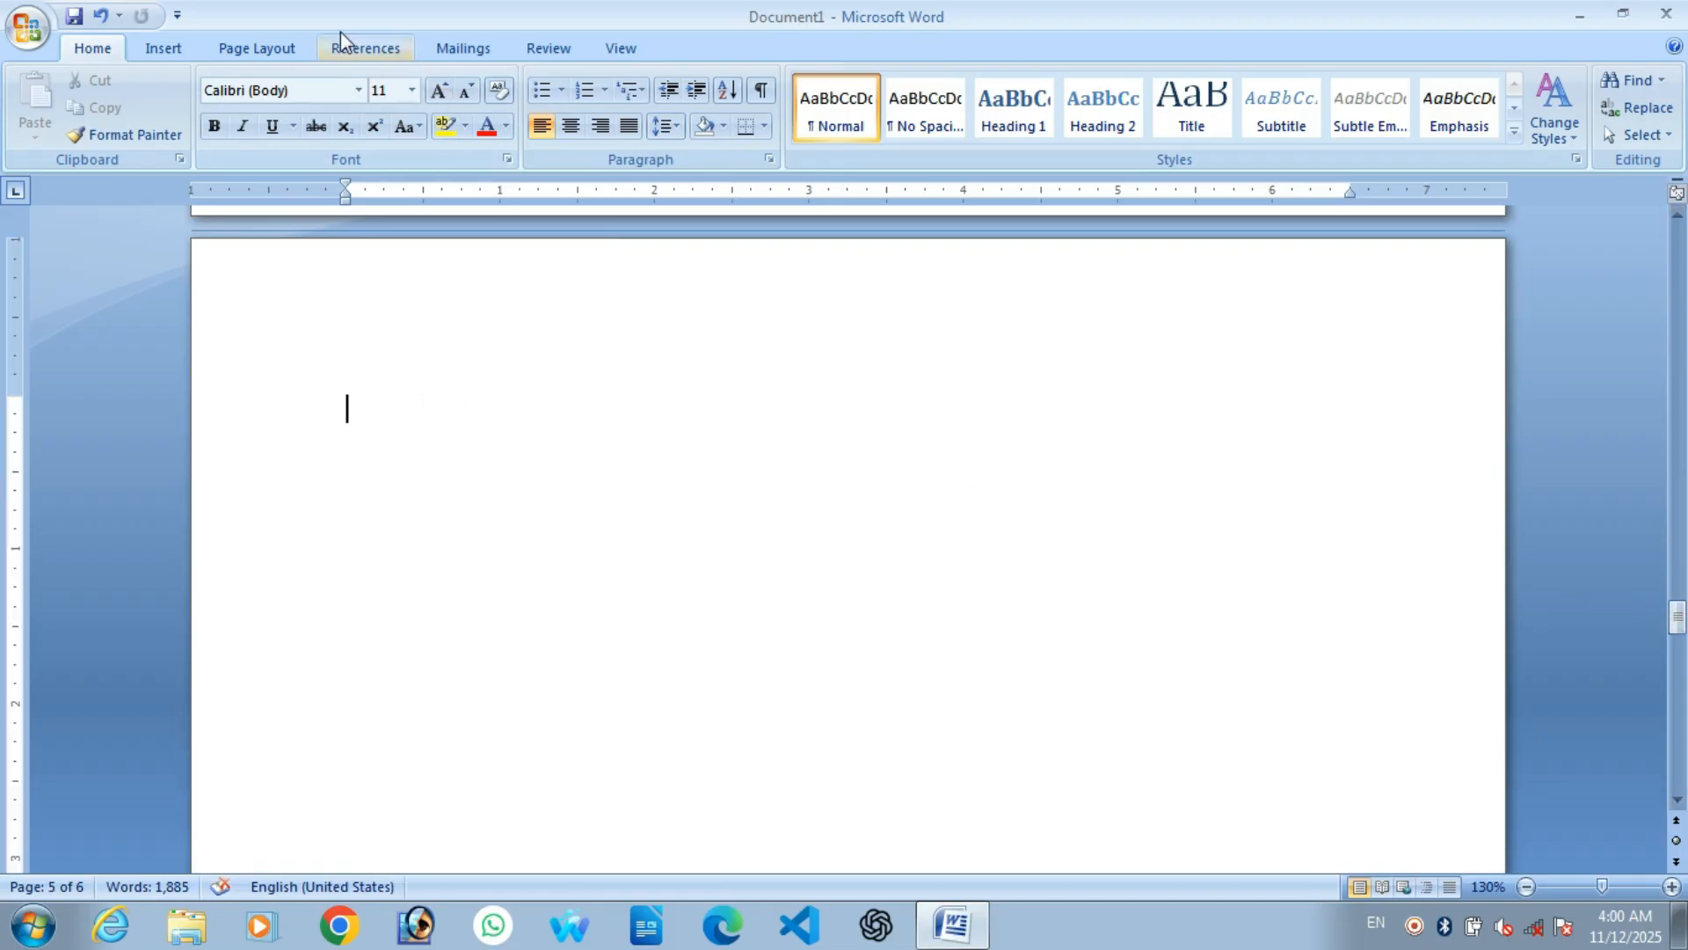
left_click(398, 49)
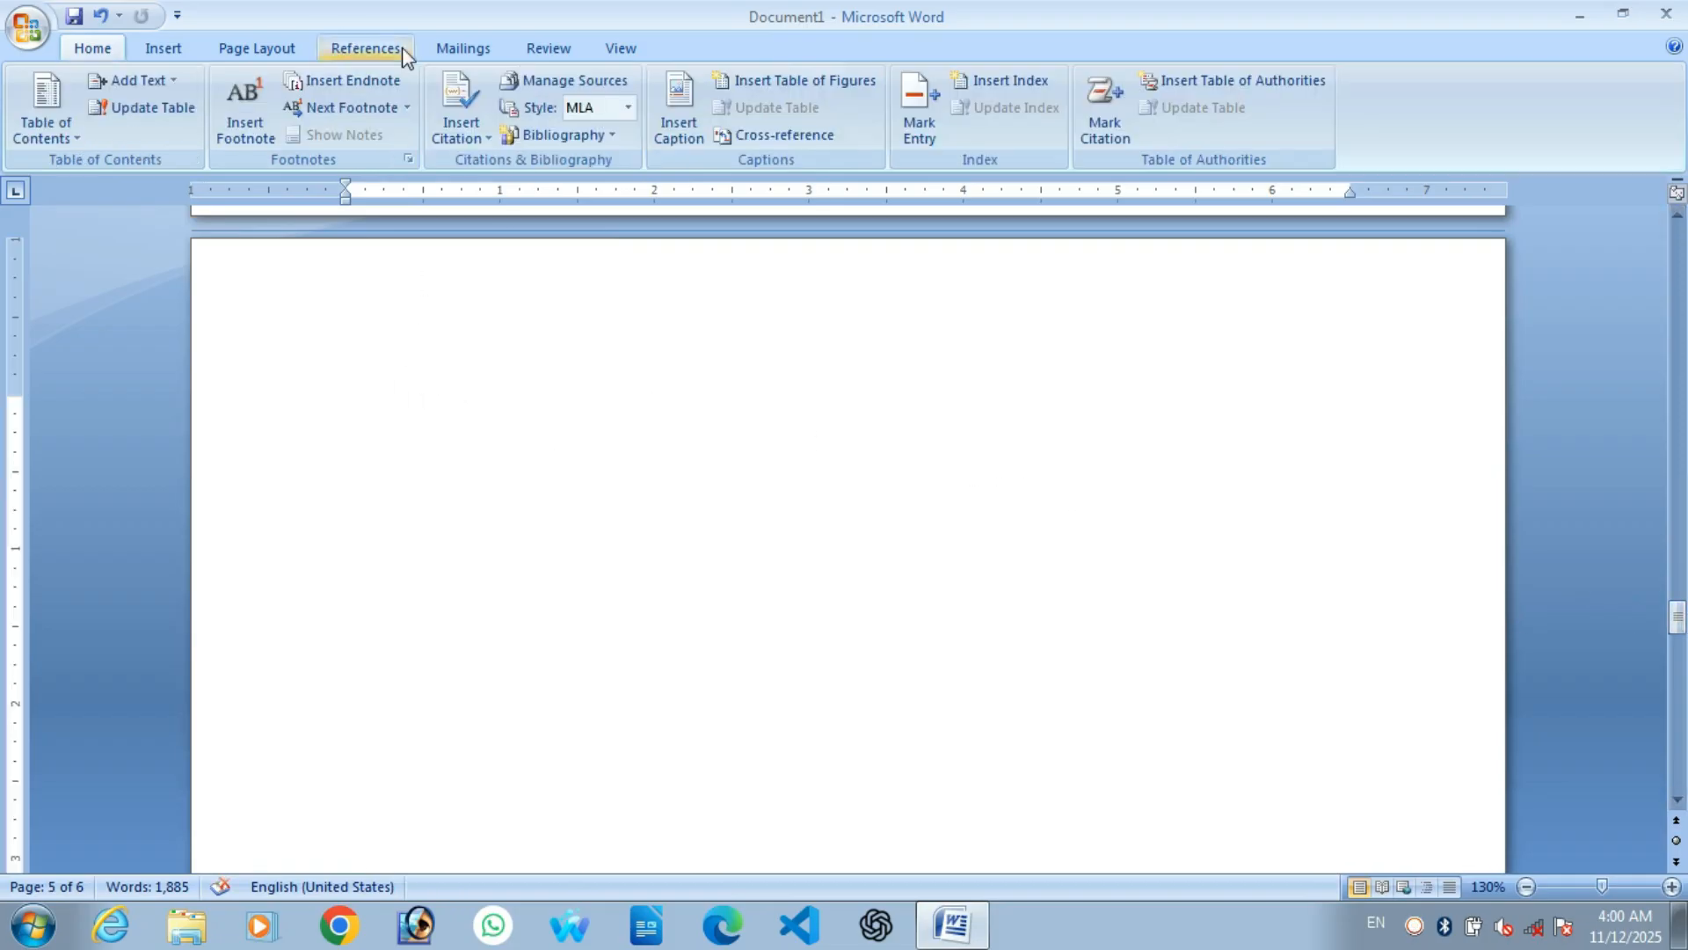
left_click(1032, 84)
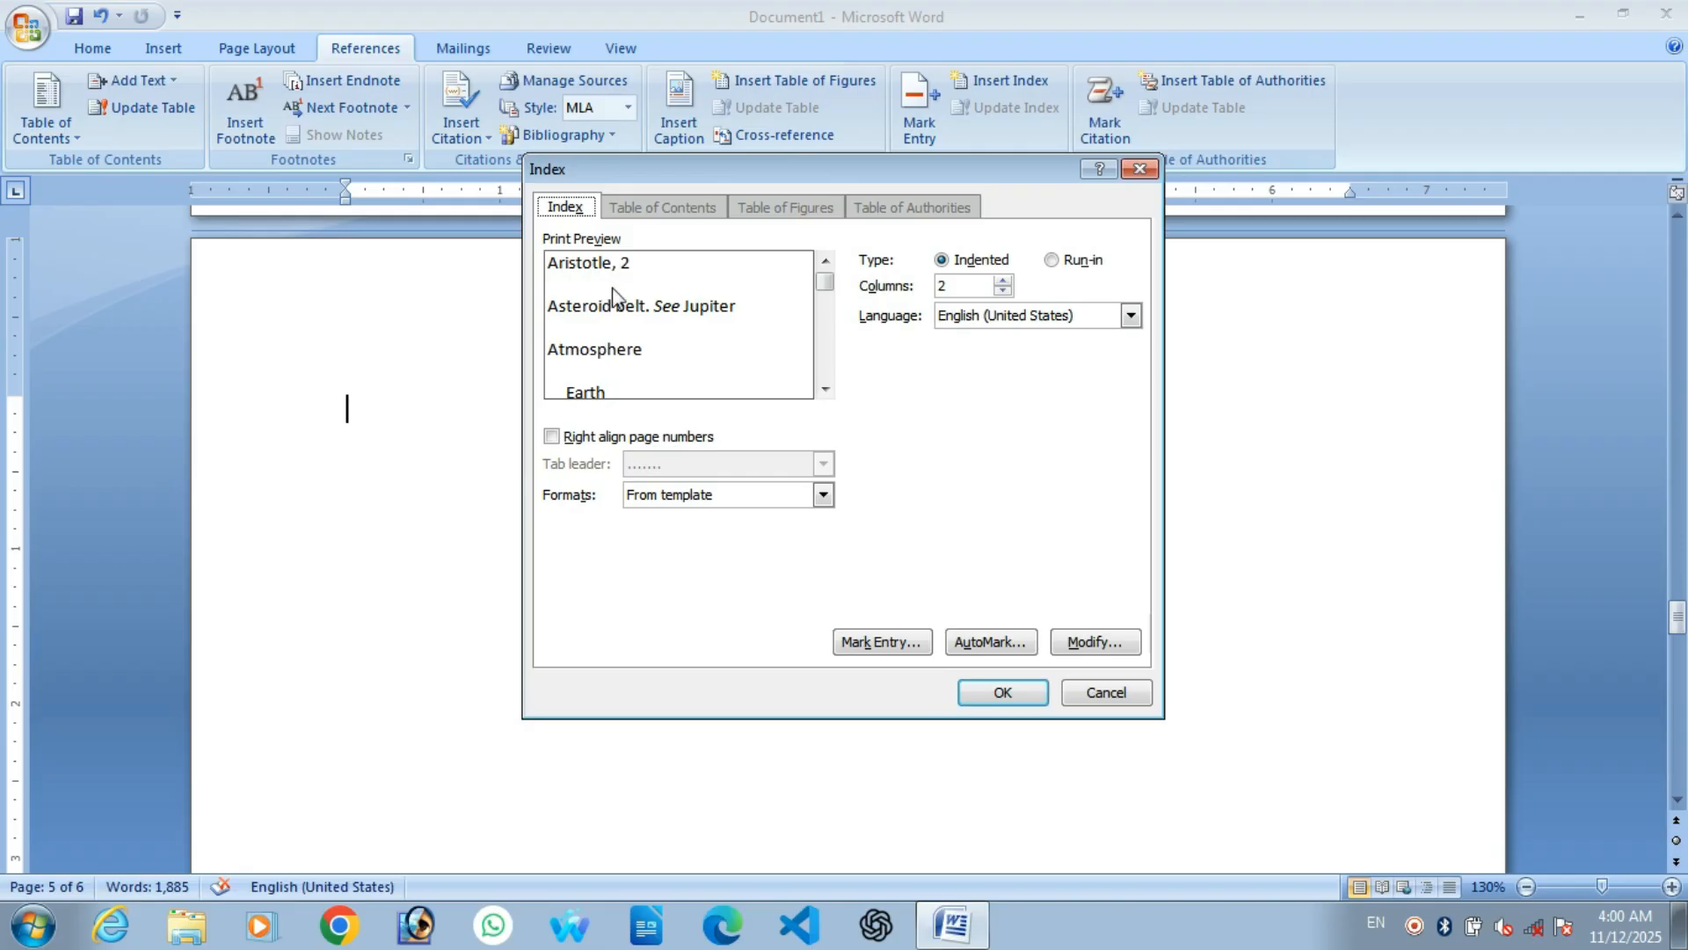
left_click(1008, 278)
left_click(1003, 291)
left_click(1003, 291)
left_click(1003, 278)
left_click(1000, 692)
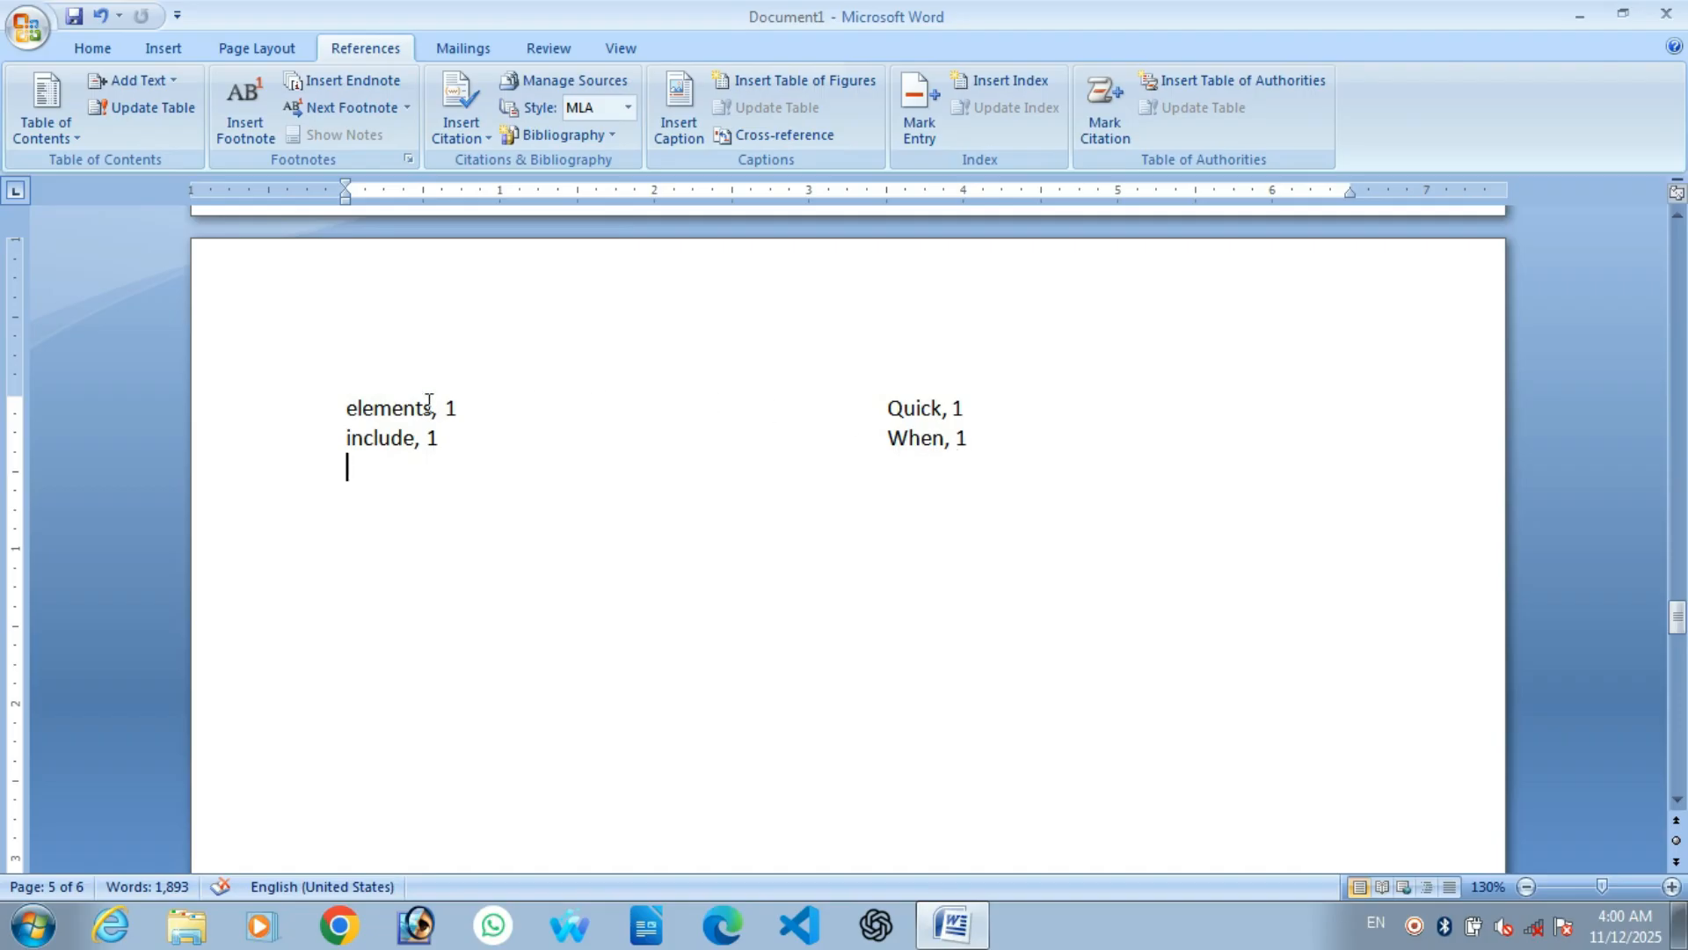
scroll(527, 399, "up", 3)
left_click(392, 562)
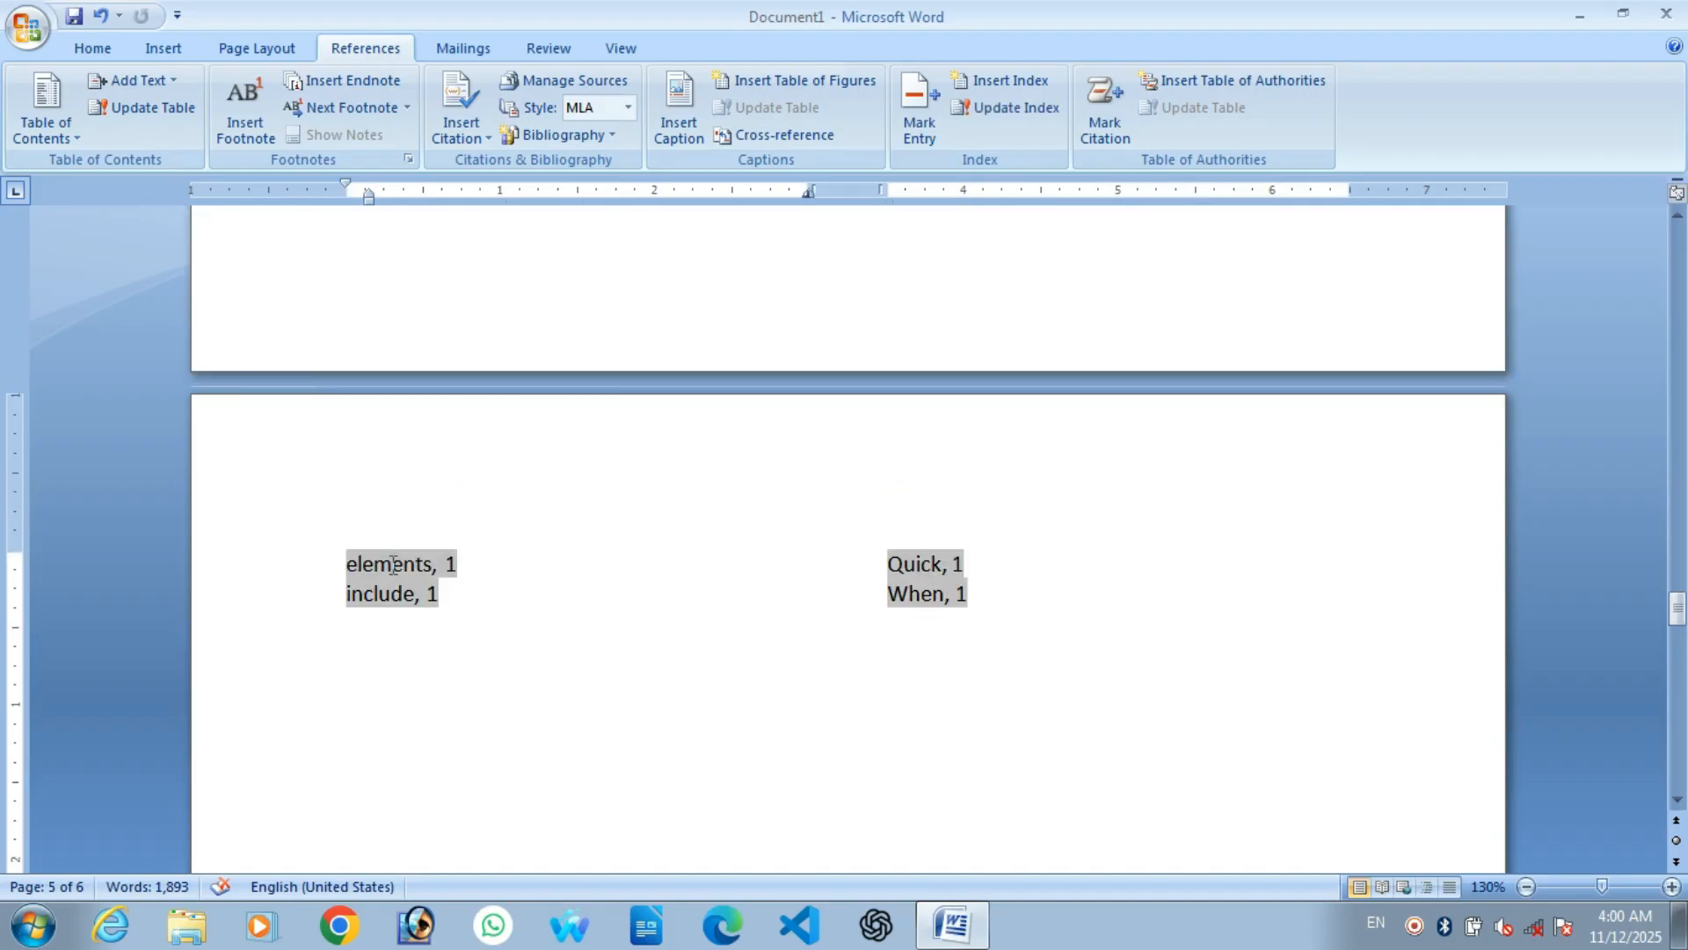
left_click(490, 565)
scroll(849, 537, "up", 1)
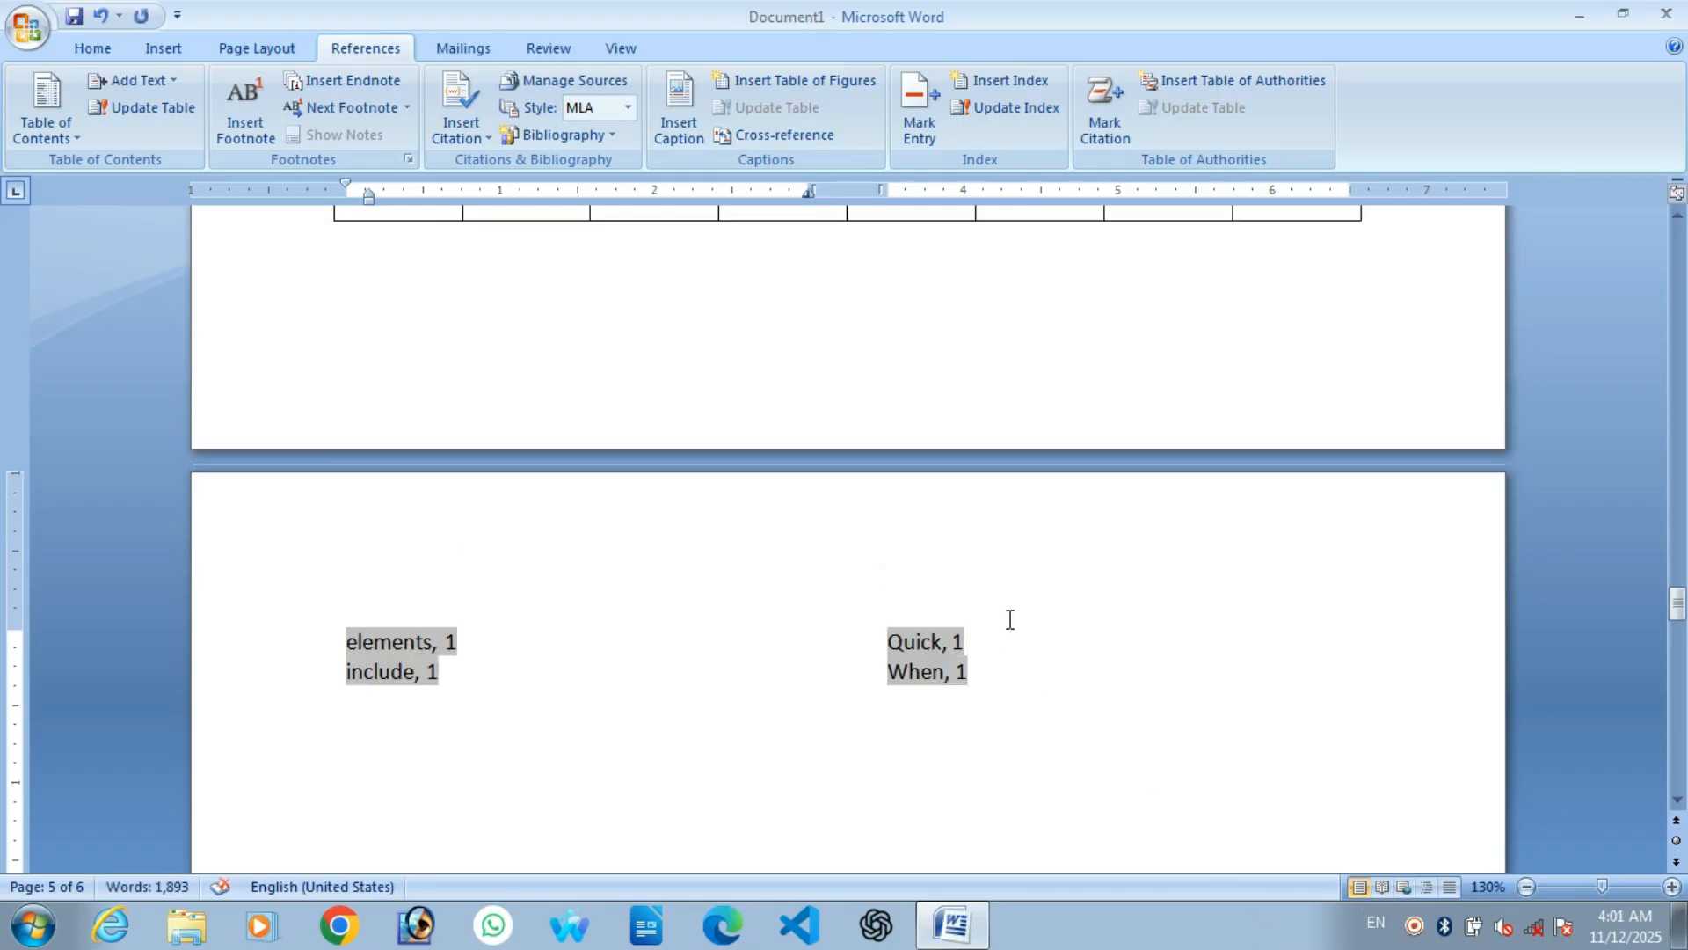
mouse_move(1678, 605)
left_mouse_down()
mouse_move(1680, 527)
mouse_move(1679, 737)
mouse_move(1680, 626)
left_mouse_up()
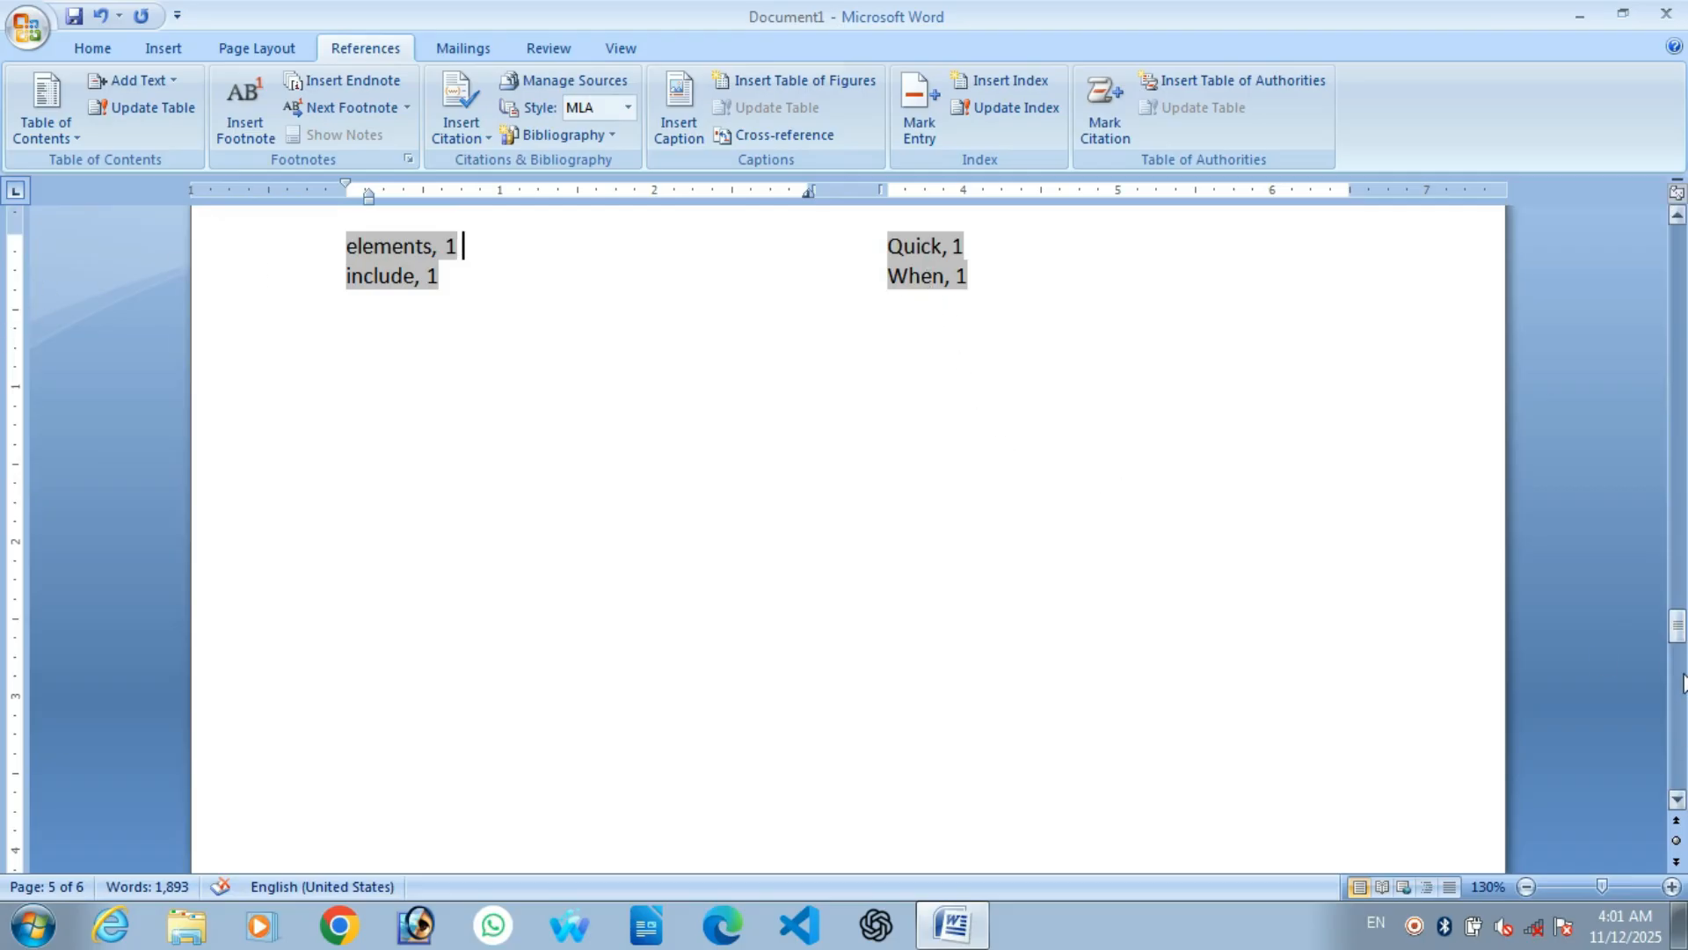
Mark the word "current" on page 3 as a main index entry for the current page, and finish marking
left_click_drag(1678, 626, 1678, 239)
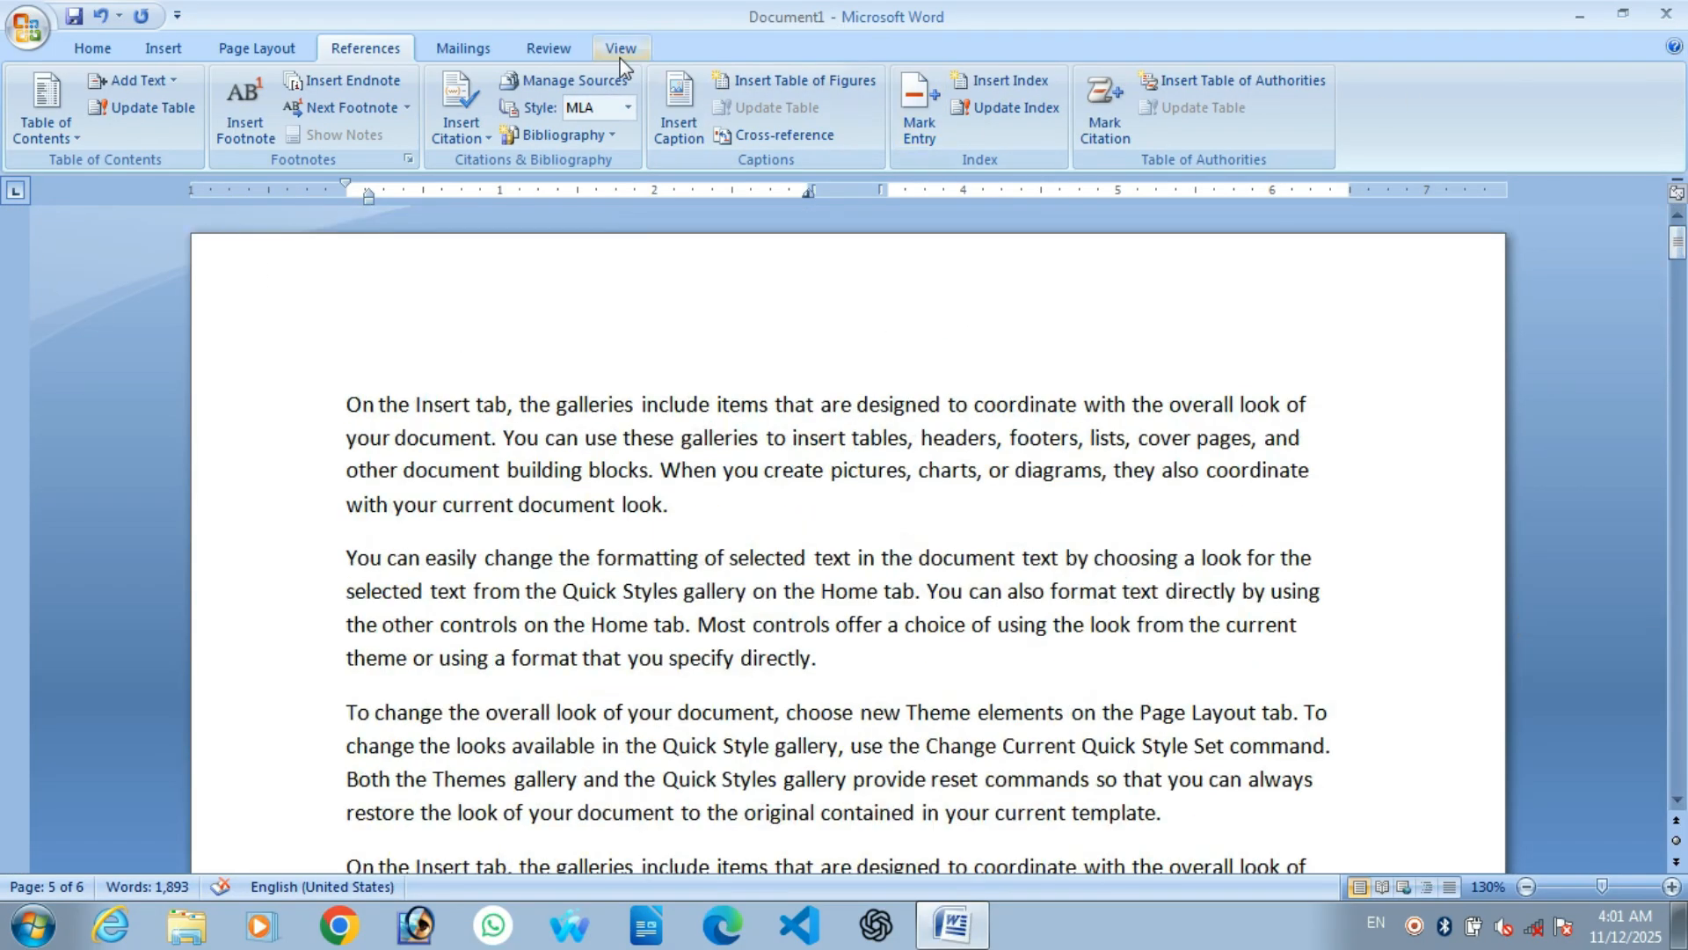
left_click(919, 123)
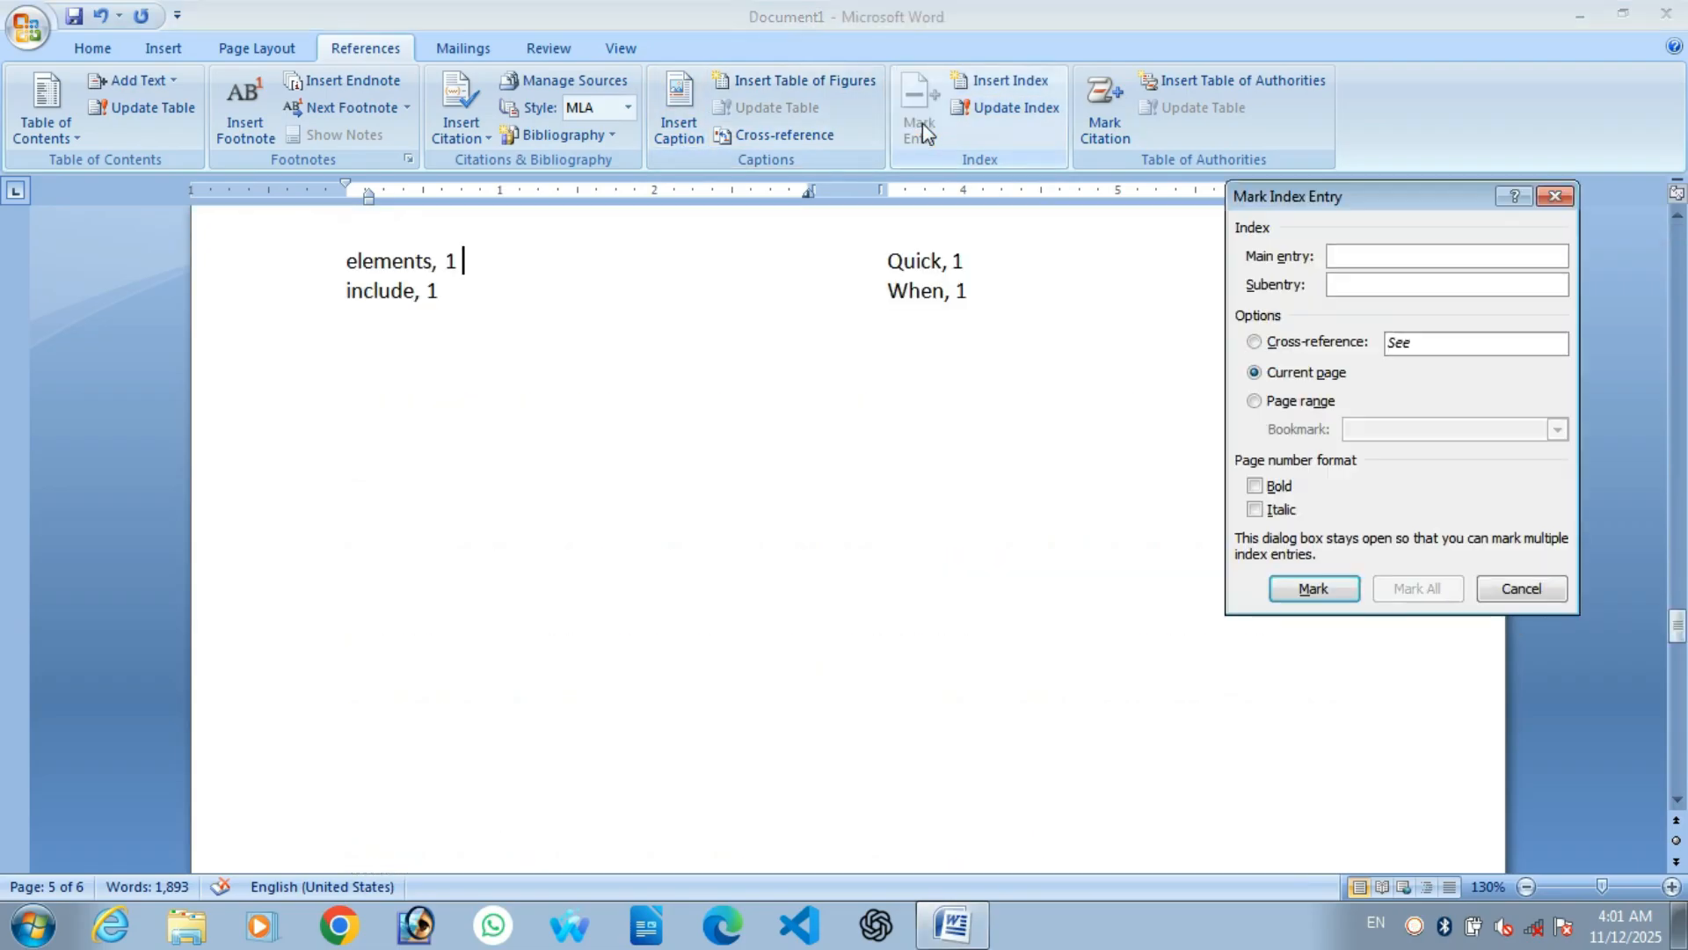
left_click_drag(1678, 643, 1658, 519)
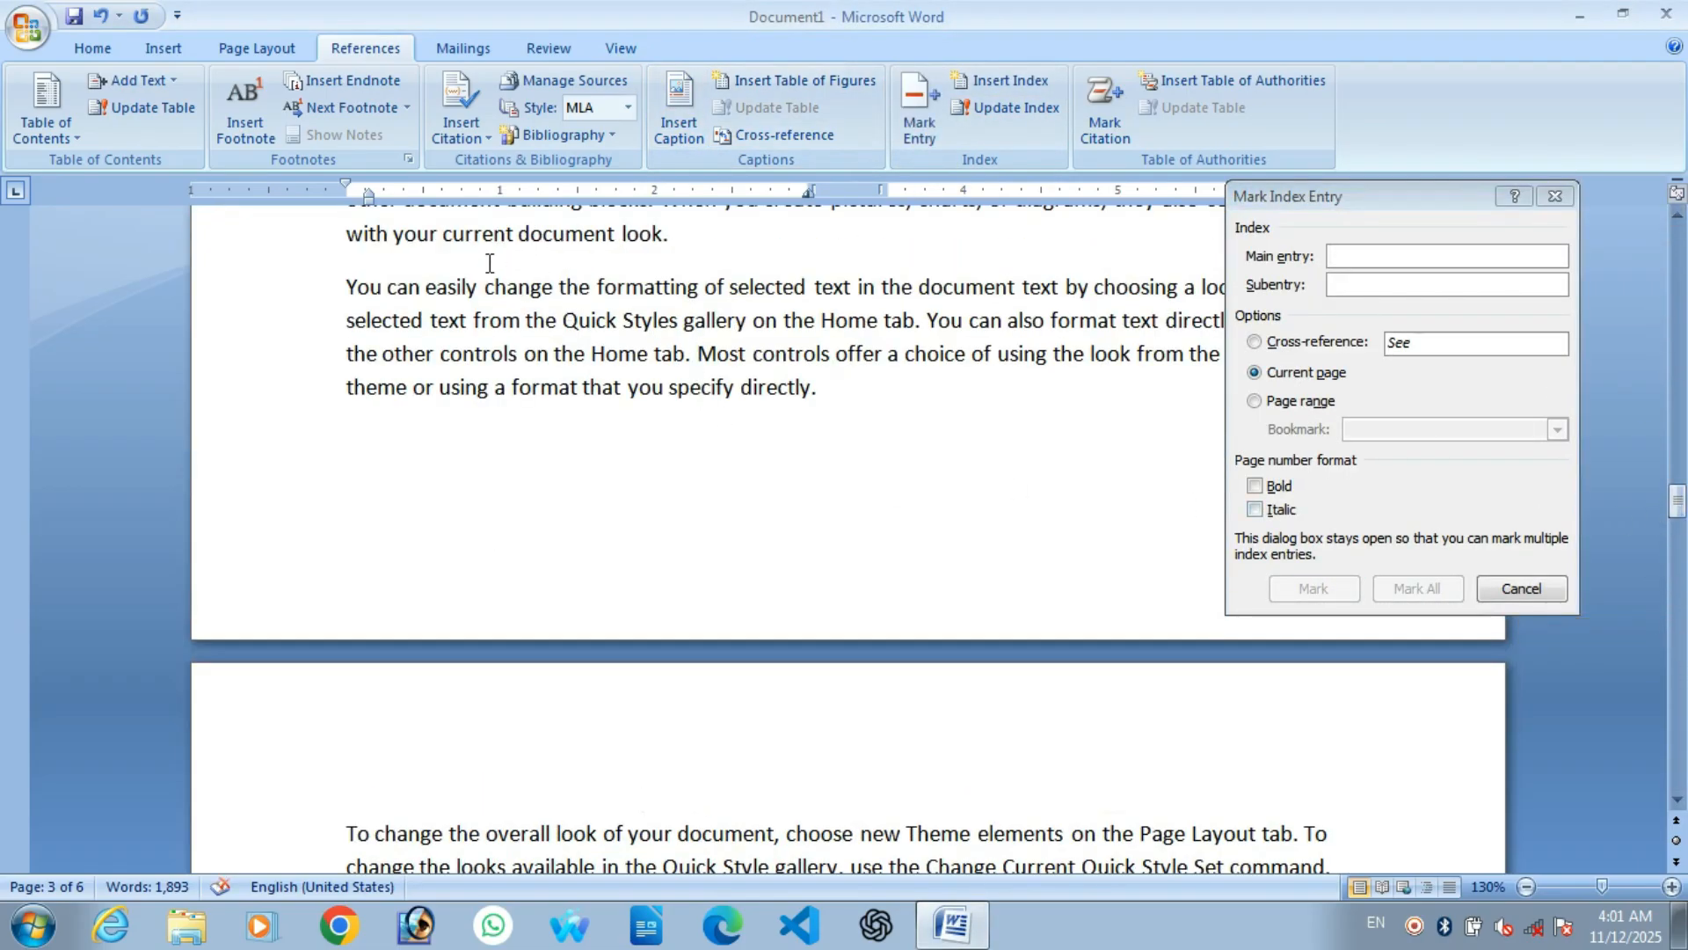
double_click(476, 234)
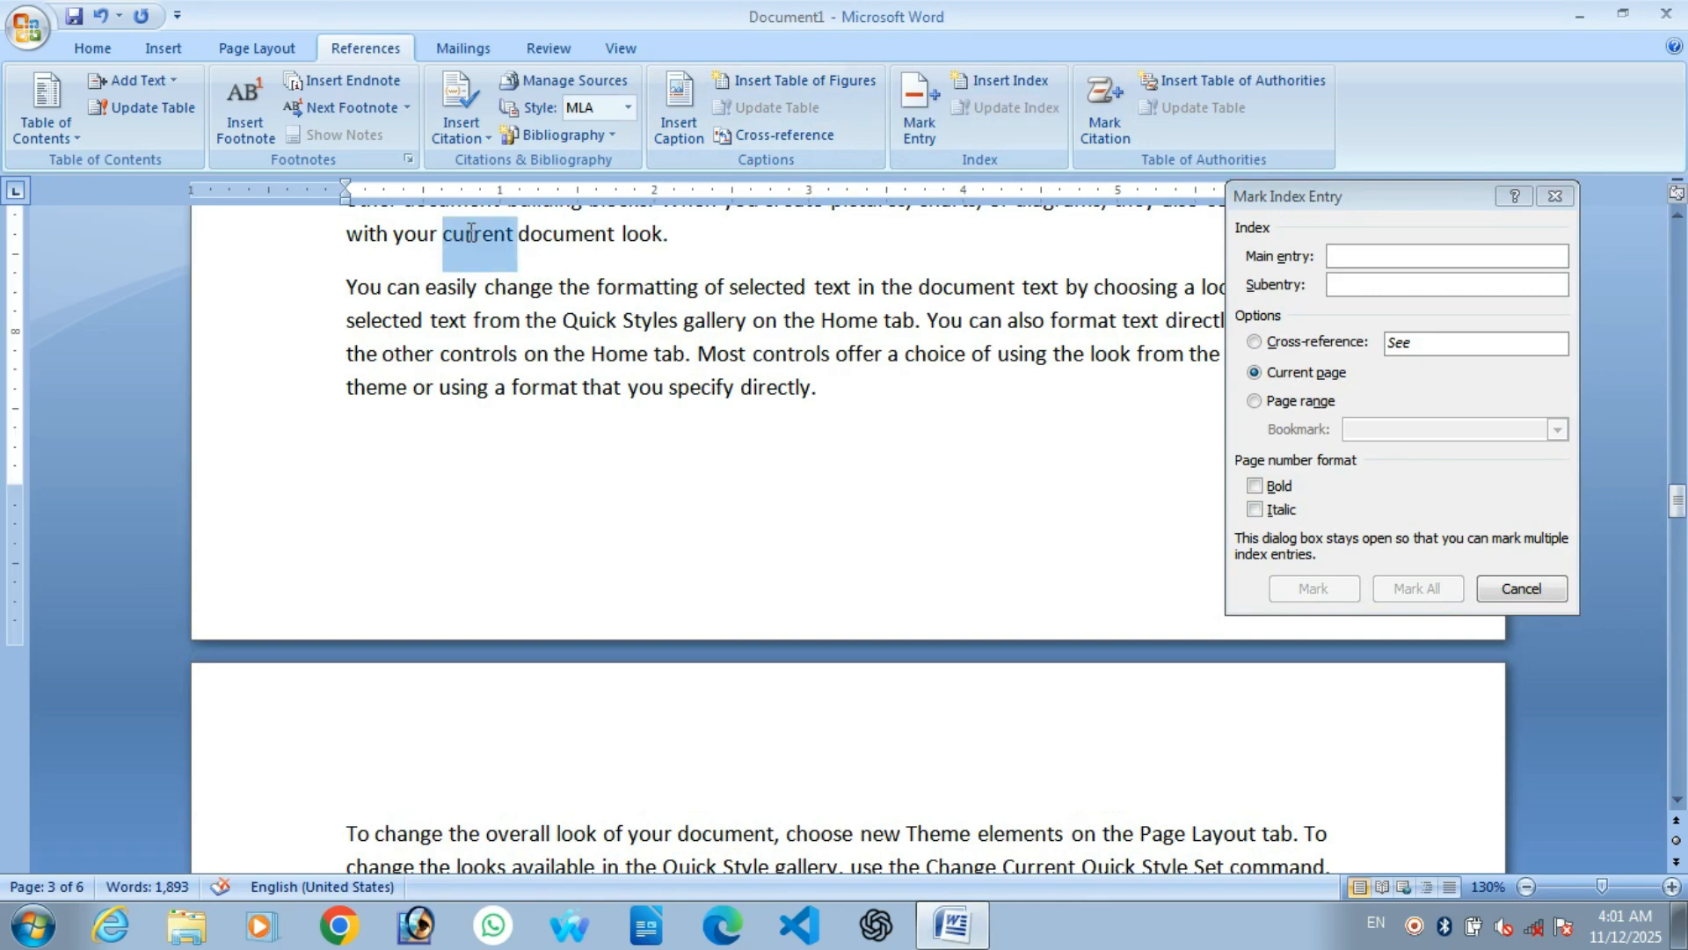
left_click(1355, 255)
left_click(1296, 591)
left_click(1505, 589)
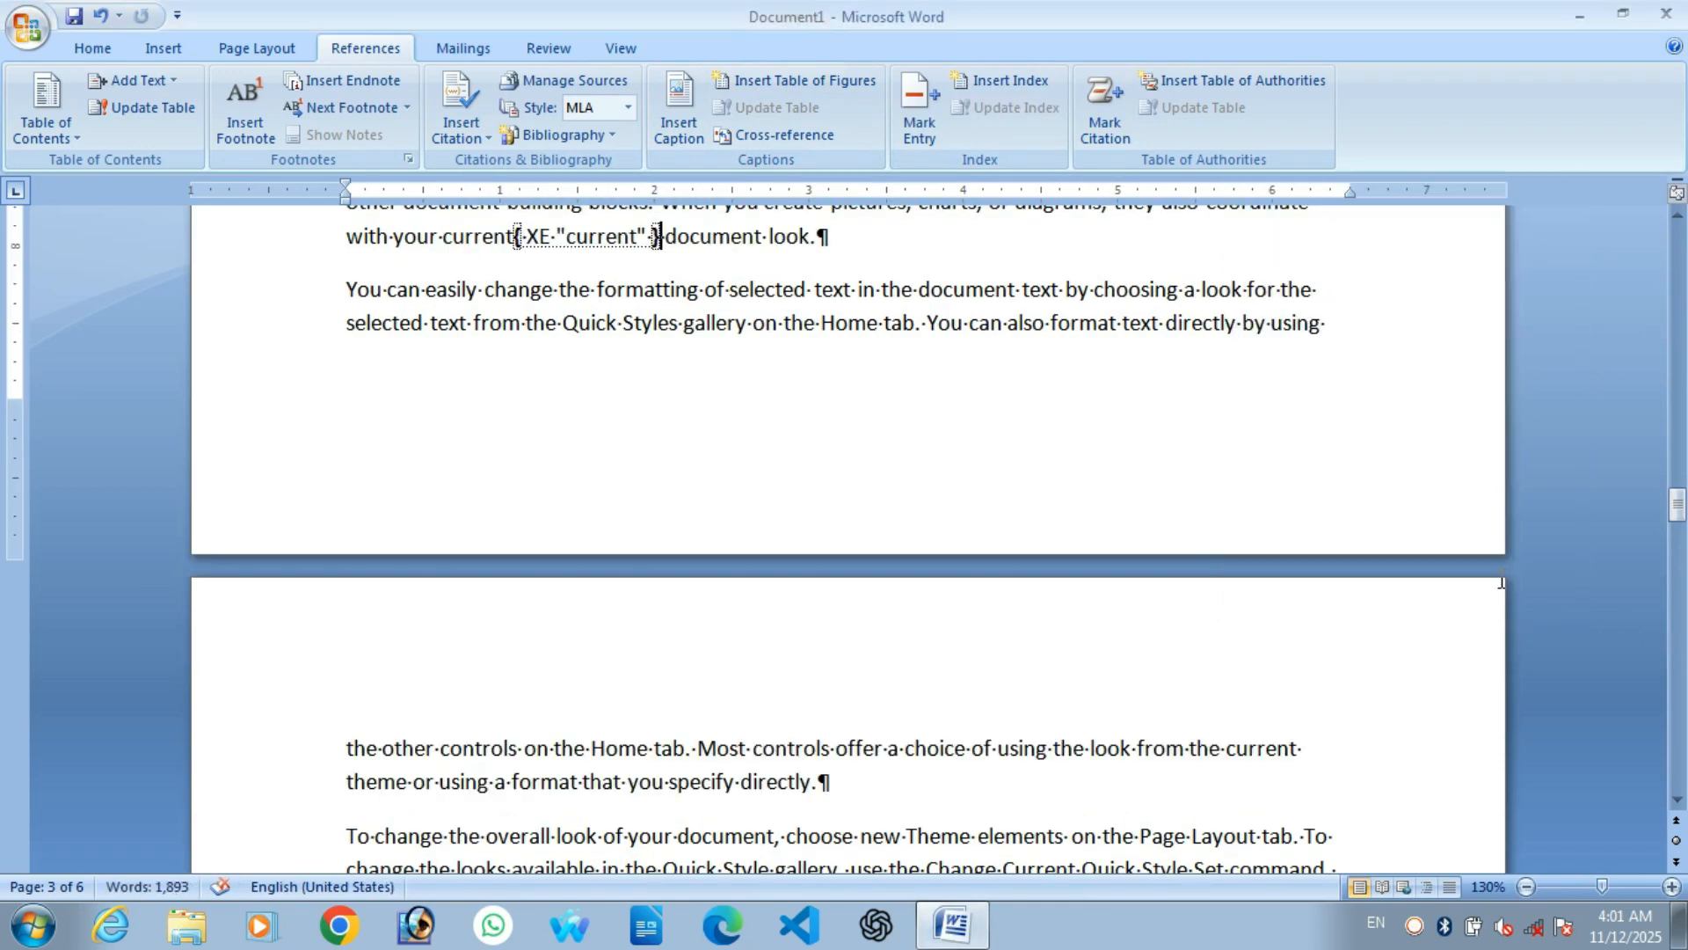
Hide the formatting marks again and update the index on page 5 to include the newly marked entry
left_click(87, 50)
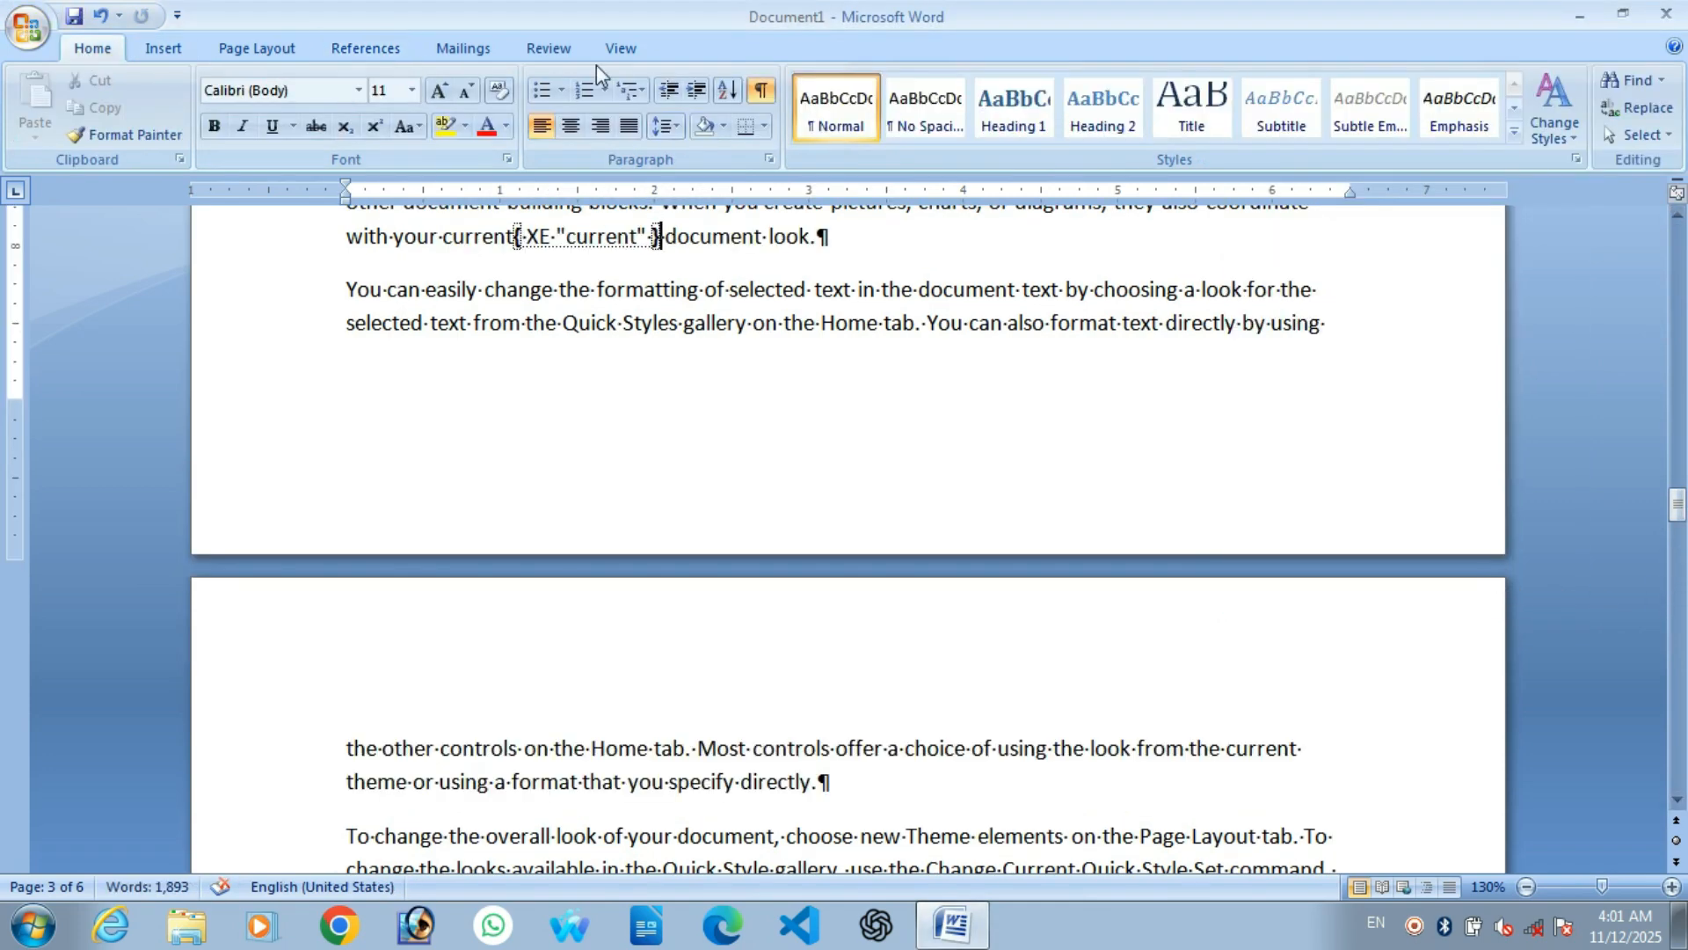
left_click(779, 93)
left_click_drag(1677, 503, 1677, 613)
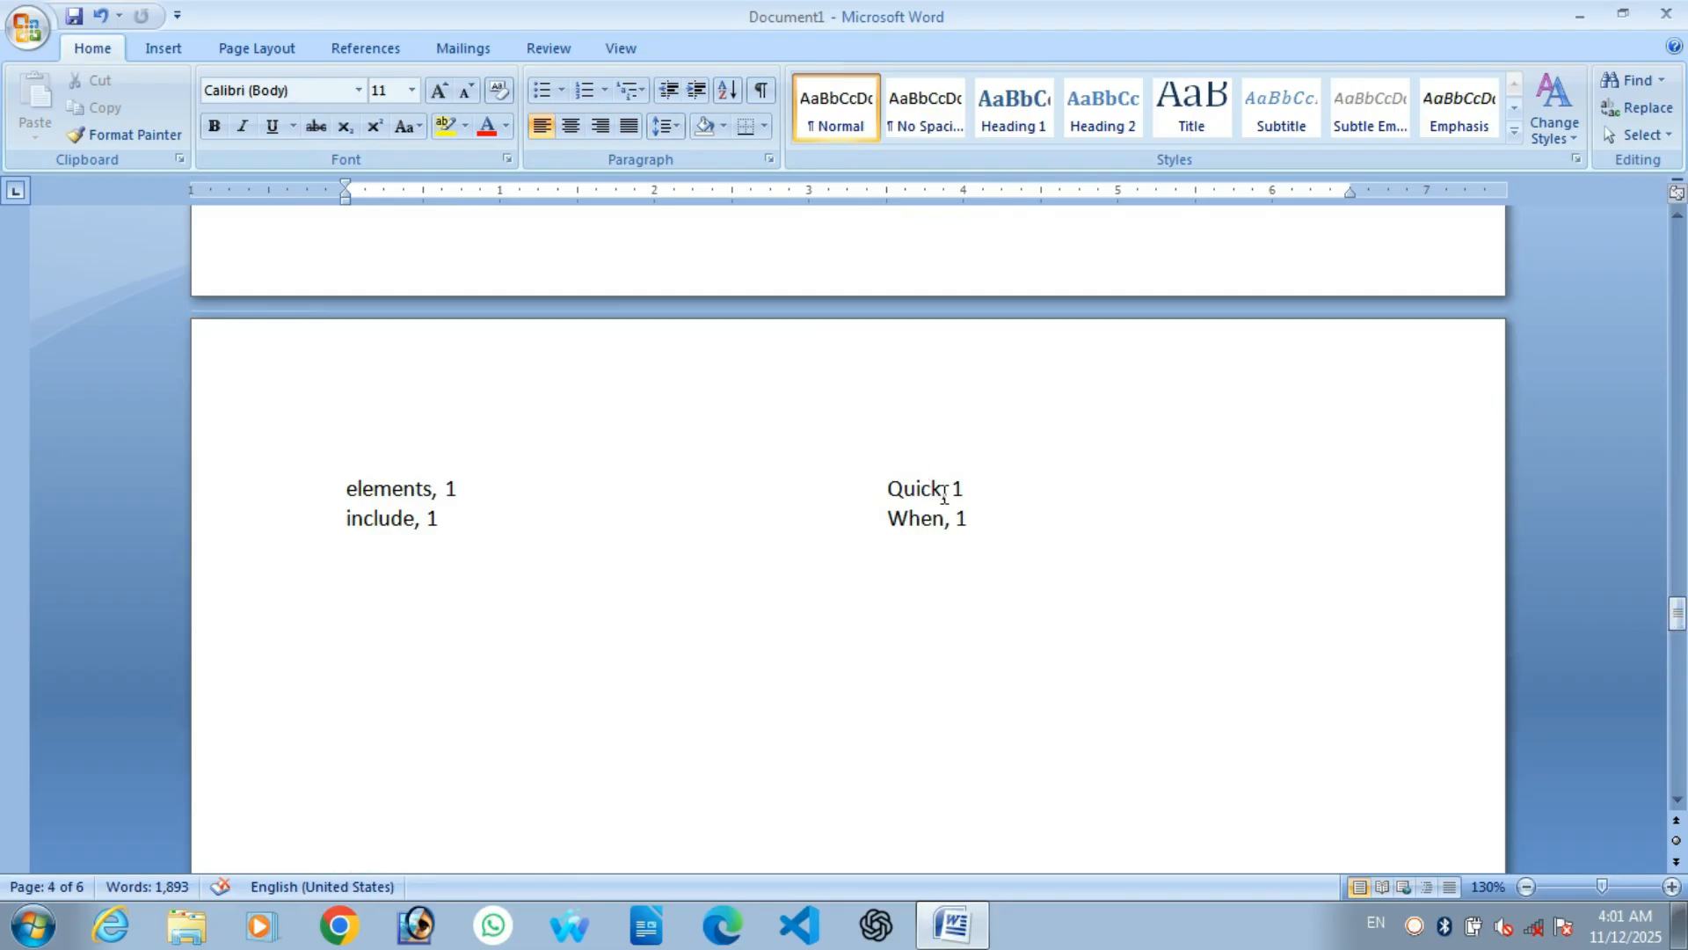
left_click(367, 42)
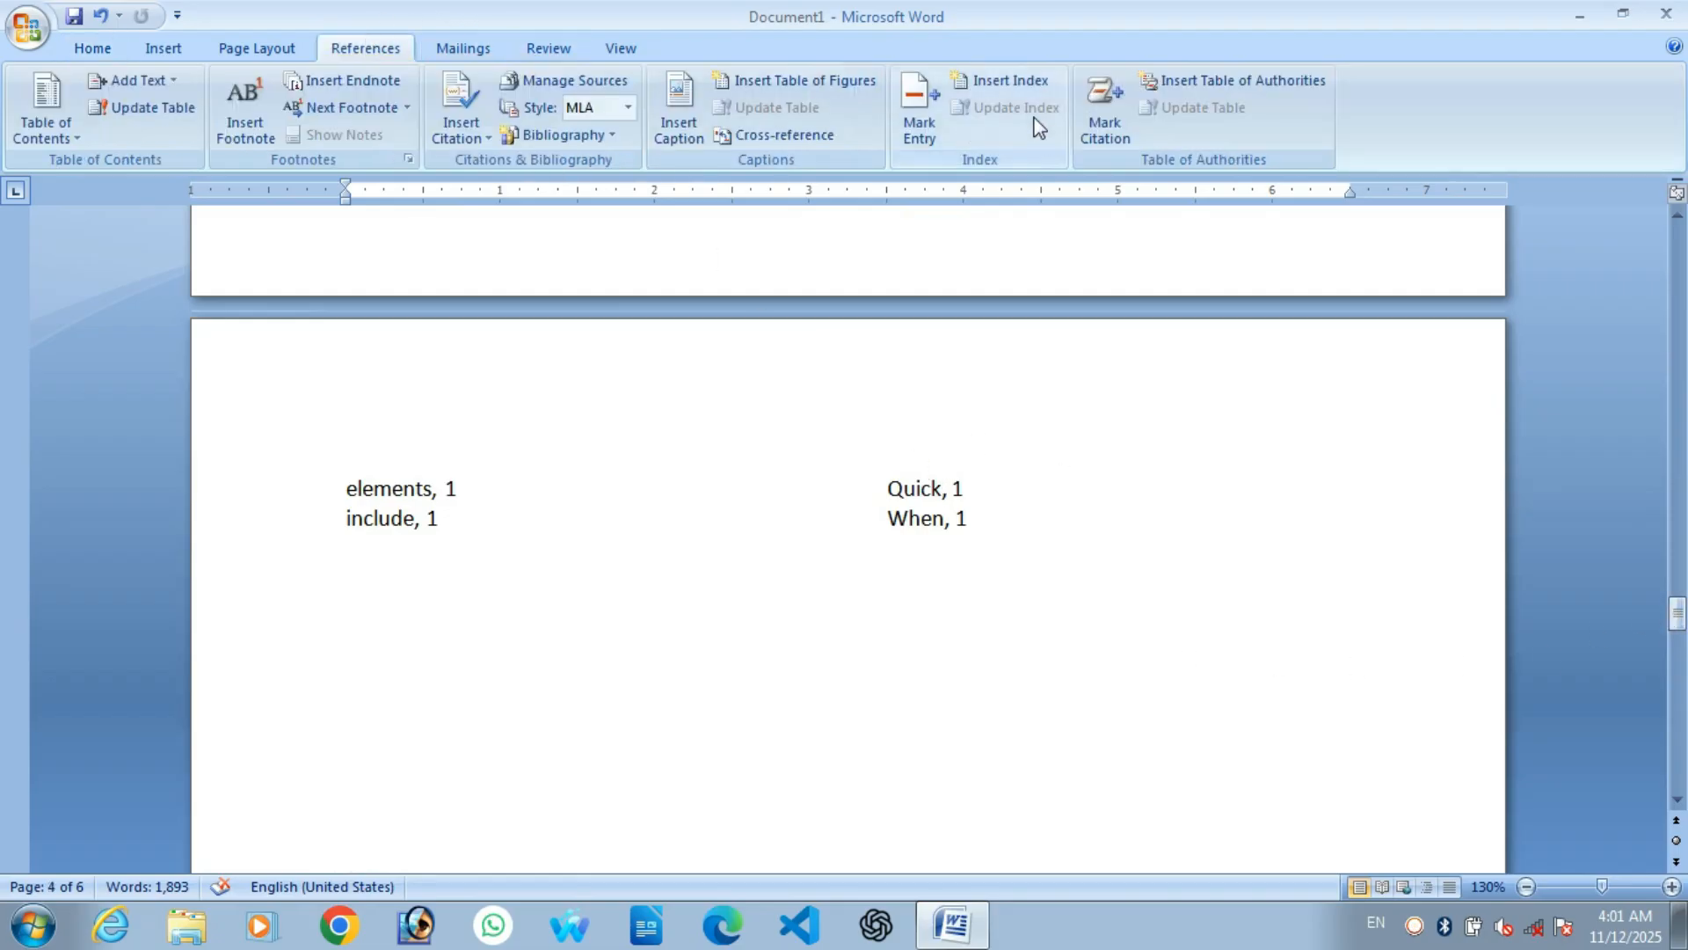
left_click(412, 499)
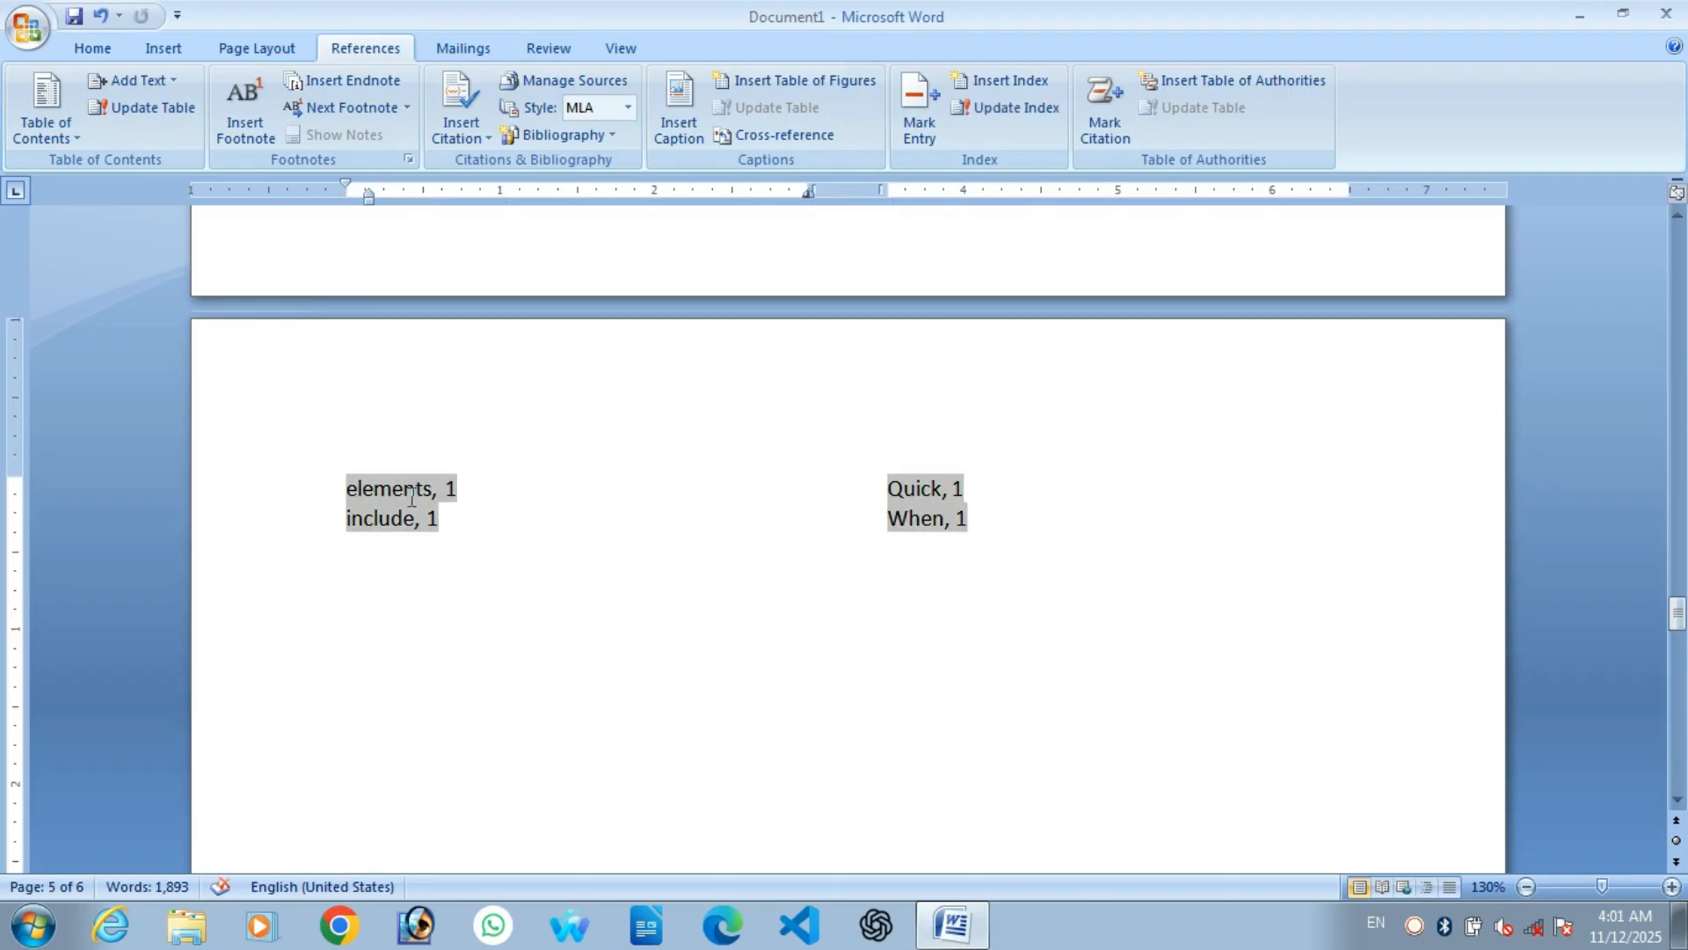
left_click(1009, 107)
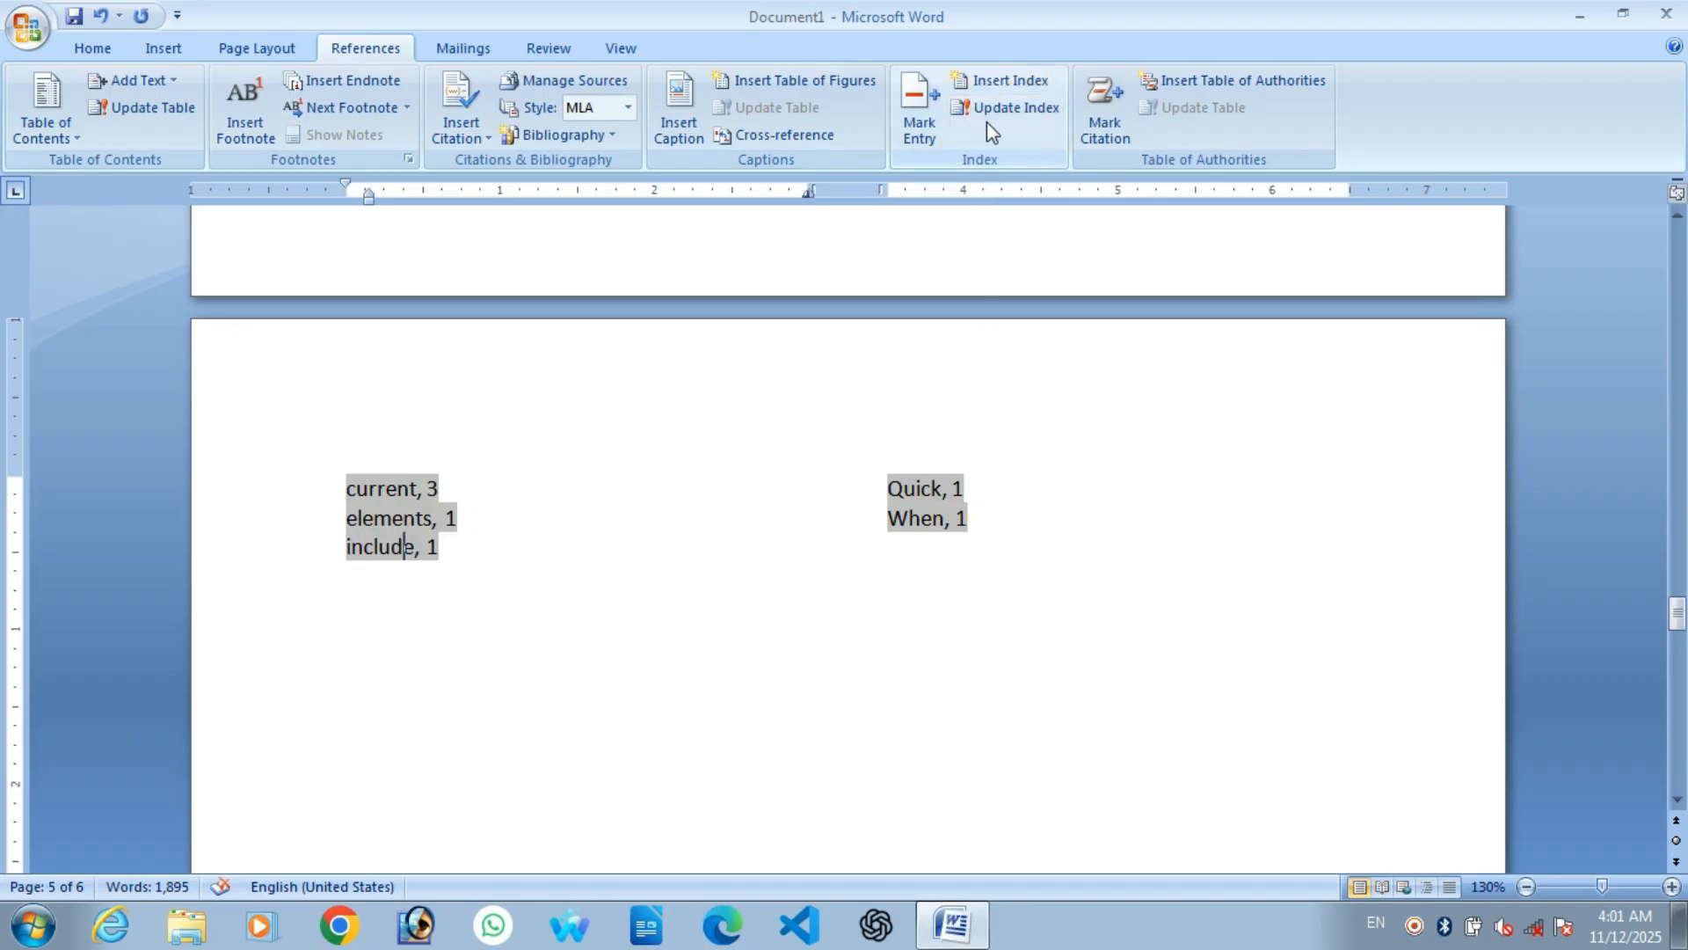
left_click(854, 695)
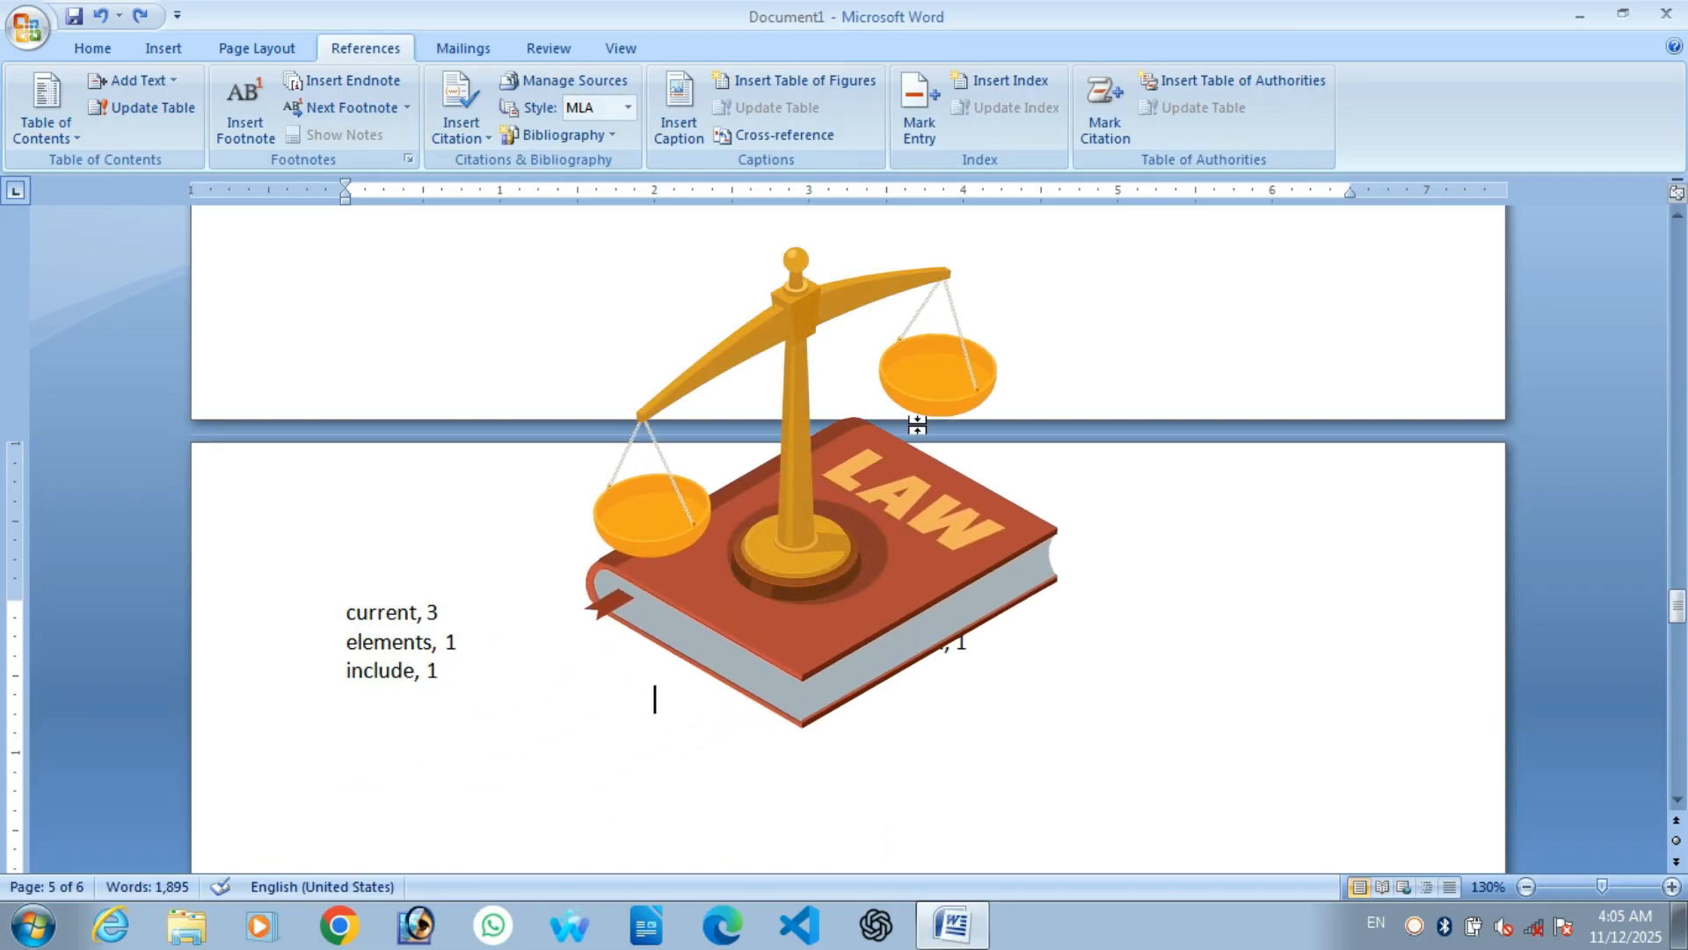
Add the centred, bold case title "Shah Bano Begum V. Union of India" at the top of the empty document
left_click_drag(1676, 606, 1675, 281)
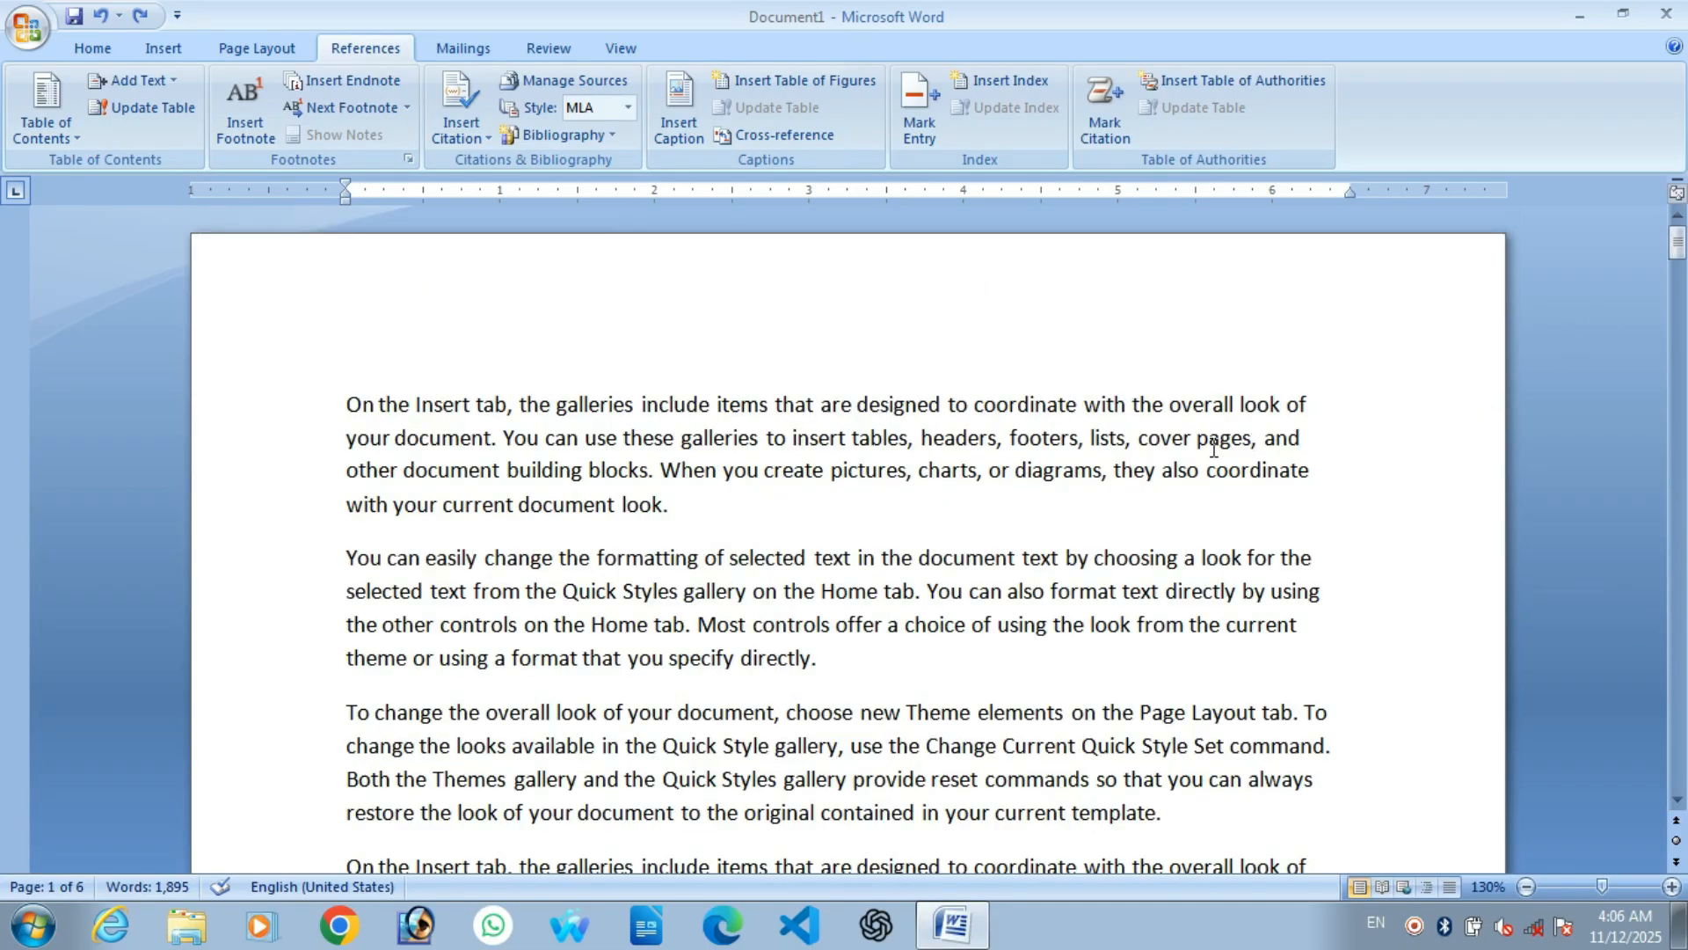
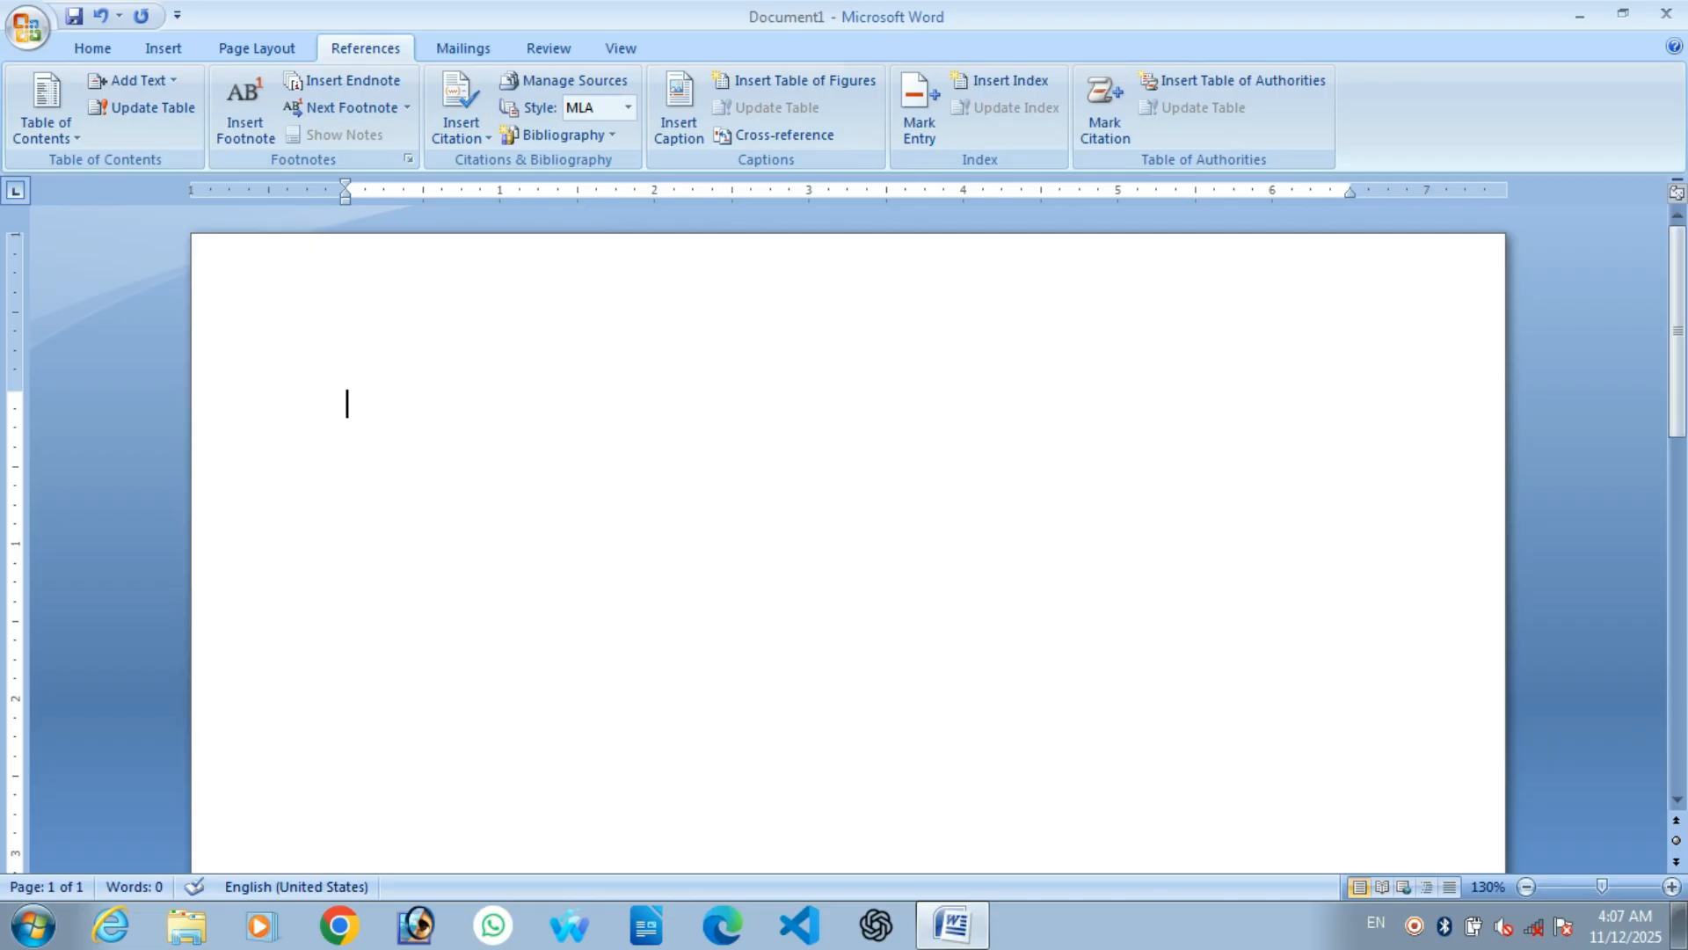
type("Shah Bano")
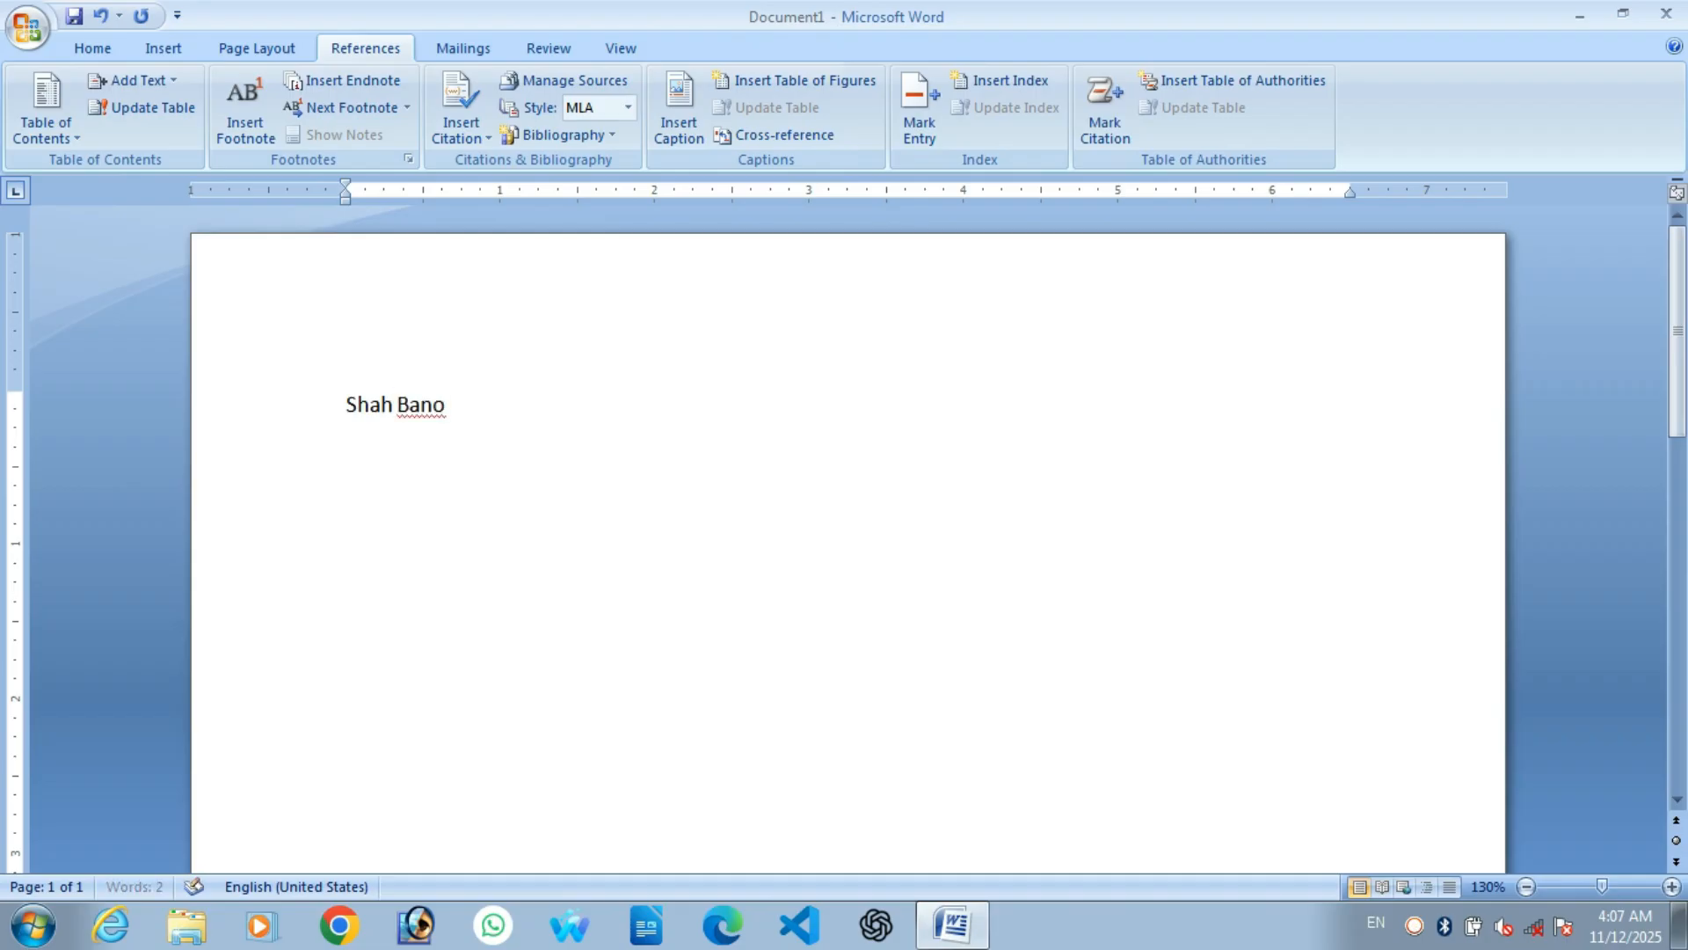
type(" Begum V")
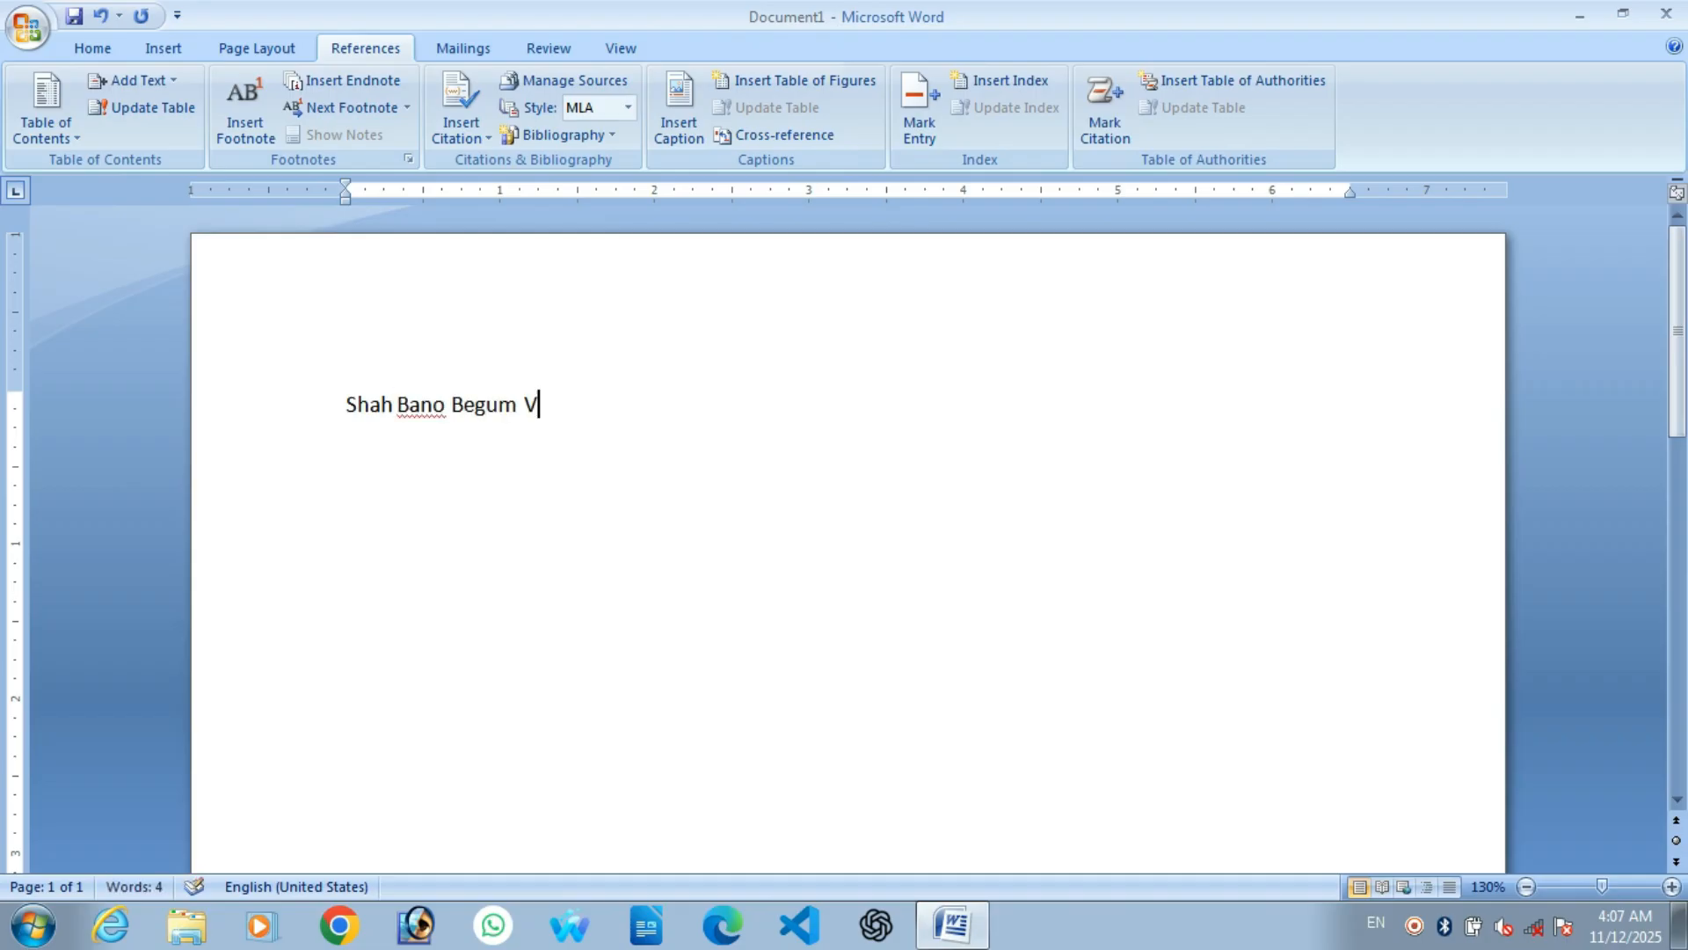
type(". Union of India")
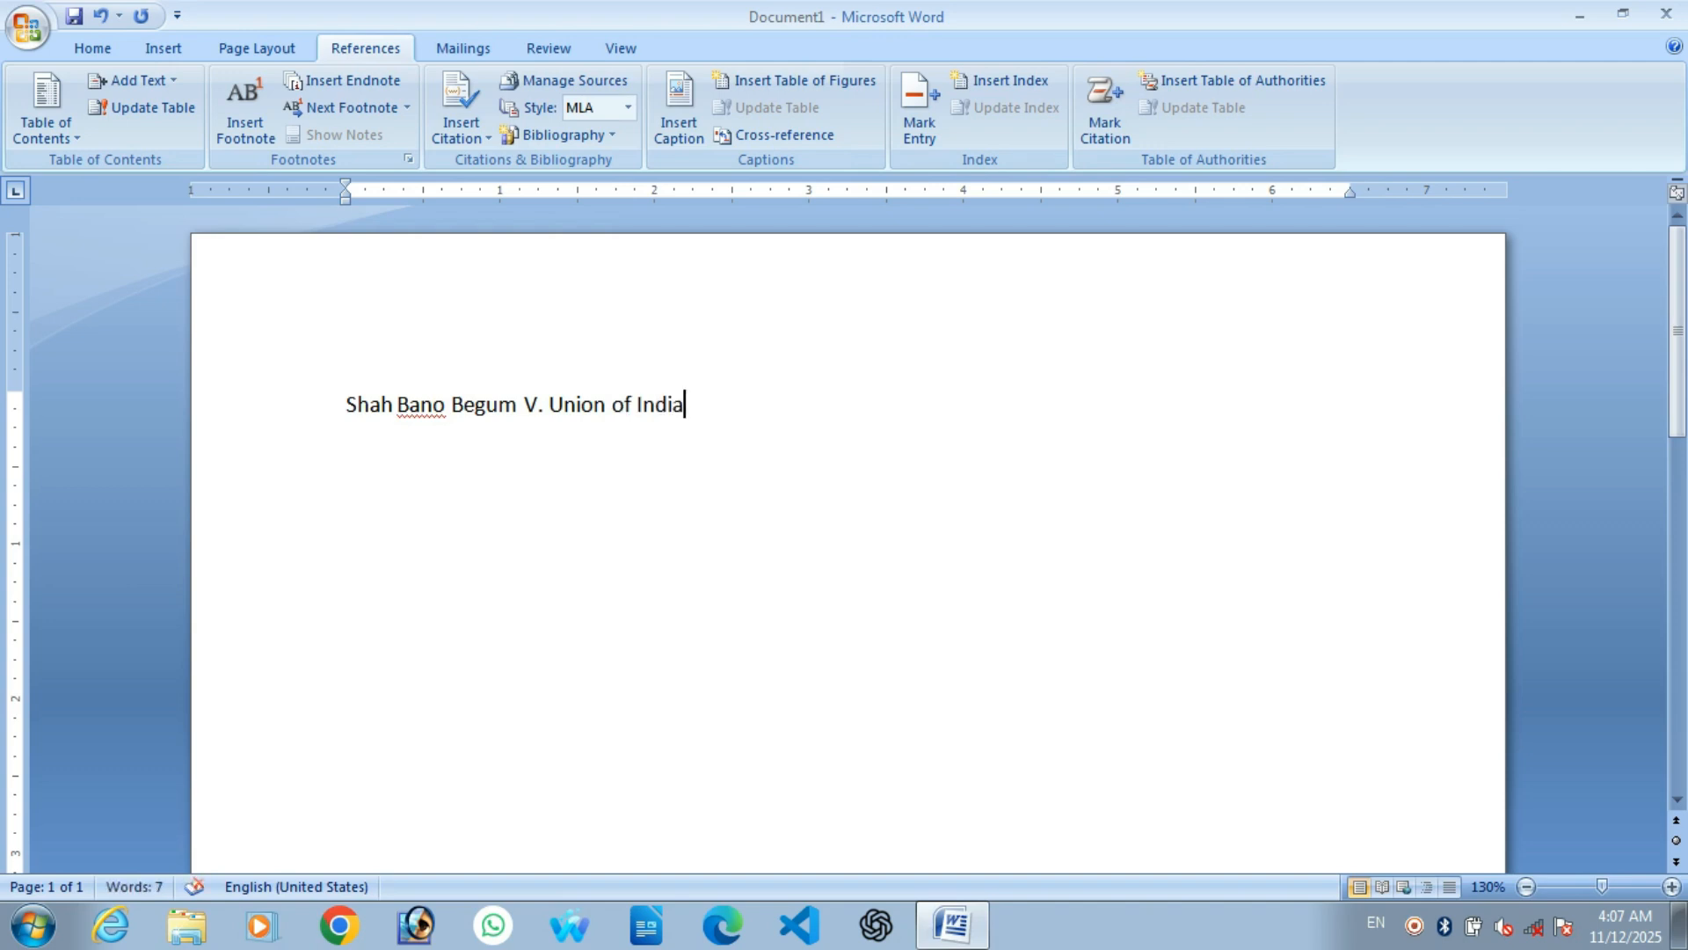
key("ctrl+e")
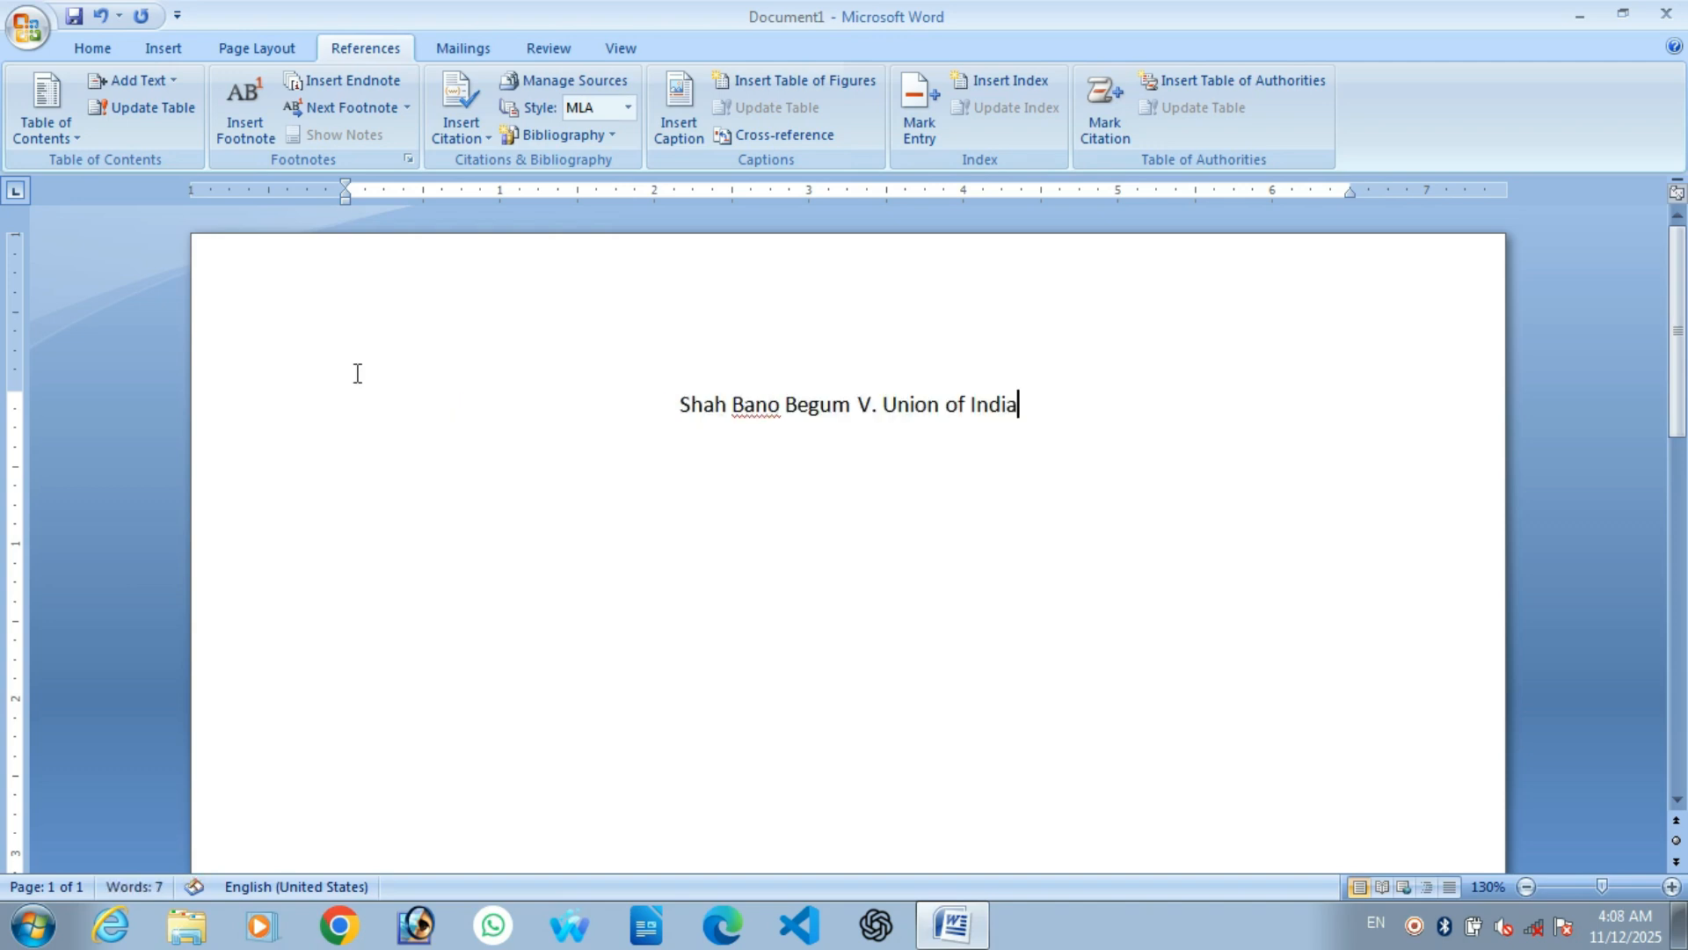
left_click_drag(1033, 401, 591, 396)
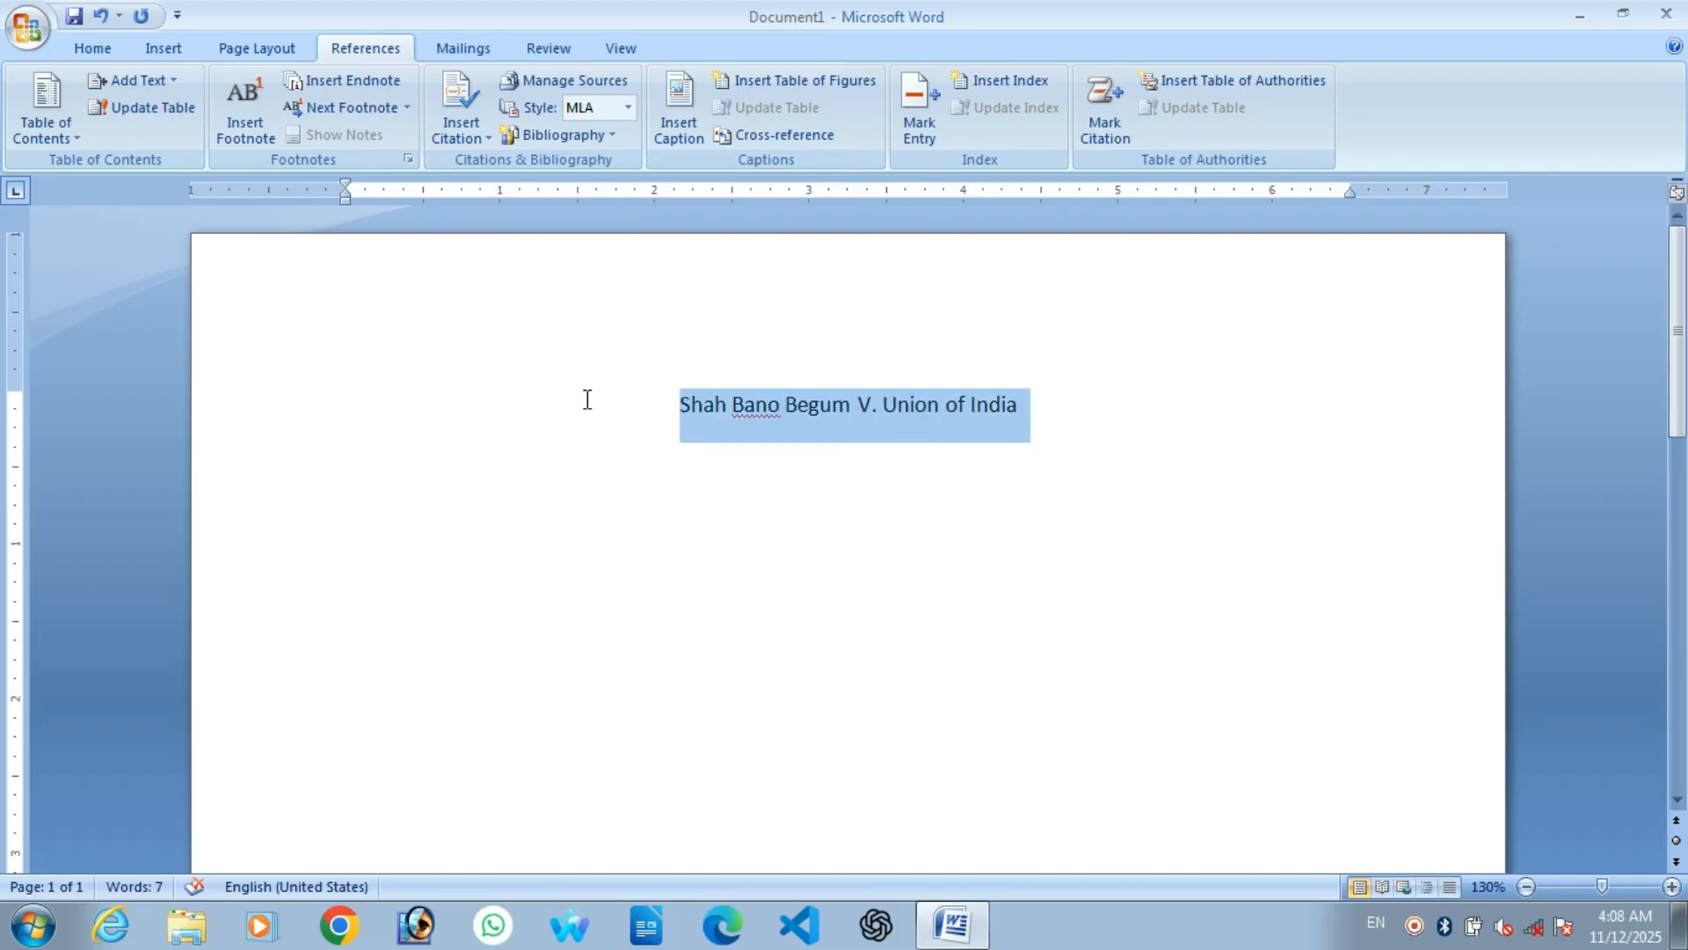
key("ctrl+b")
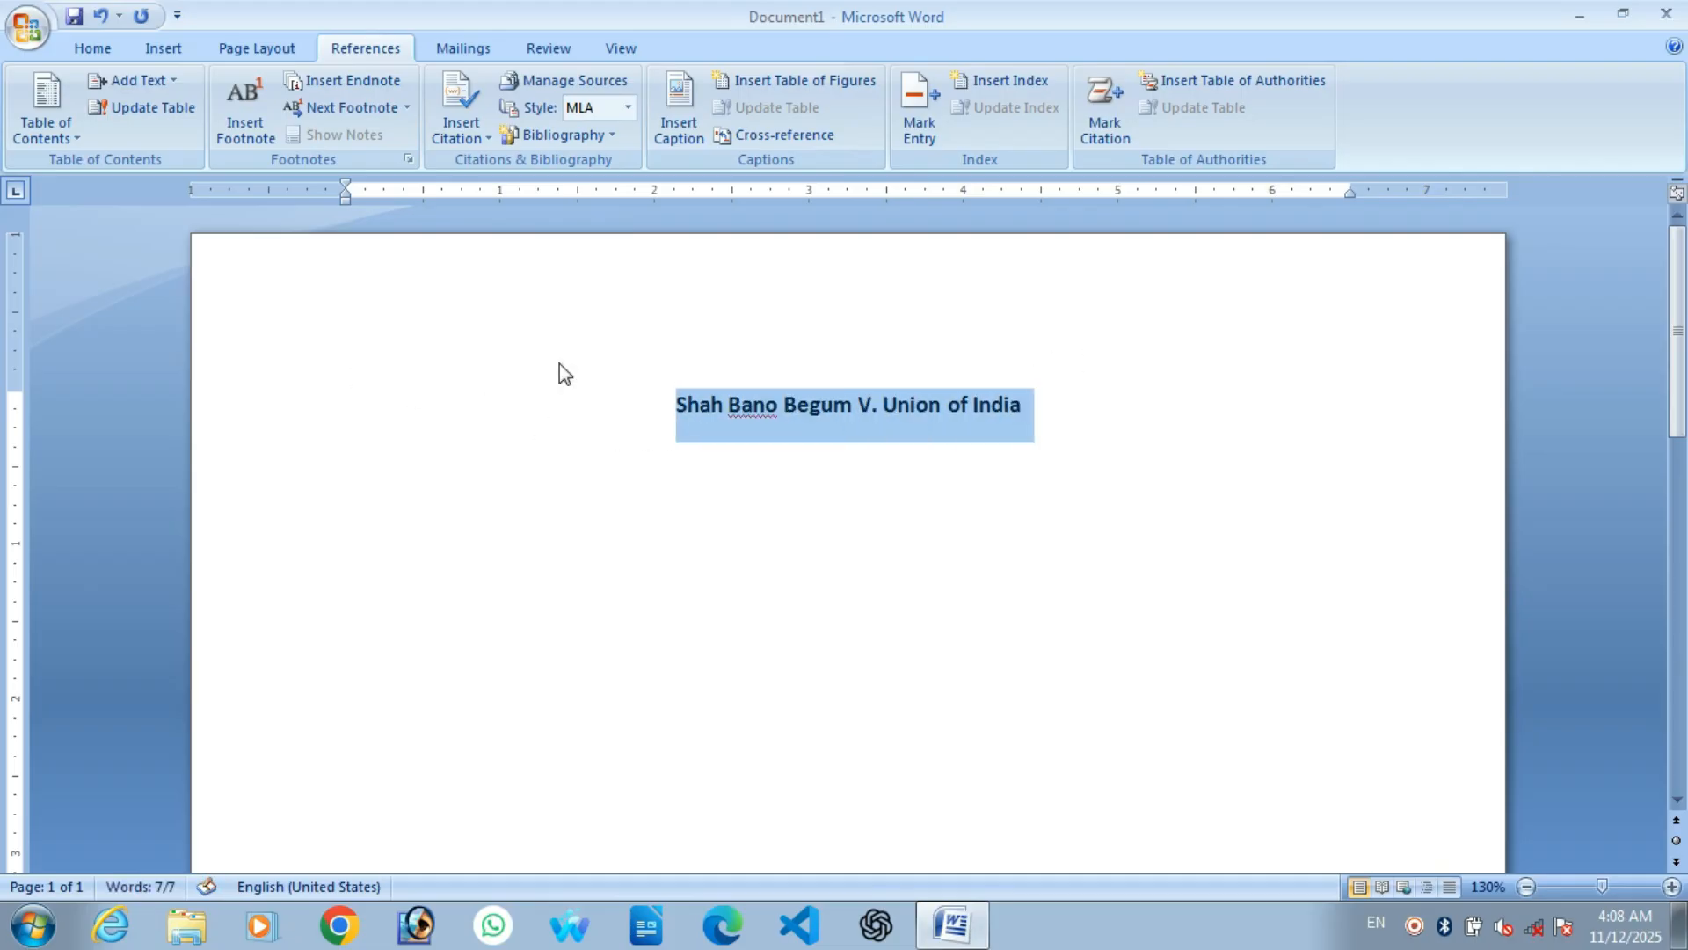
Generate left-aligned sample paragraphs on a new line below the case title with =rand()
left_click(544, 514)
left_click(1067, 414)
key("Return")
key("ctrl+l")
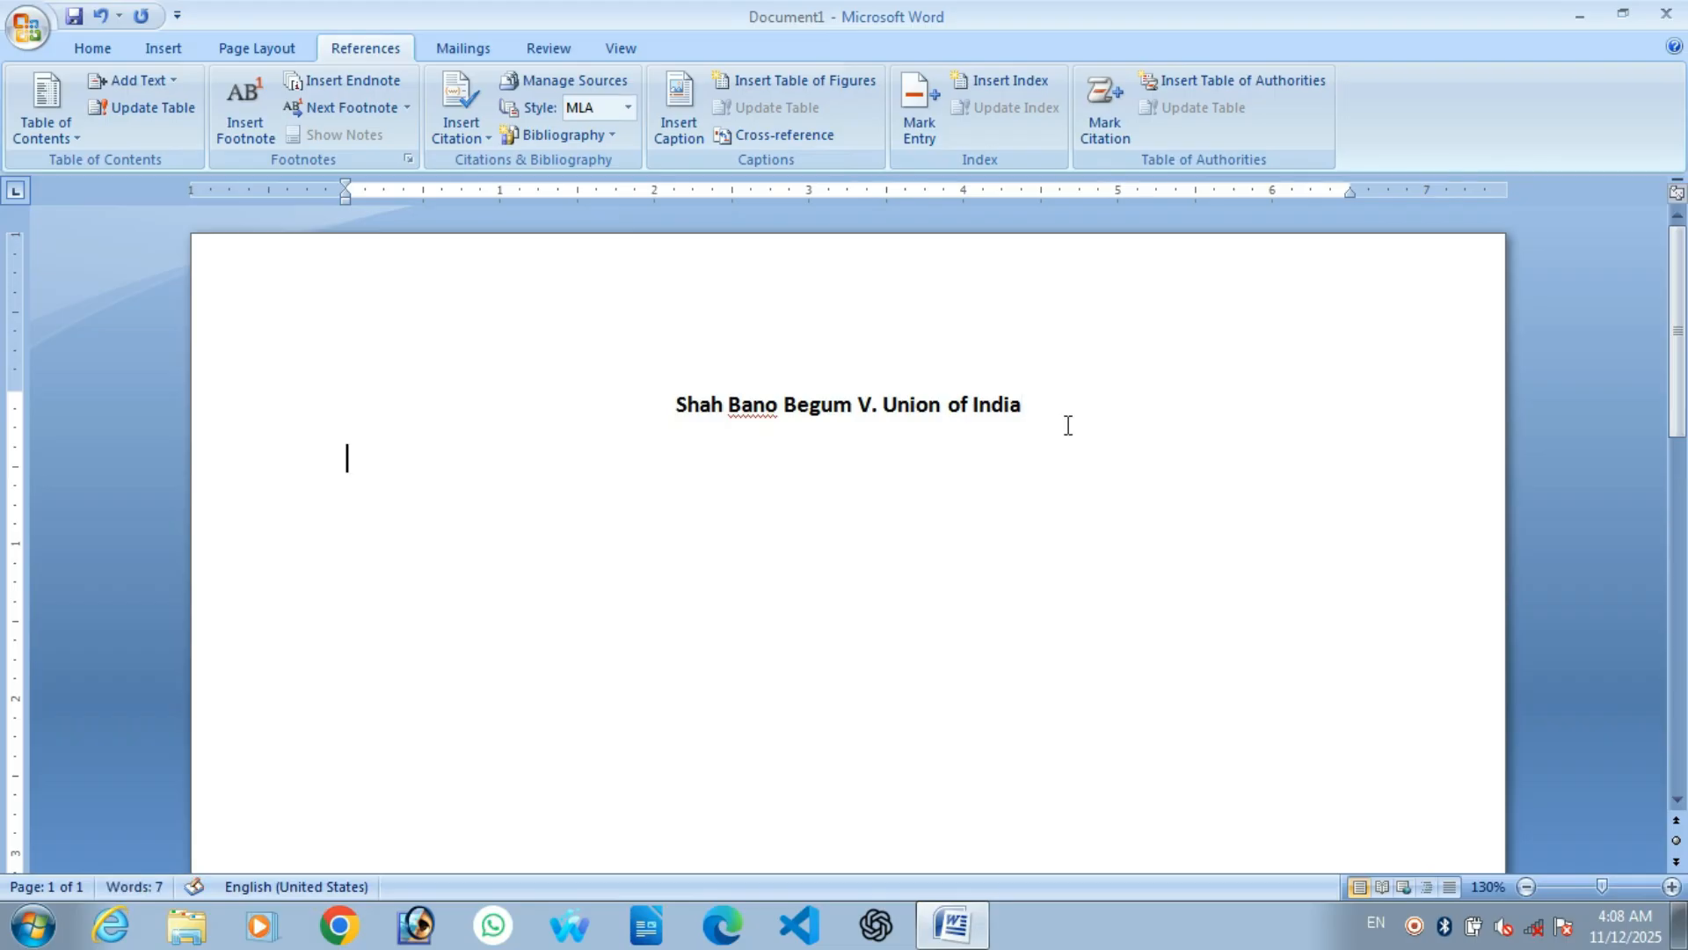
type("=rand()")
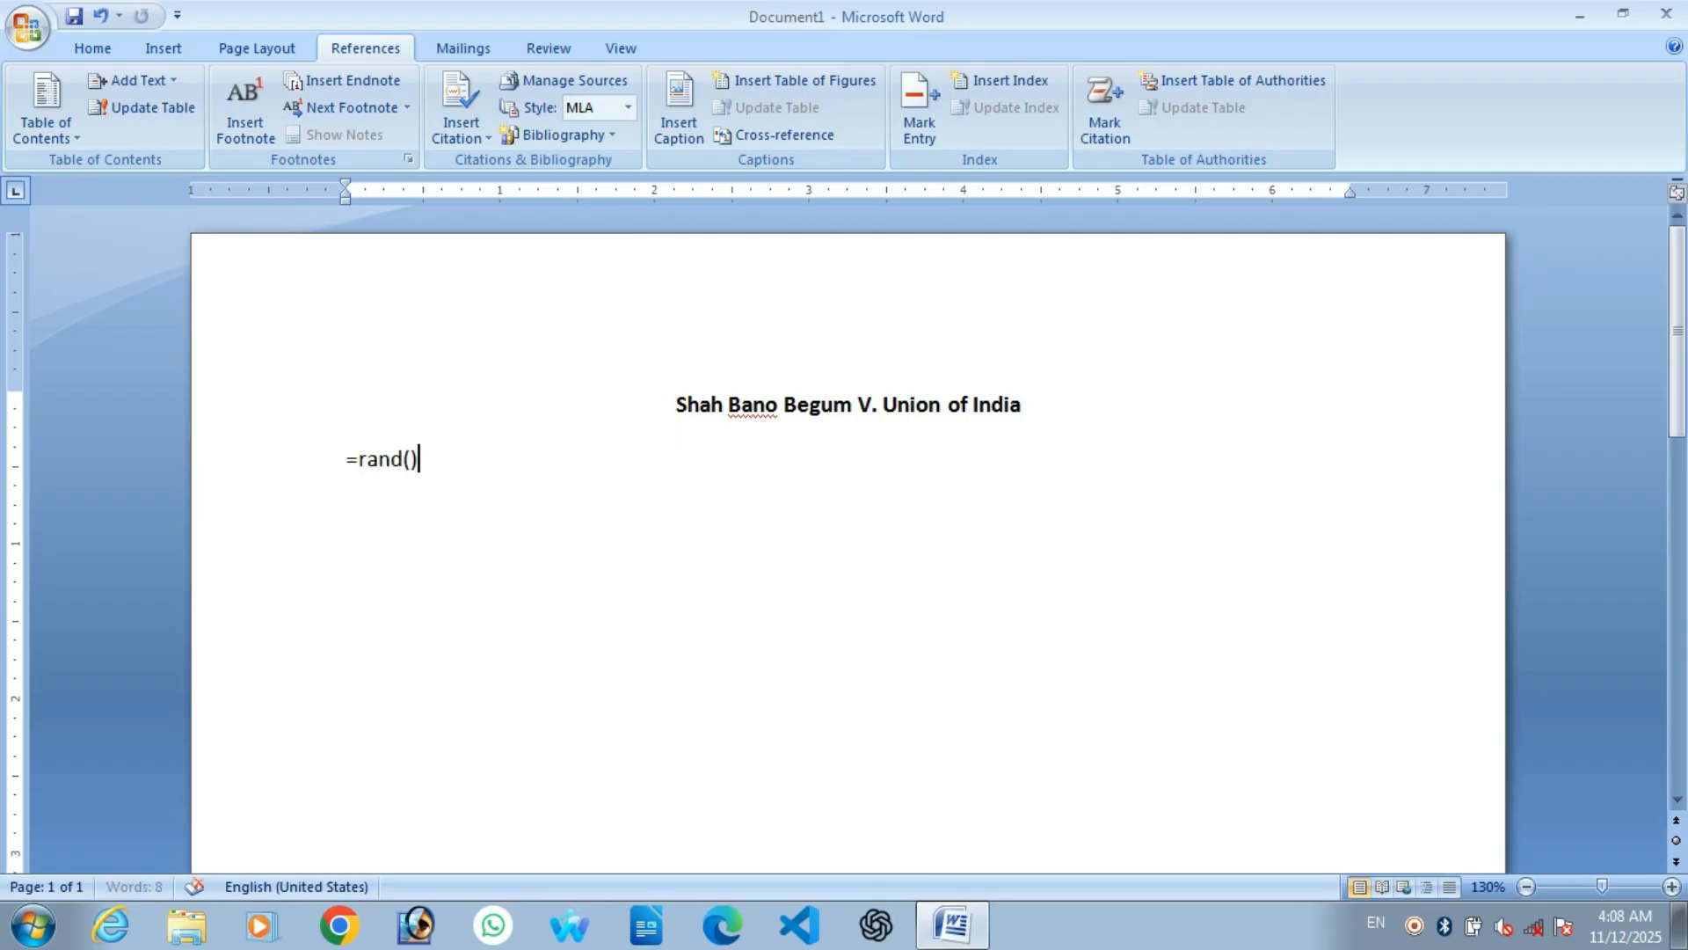
key("Return")
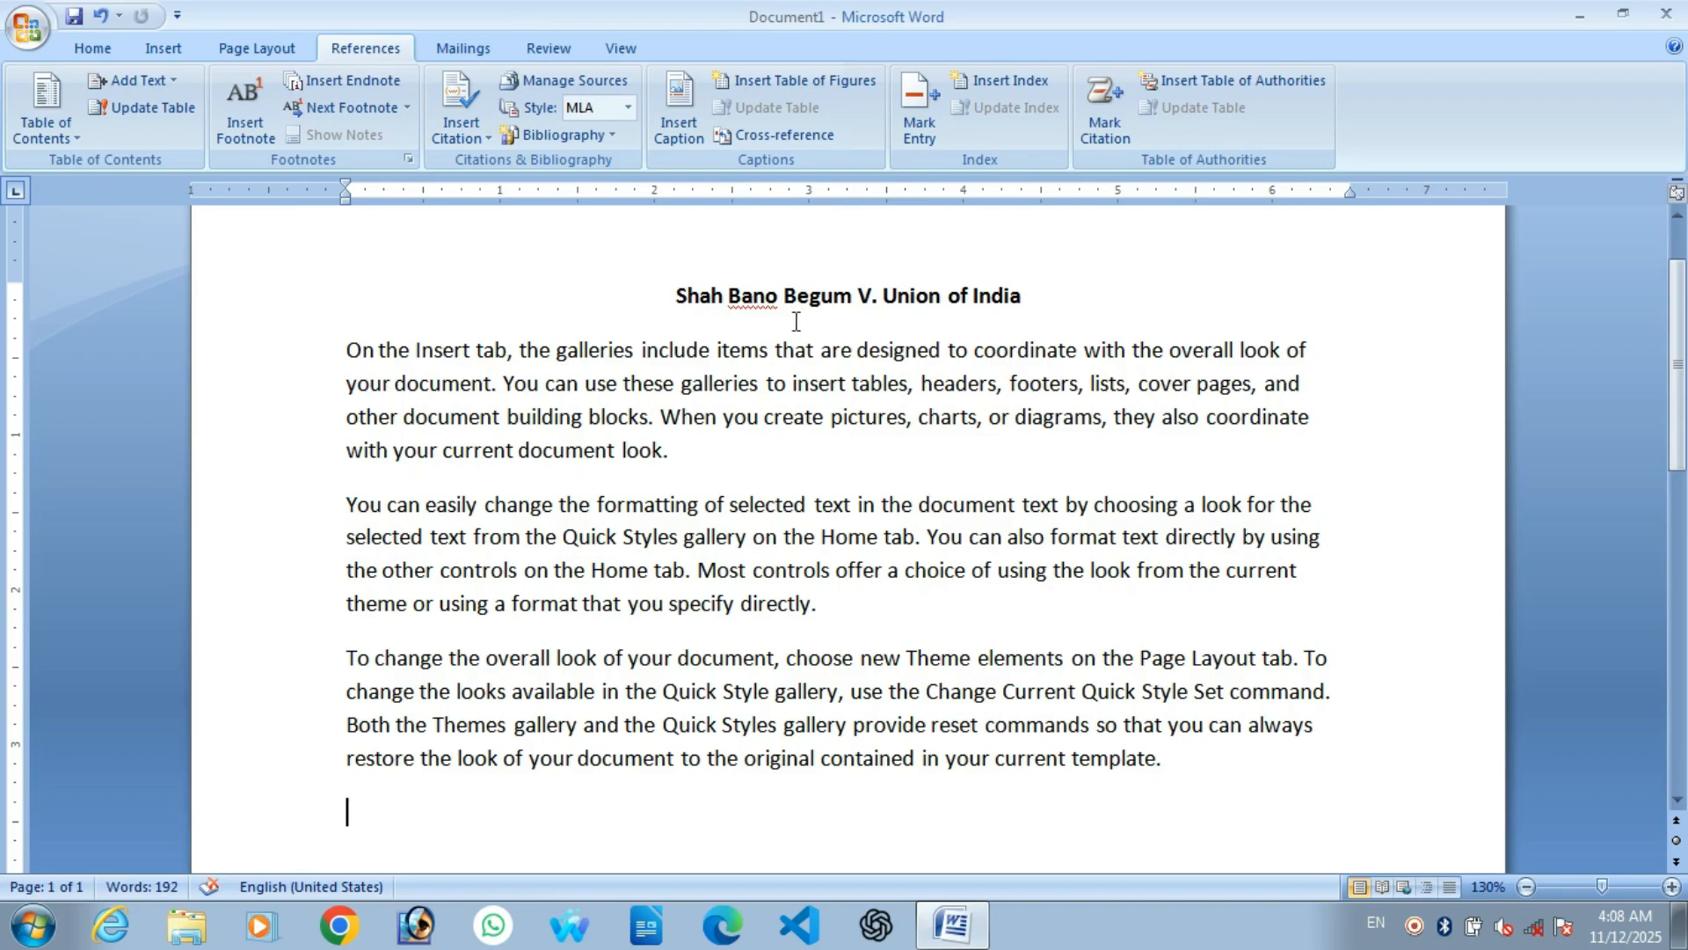
Append the year "(1985)" to the end of the case title
key("ctrl+z")
type("(")
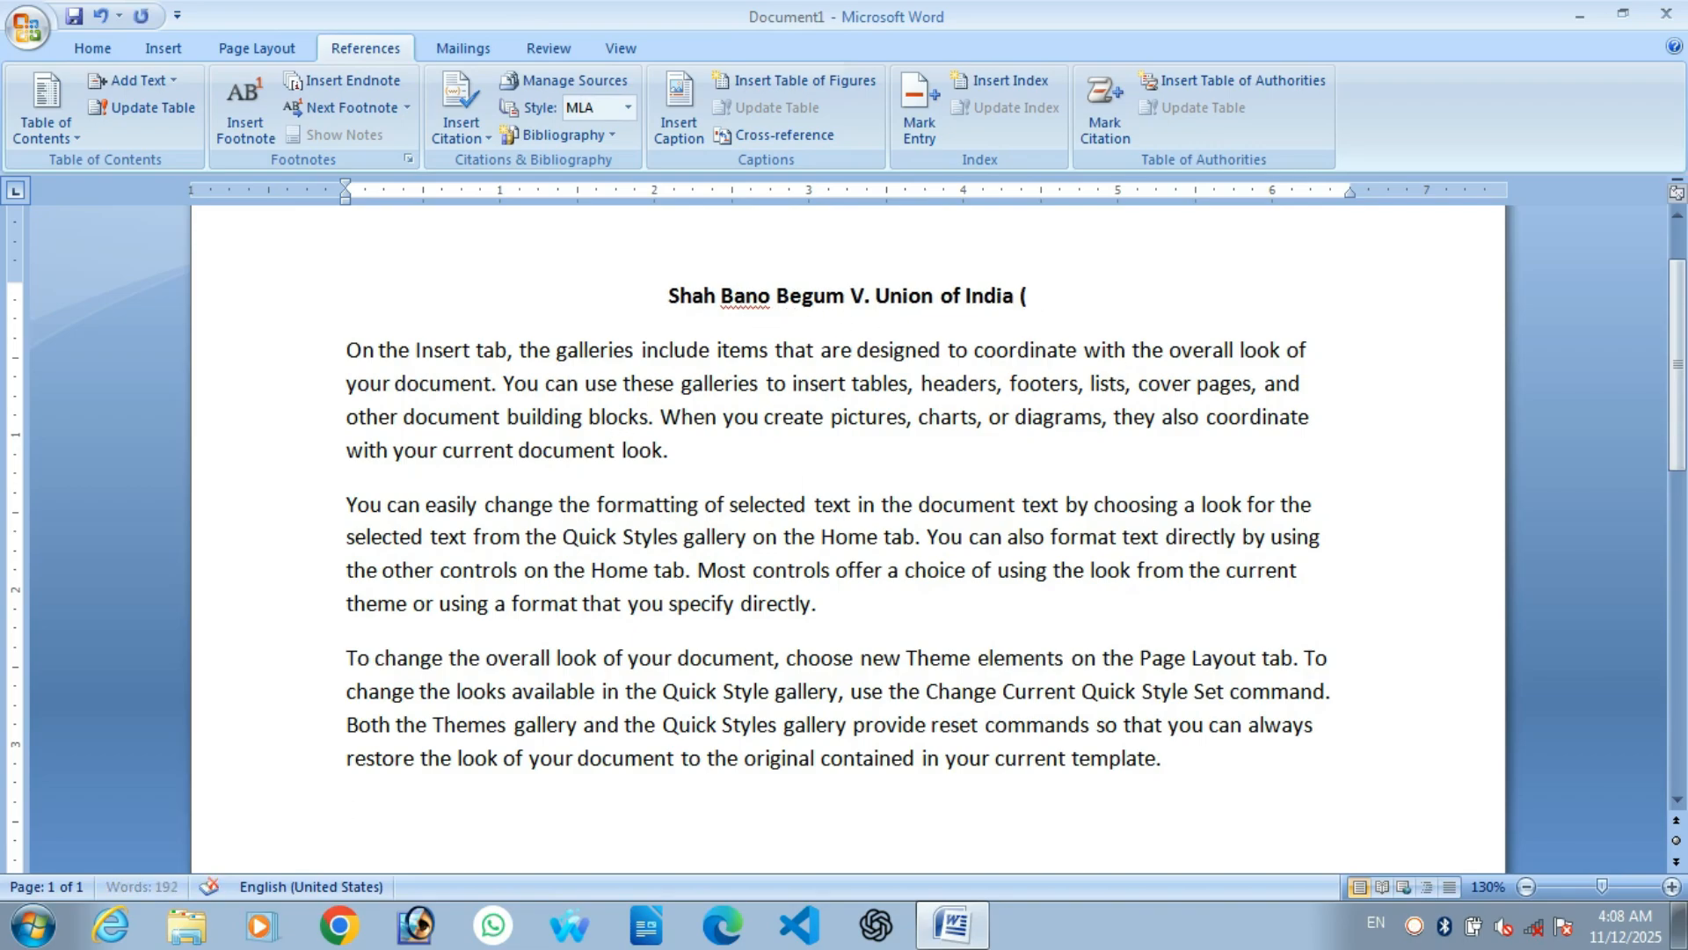
type("1985)")
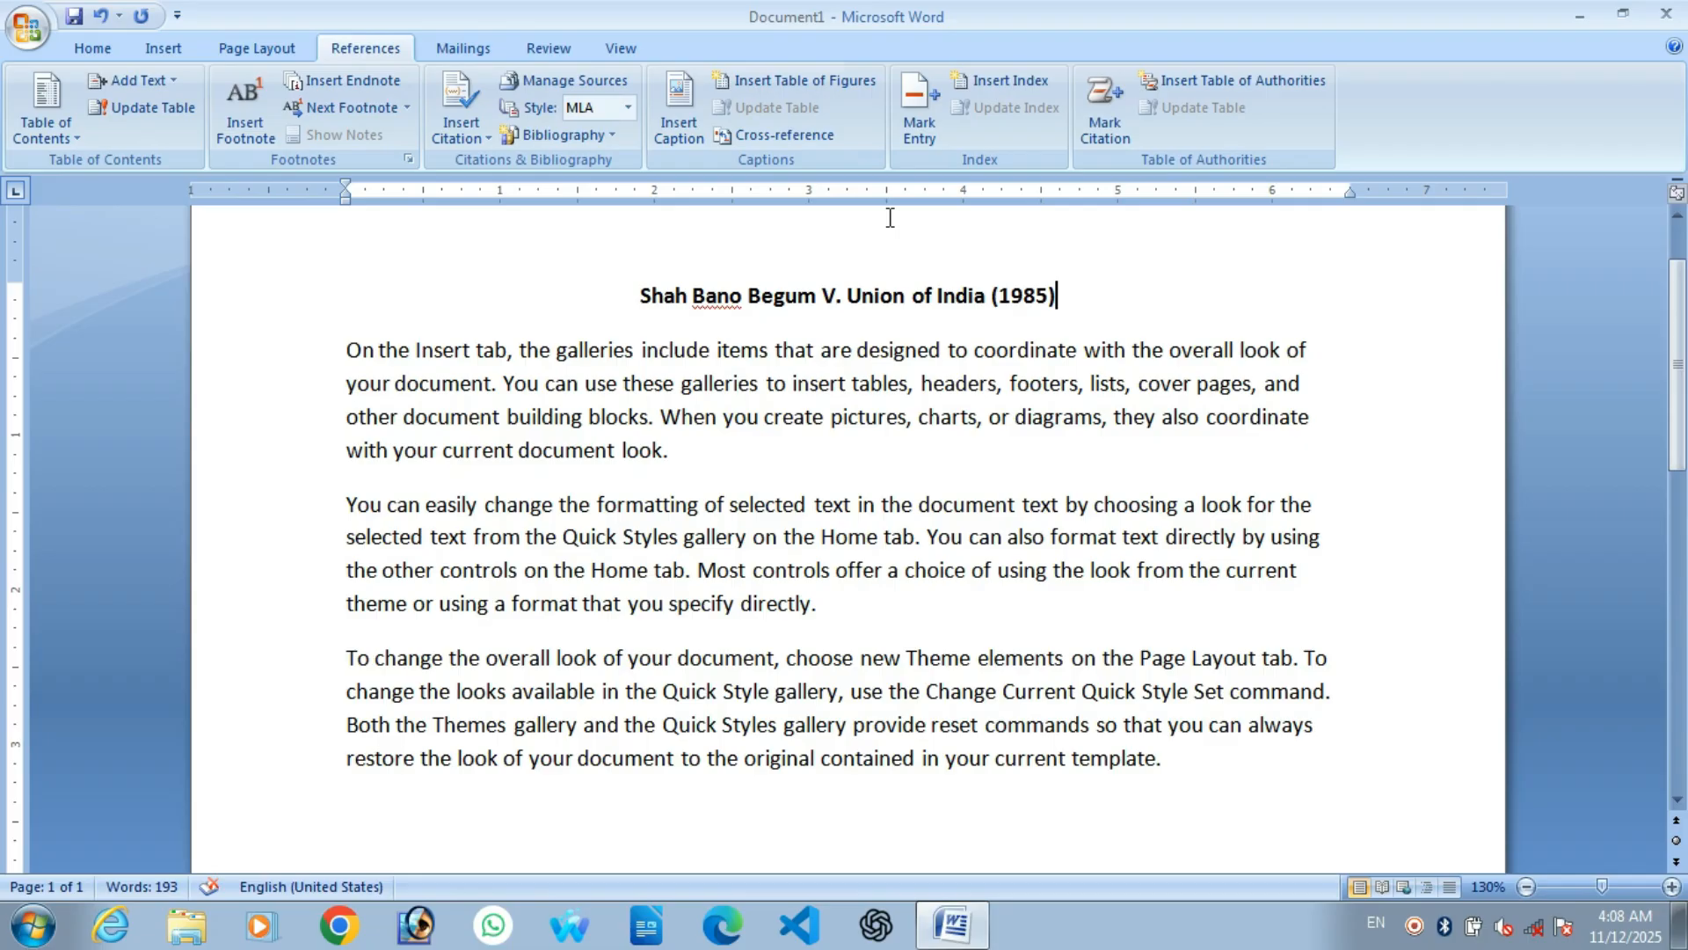
Start a new page after the sample text and add the centred title "Maneka Gandhi V. Union of India (1978)"
key("ctrl+End")
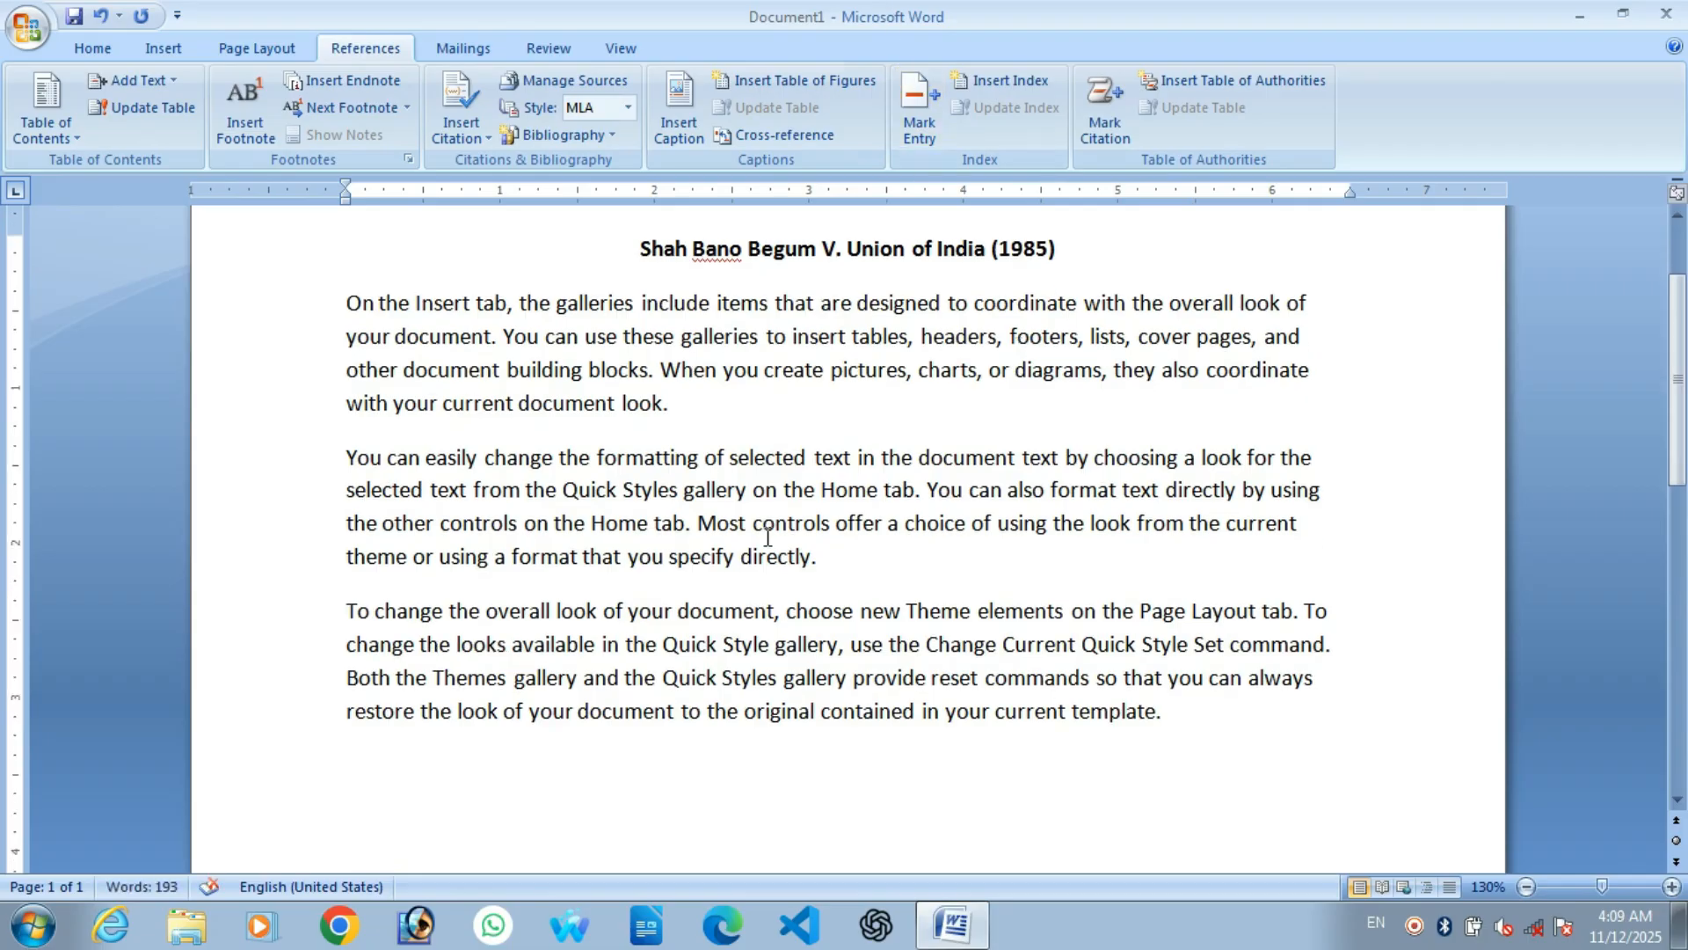
scroll(765, 538, "down", 4)
key("Return")
key("Return")
key("ctrl+Return")
scroll(648, 531, "down", 4)
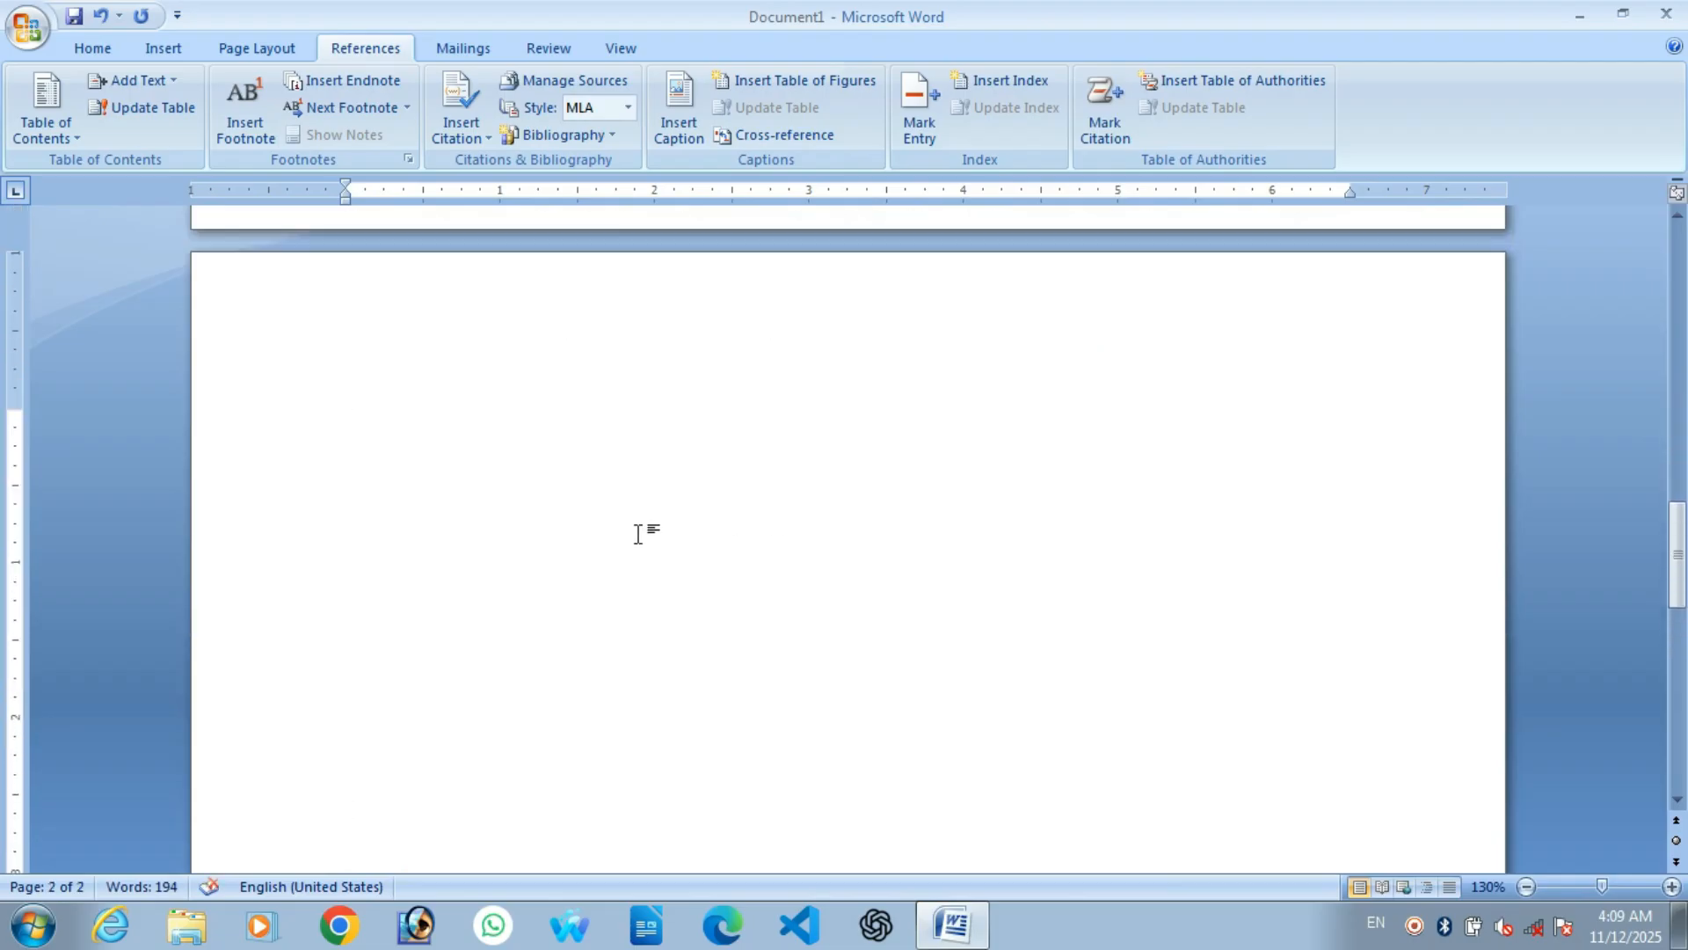
type("Maneka Gandhi V.")
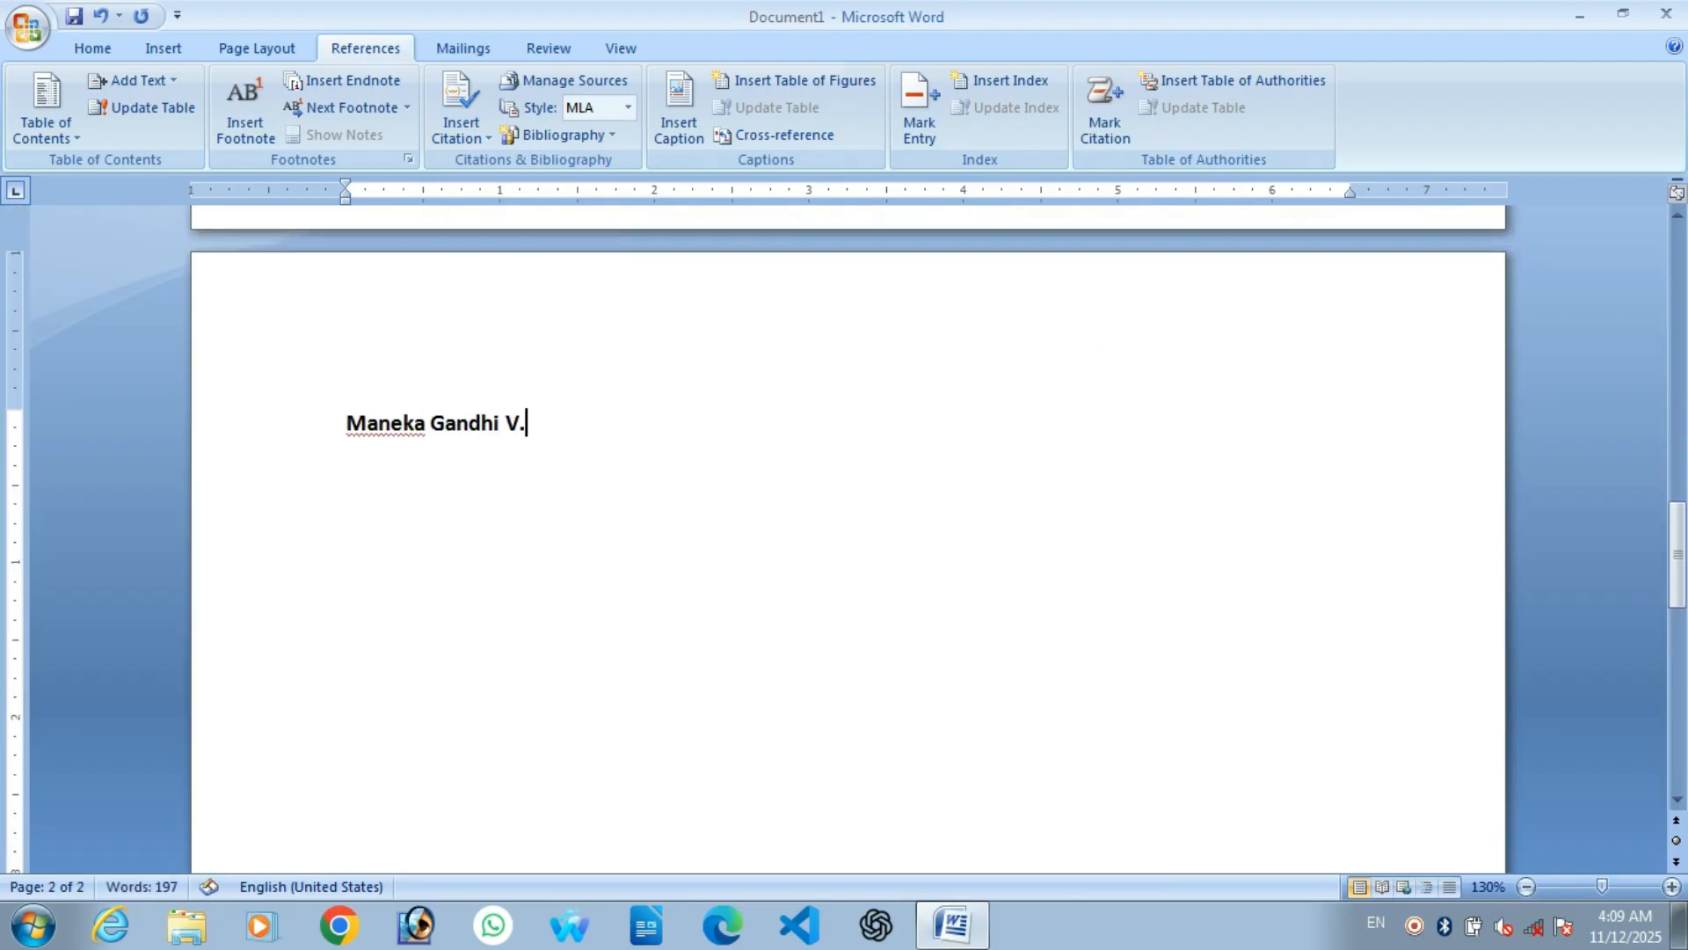
type(" Union of India (1978)")
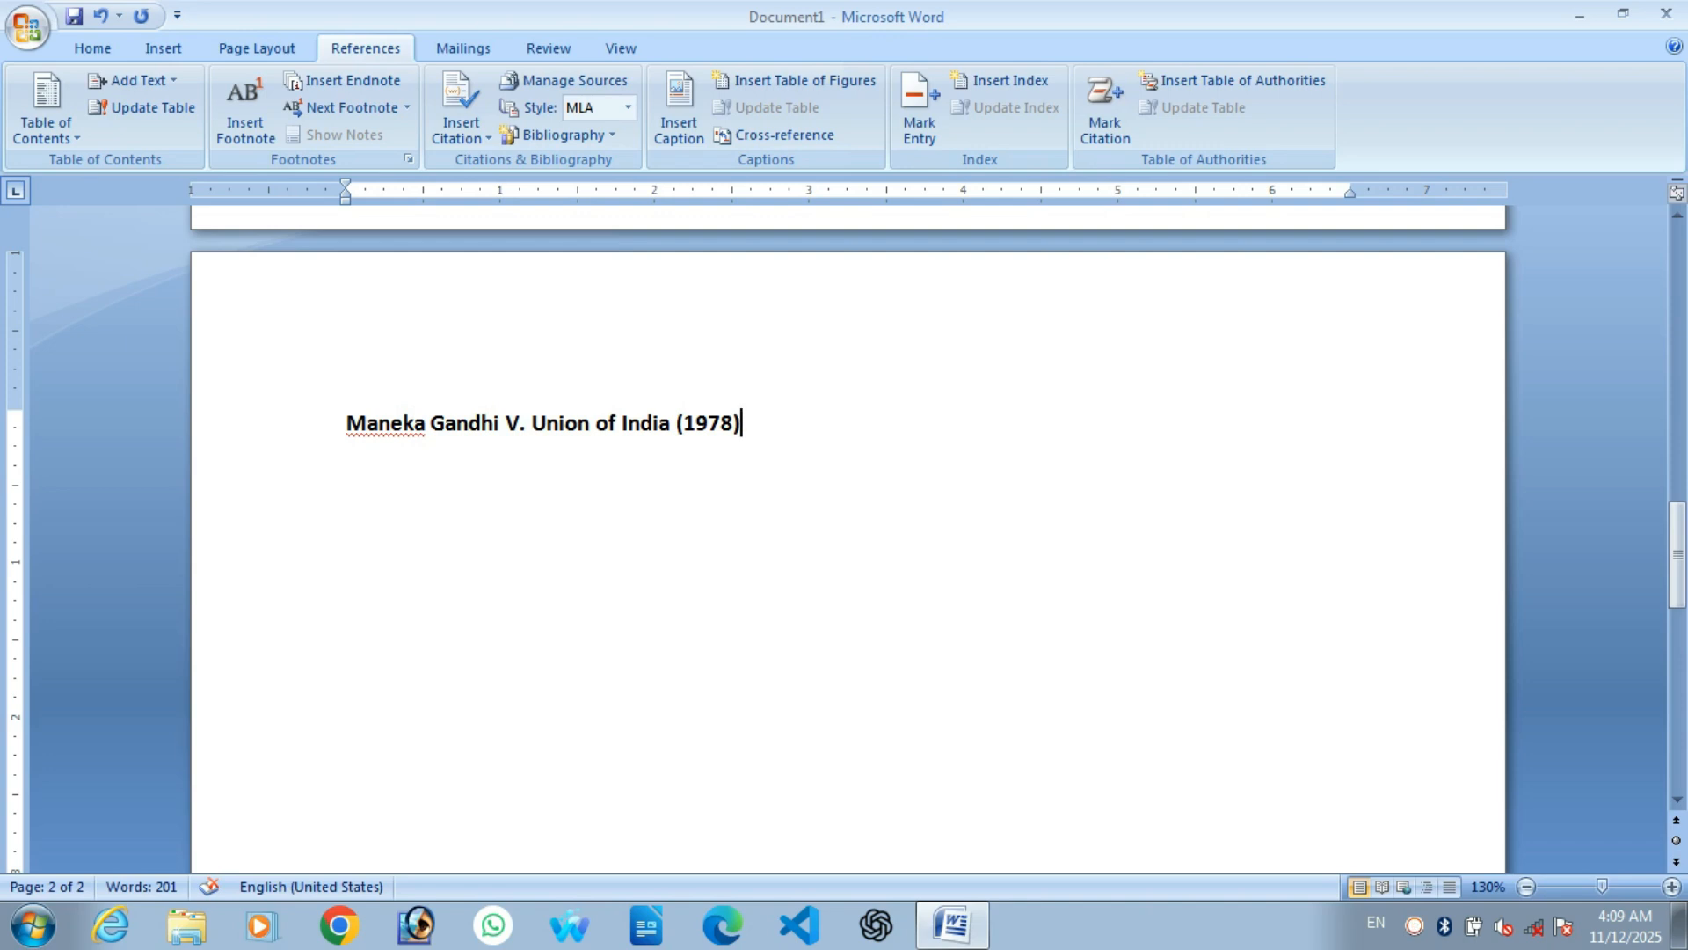
key("ctrl+e")
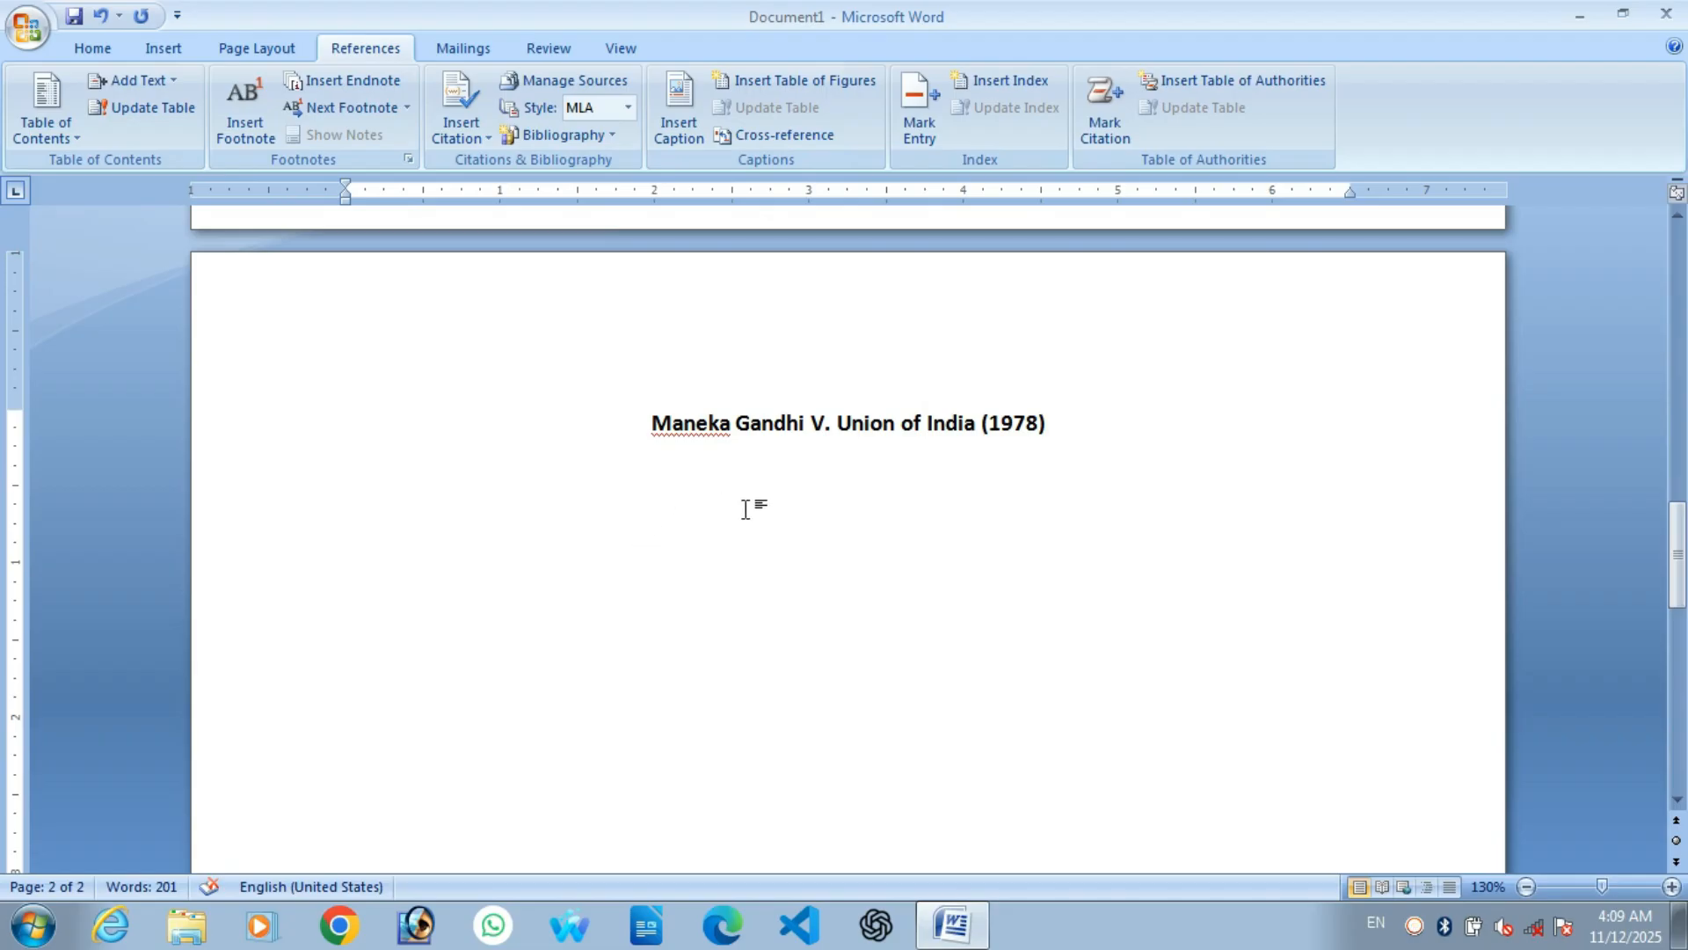
Generate left-aligned placeholder paragraphs on a new line below the page 2 case title with =lorem()
key("Return")
key("ctrl+l")
type("-")
key("BackSpace")
type("=lorem()")
key("Return")
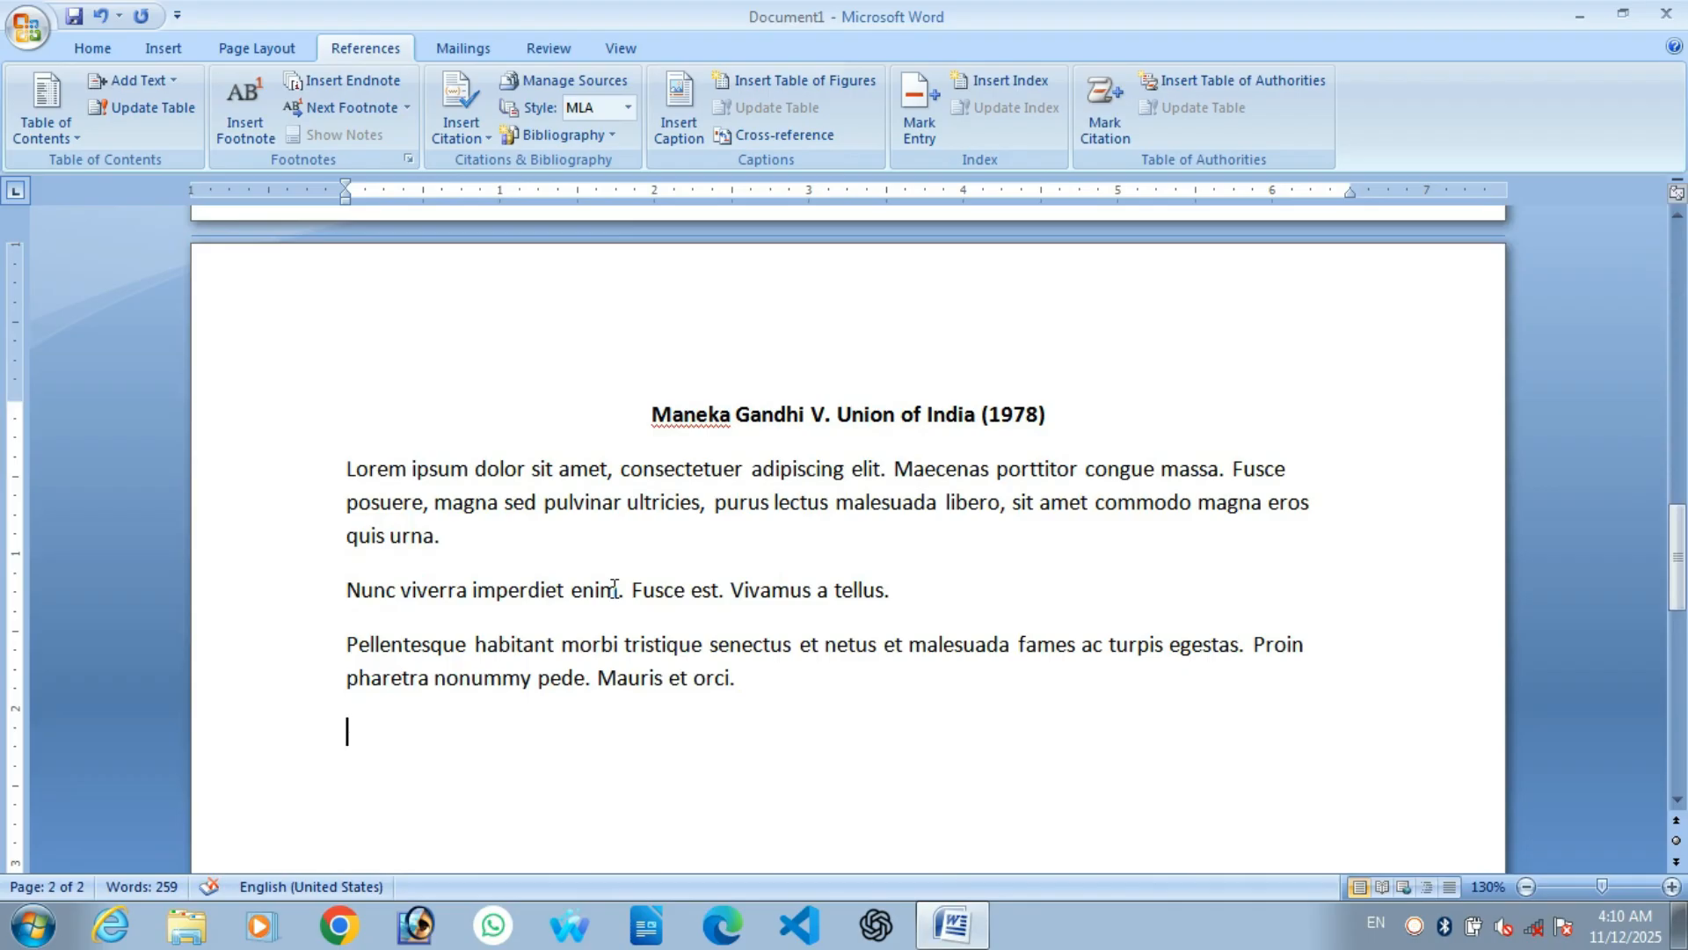
Mark the page 1 title "Shah Bano Begum V. Union of India (1985)" as a citation in the Cases category
scroll(613, 587, "up", 10)
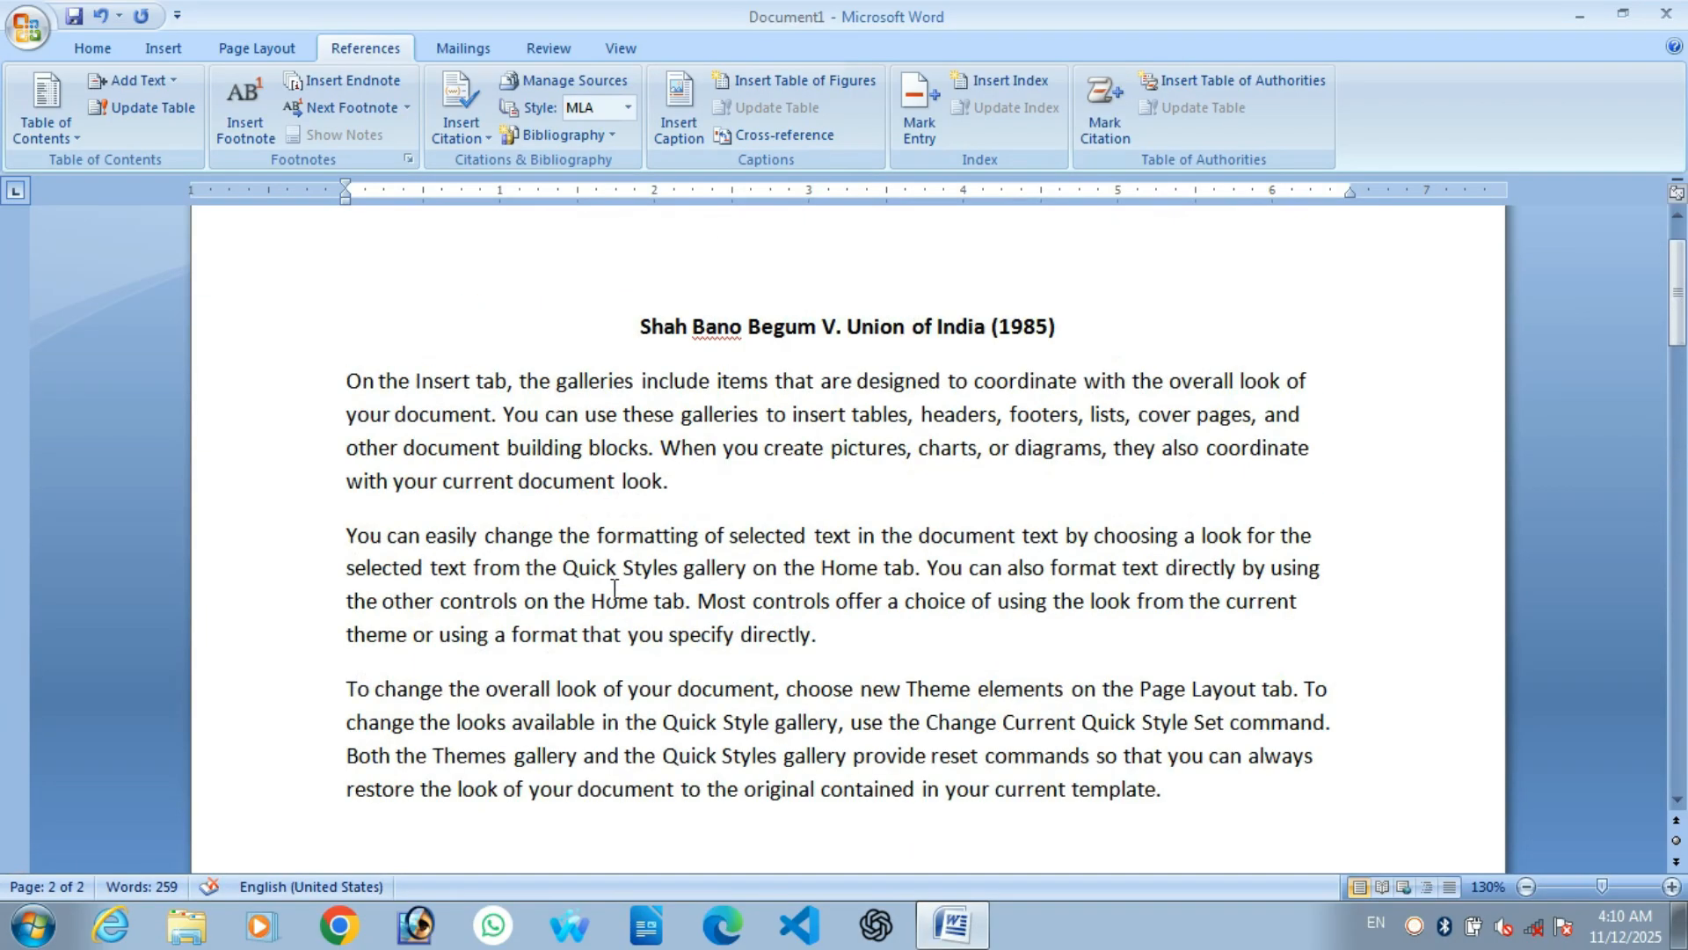
scroll(614, 587, "up", 1)
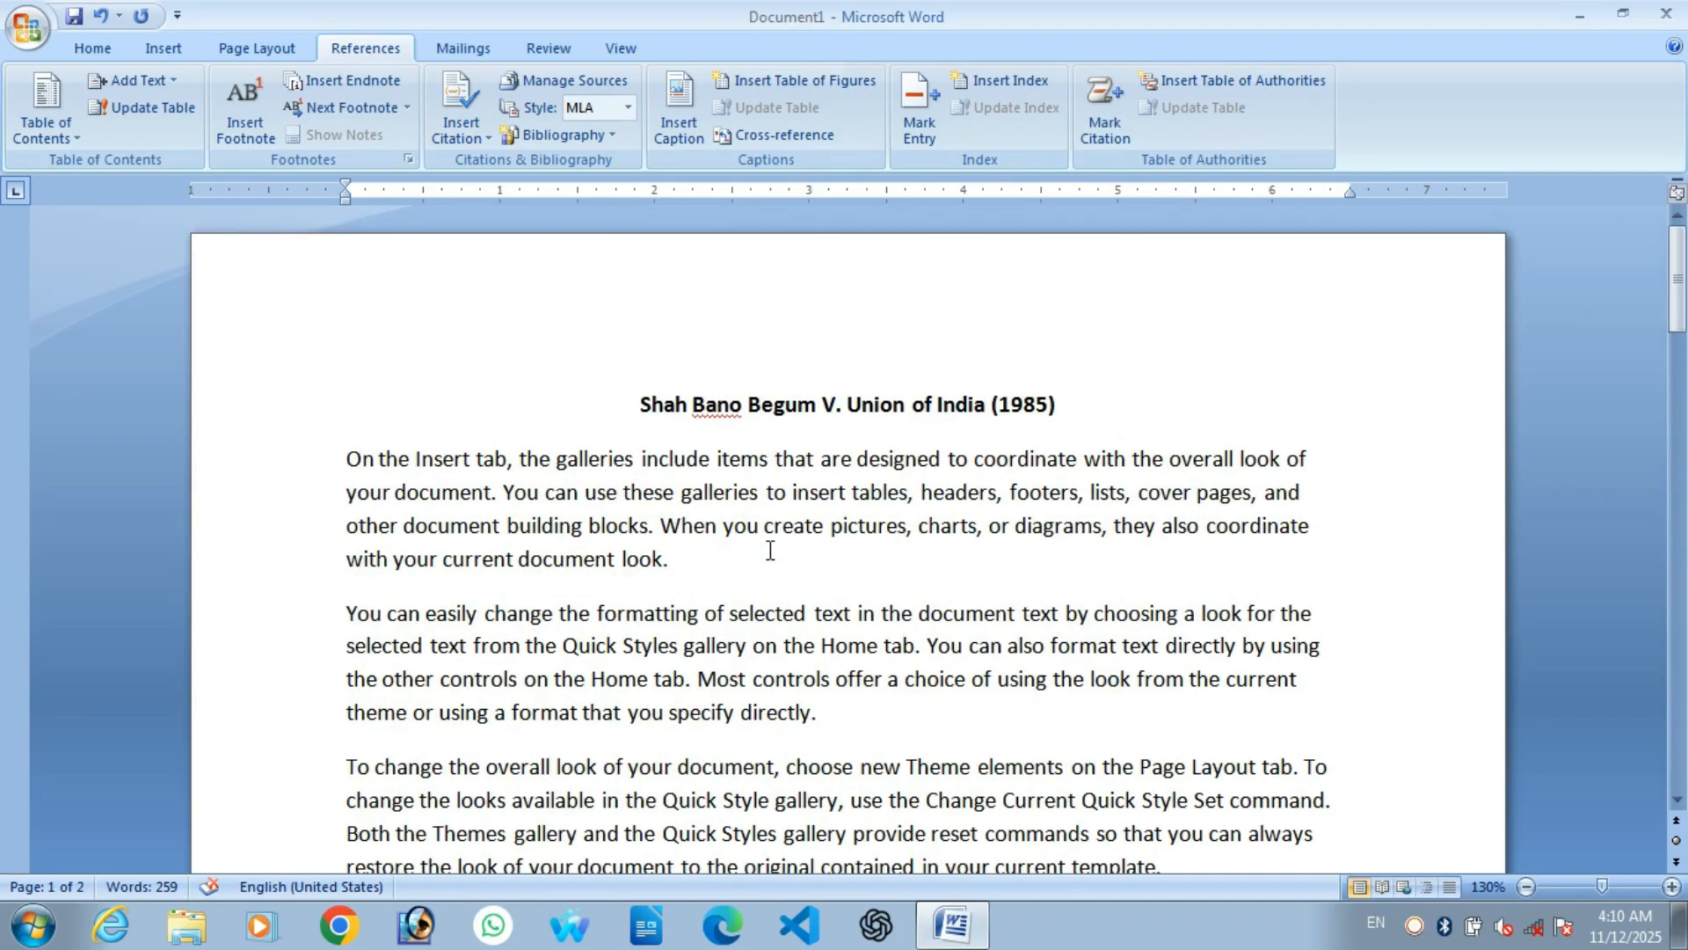
scroll(763, 521, "down", 7)
scroll(768, 561, "up", 7)
left_click_drag(637, 397, 1061, 440)
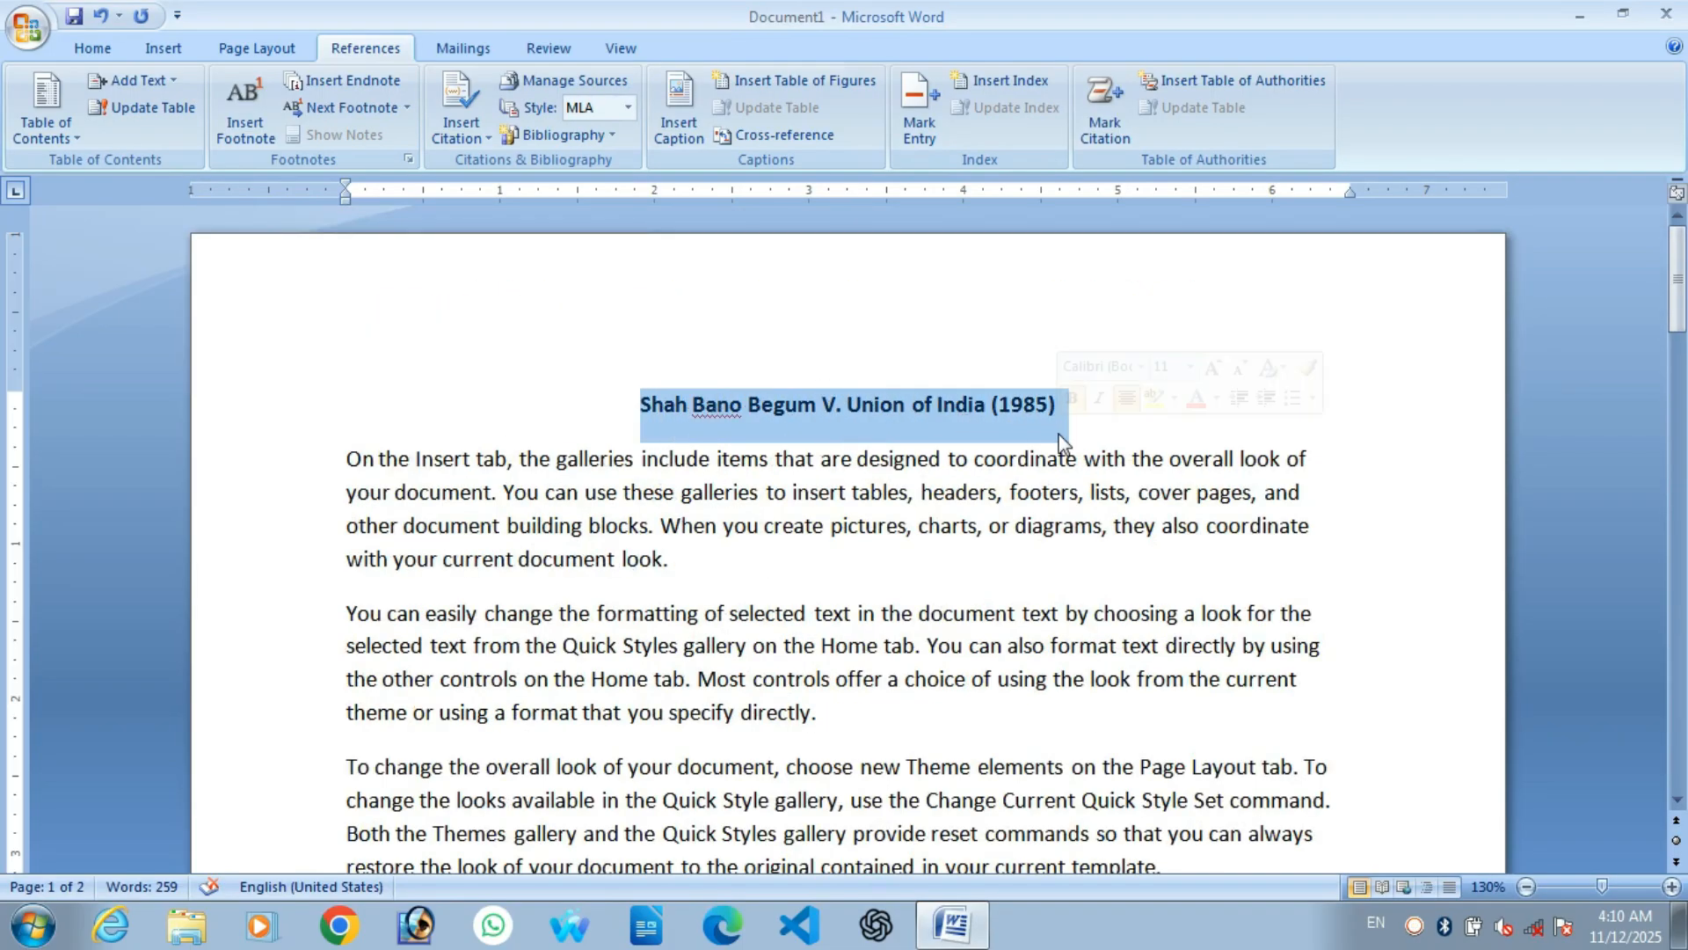
left_click(1105, 114)
left_click_drag(861, 344, 919, 380)
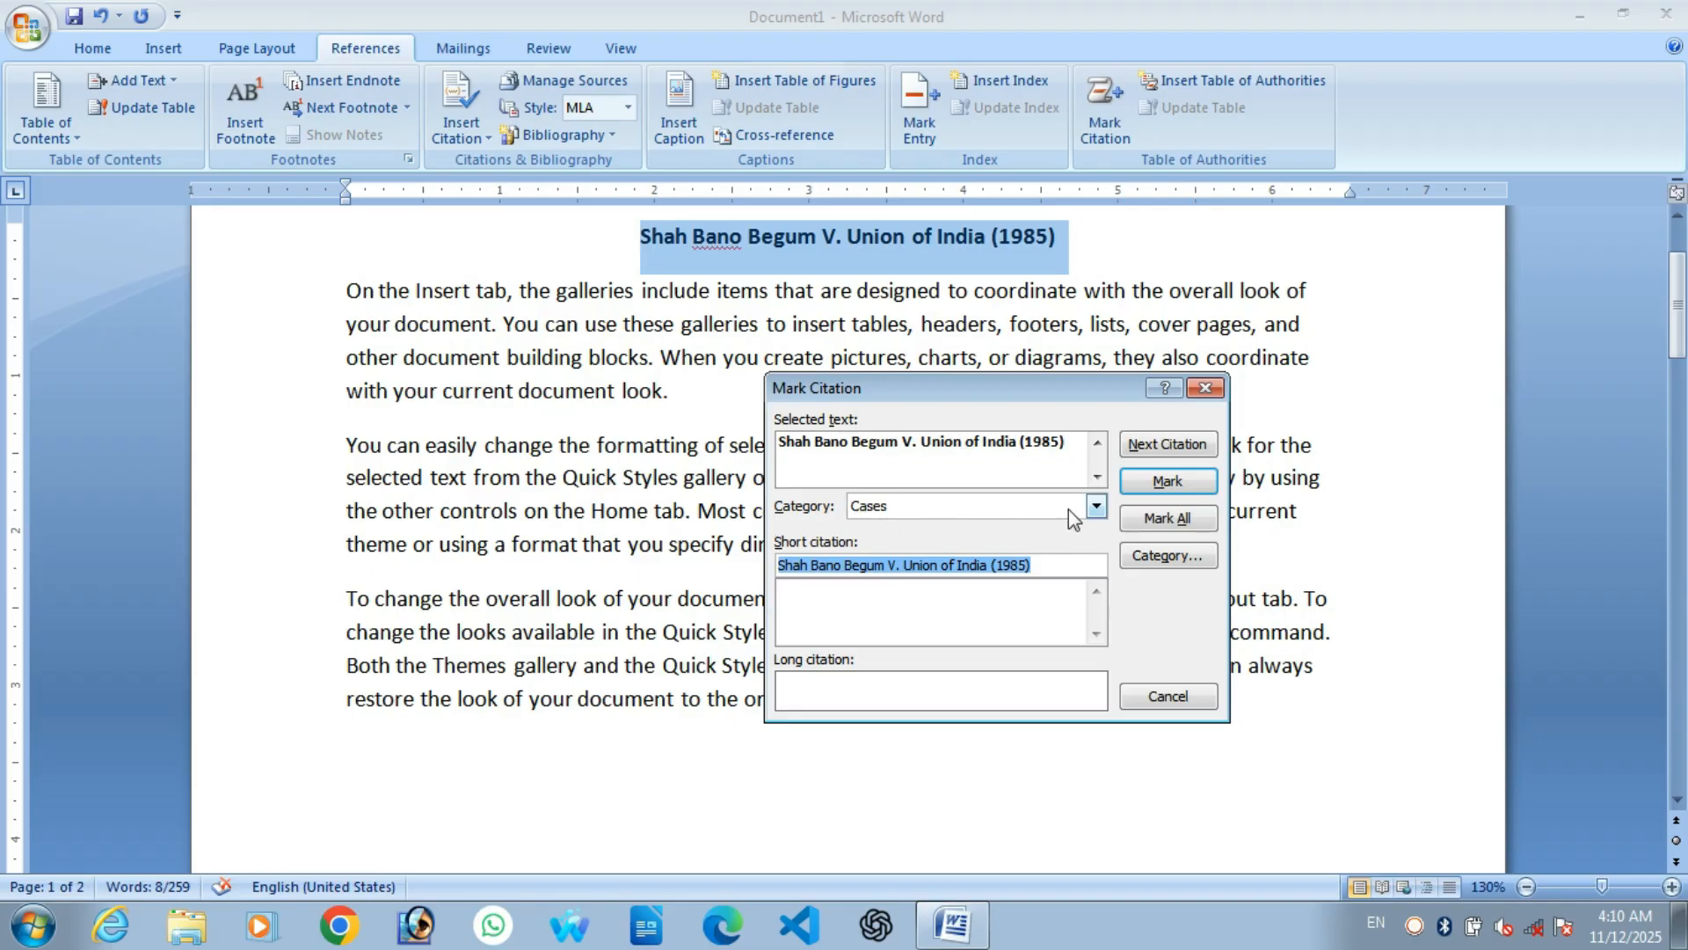
left_click(1095, 508)
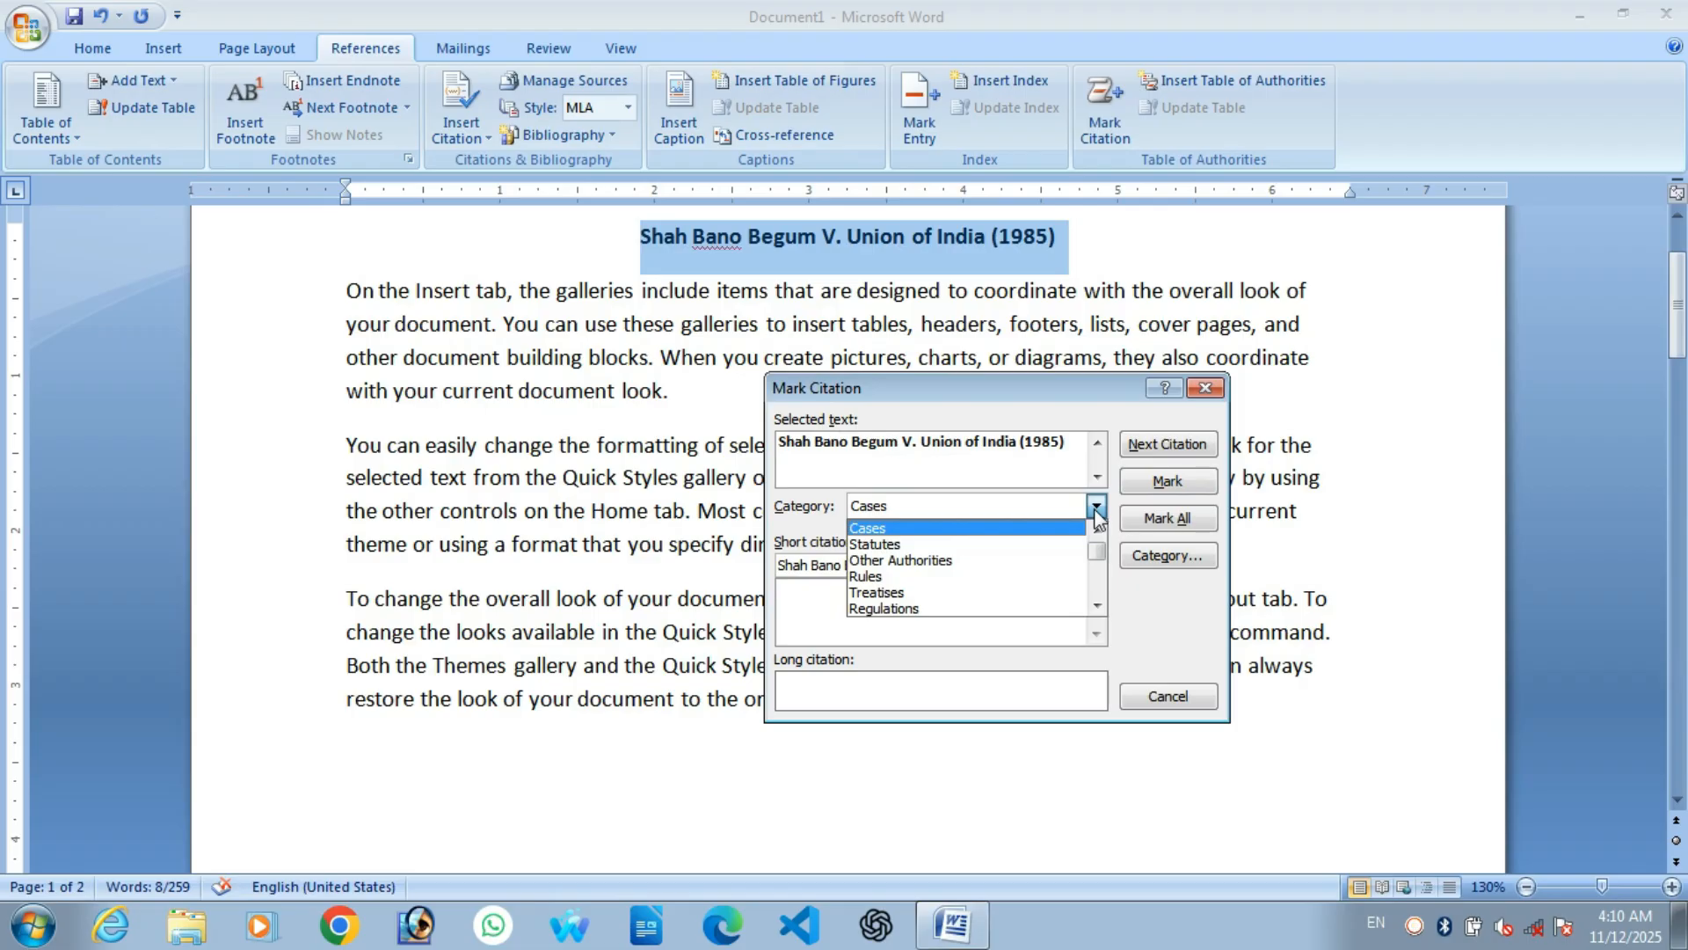
left_click(998, 507)
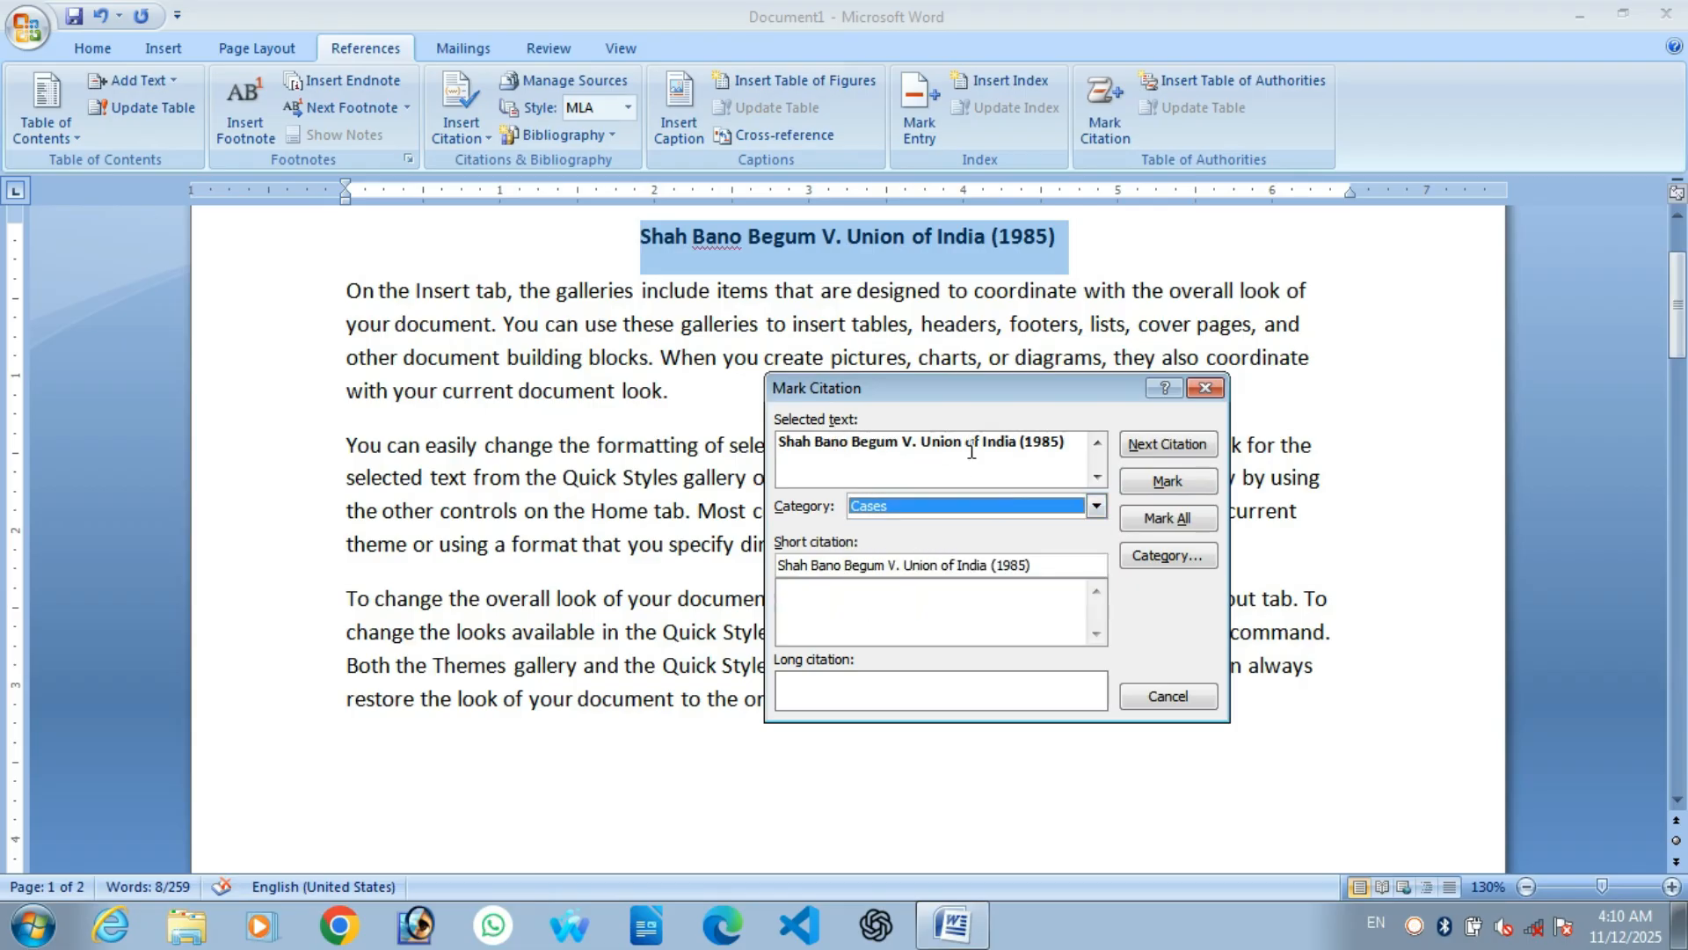
left_click(1157, 489)
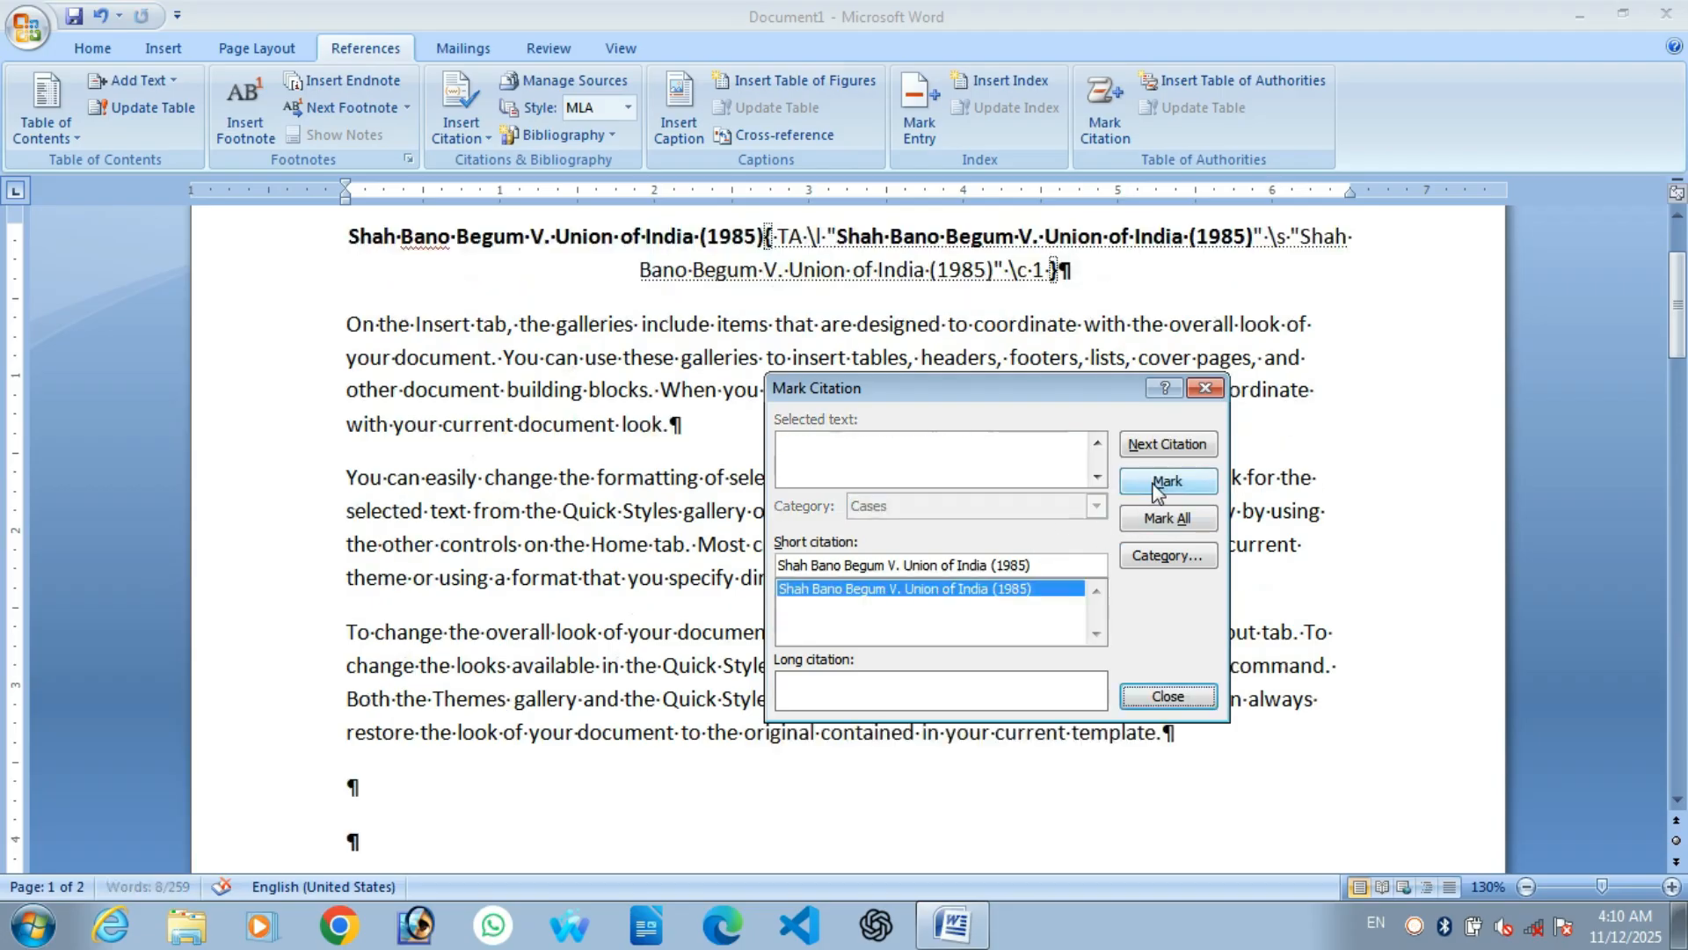
Mark the page 2 title "Maneka Gandhi V. Union of India (1978)" as a Cases citation and finish marking
left_click_drag(938, 397, 1305, 228)
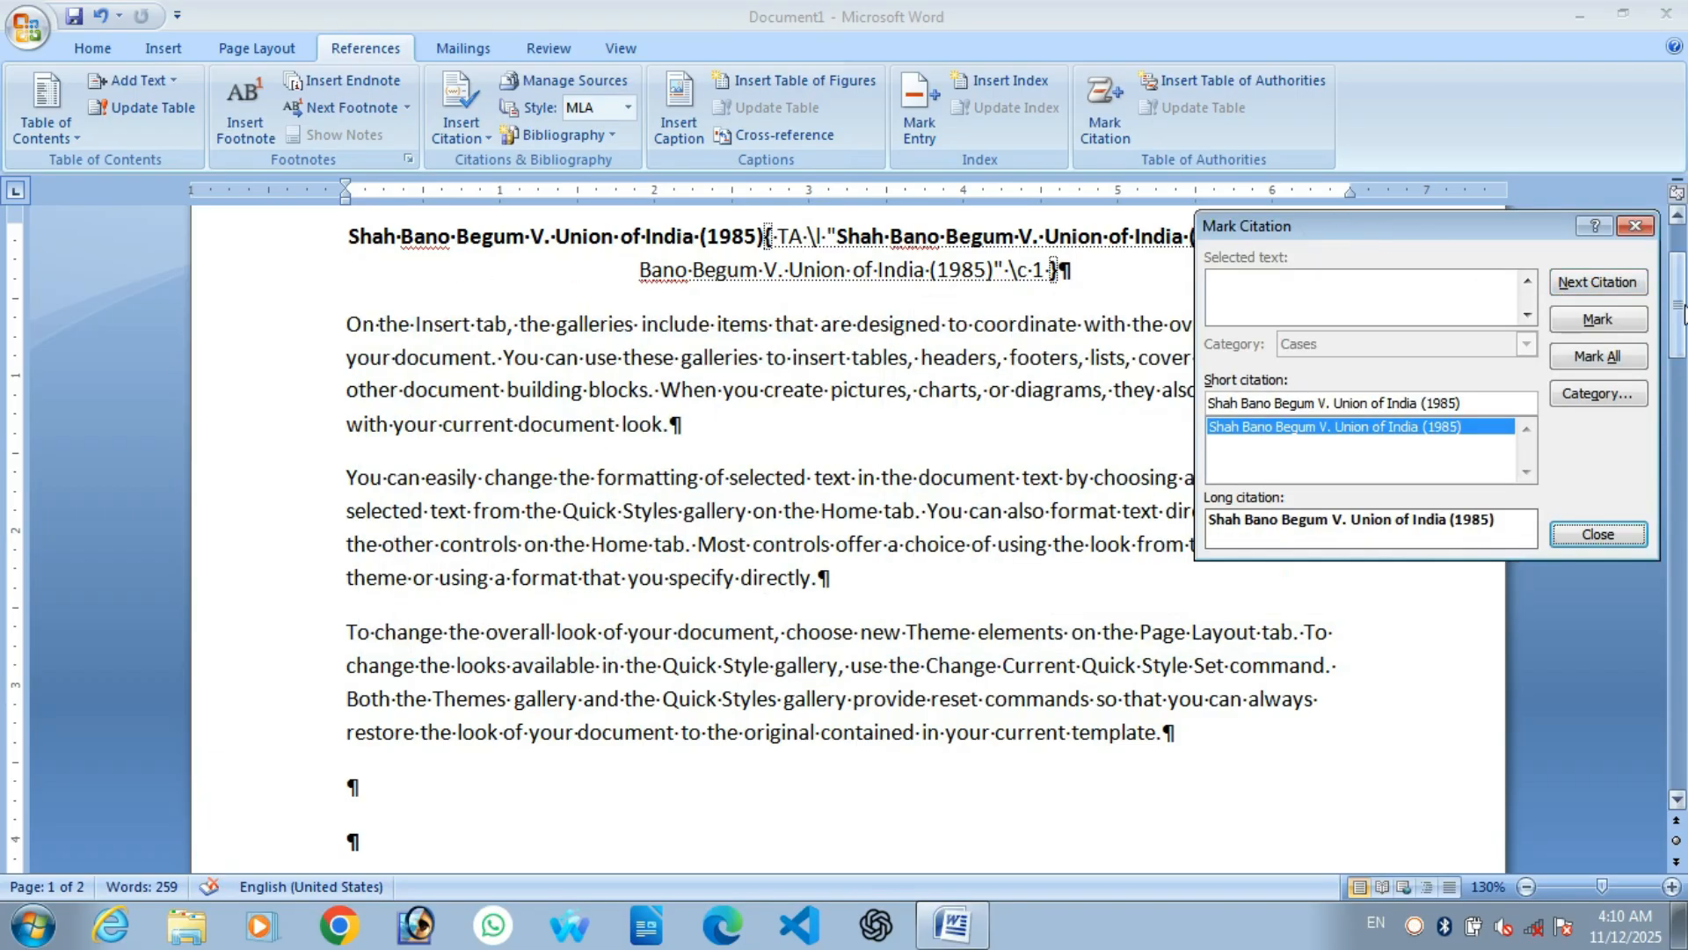
left_click_drag(1682, 308, 1680, 553)
left_click_drag(653, 454, 1044, 457)
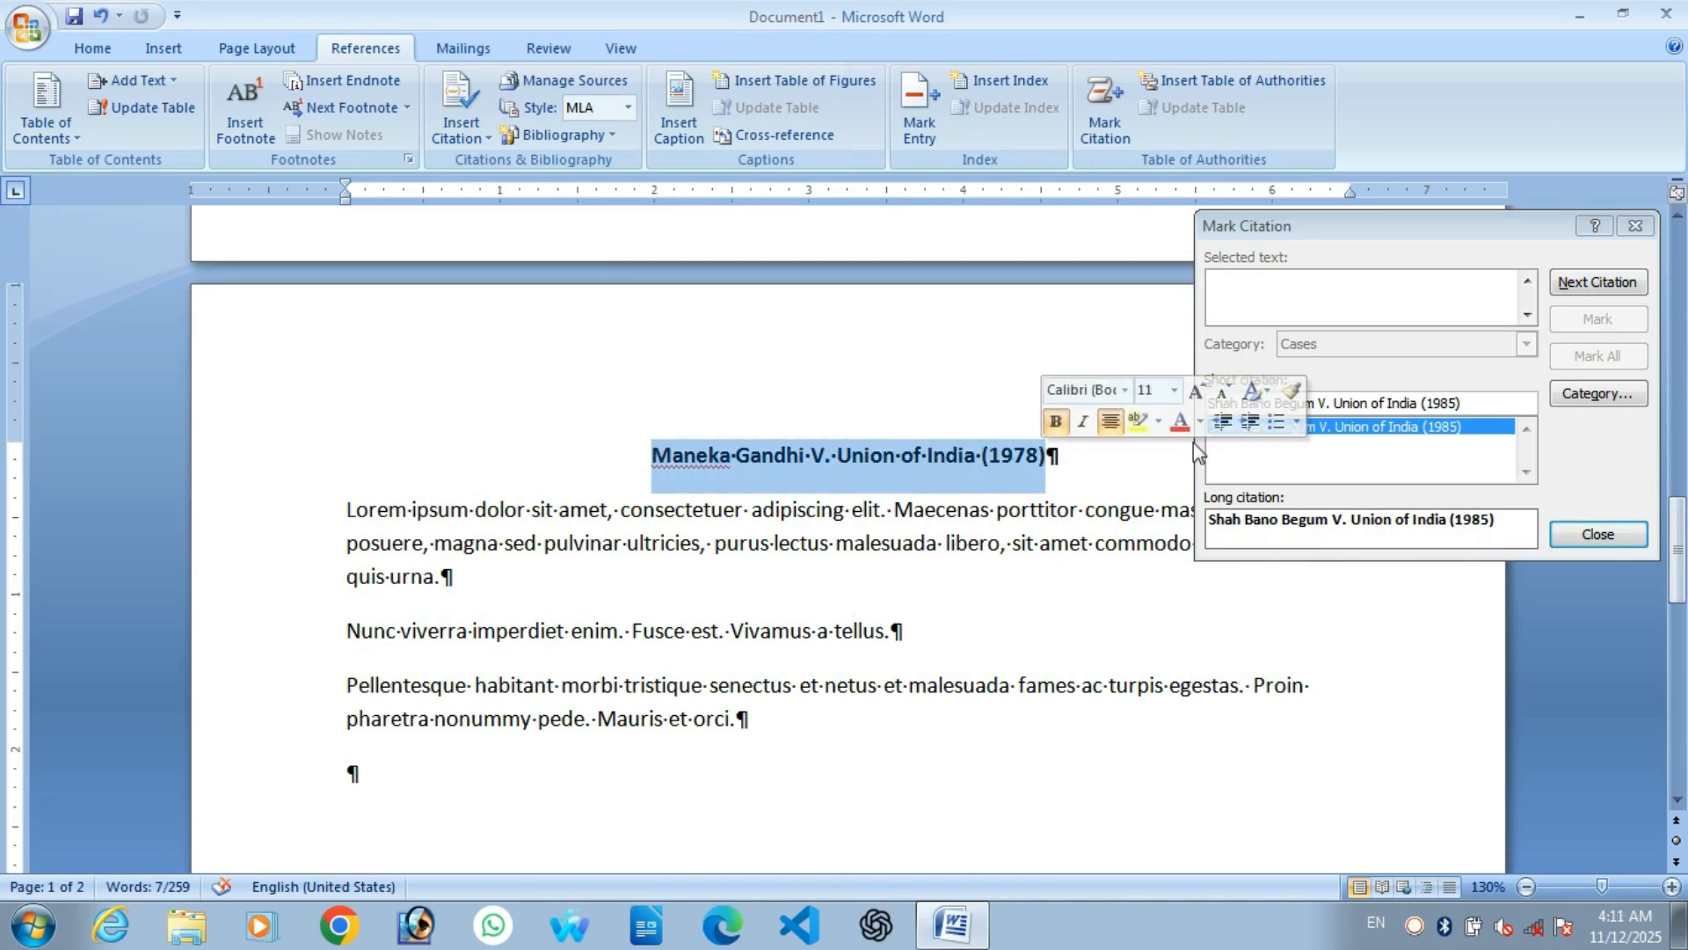
left_click(1317, 293)
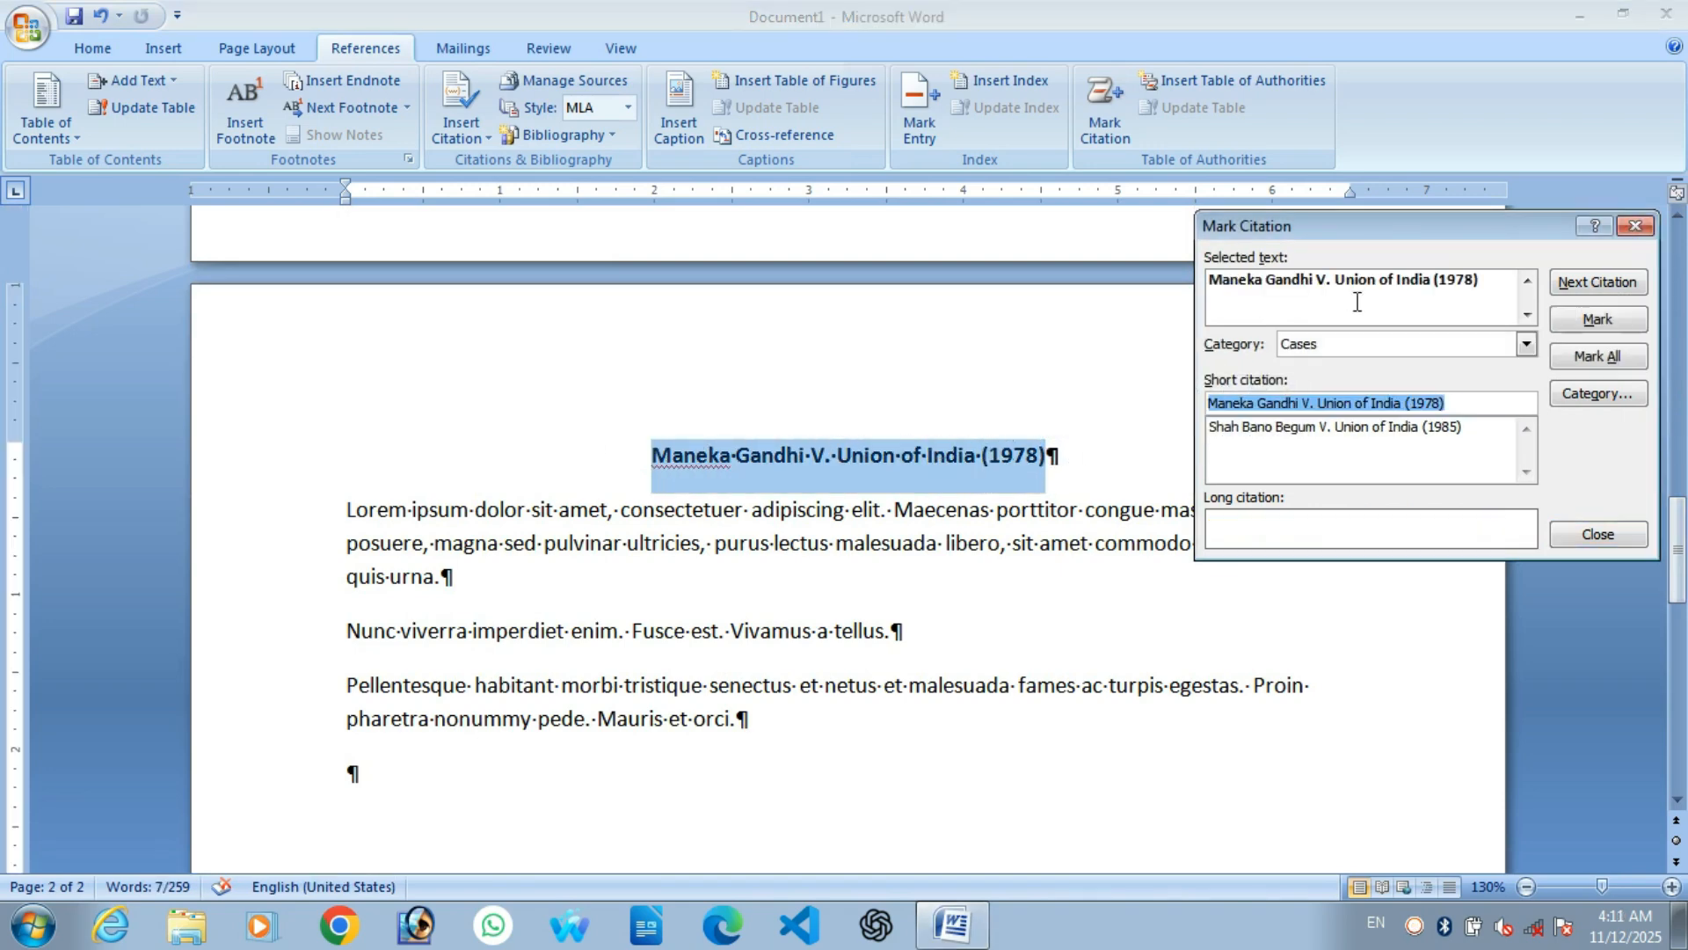
left_click(1598, 320)
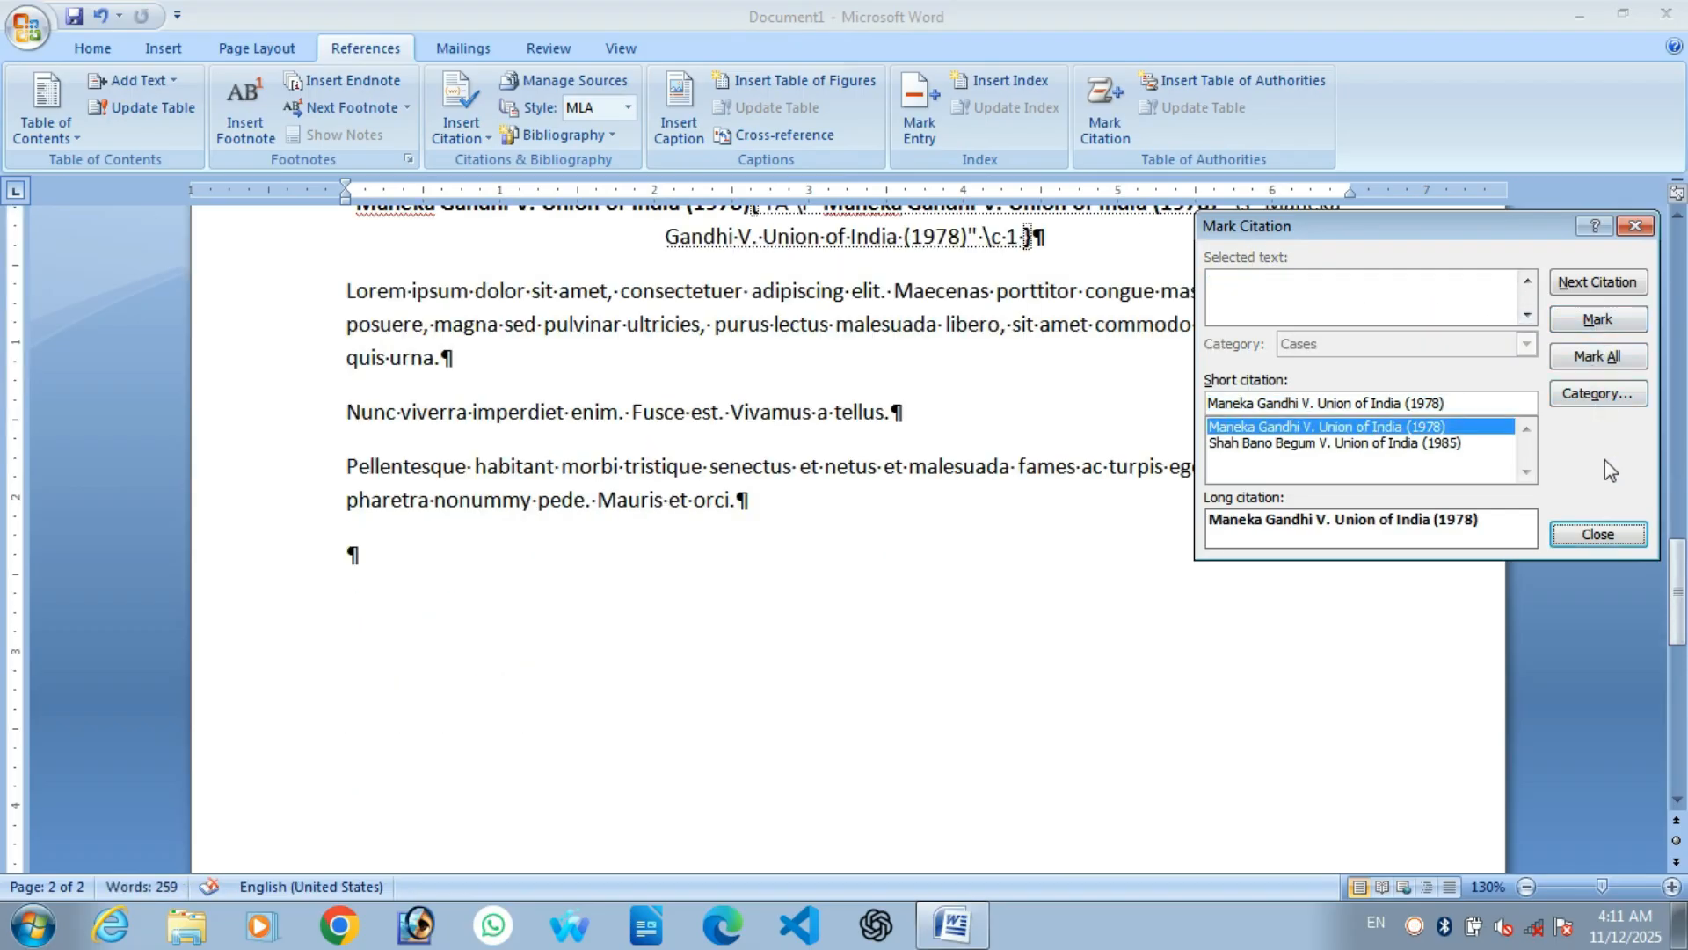
left_click(1599, 533)
Hide the formatting marks and citation field codes, and check the case titles in the document
scroll(884, 600, "up", 5)
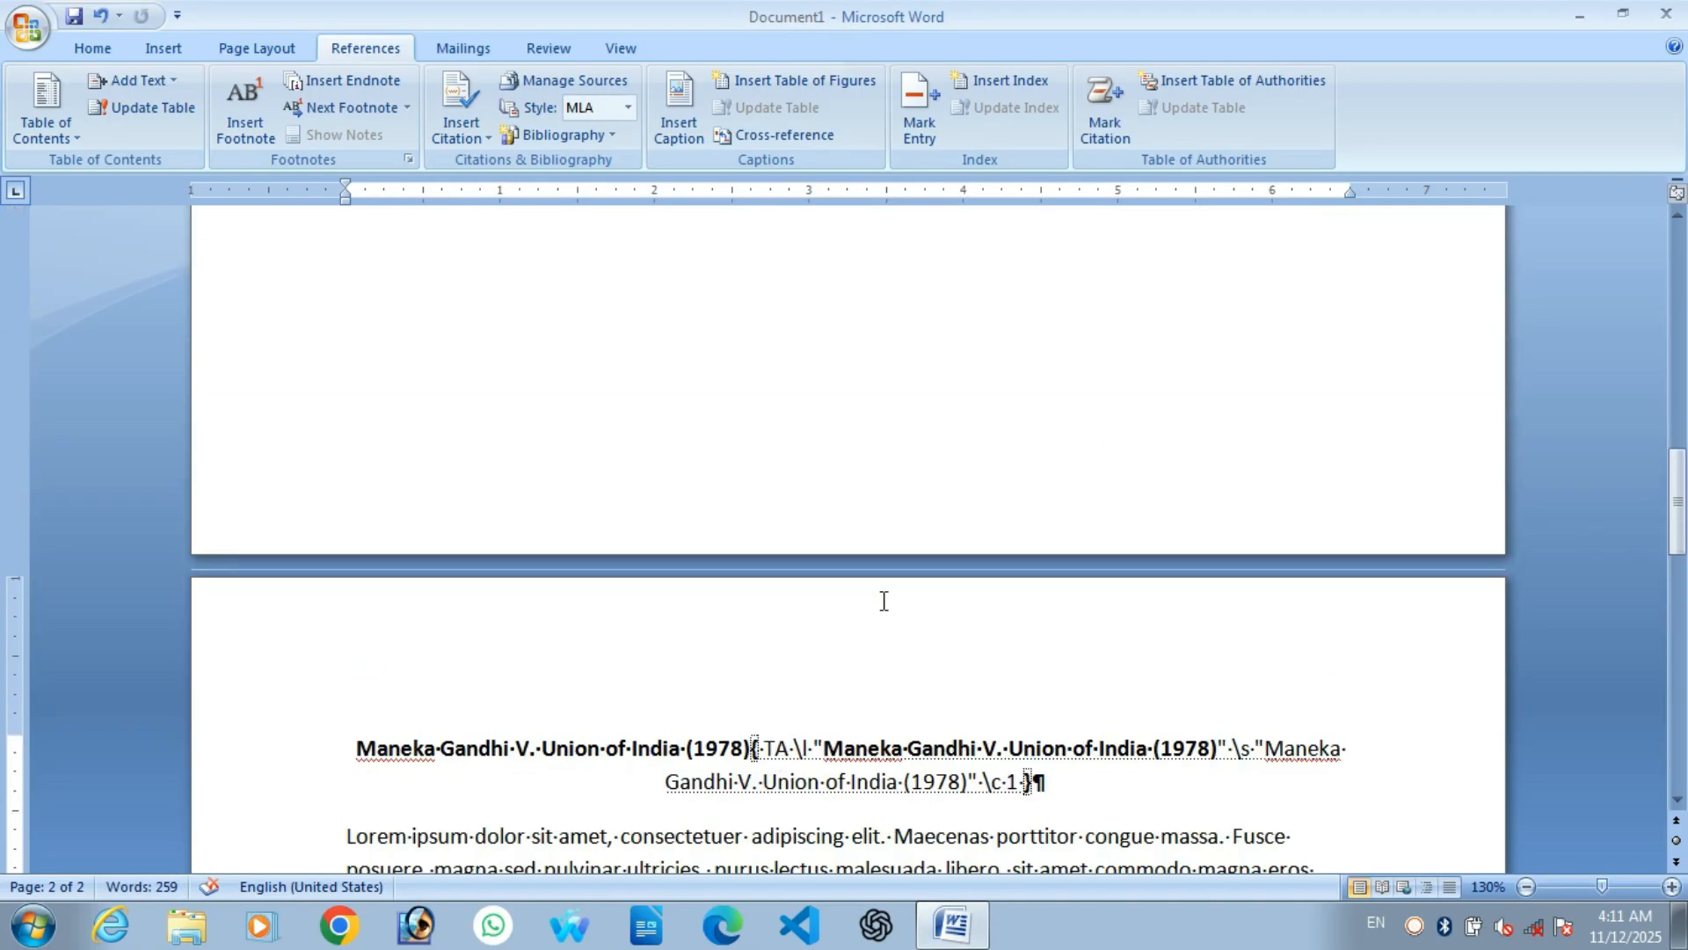
scroll(780, 542, "down", 5)
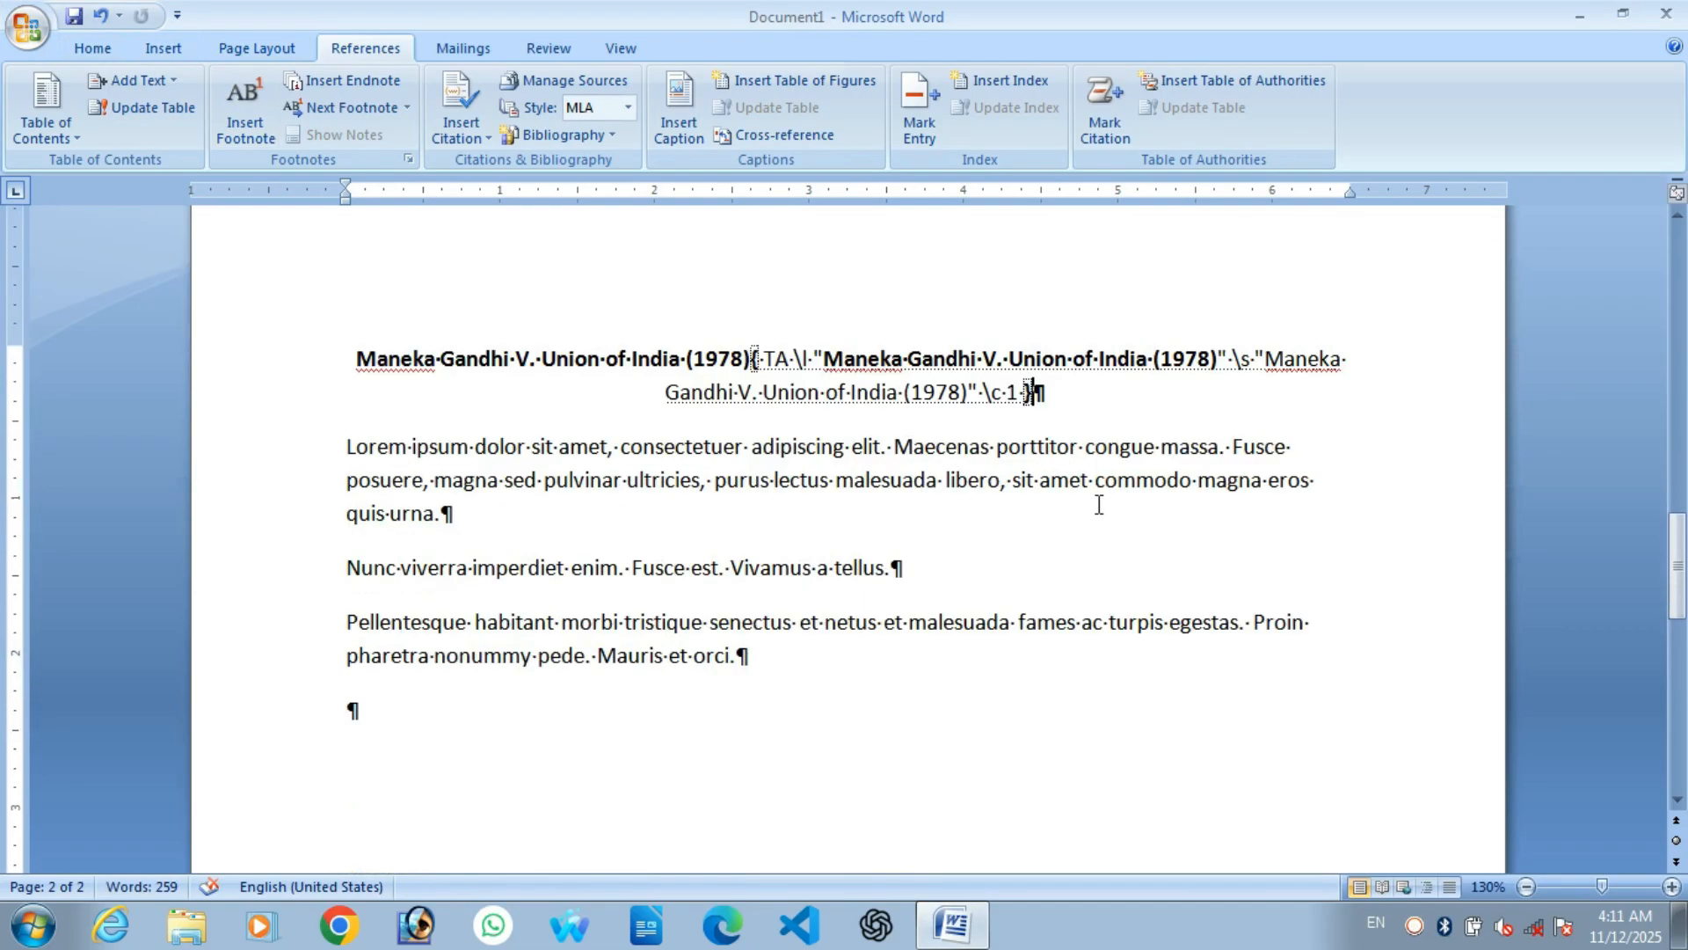
left_click(97, 50)
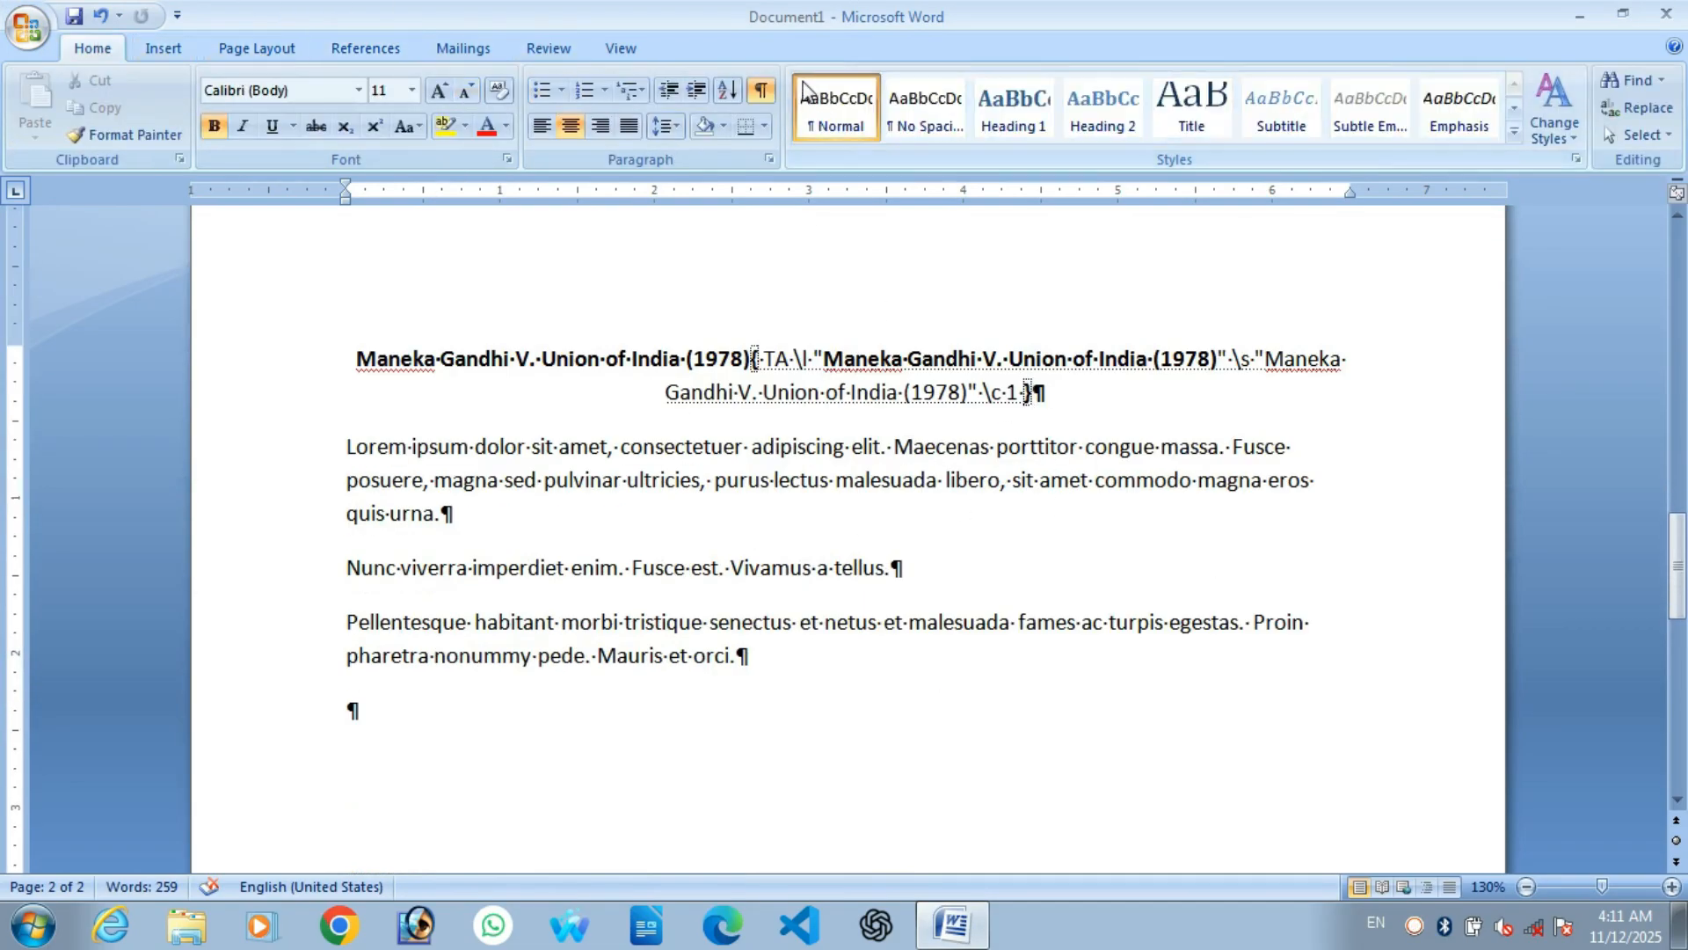
left_click(761, 91)
scroll(890, 448, "up", 10)
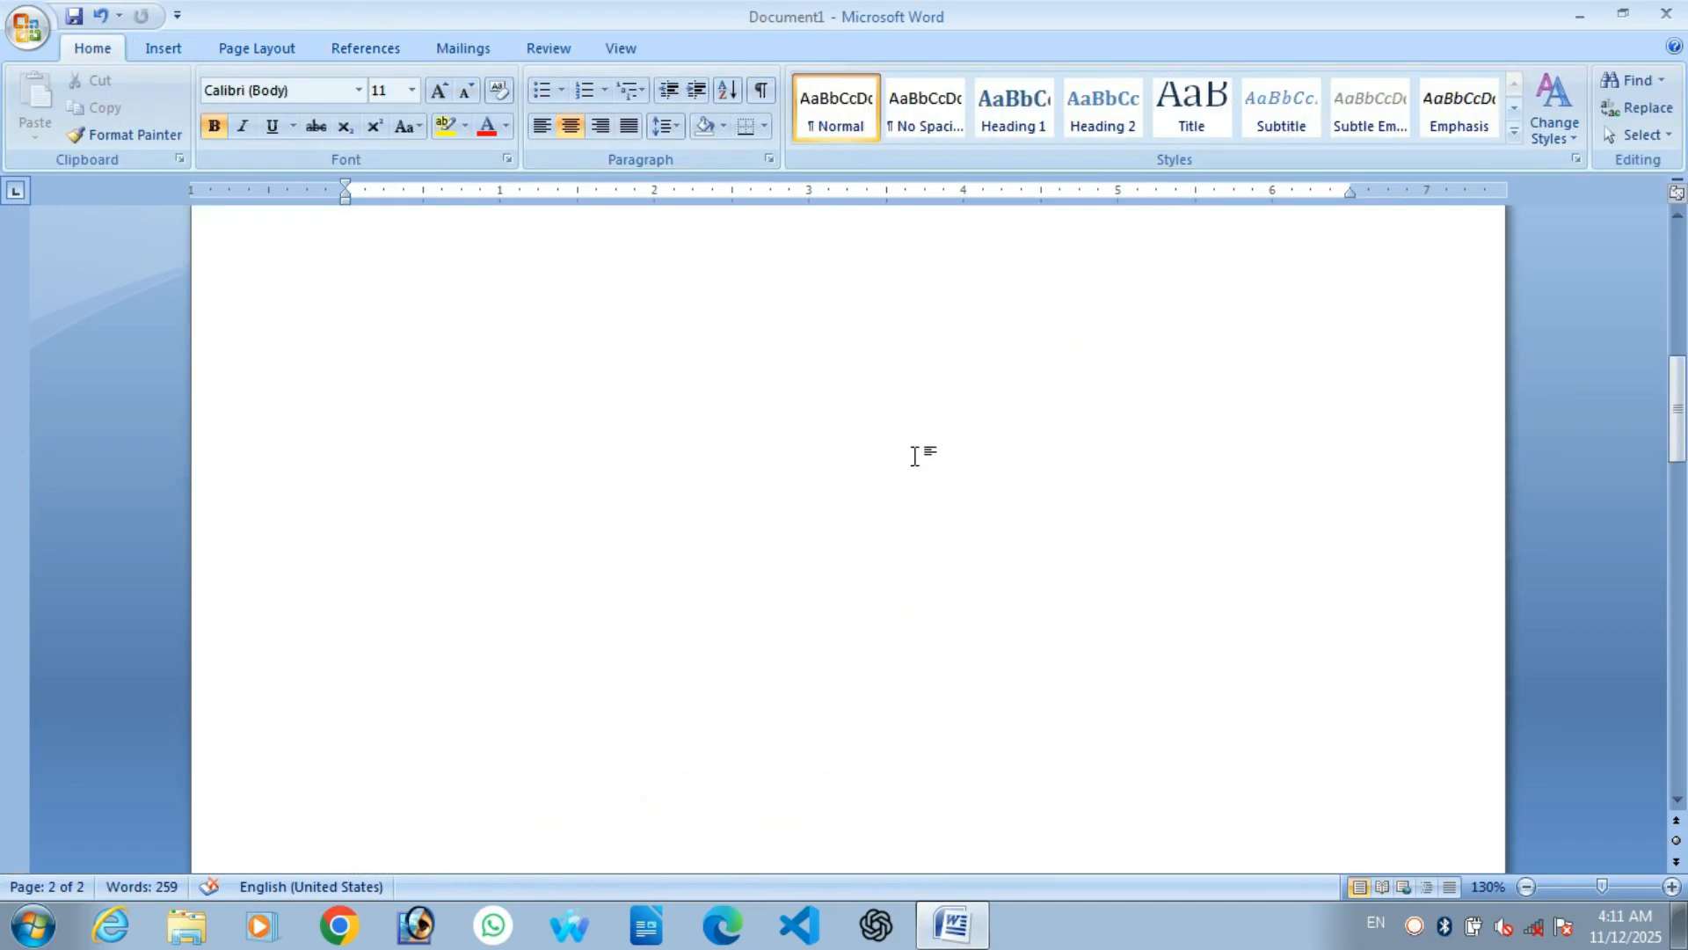
scroll(890, 448, "up", 3)
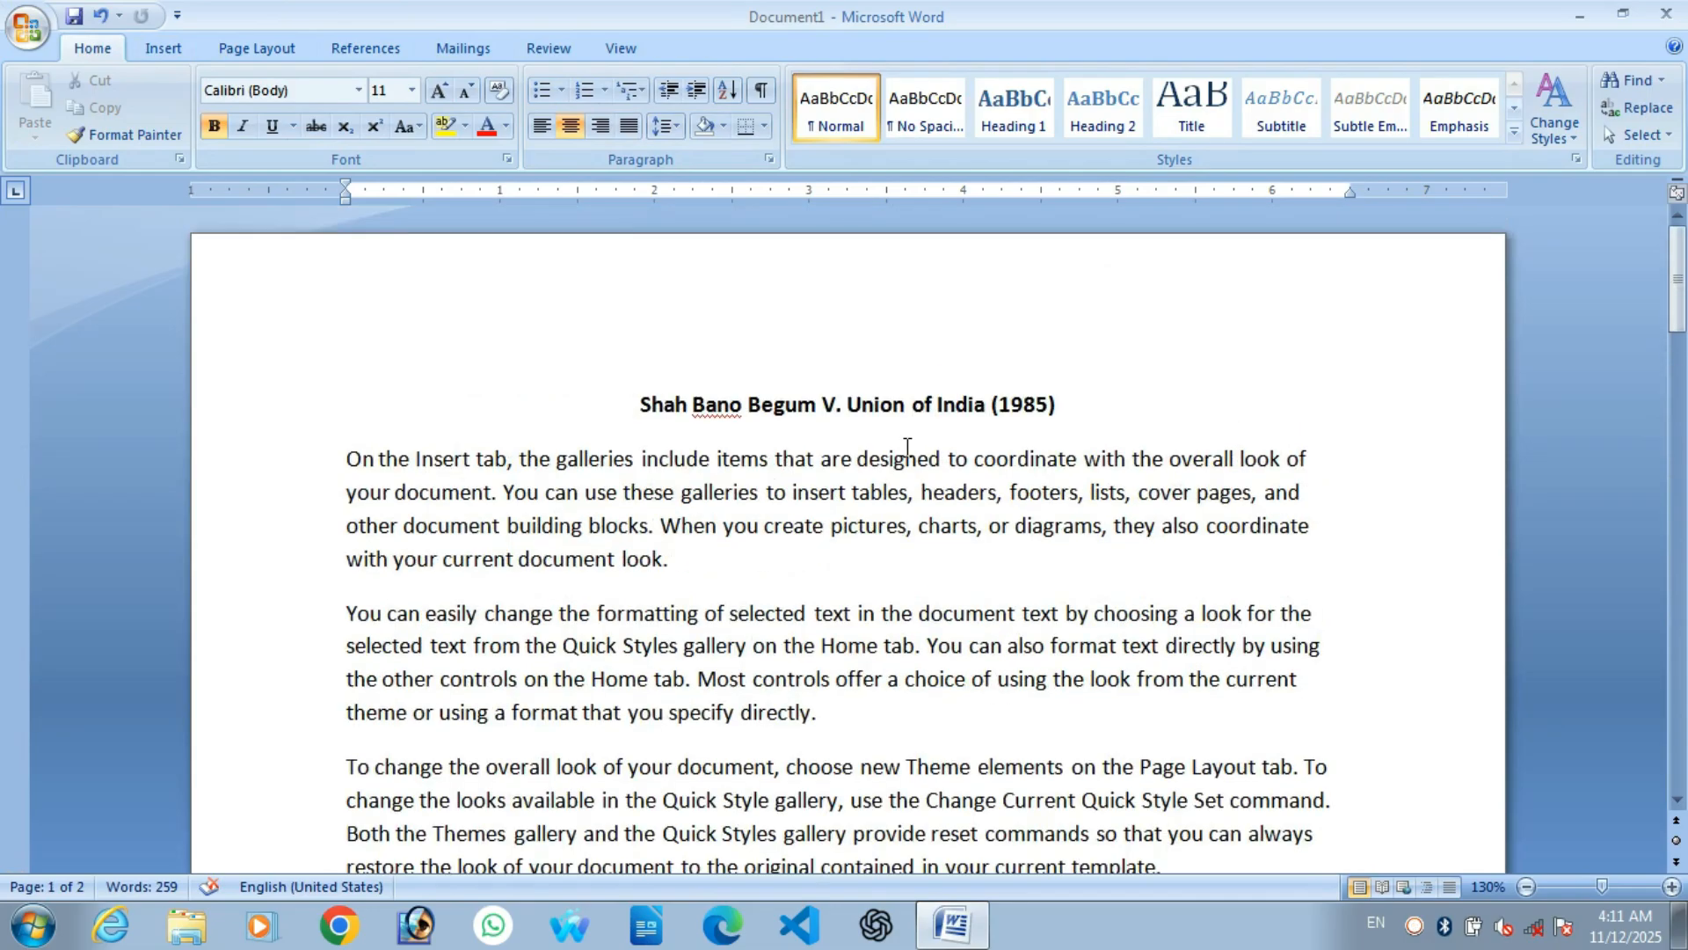
Insert a table of authorities for all categories, using the template format, on a new line below the last paragraph on page 2
scroll(896, 453, "down", 16)
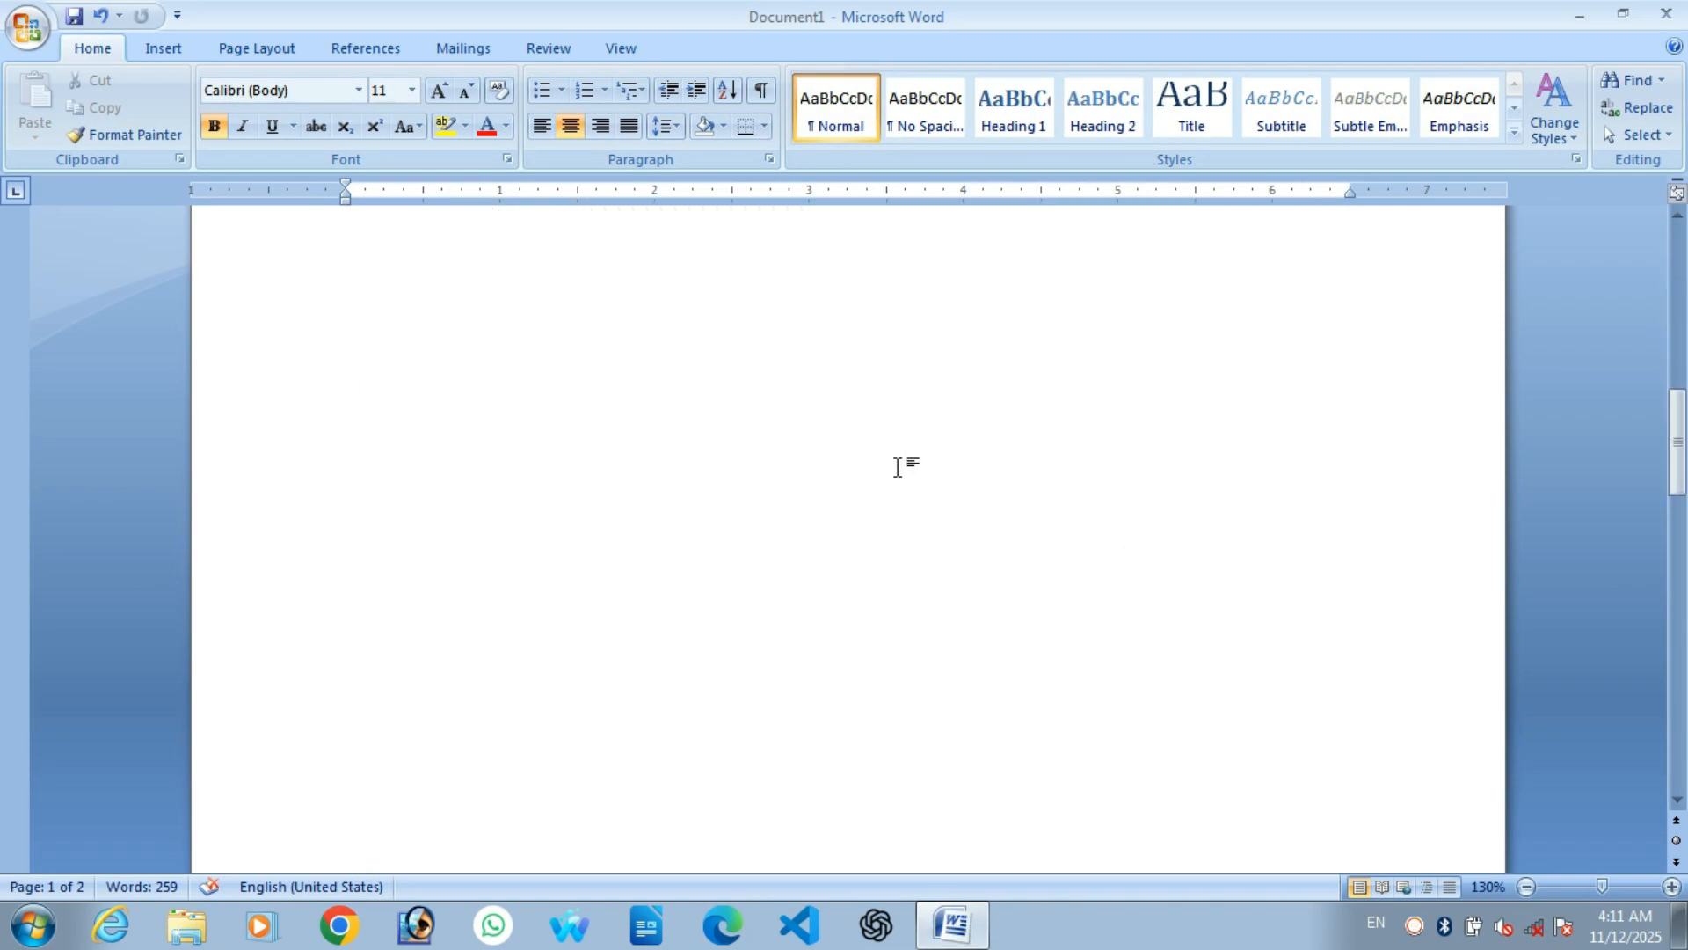
scroll(868, 459, "down", 5)
scroll(791, 441, "up", 3)
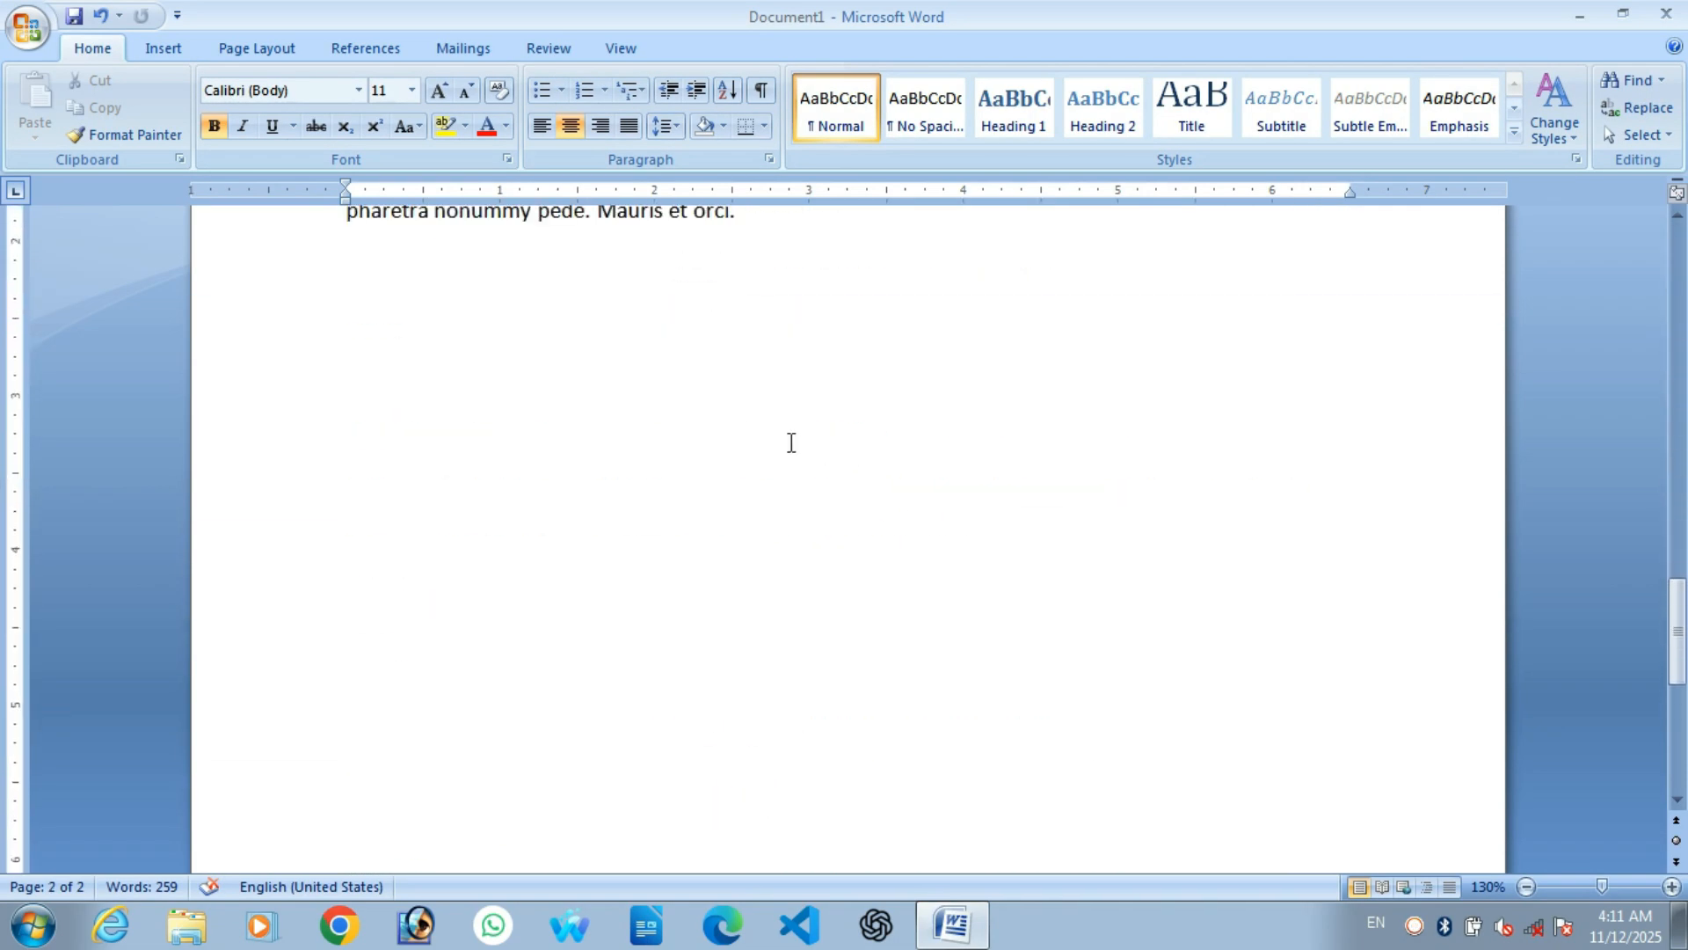
left_click(801, 396)
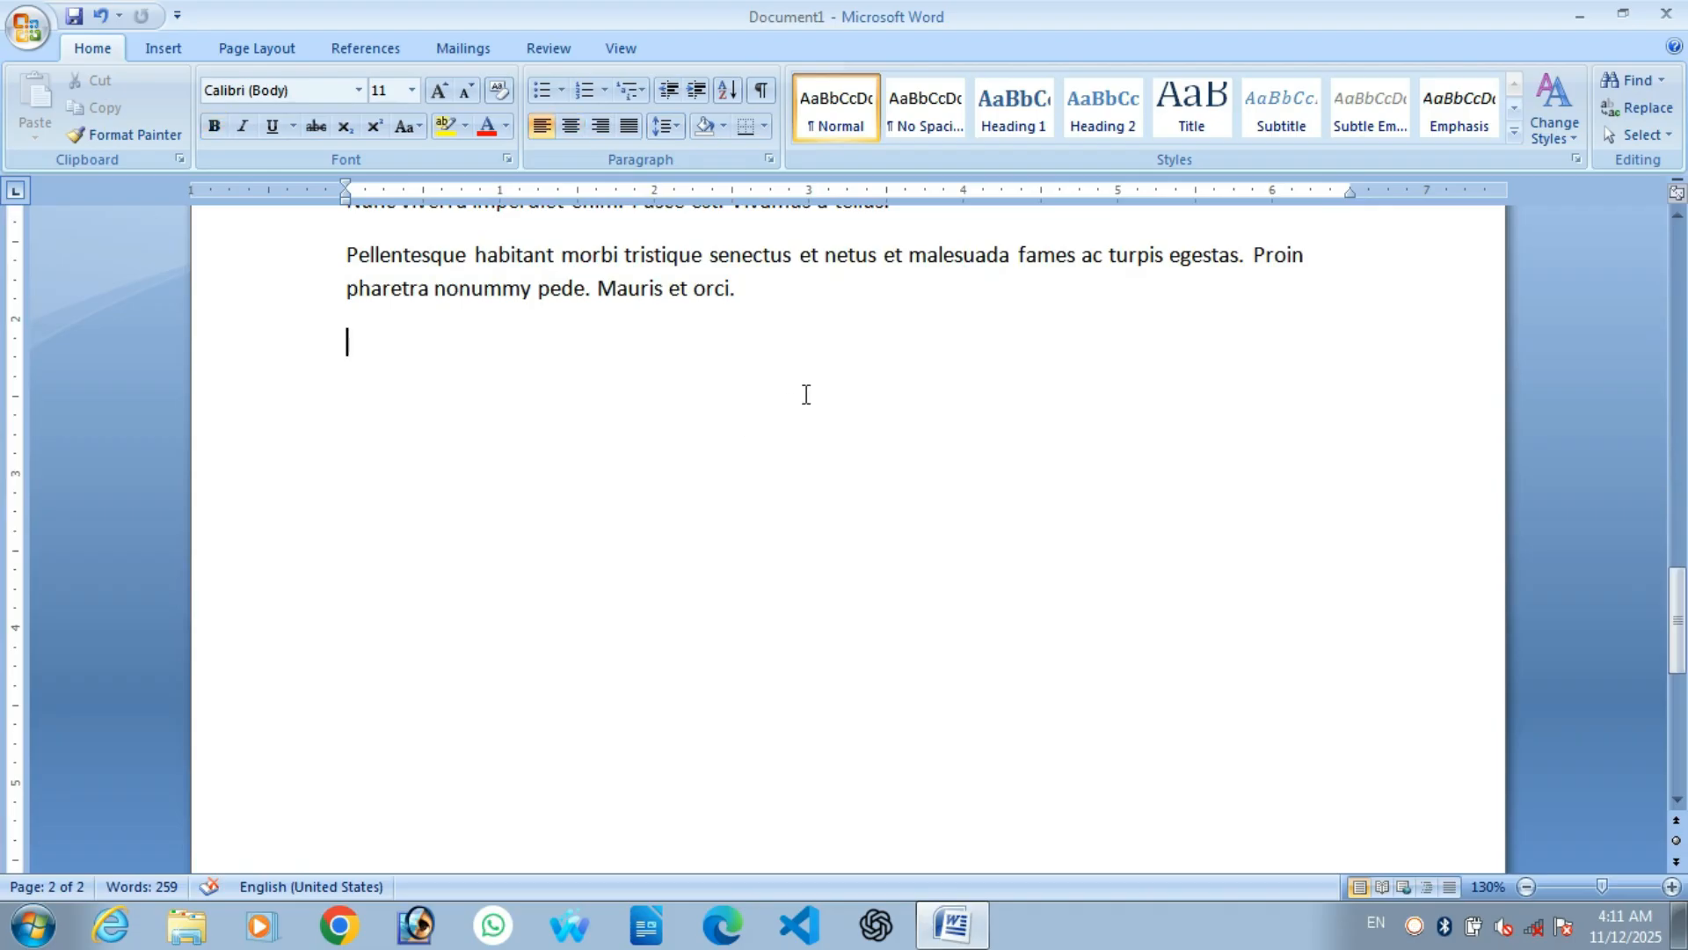
key("Return")
left_click(378, 48)
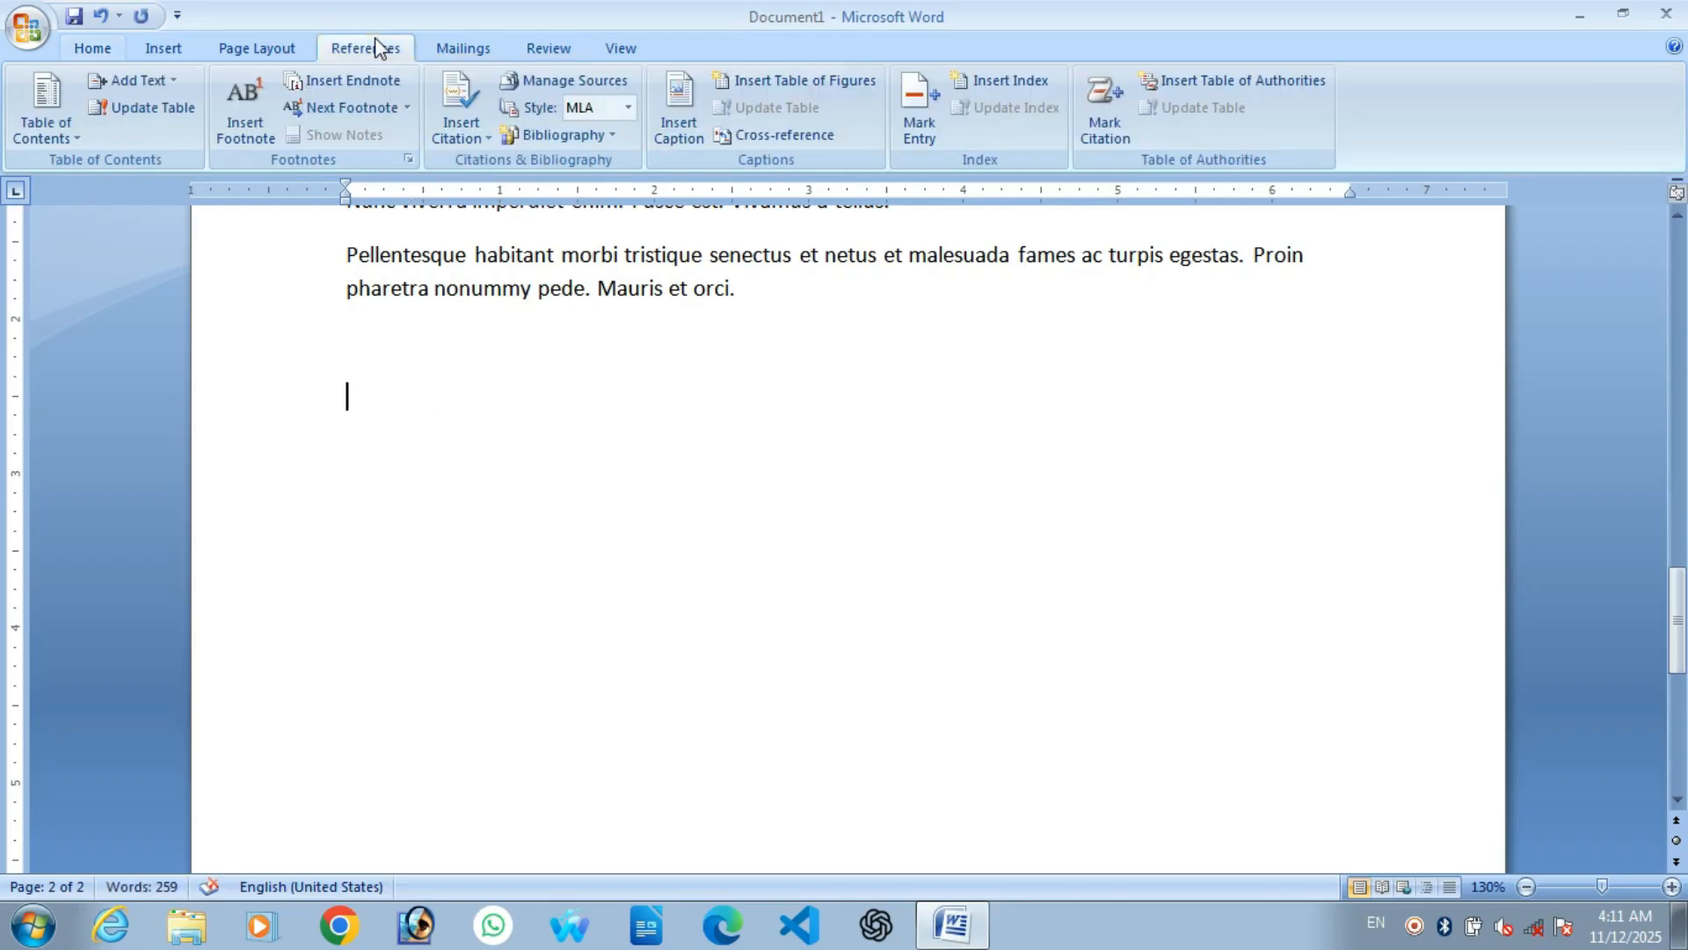
left_click(1219, 86)
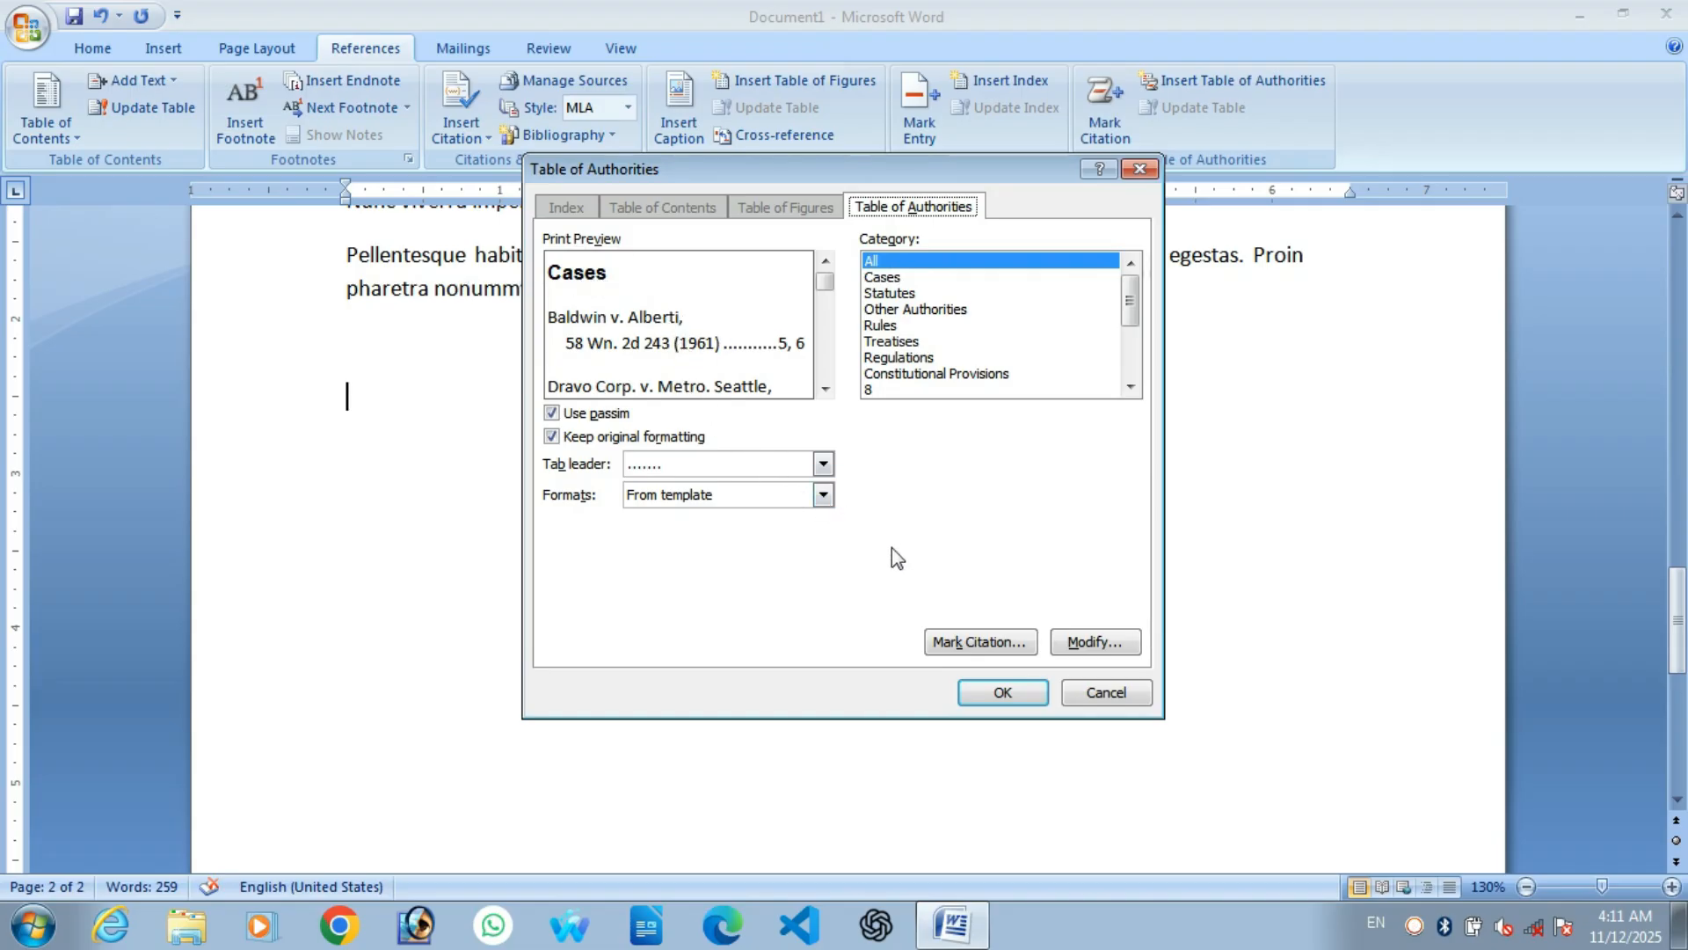
left_click(1003, 692)
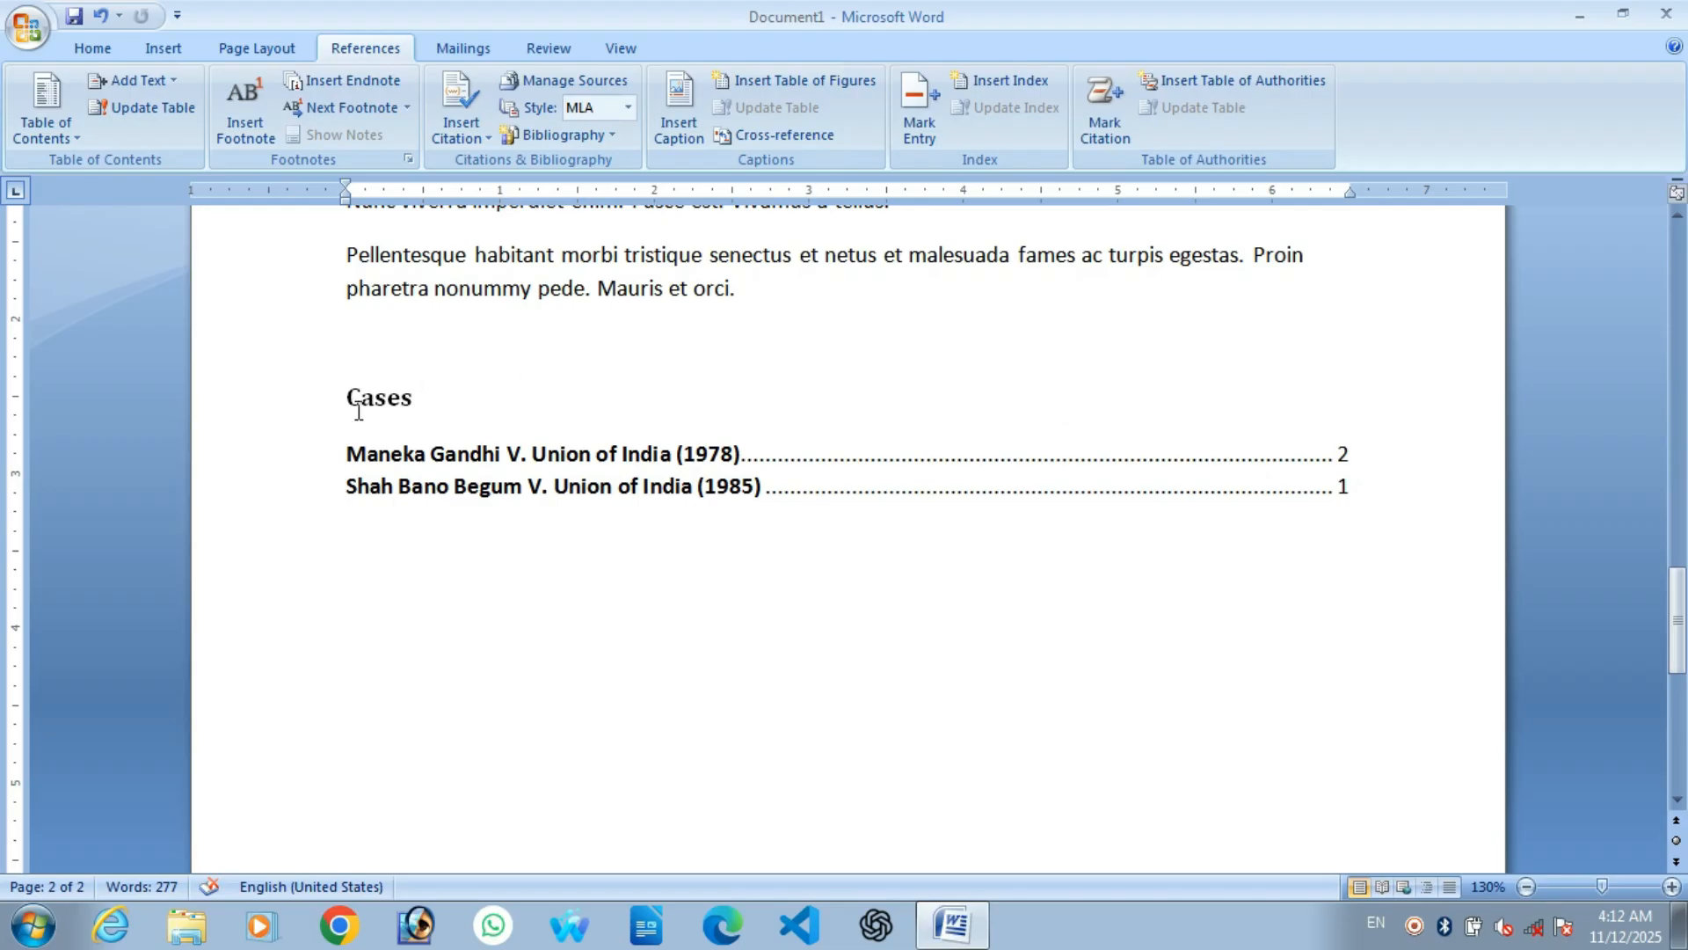